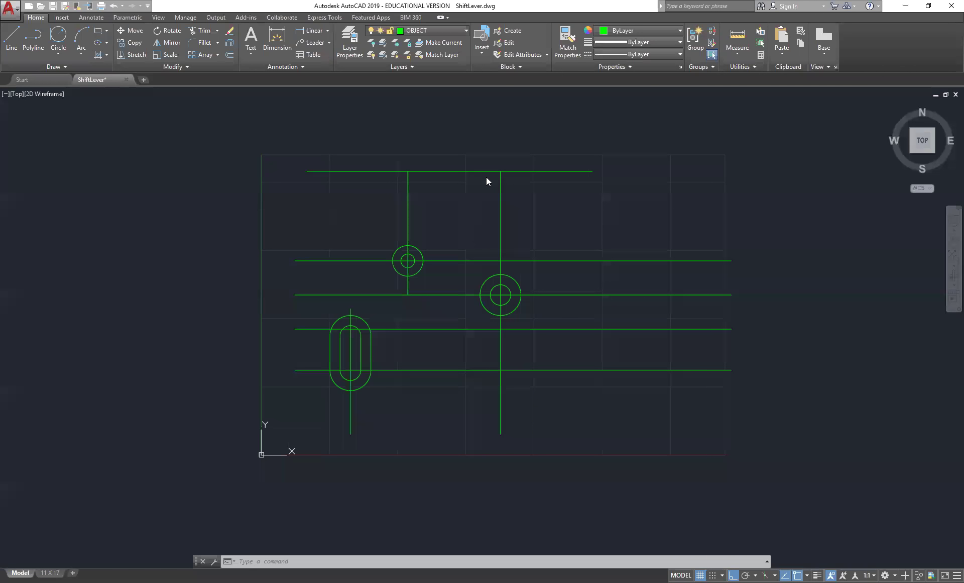
Draw a Tan, Tan, Radius circle of radius 6 touching the right bore circle and the slot.
{"action": "left_click", "coordinate": [60, 52]}
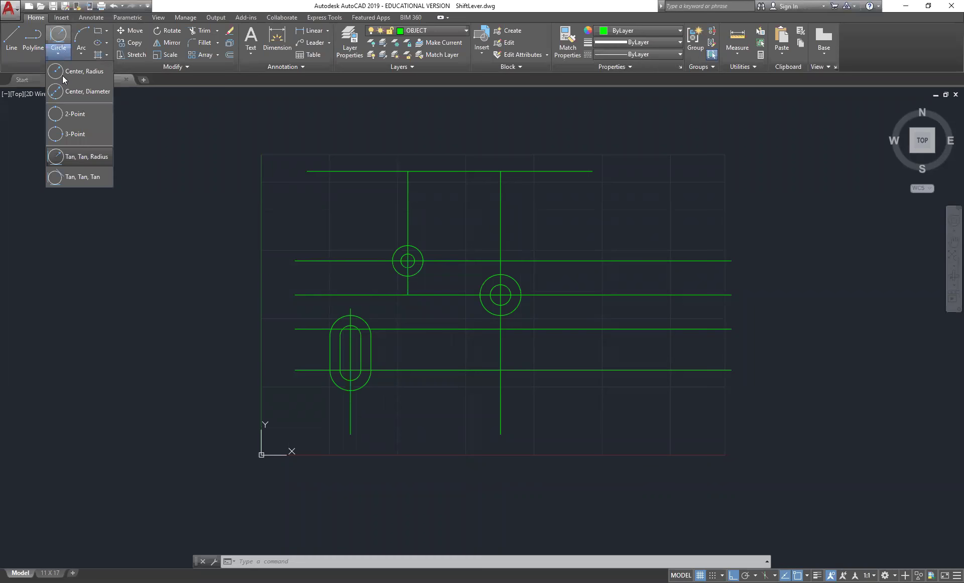
{"action": "left_click", "coordinate": [106, 173]}
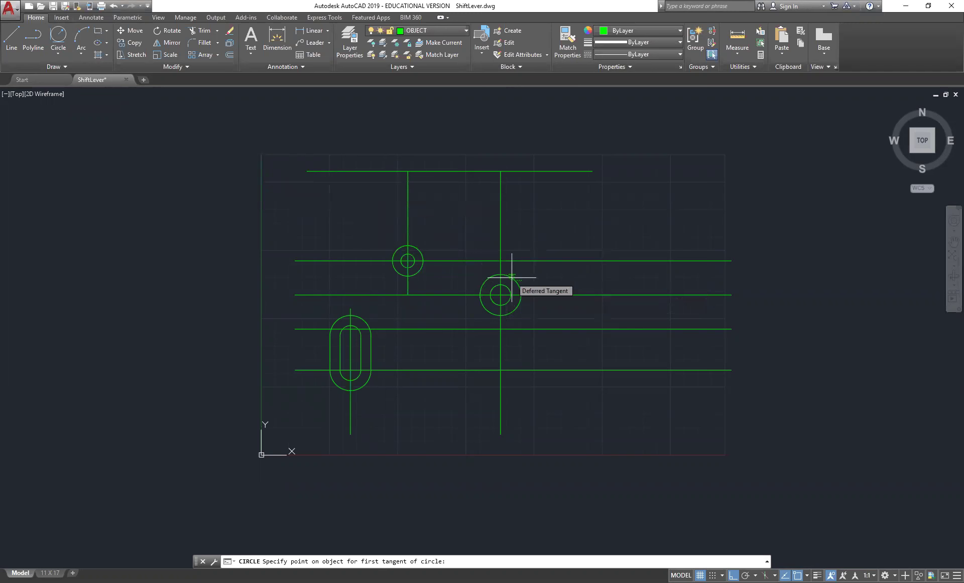
{"action": "left_click", "coordinate": [511, 276]}
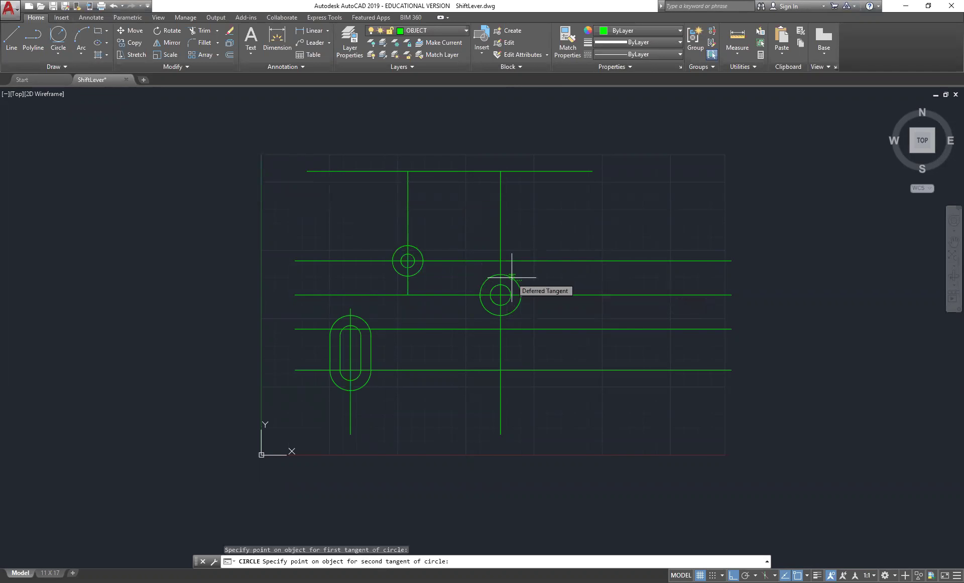
{"action": "left_click", "coordinate": [335, 324]}
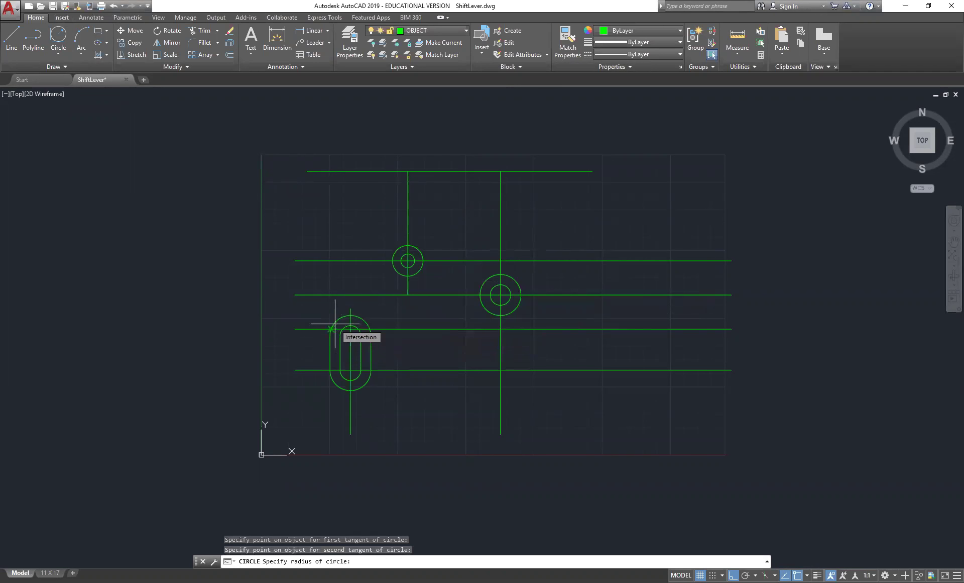
{"action": "type", "text": "6"}
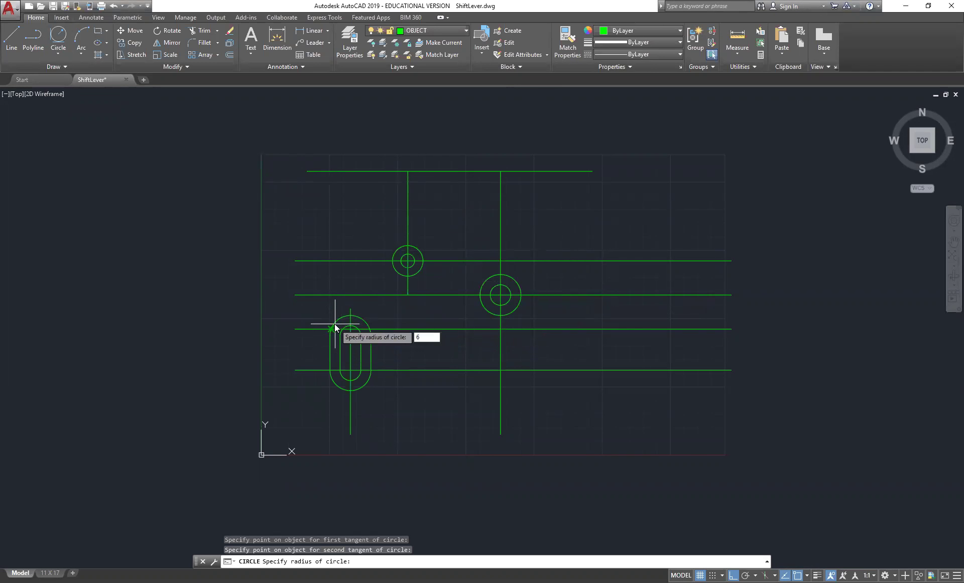
{"action": "key", "text": "Return"}
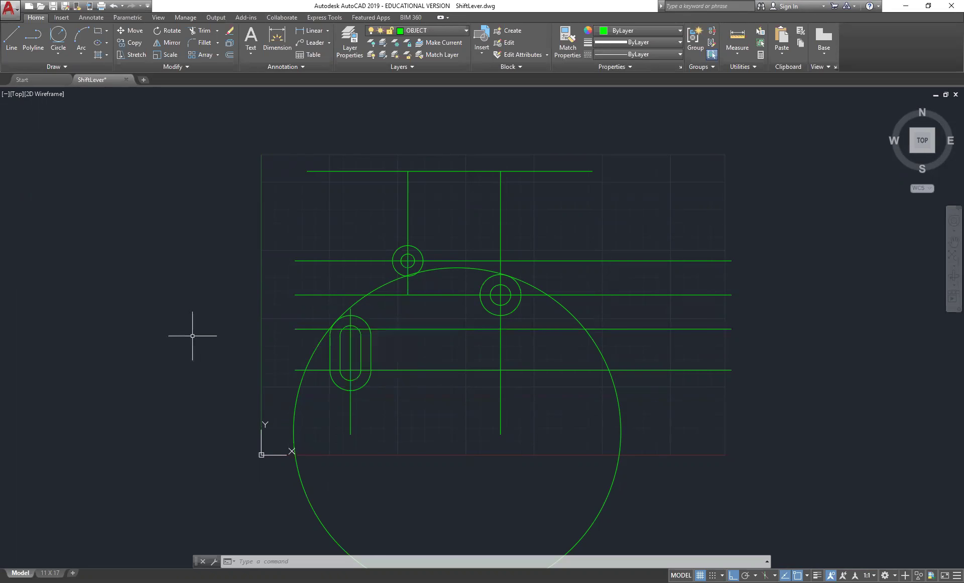
Draw a radius-4.2 circle tangent to the slot's lower arc and the right circle, then start TRIM.
{"action": "key", "text": "Return"}
{"action": "key", "text": "Escape"}
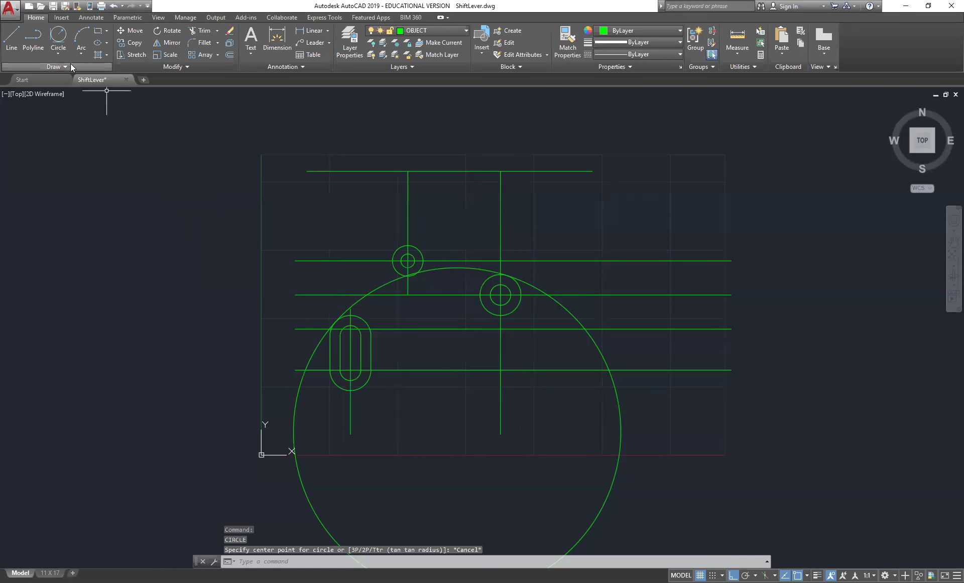
{"action": "left_click", "coordinate": [58, 54]}
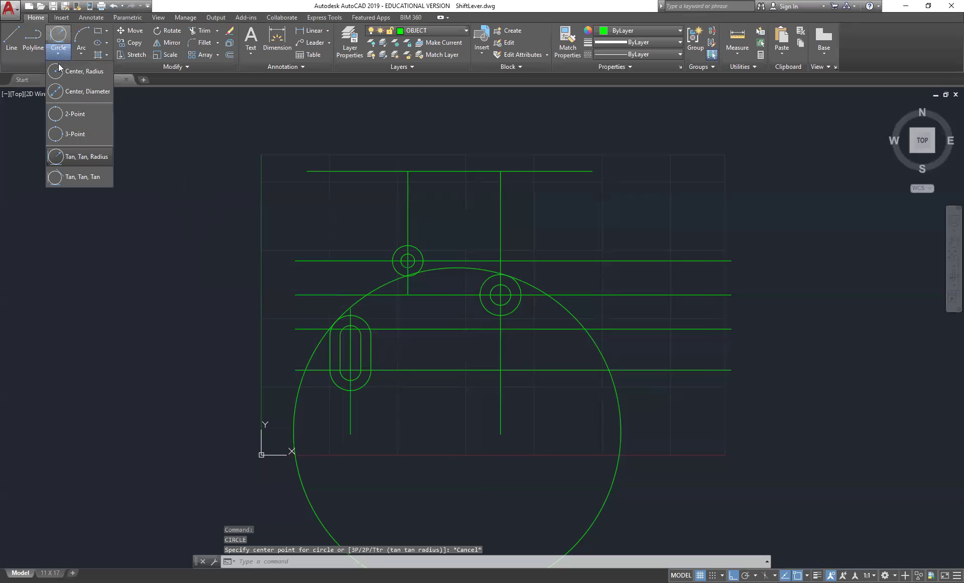
{"action": "left_click", "coordinate": [91, 160]}
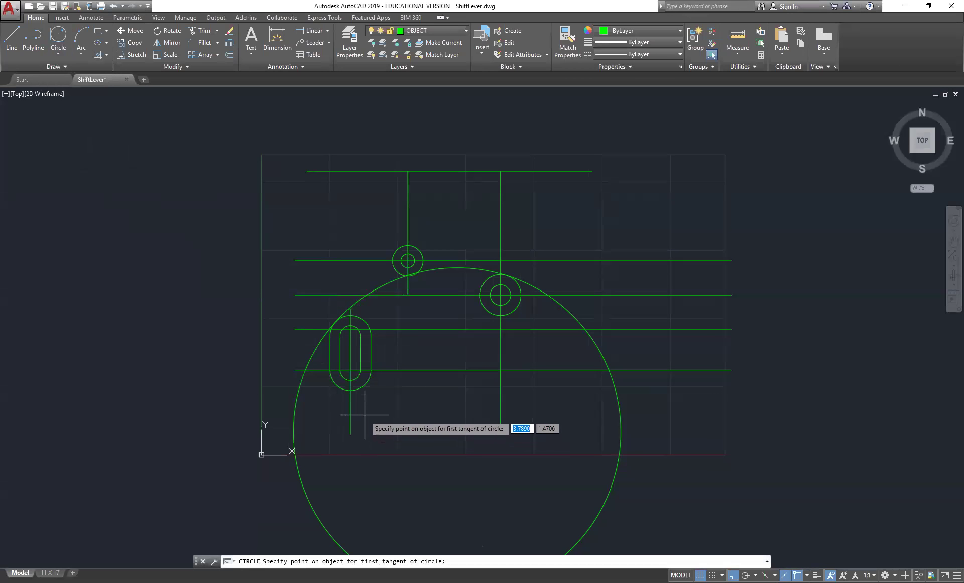
{"action": "left_click", "coordinate": [362, 388]}
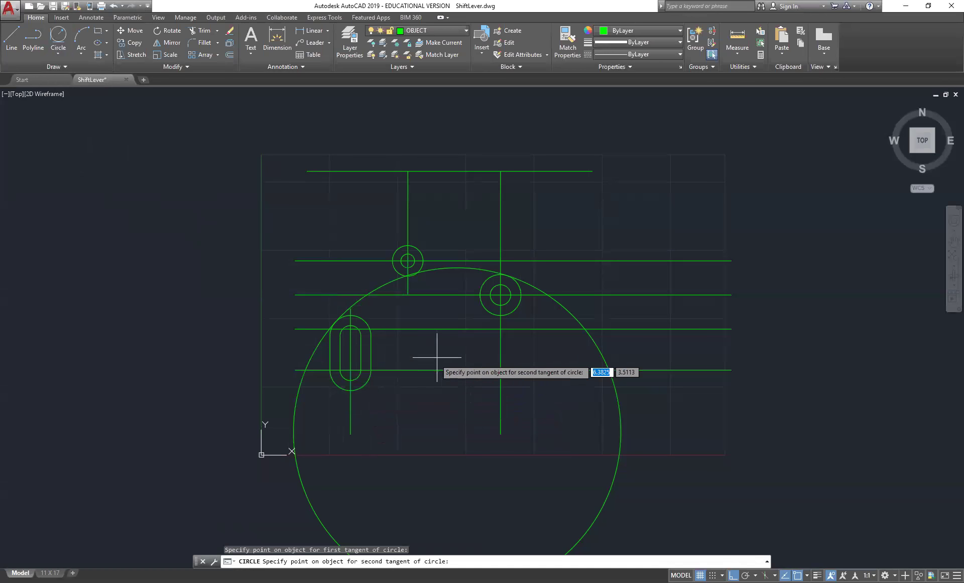
{"action": "left_click", "coordinate": [496, 316]}
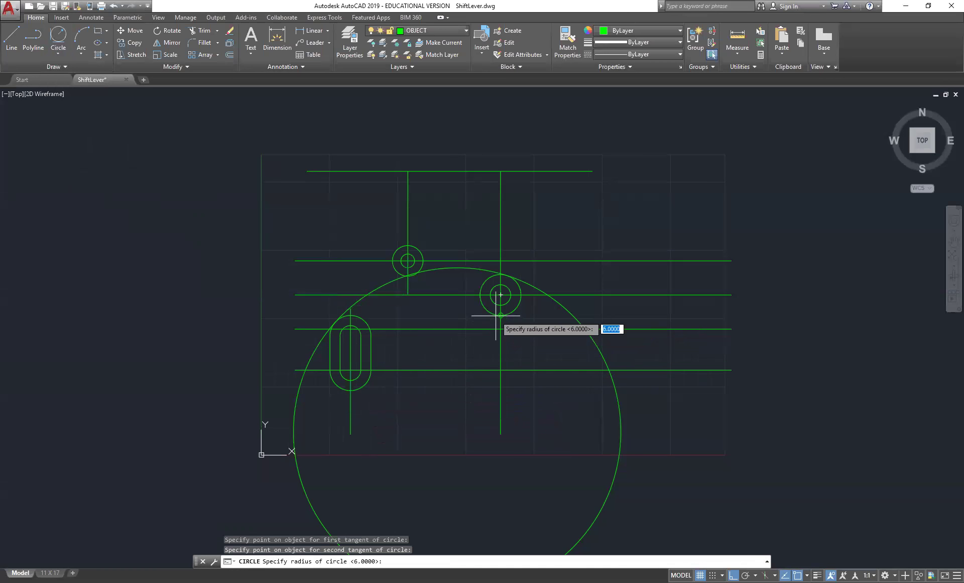
{"action": "type", "text": "4"}
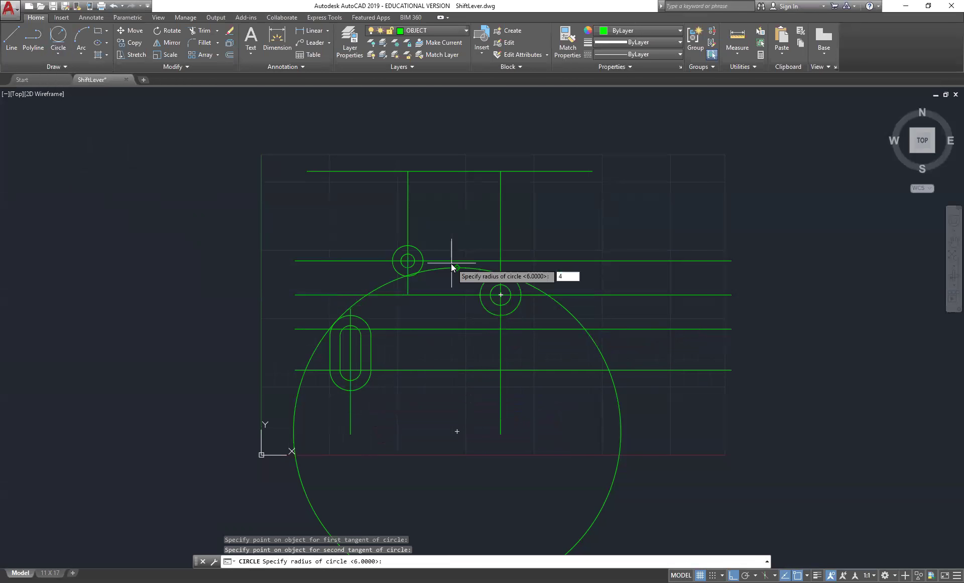
{"action": "type", "text": ".2"}
{"action": "key", "text": "Return"}
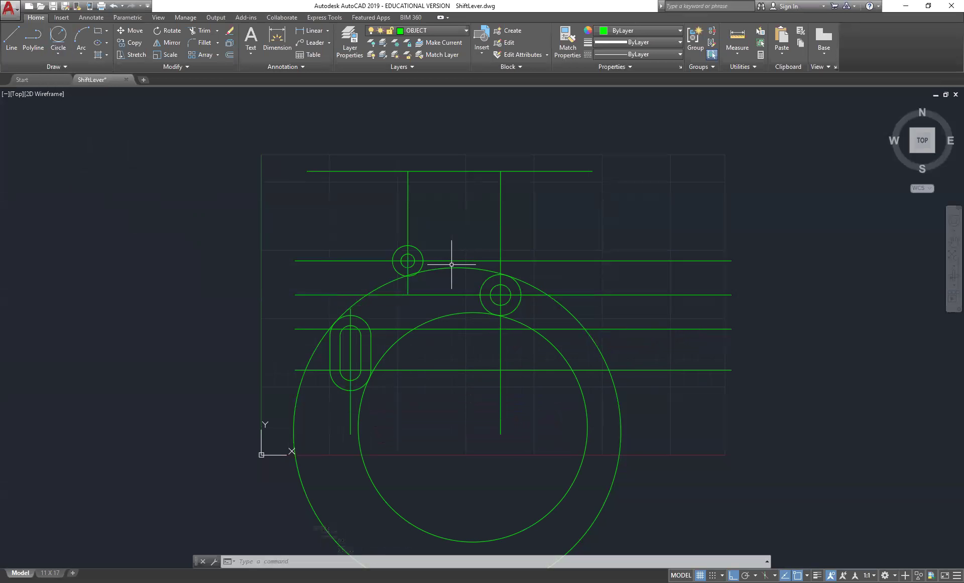
{"action": "type", "text": "tr"}
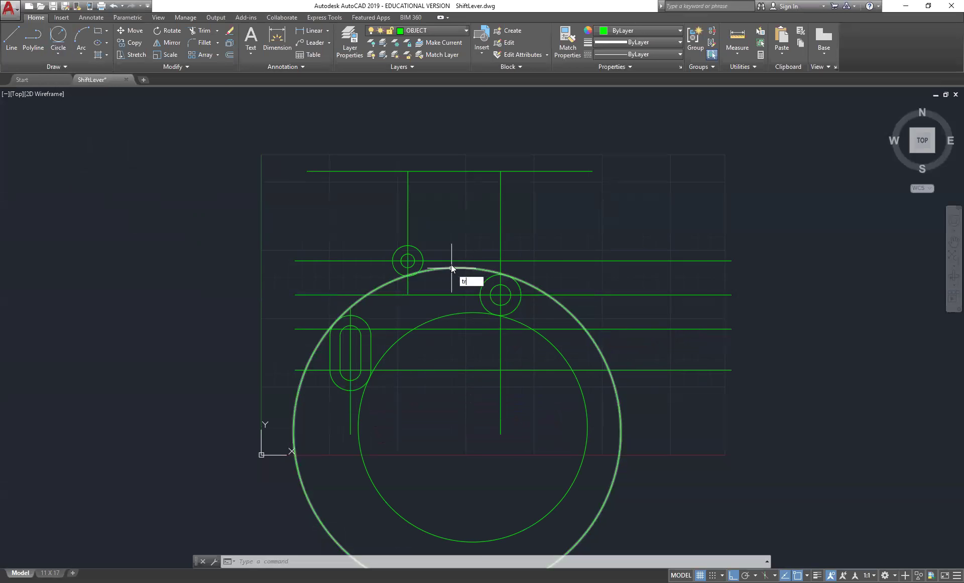
{"action": "key", "text": "Return"}
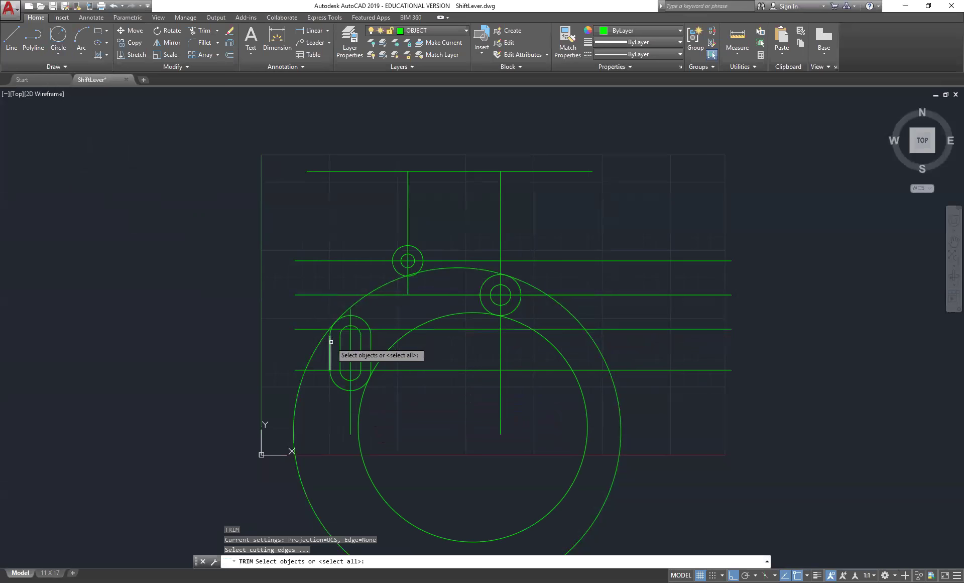
Trim the two tangent circles against the slot arcs and right circle, leaving connecting arcs.
{"action": "left_click", "coordinate": [346, 316]}
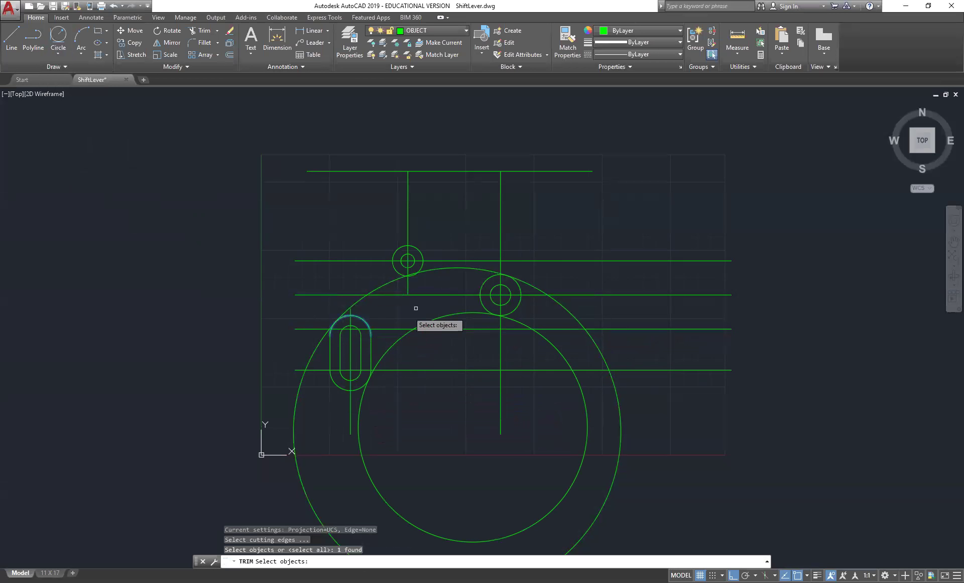
{"action": "left_click", "coordinate": [491, 277]}
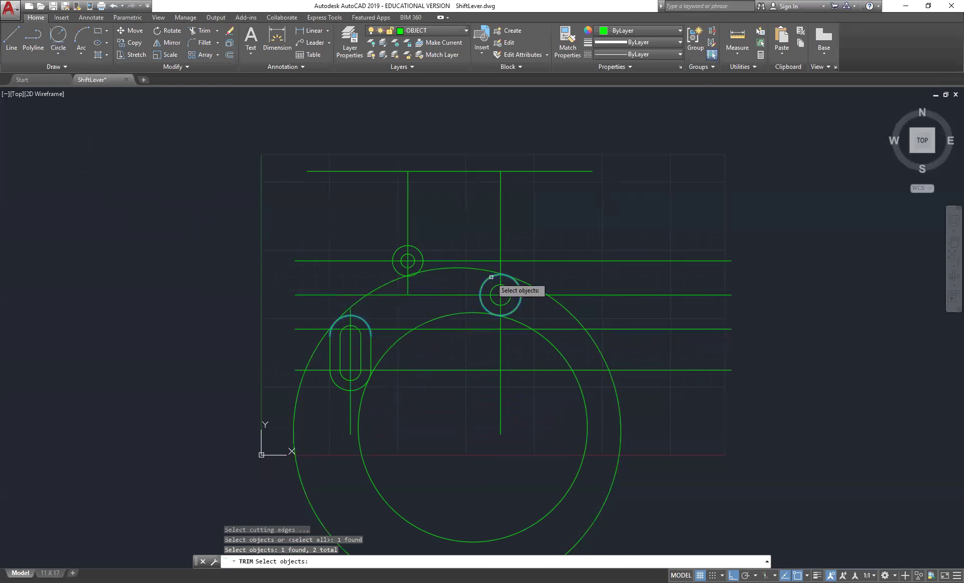
{"action": "left_click", "coordinate": [358, 388]}
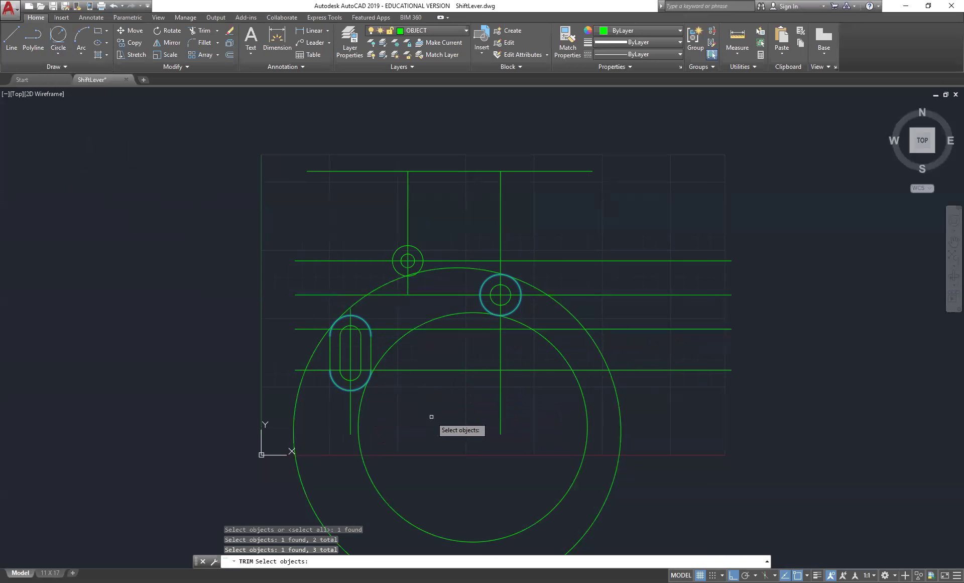
{"action": "key", "text": "Return"}
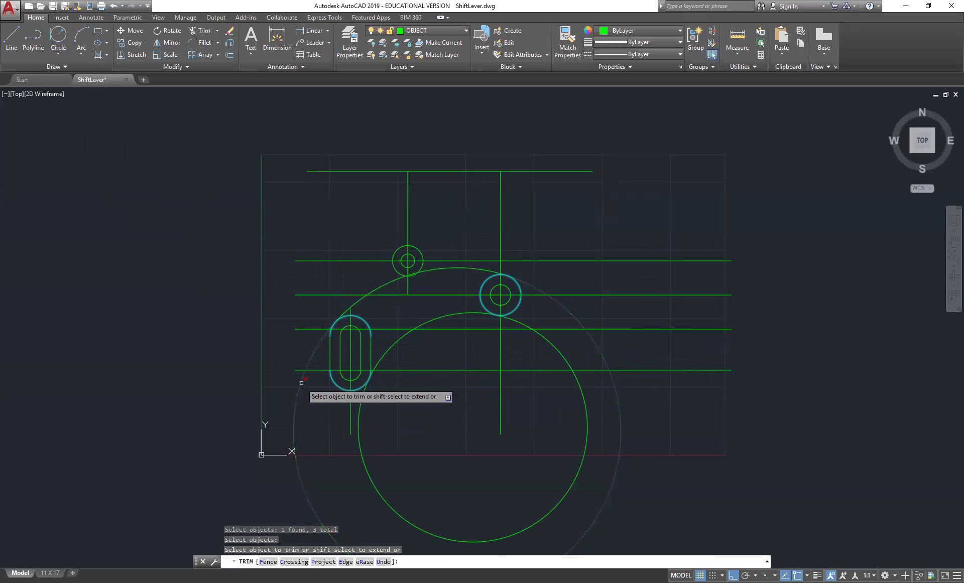
{"action": "left_click", "coordinate": [302, 382]}
{"action": "left_click", "coordinate": [360, 417]}
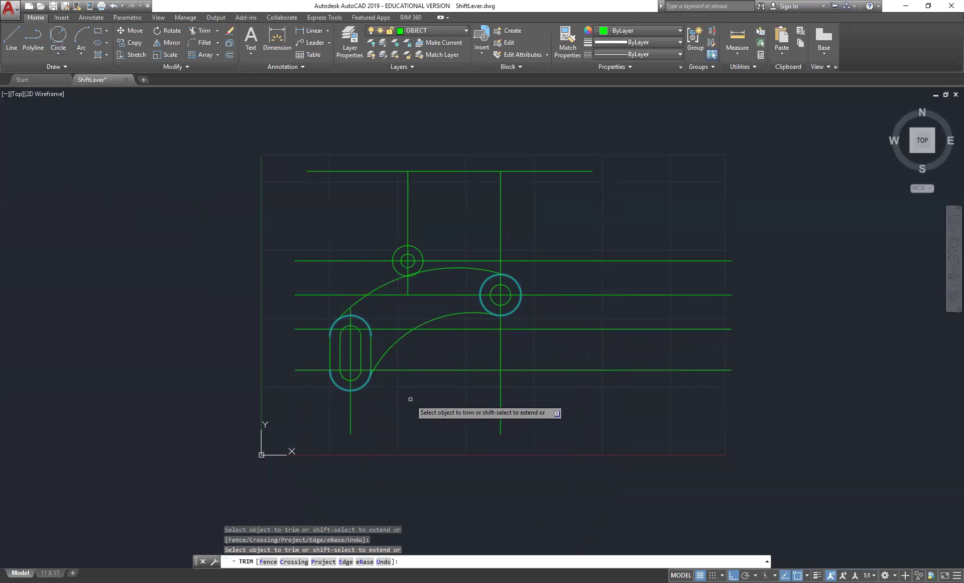
{"action": "key", "text": "Escape"}
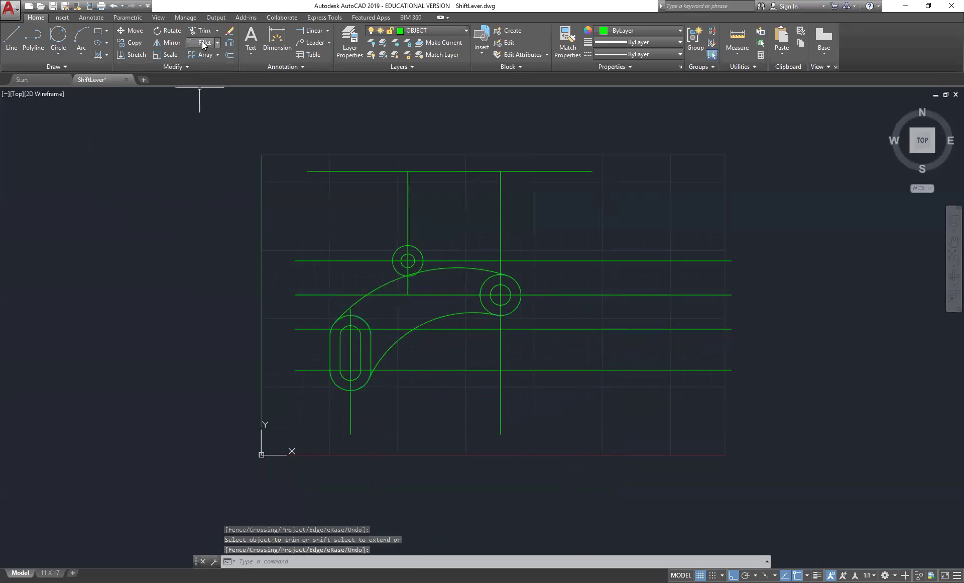
{"action": "left_click", "coordinate": [204, 42]}
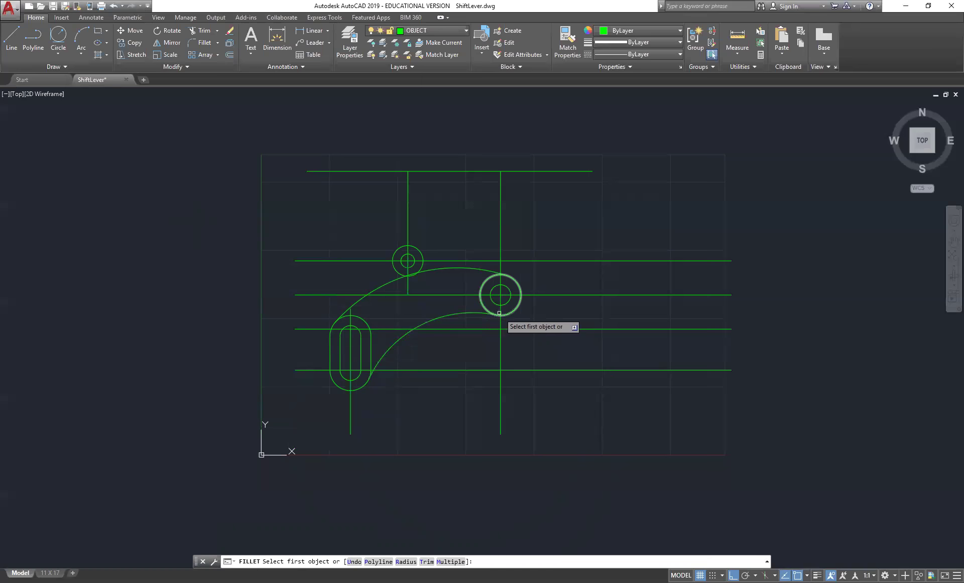
{"action": "left_click", "coordinate": [486, 309]}
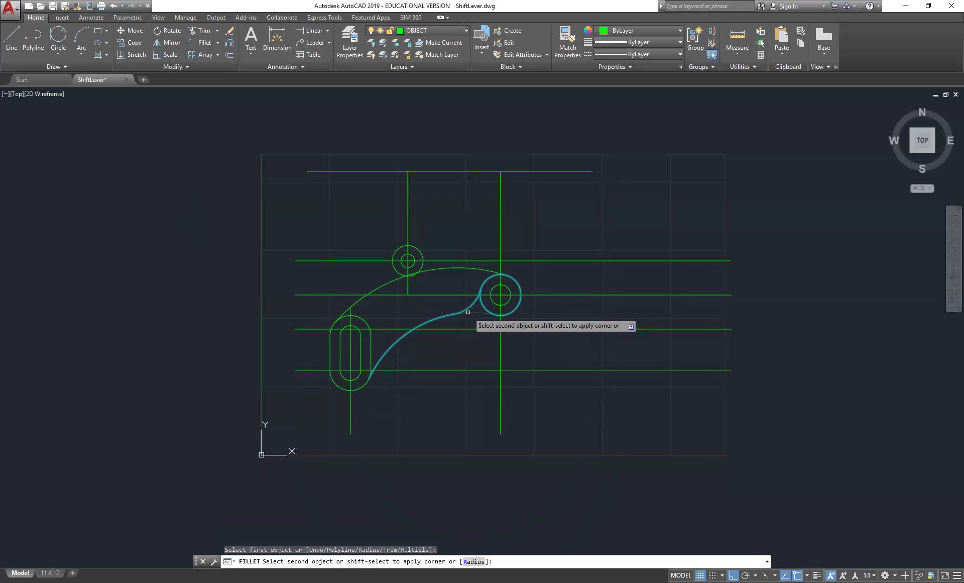
{"action": "key", "text": "Escape"}
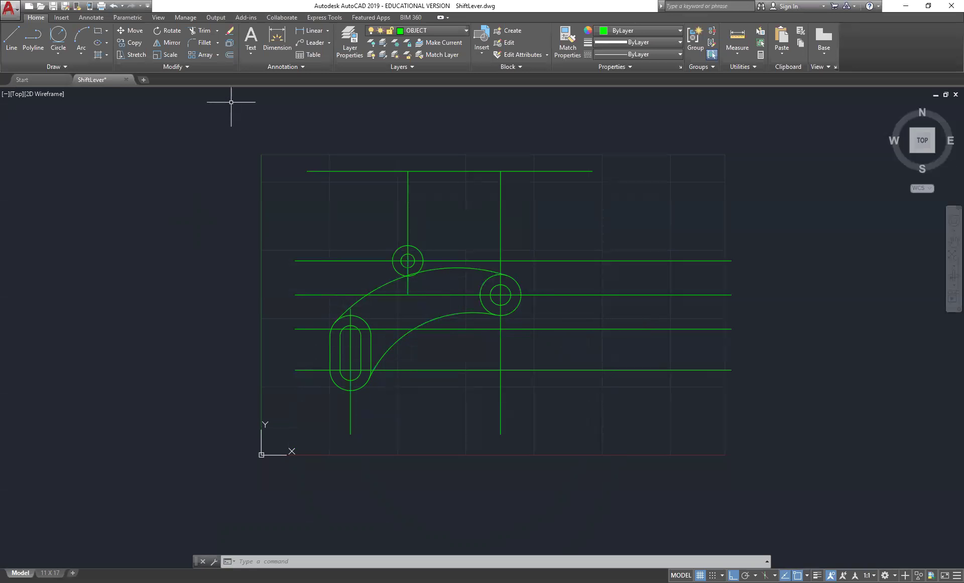
Try a fillet between the small top circle and the arc, then undo it.
{"action": "left_click", "coordinate": [206, 47]}
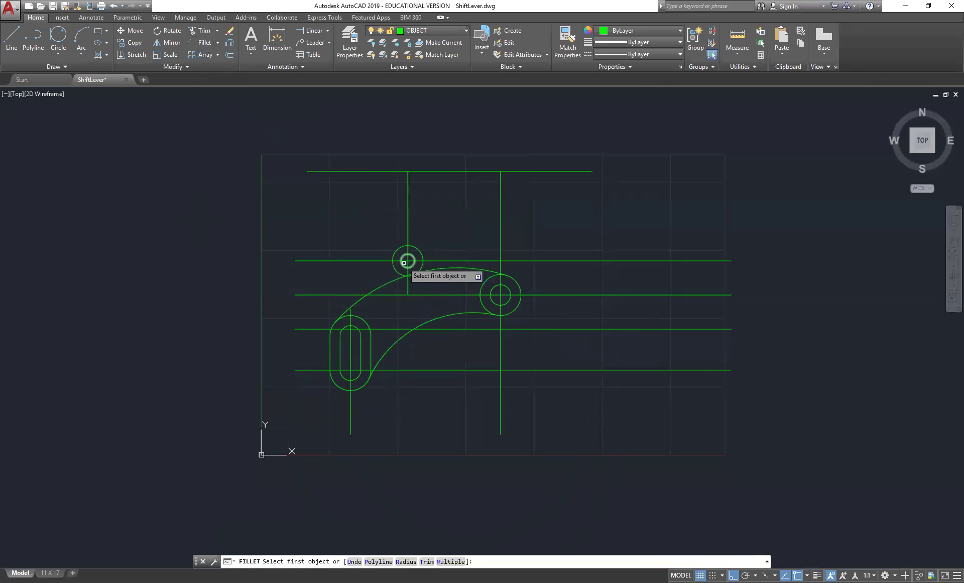
{"action": "left_click", "coordinate": [422, 263]}
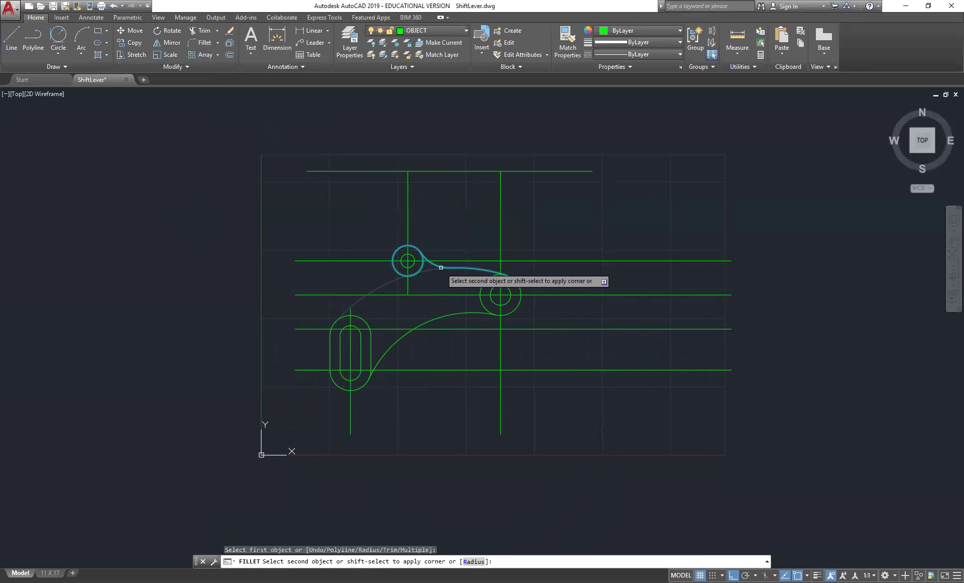
{"action": "left_click", "coordinate": [441, 267]}
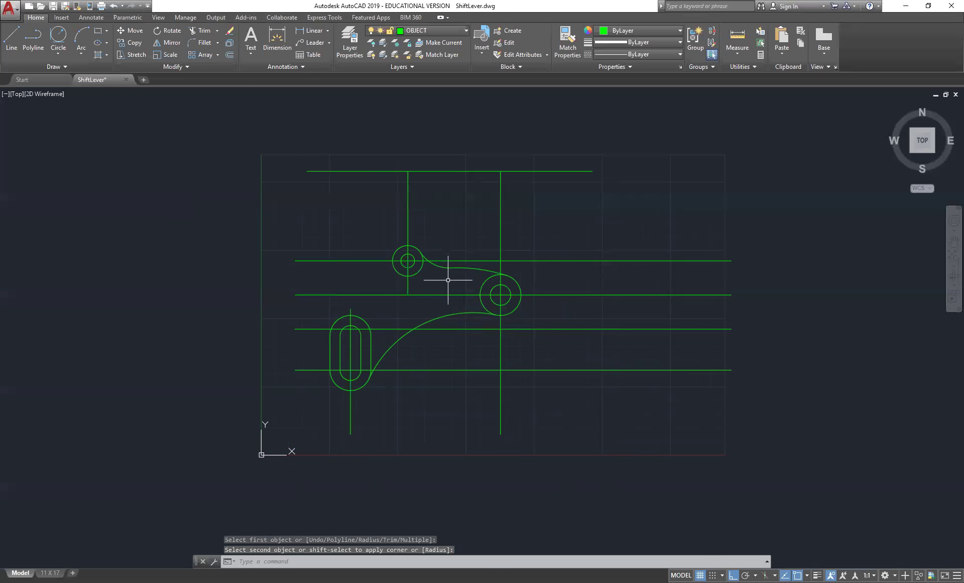
{"action": "left_click", "coordinate": [114, 7]}
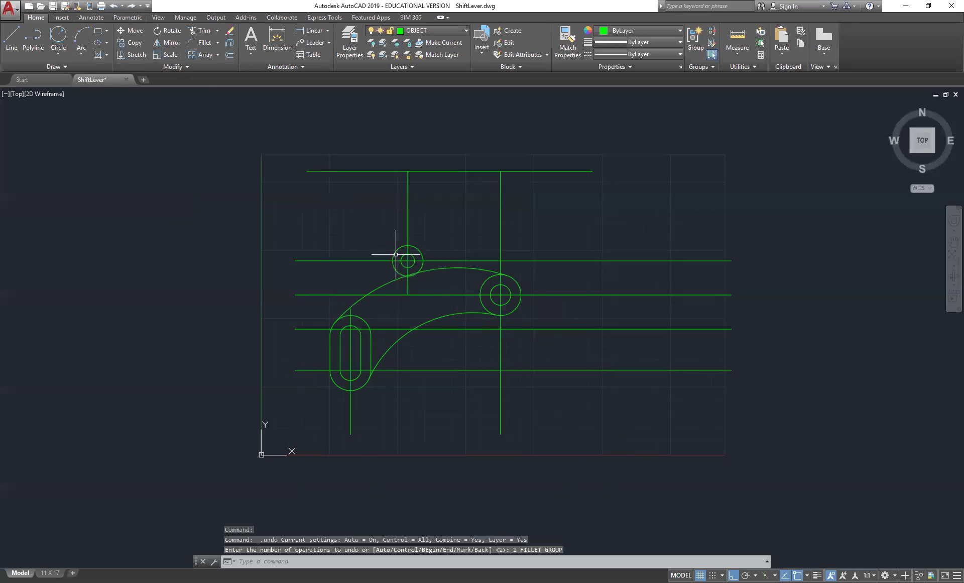
Fillet the upper arc and the small top circle with radius 0.38.
{"action": "left_click", "coordinate": [202, 43]}
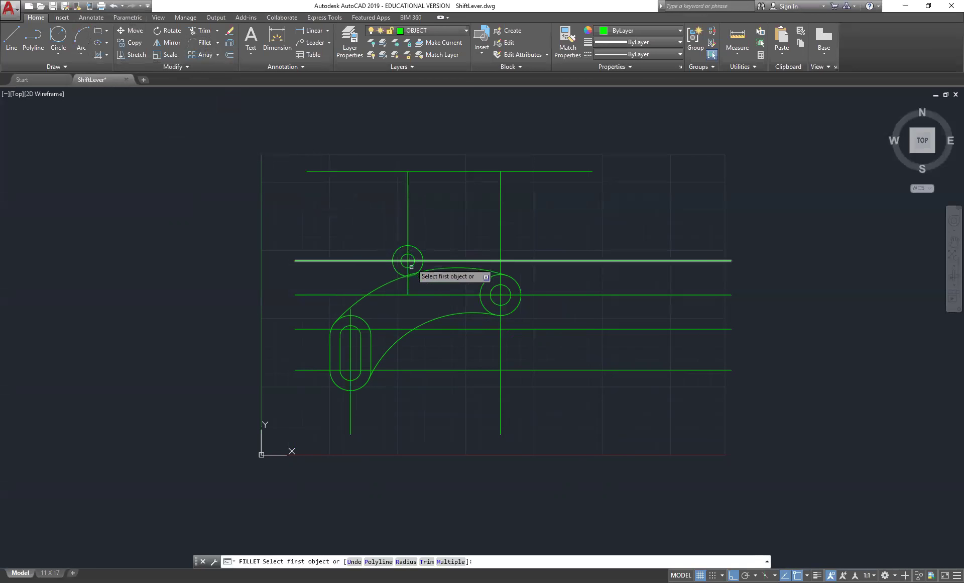
{"action": "left_click", "coordinate": [406, 562]}
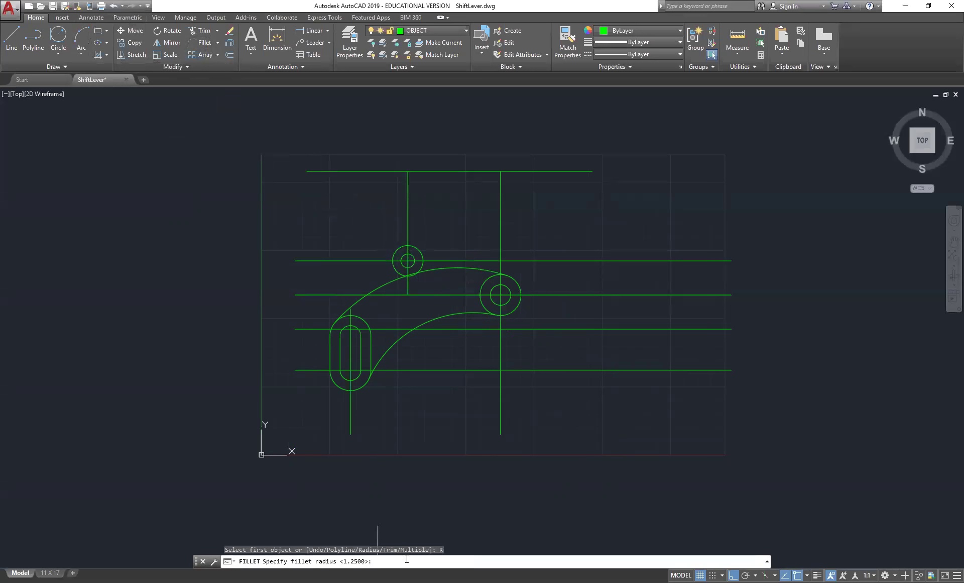
{"action": "type", "text": ".38"}
{"action": "key", "text": "Return"}
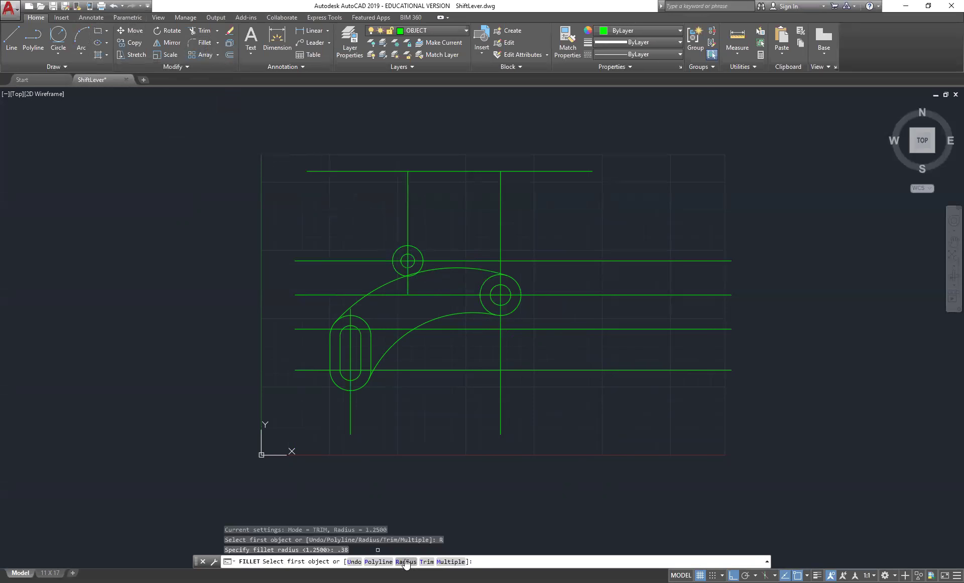
{"action": "left_click", "coordinate": [432, 270]}
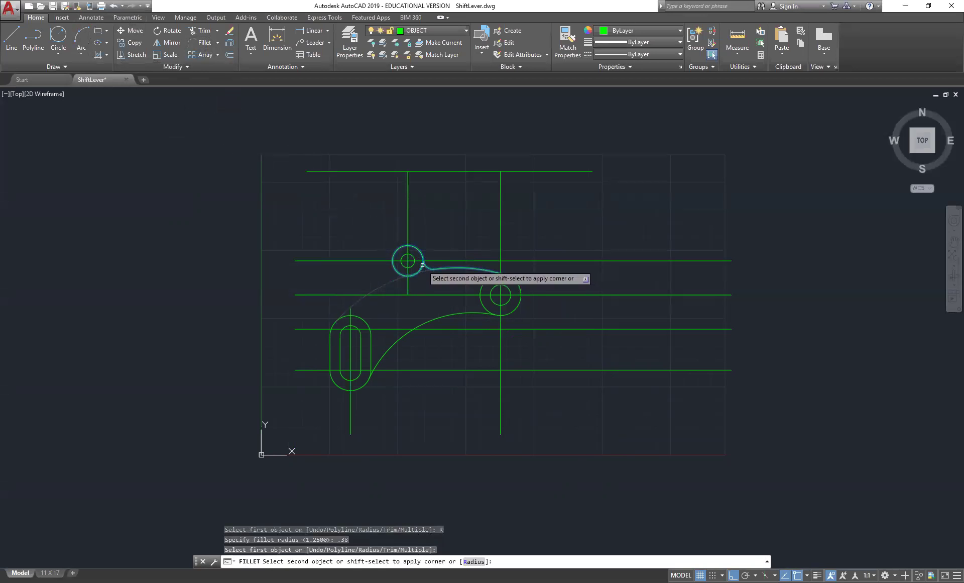
{"action": "left_click", "coordinate": [423, 264]}
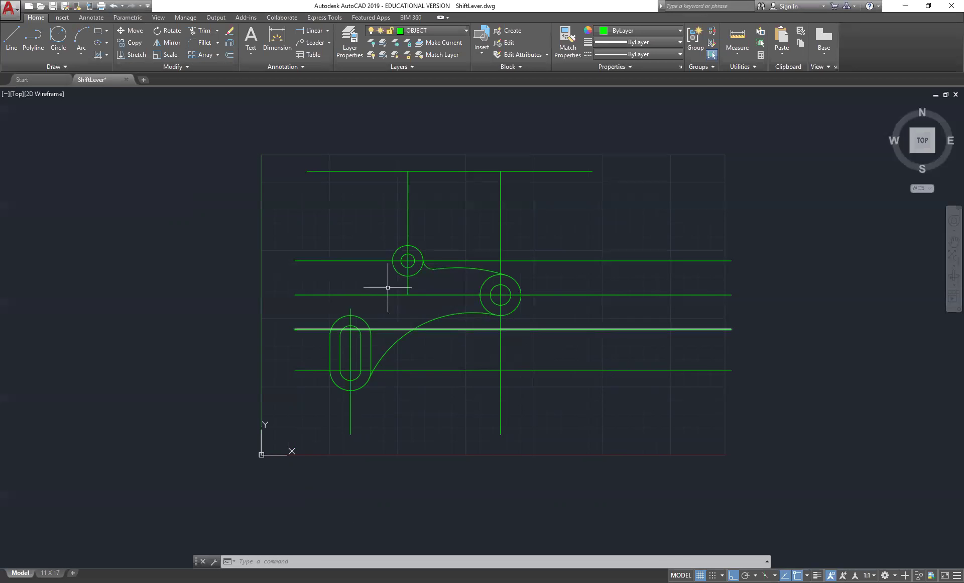
Undo the 0.38 fillet to restore the long upper arc.
{"action": "left_click", "coordinate": [114, 10]}
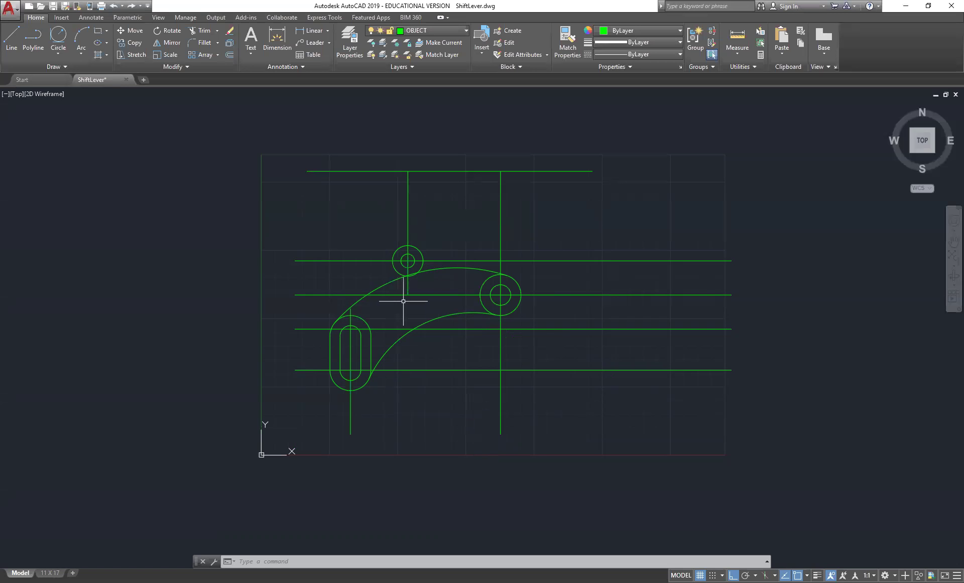
Zoom and pan in on the top boss circle, then start and cancel a trim.
{"action": "scroll", "coordinate": [415, 292], "scroll_direction": "down", "scroll_amount": 2}
{"action": "scroll", "coordinate": [415, 292], "scroll_direction": "up", "scroll_amount": 3}
{"action": "scroll", "coordinate": [409, 289], "scroll_direction": "up", "scroll_amount": 3}
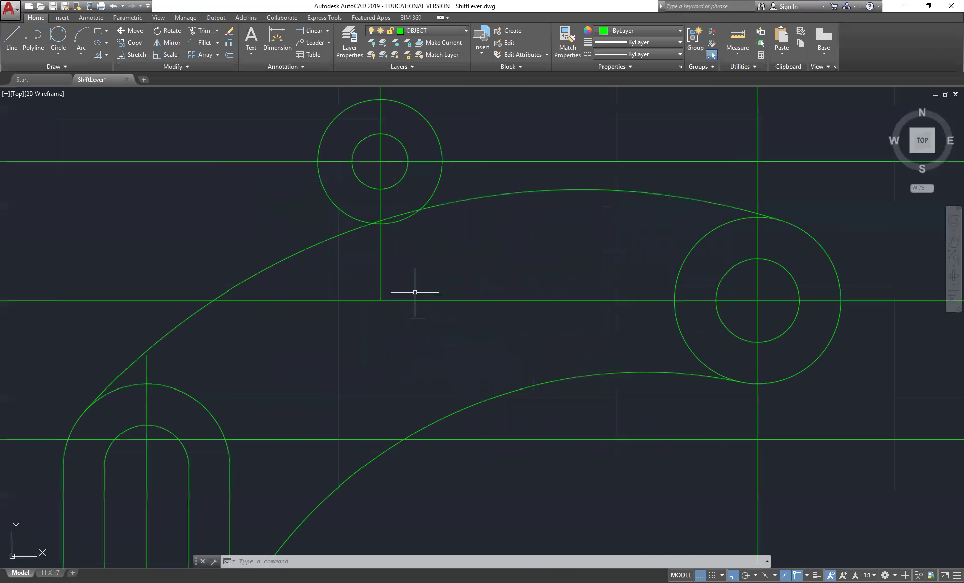
{"action": "mouse_move", "coordinate": [420, 252]}
{"action": "middle_mouse_down"}
{"action": "mouse_move", "coordinate": [563, 301]}
{"action": "mouse_move", "coordinate": [571, 315]}
{"action": "middle_mouse_up"}
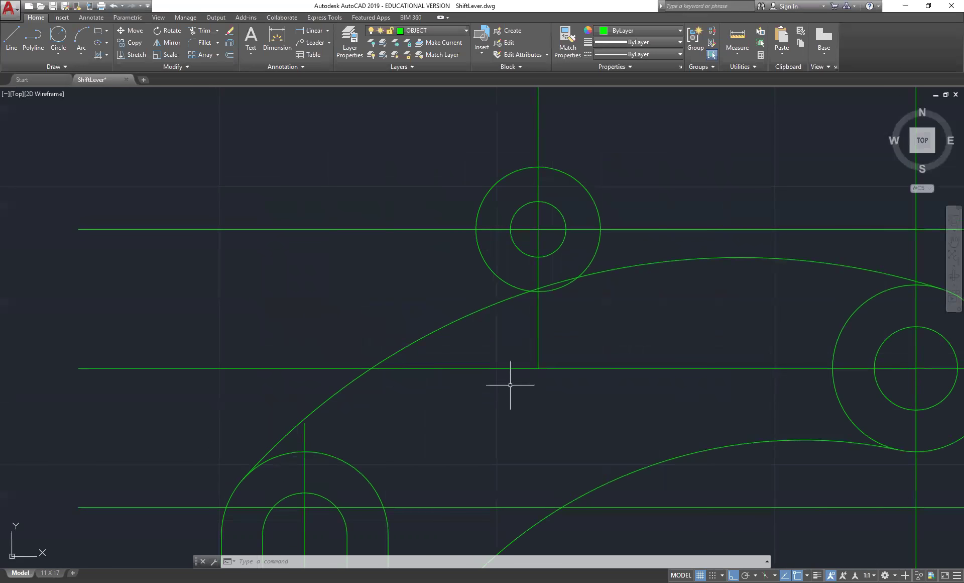
{"action": "type", "text": "TR"}
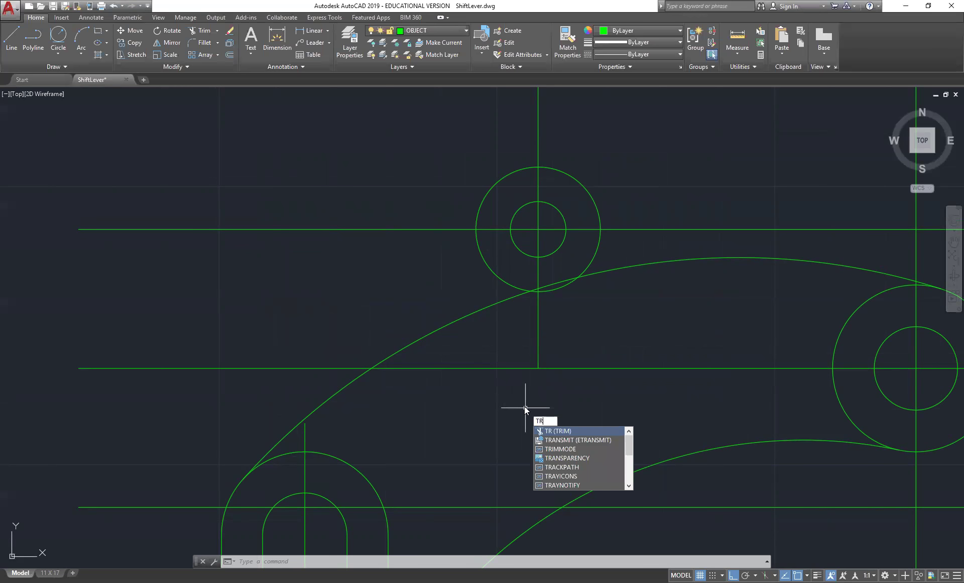
{"action": "key", "text": "Return"}
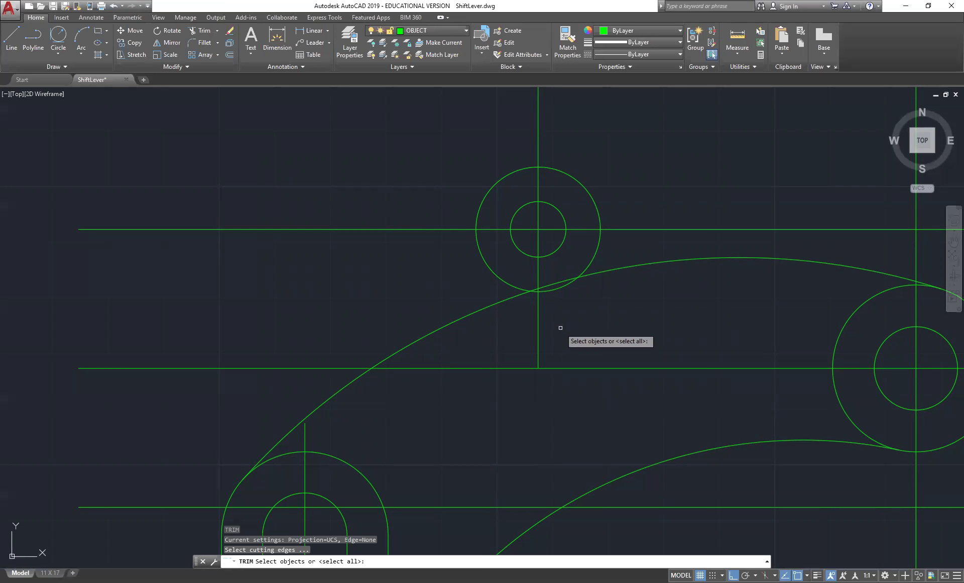
{"action": "key", "text": "Escape"}
Draw a vertical line down from the top boss circle's left quadrant past the centre line.
{"action": "type", "text": "l"}
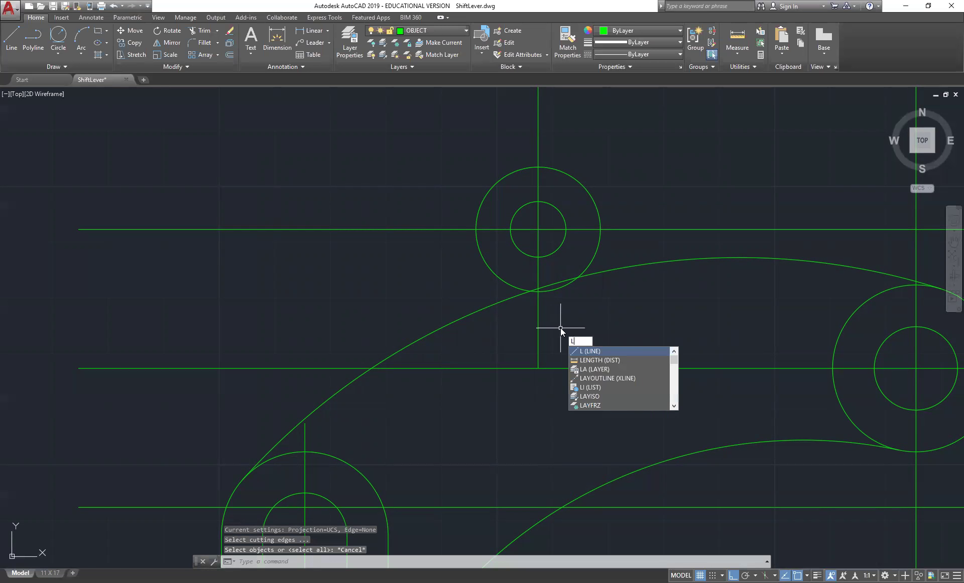
{"action": "key", "text": "Return"}
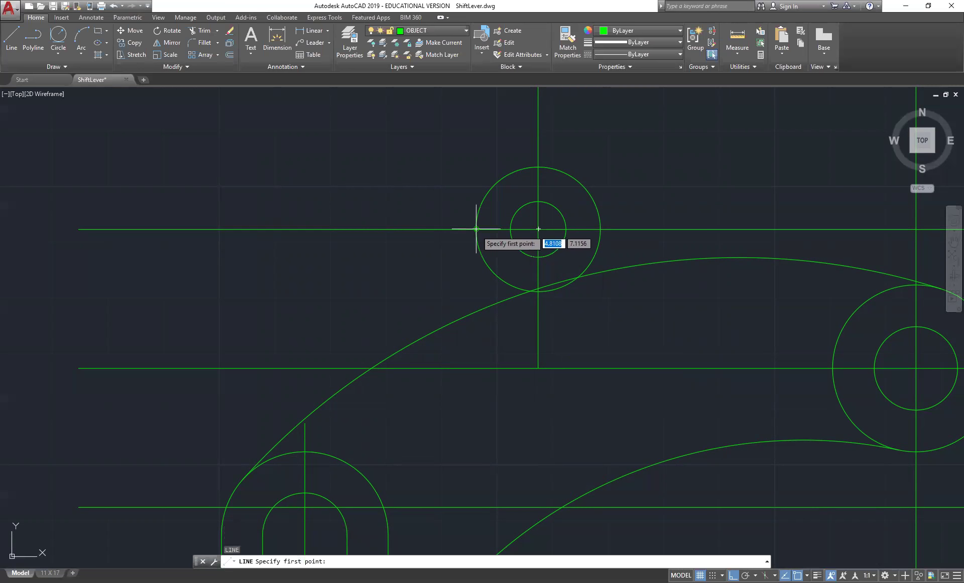
{"action": "left_click", "coordinate": [476, 229]}
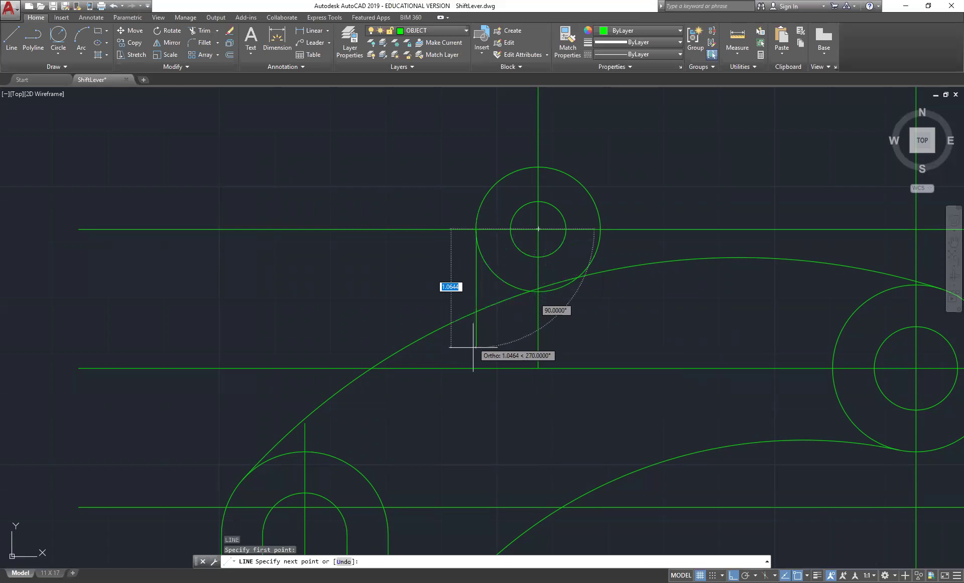
{"action": "left_click", "coordinate": [475, 420]}
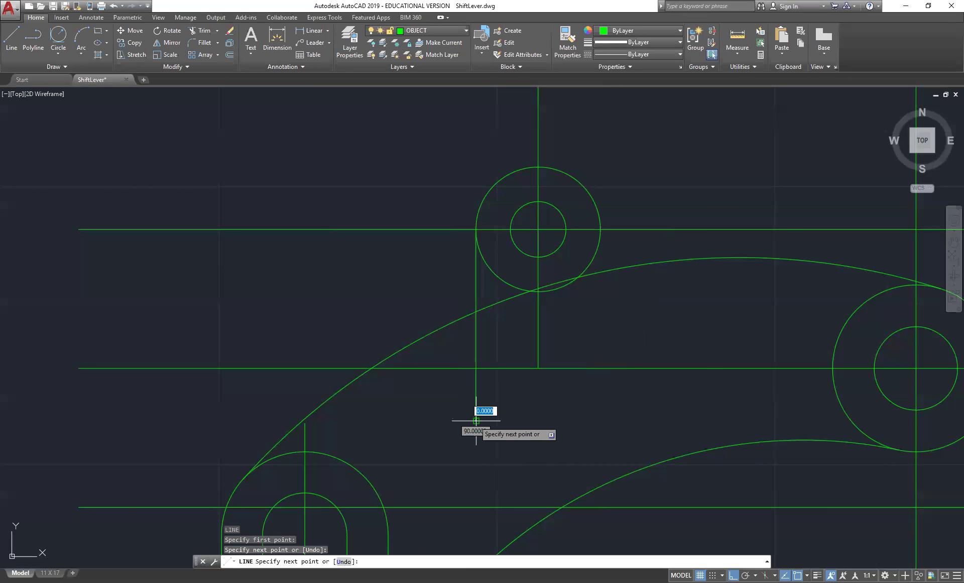
{"action": "key", "text": "Return"}
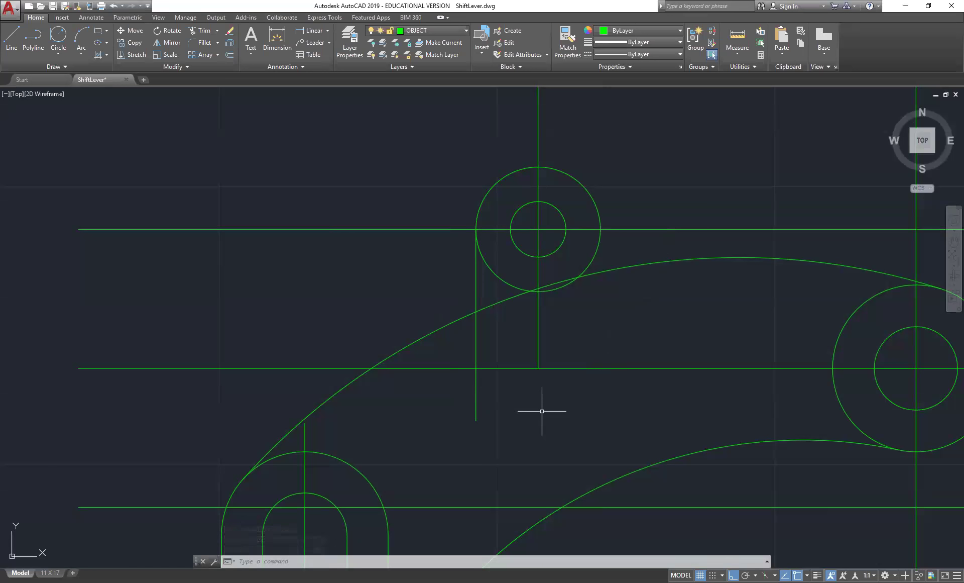
Draw a second vertical line down from the circle's right quadrant to just above the centre line.
{"action": "type", "text": "tr"}
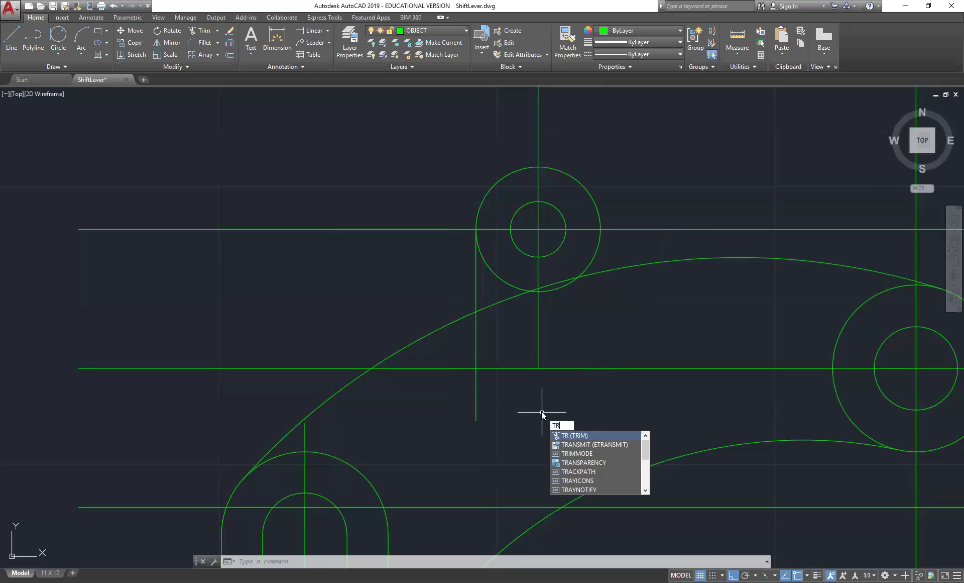
{"action": "key", "text": "Return"}
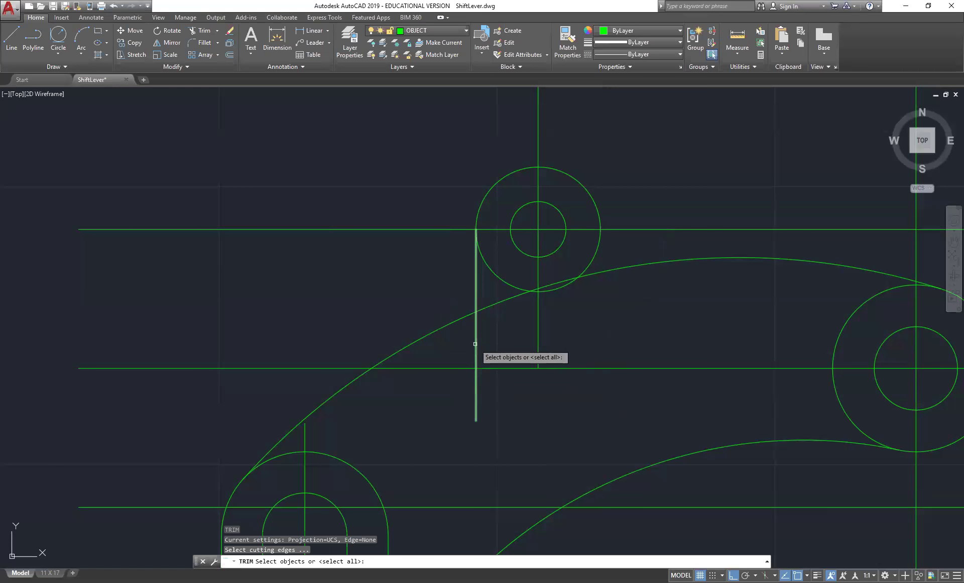
{"action": "key", "text": "Escape"}
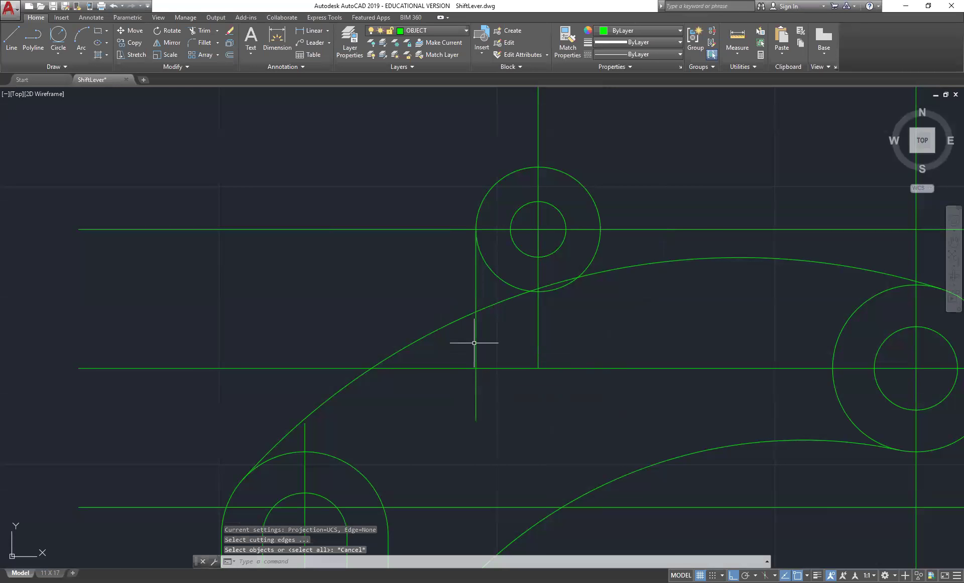
{"action": "type", "text": "l"}
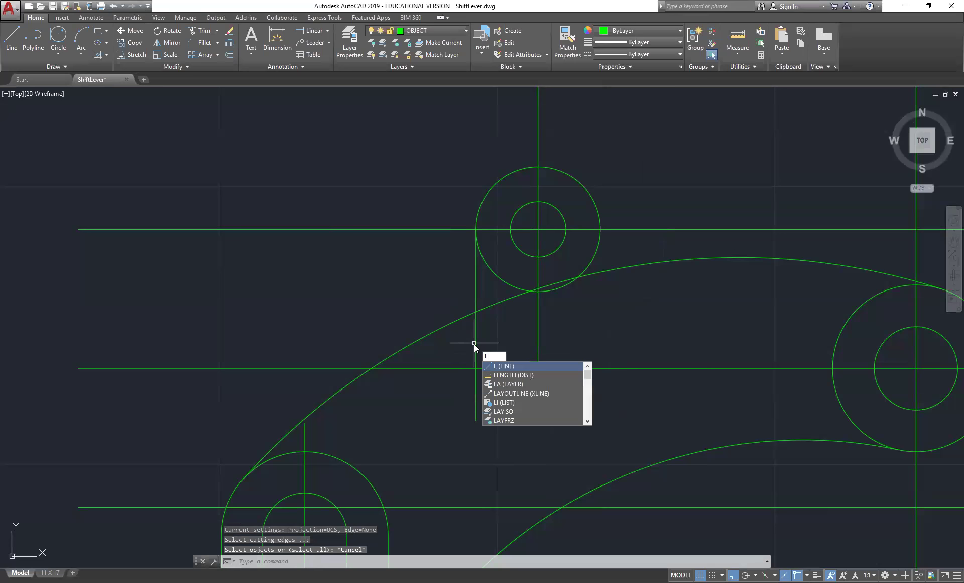
{"action": "key", "text": "Return"}
{"action": "left_click", "coordinate": [600, 229]}
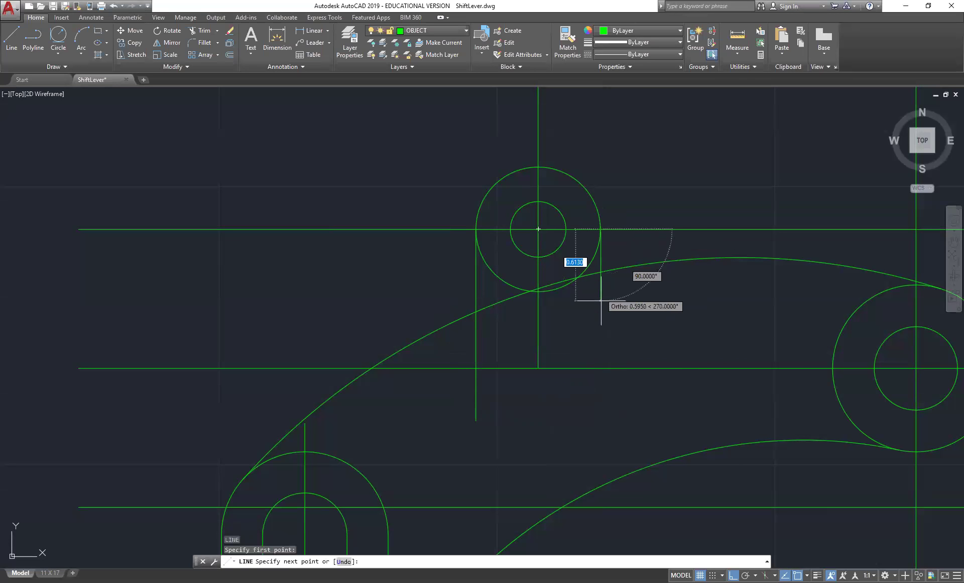
{"action": "left_click", "coordinate": [601, 348]}
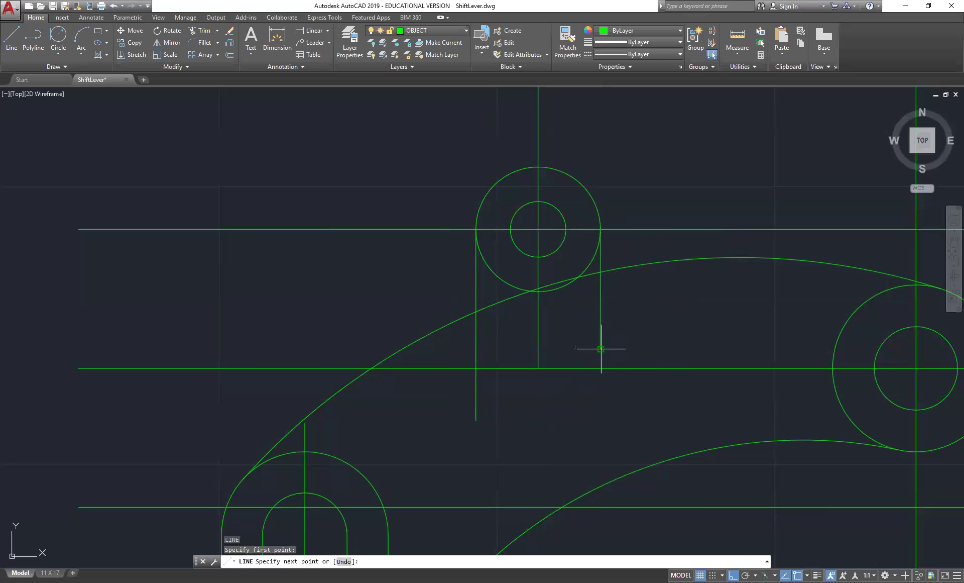
Trim away the upper arc between the two vertical lines, using them as cutting edges.
{"action": "key", "text": "Return"}
{"action": "type", "text": "tr"}
{"action": "key", "text": "Return"}
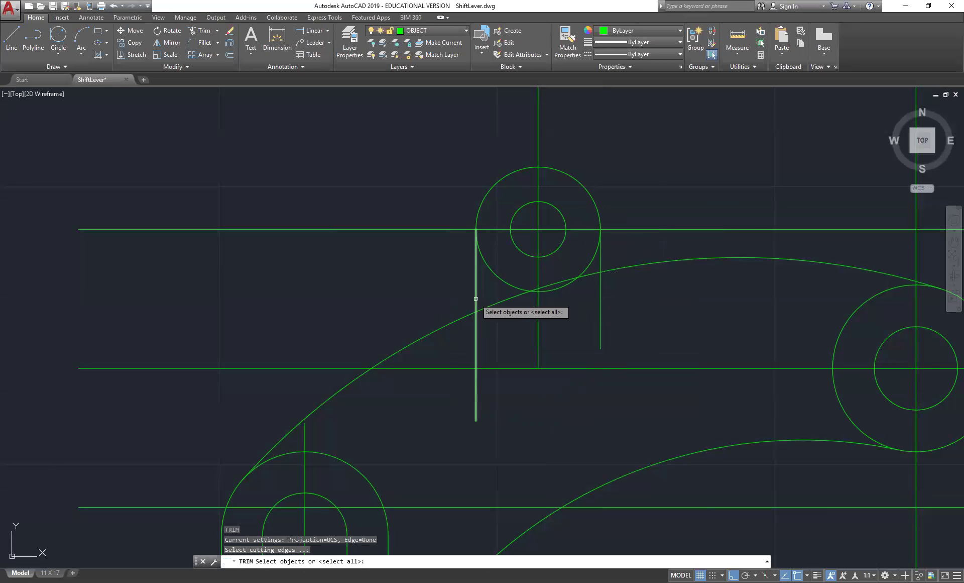
{"action": "left_click", "coordinate": [476, 299]}
{"action": "left_click", "coordinate": [597, 318]}
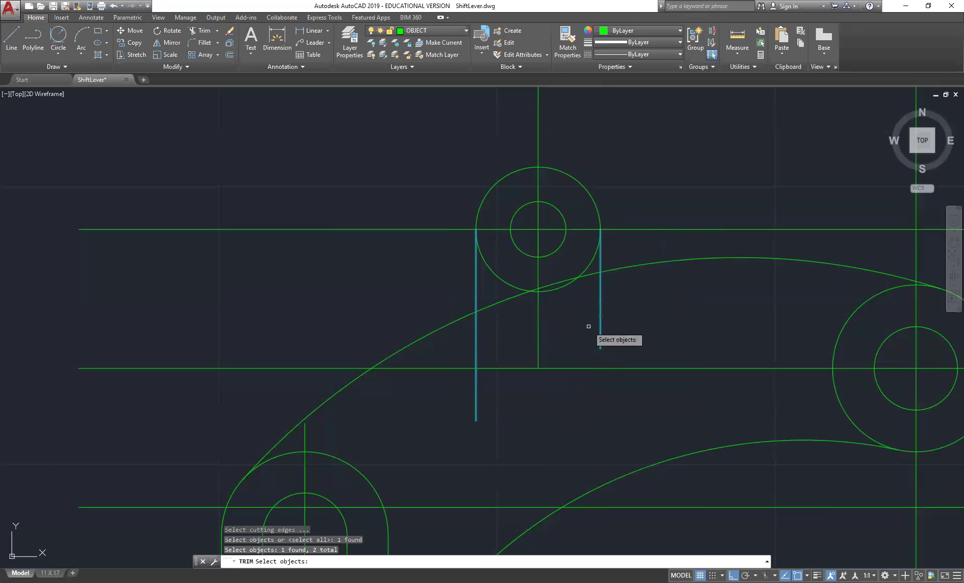
{"action": "key", "text": "Return"}
{"action": "left_click", "coordinate": [495, 305]}
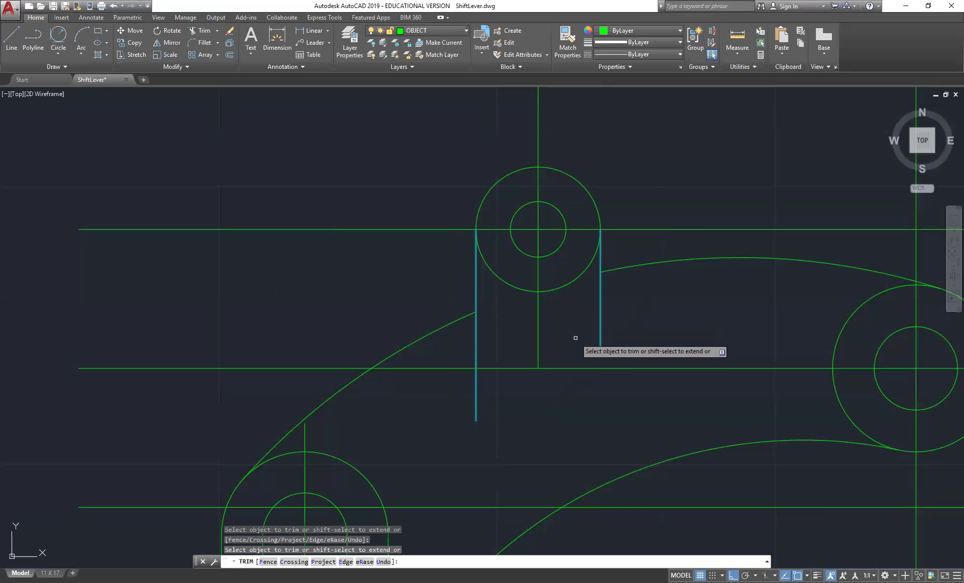
{"action": "key", "text": "Escape"}
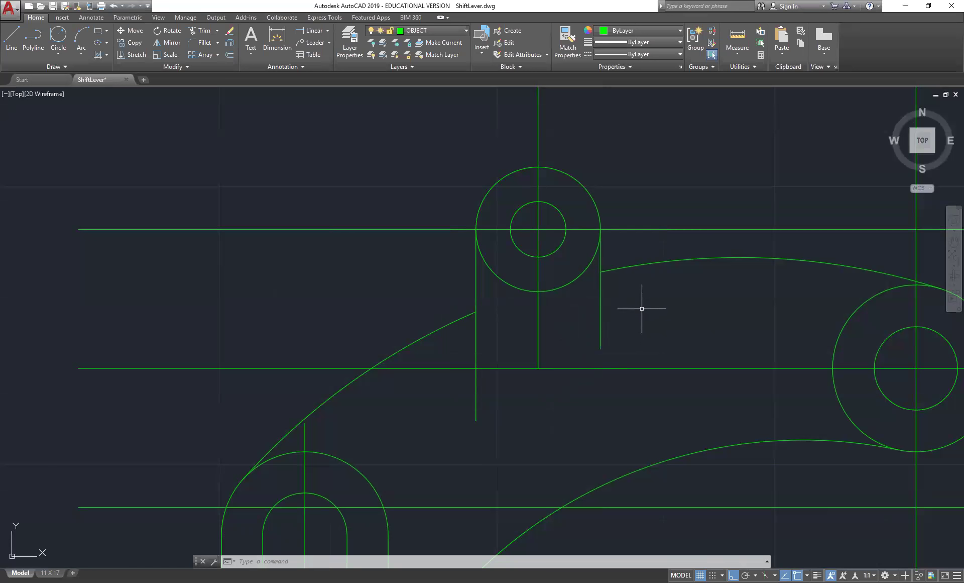
Abandon a trim, start a new line, and zoom far out over the whole lever.
{"action": "type", "text": "TR"}
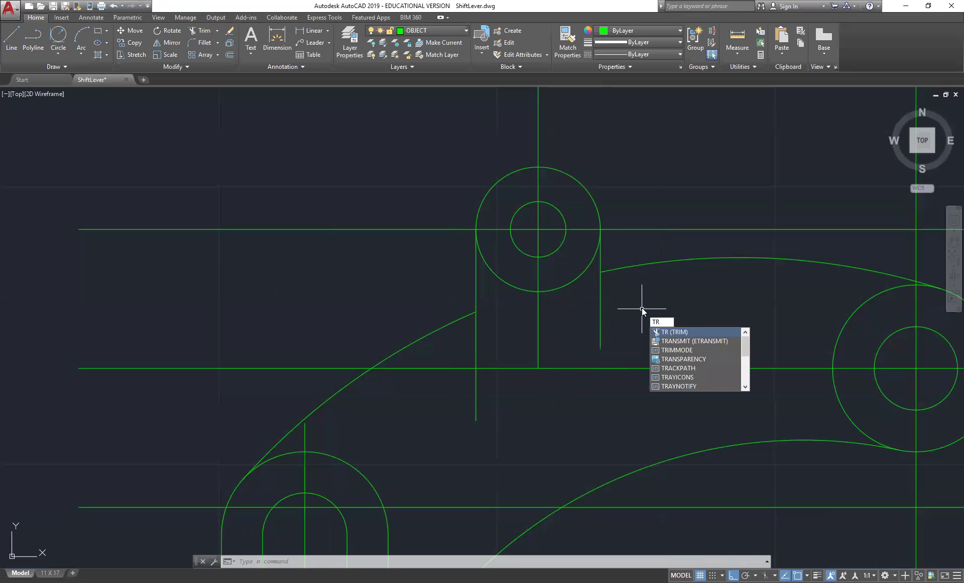
{"action": "key", "text": "Escape"}
{"action": "key", "text": "Escape"}
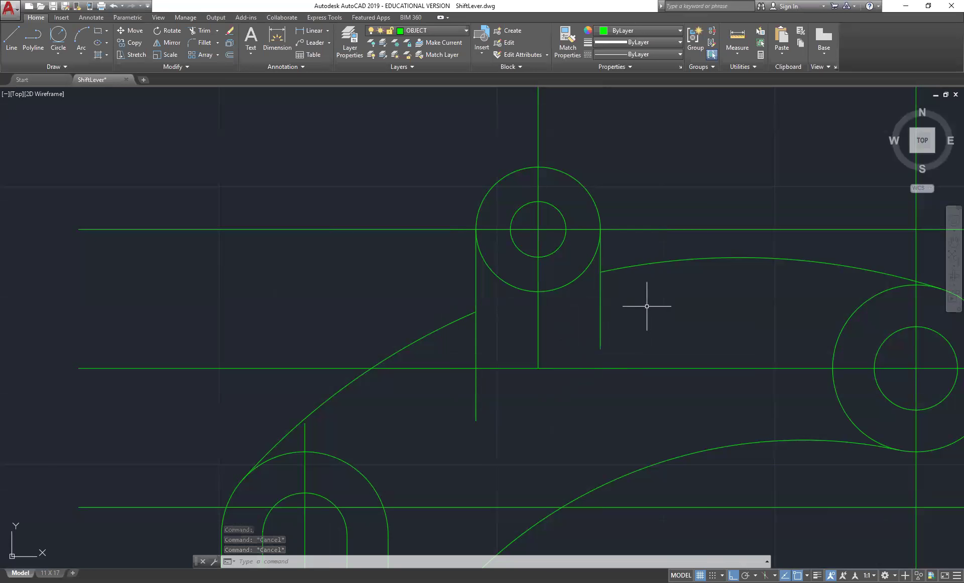
{"action": "type", "text": "l"}
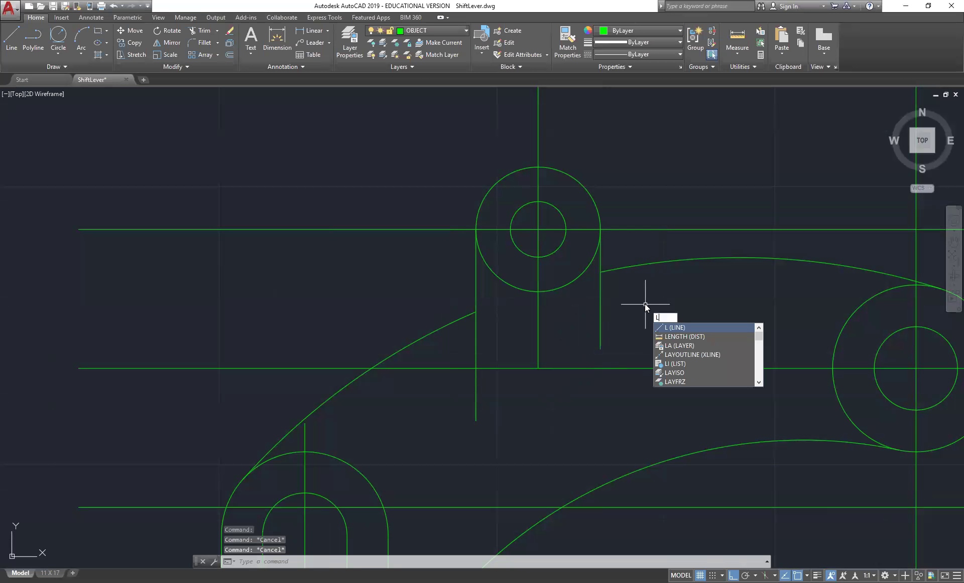
{"action": "key", "text": "Return"}
{"action": "scroll", "coordinate": [690, 354], "scroll_direction": "up", "scroll_amount": 3}
{"action": "scroll", "coordinate": [691, 354], "scroll_direction": "down", "scroll_amount": 3}
{"action": "scroll", "coordinate": [696, 351], "scroll_direction": "down", "scroll_amount": 3}
{"action": "scroll", "coordinate": [696, 342], "scroll_direction": "down", "scroll_amount": 2}
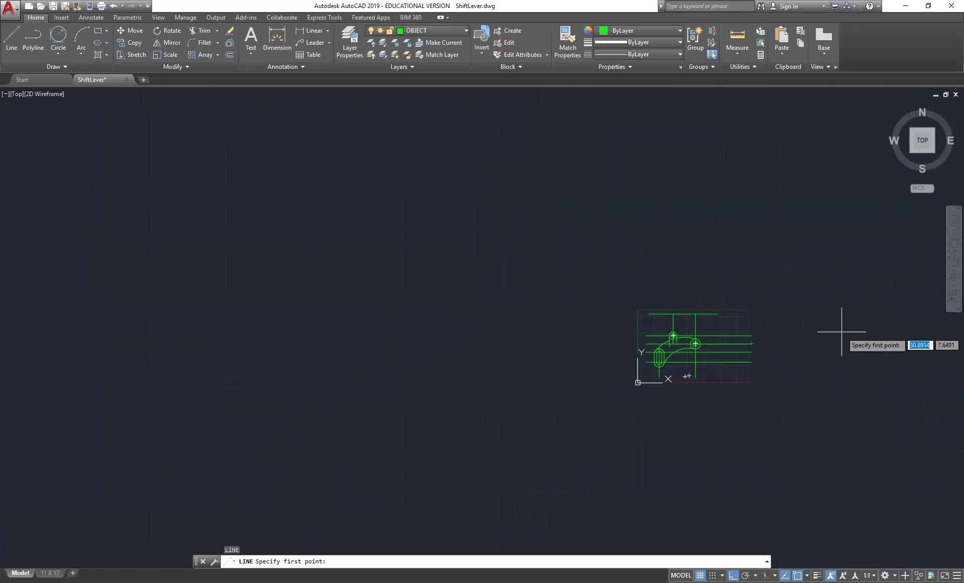
Draw a vertical line to the right of the shift-lever drawing.
{"action": "left_click", "coordinate": [846, 218]}
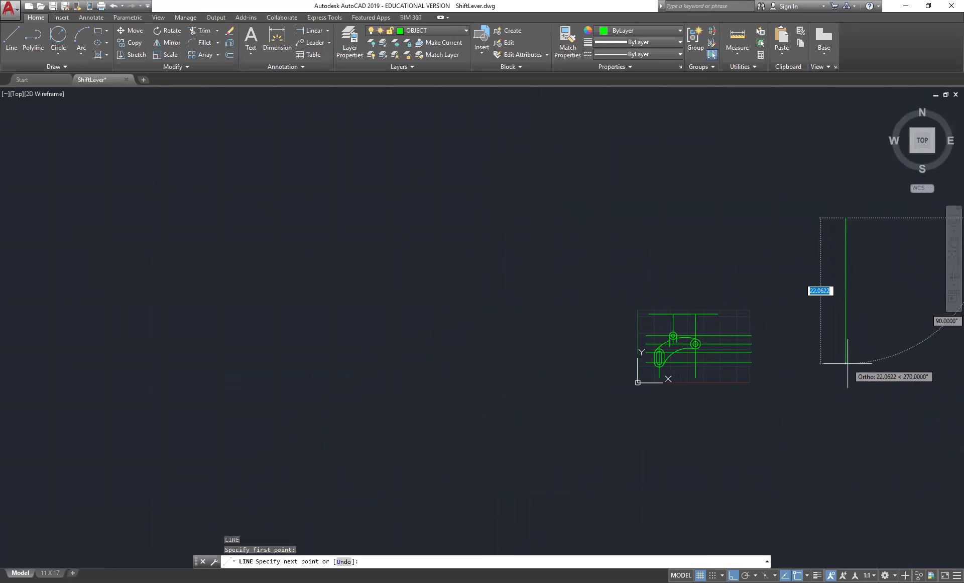
{"action": "key", "text": "Return"}
{"action": "left_click", "coordinate": [851, 203]}
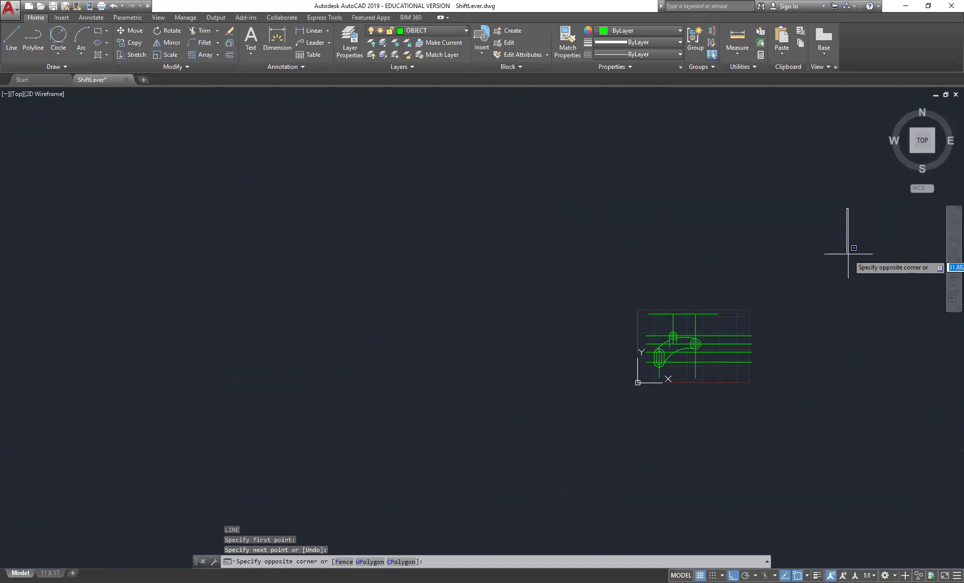
{"action": "key", "text": "Escape"}
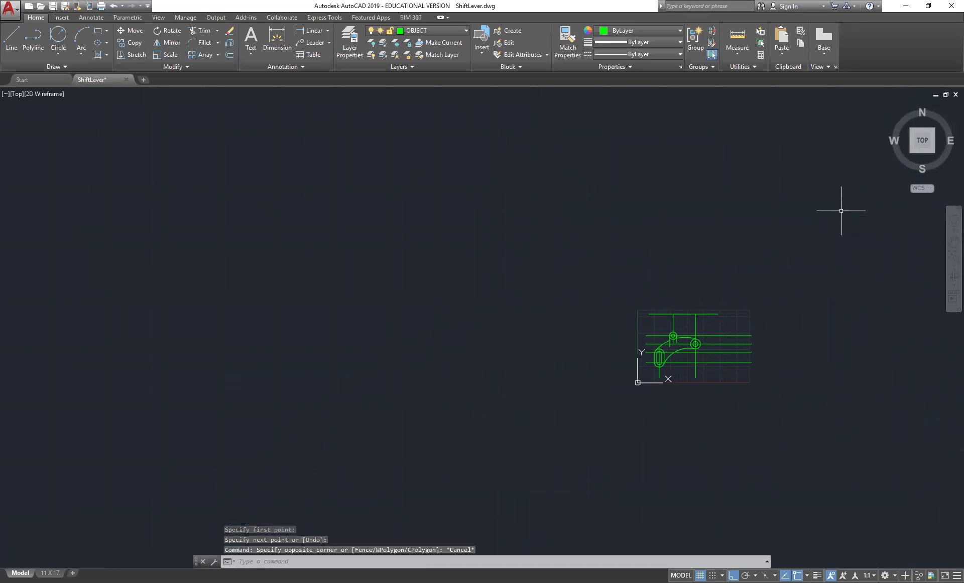
{"action": "left_click", "coordinate": [839, 338]}
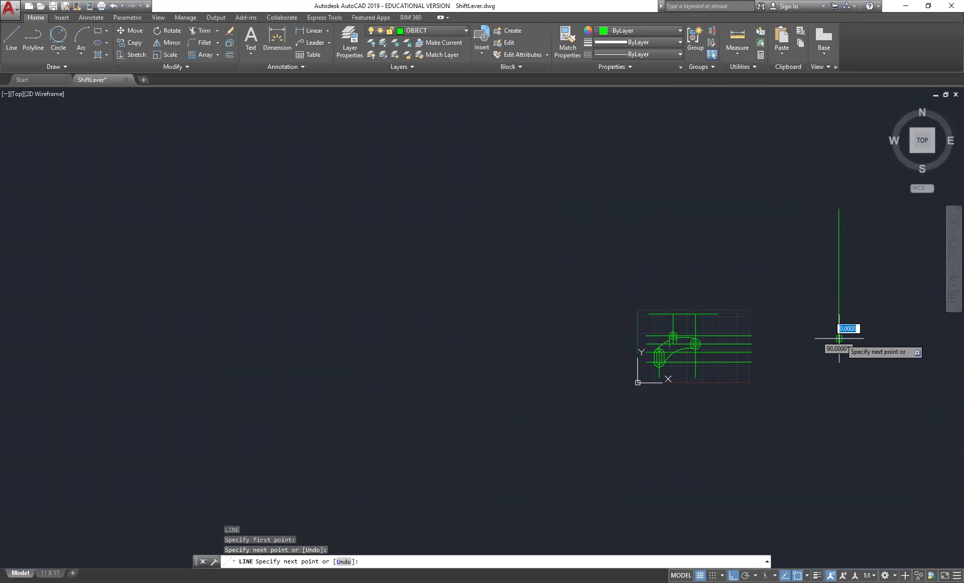
{"action": "key", "text": "Return"}
{"action": "left_click", "coordinate": [809, 308]}
{"action": "left_click", "coordinate": [916, 310]}
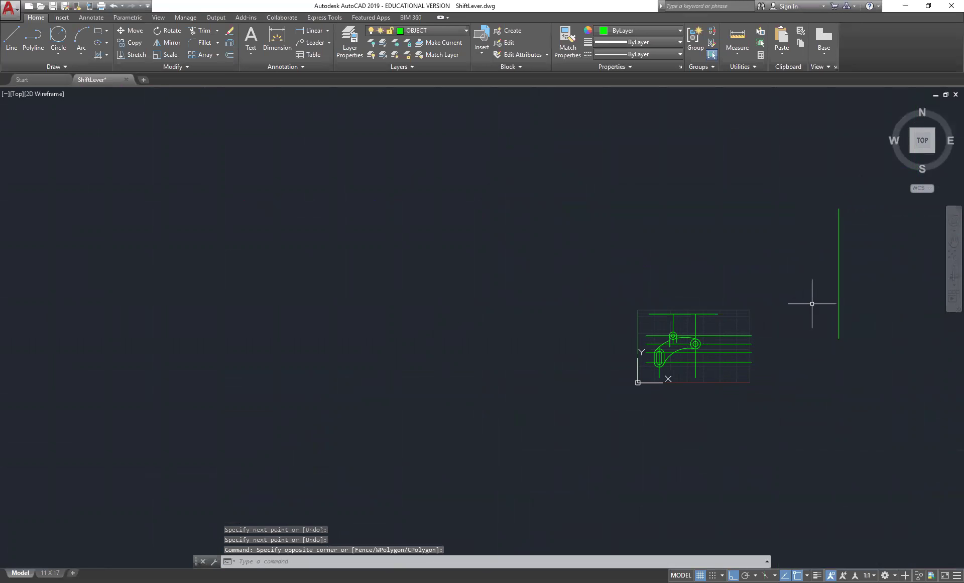
Draw a horizontal line crossing the vertical line to form a cross.
{"action": "key", "text": "Return"}
{"action": "left_click", "coordinate": [839, 301]}
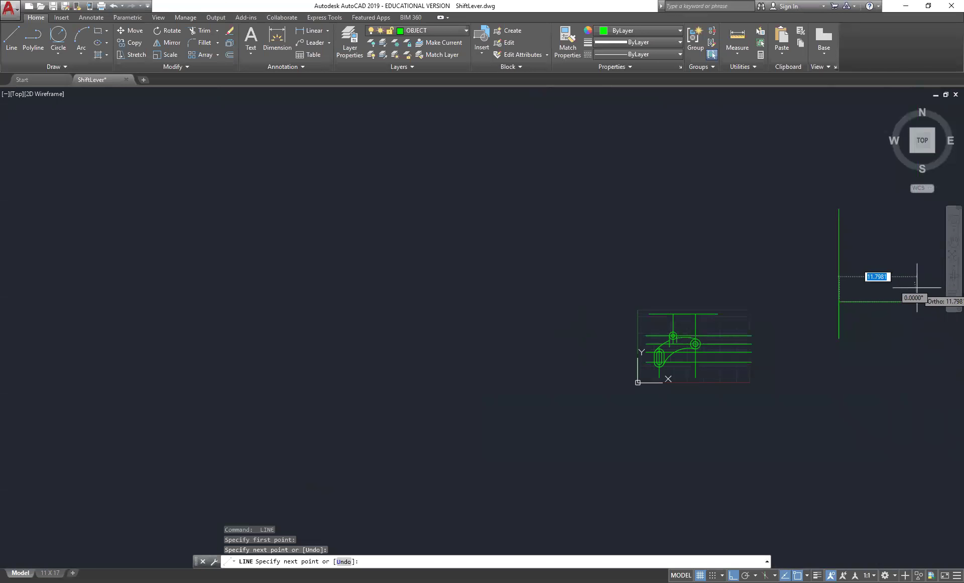
{"action": "key", "text": "Escape"}
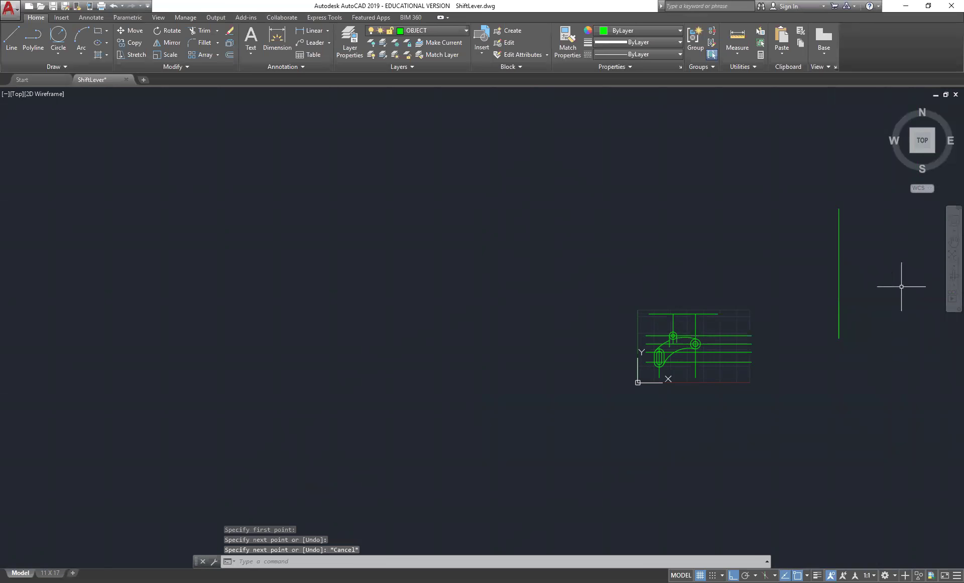
{"action": "key", "text": "Return"}
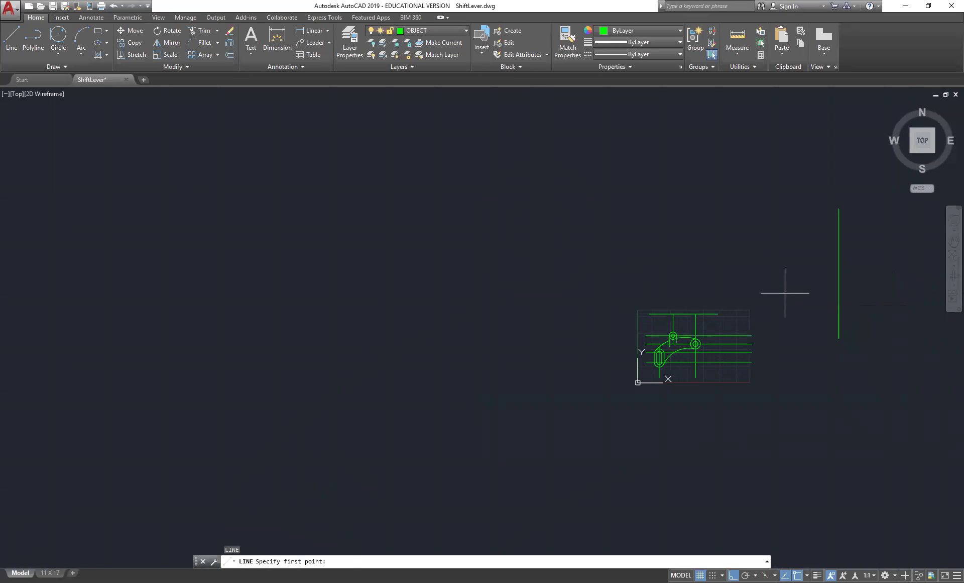
{"action": "left_click", "coordinate": [785, 293]}
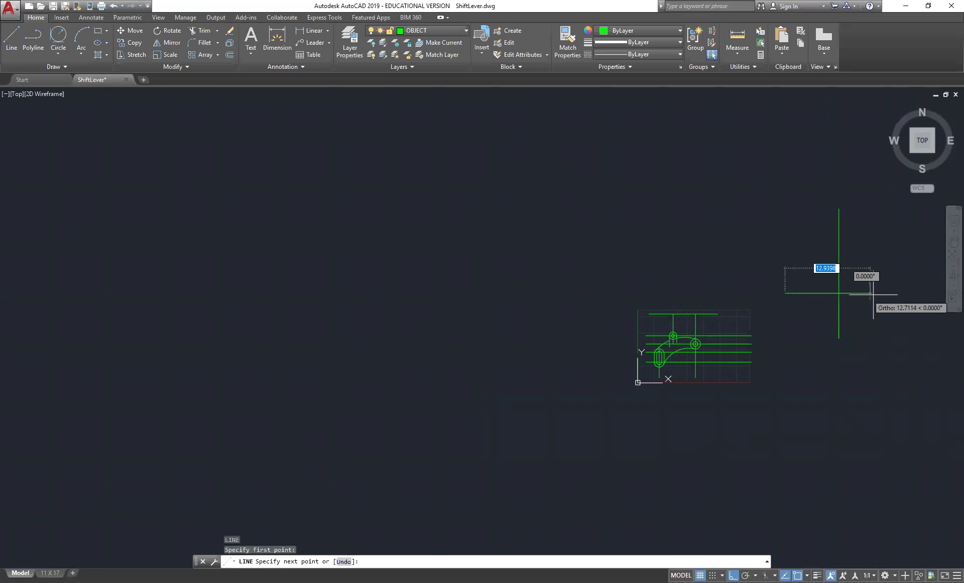
{"action": "left_click", "coordinate": [930, 292]}
{"action": "key", "text": "Return"}
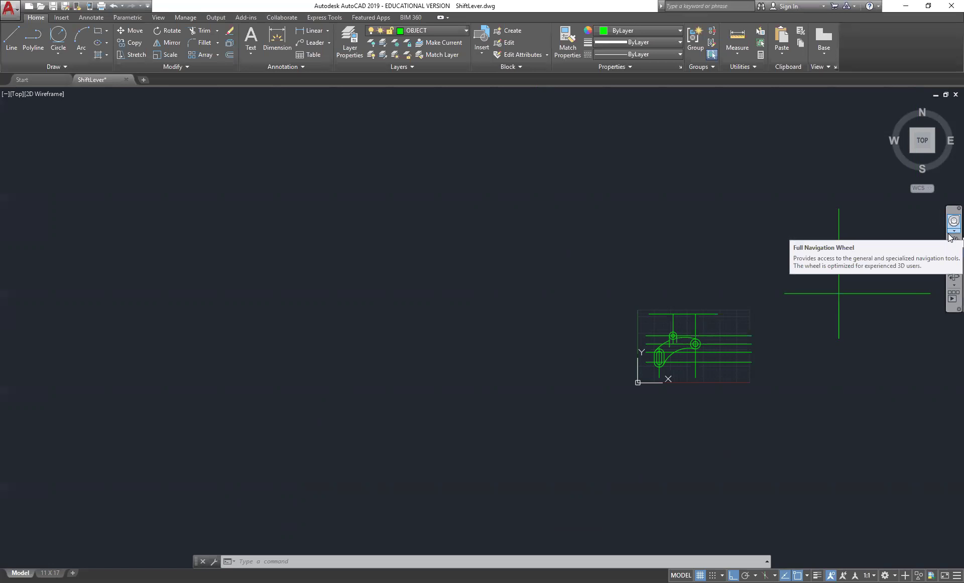
Offset the vertical line right and the horizontal line up by 1 unit.
{"action": "type", "text": "o"}
{"action": "key", "text": "Return"}
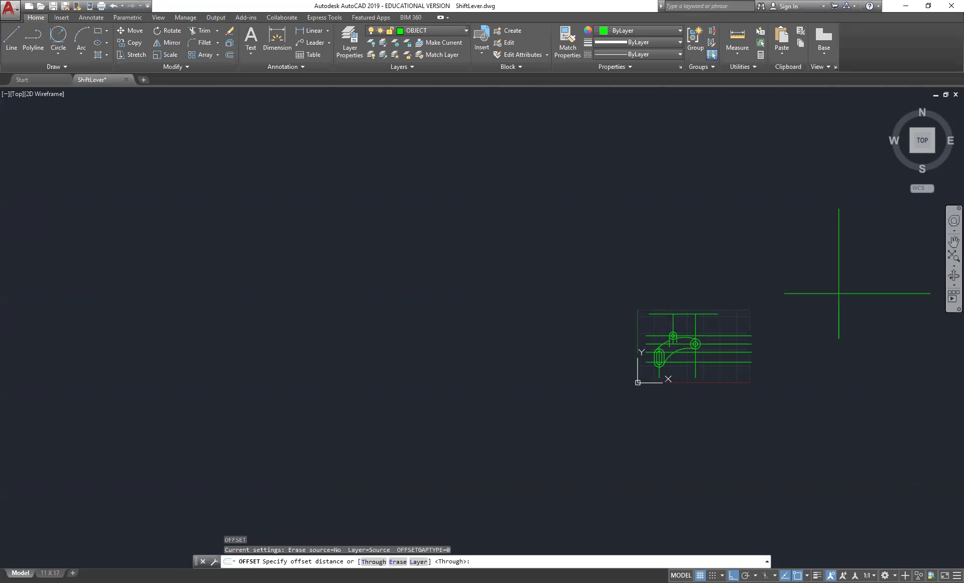
{"action": "key", "text": "Return"}
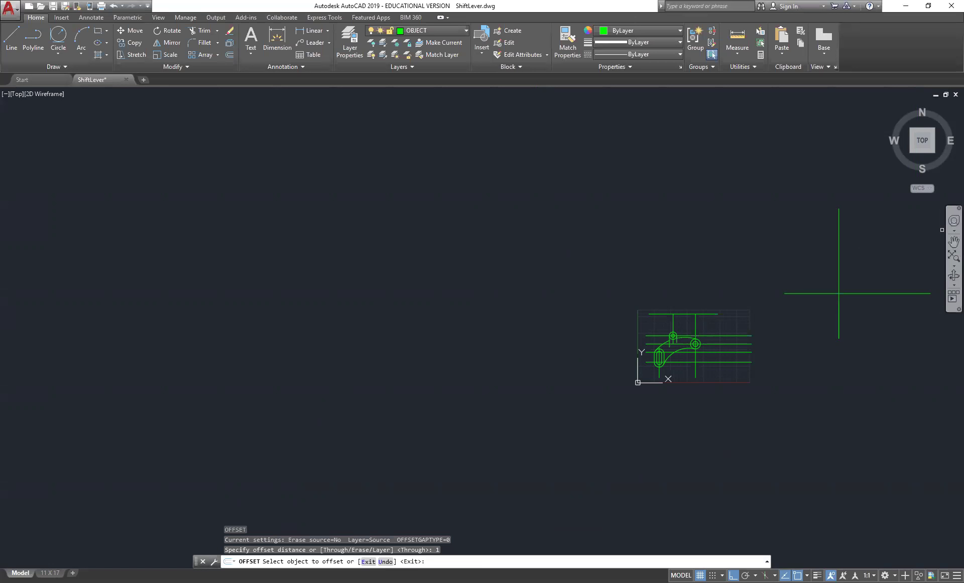
{"action": "left_click", "coordinate": [838, 266]}
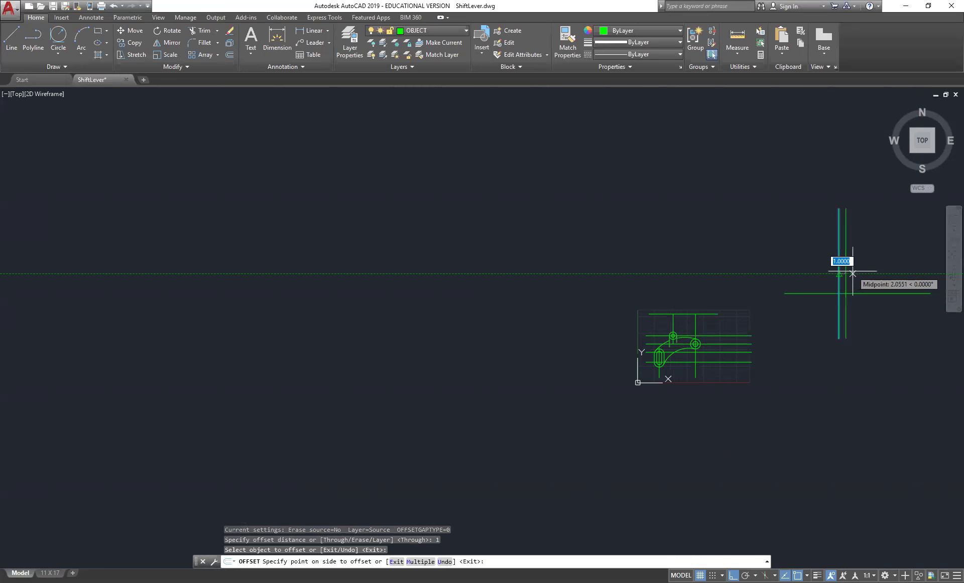
{"action": "left_click", "coordinate": [853, 273]}
{"action": "left_click", "coordinate": [856, 293]}
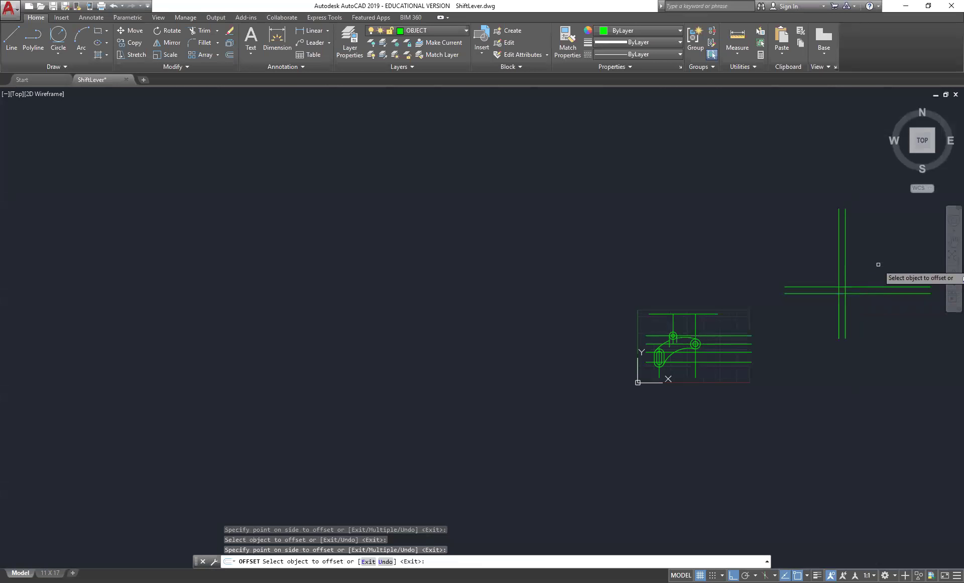
{"action": "key", "text": "Return"}
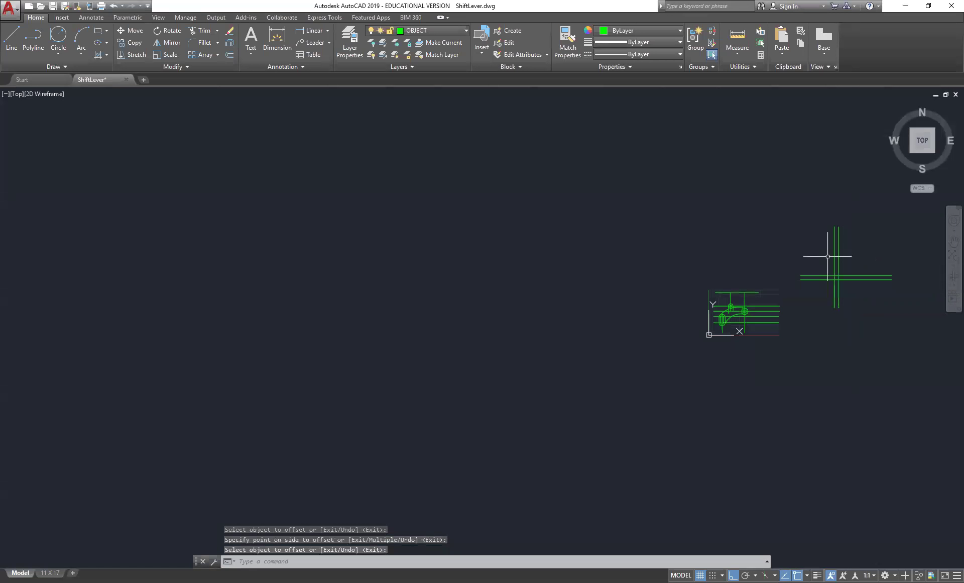
{"action": "mouse_move", "coordinate": [820, 333]}
{"action": "middle_mouse_down"}
{"action": "mouse_move", "coordinate": [506, 327]}
{"action": "mouse_move", "coordinate": [473, 312]}
{"action": "middle_mouse_up"}
{"action": "scroll", "coordinate": [490, 251], "scroll_direction": "down", "scroll_amount": 3}
{"action": "scroll", "coordinate": [484, 244], "scroll_direction": "up", "scroll_amount": 8}
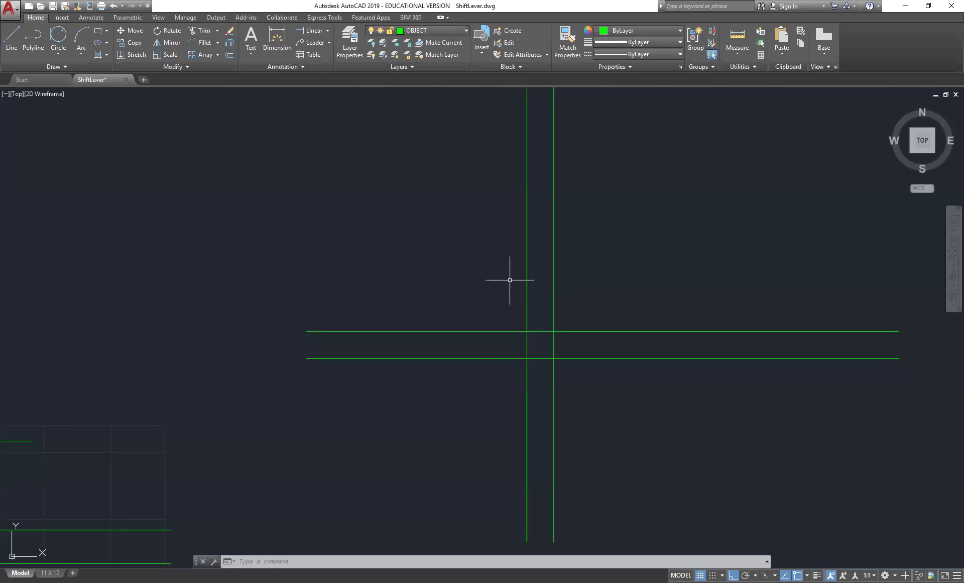
Fillet the corner between the left vertical line and the lower horizontal line.
{"action": "left_click", "coordinate": [205, 43]}
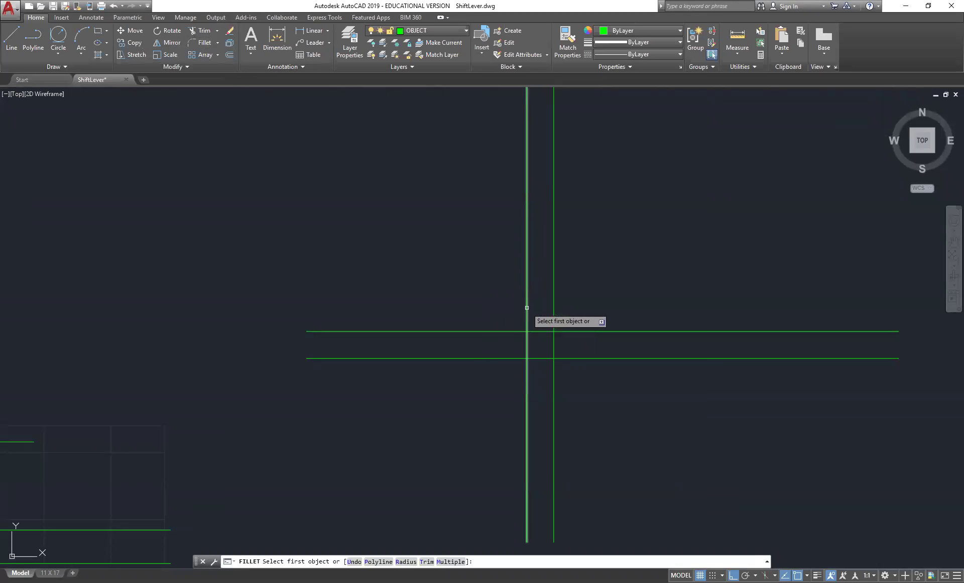
{"action": "left_click", "coordinate": [526, 307]}
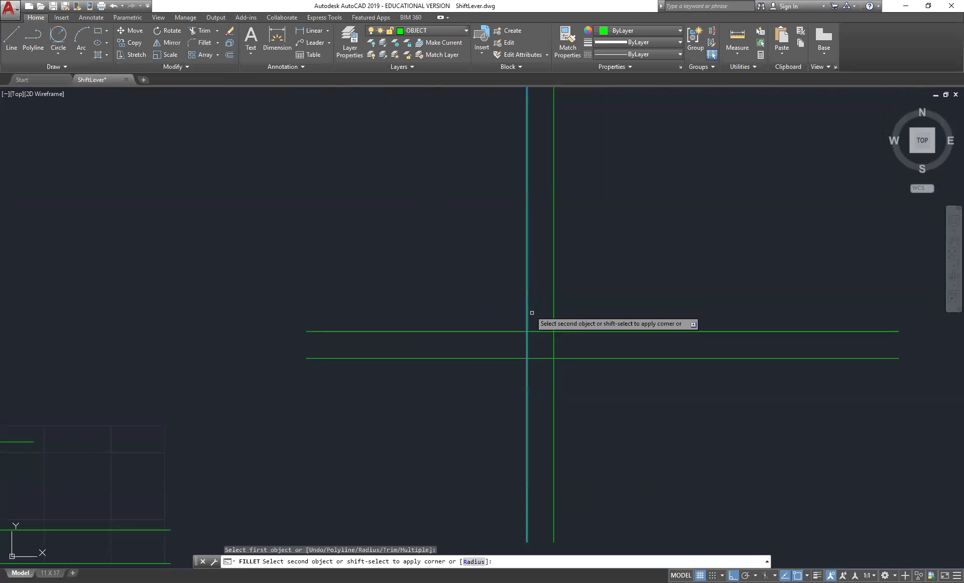
{"action": "left_click", "coordinate": [587, 358]}
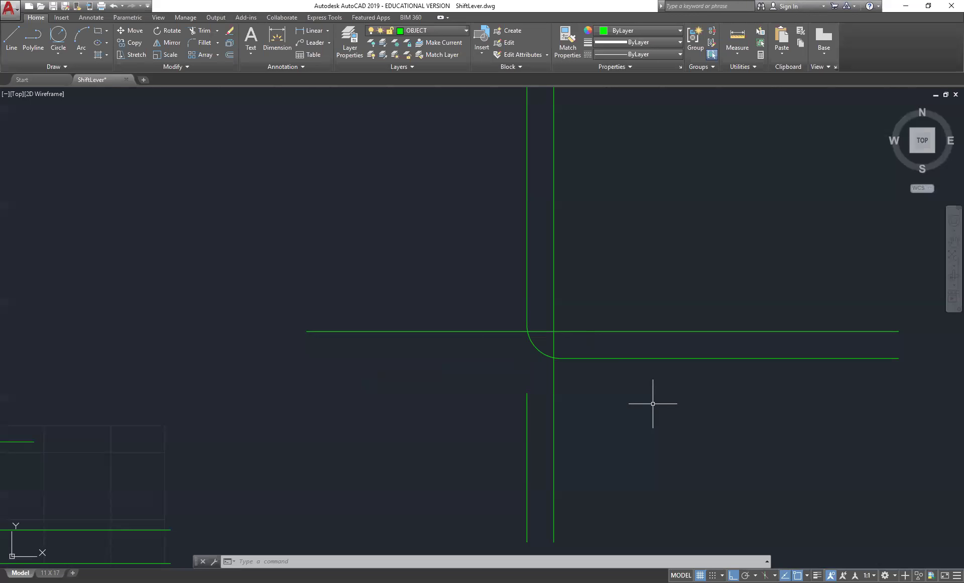
{"action": "scroll", "coordinate": [652, 403], "scroll_direction": "up", "scroll_amount": 3}
{"action": "scroll", "coordinate": [689, 398], "scroll_direction": "down", "scroll_amount": 4}
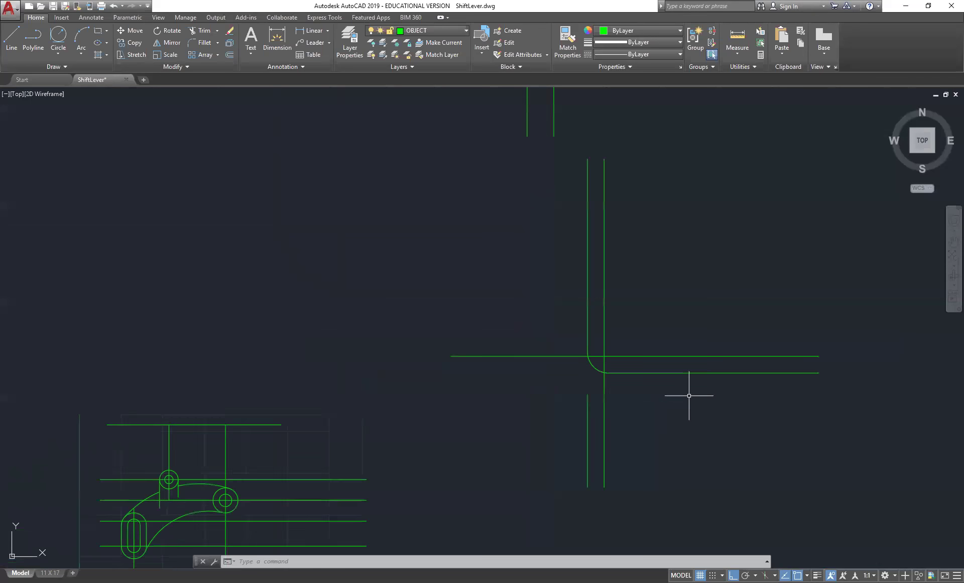
{"action": "scroll", "coordinate": [703, 367], "scroll_direction": "down", "scroll_amount": 2}
{"action": "middle_click_drag", "start_coordinate": [728, 321], "coordinate": [516, 366]}
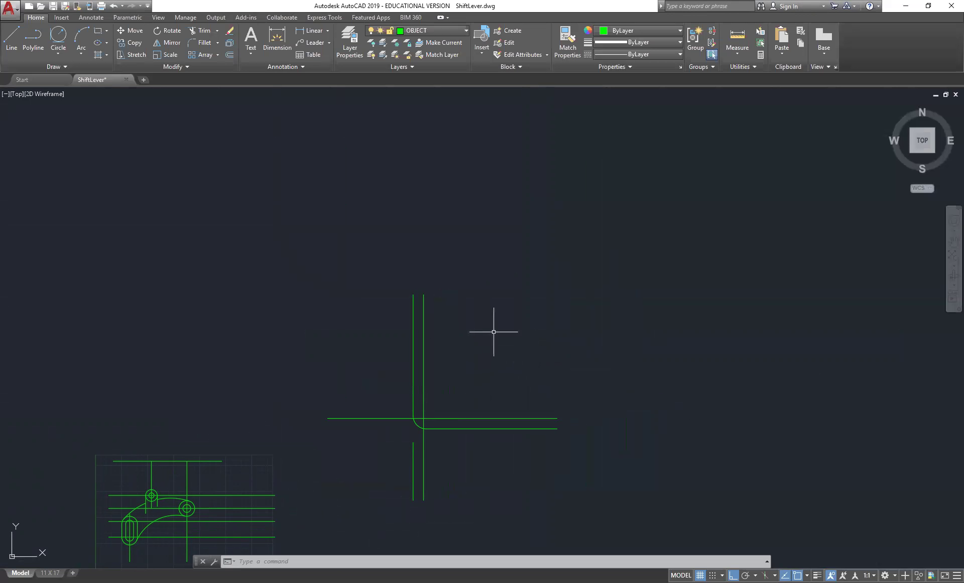
With Ortho off, draw a slanted line down to a corner and a horizontal base.
{"action": "type", "text": "l"}
{"action": "key", "text": "Return"}
{"action": "key", "text": "F8"}
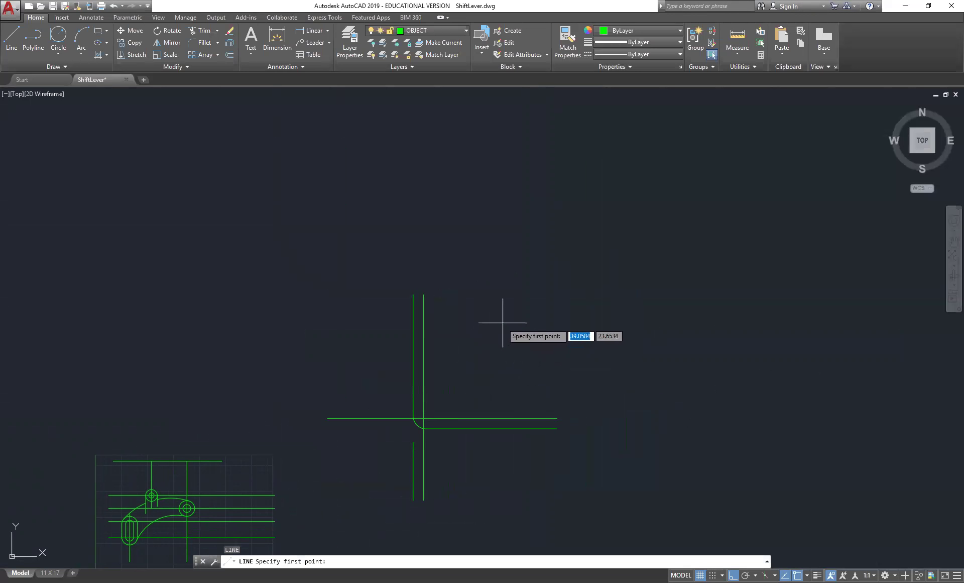
{"action": "left_click", "coordinate": [610, 226]}
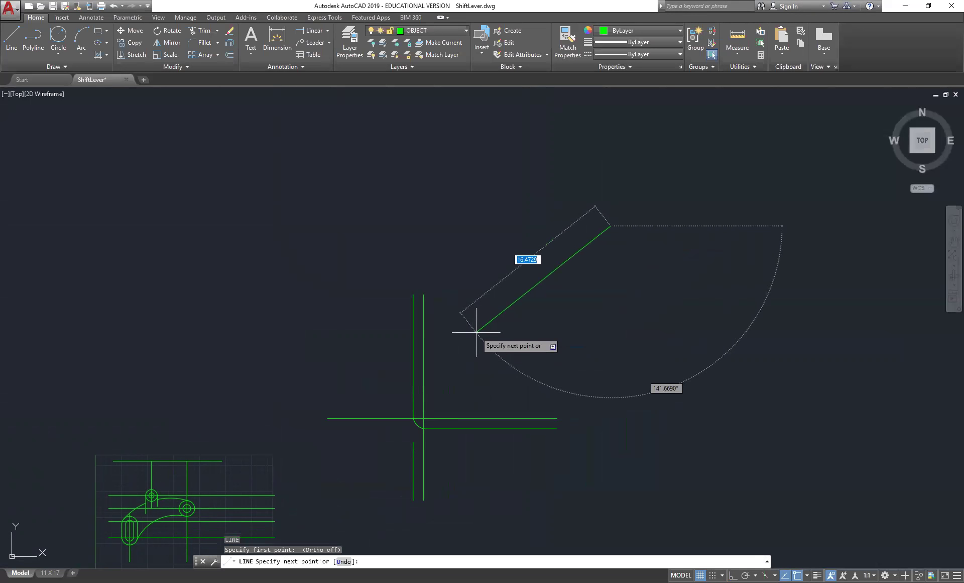
{"action": "key", "text": "Return"}
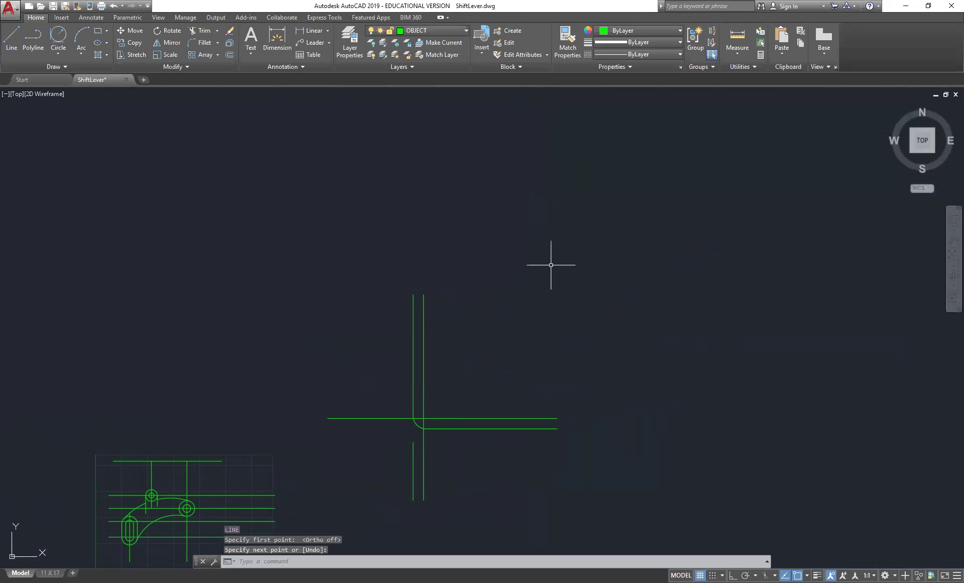
{"action": "key", "text": "Return"}
{"action": "left_click", "coordinate": [592, 215]}
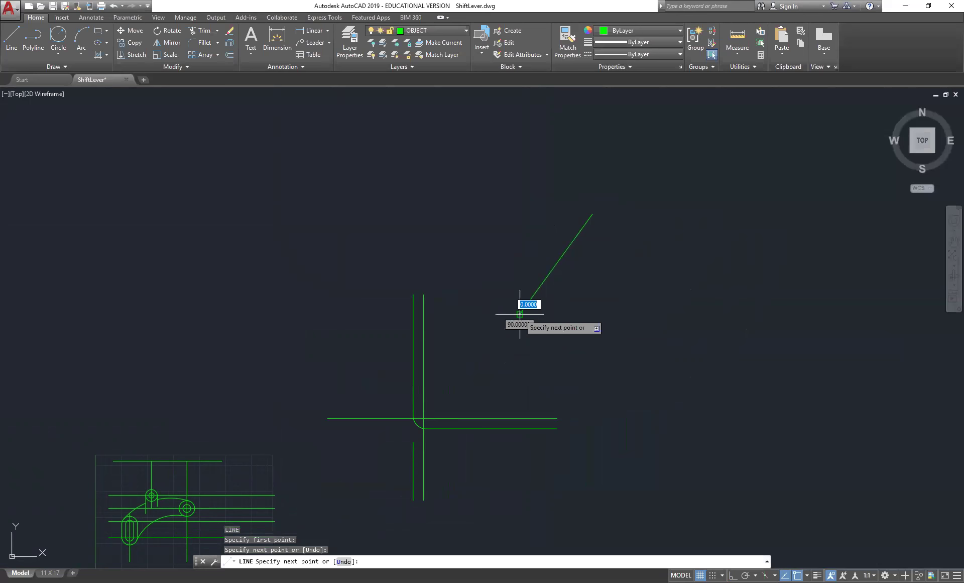
{"action": "left_click", "coordinate": [720, 314]}
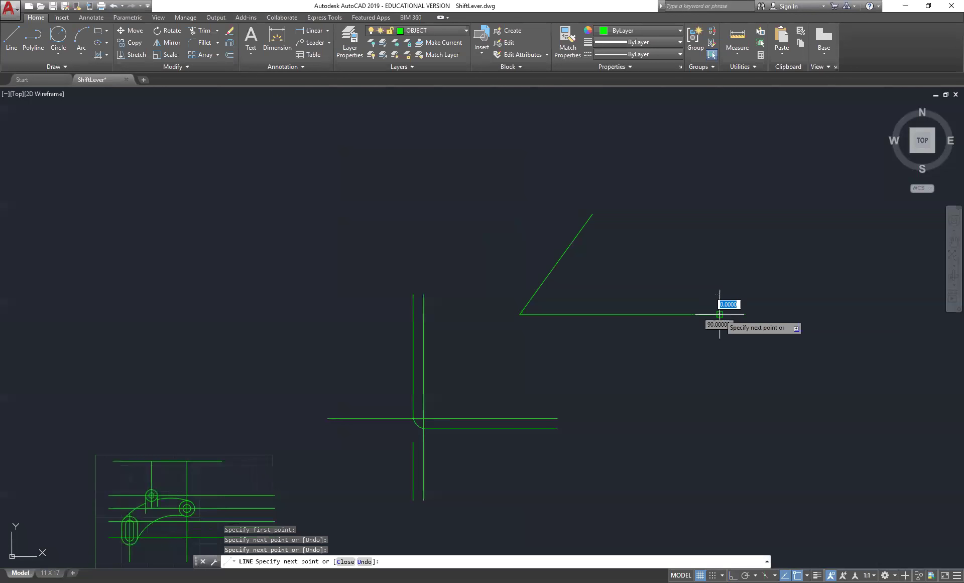
{"action": "key", "text": "Return"}
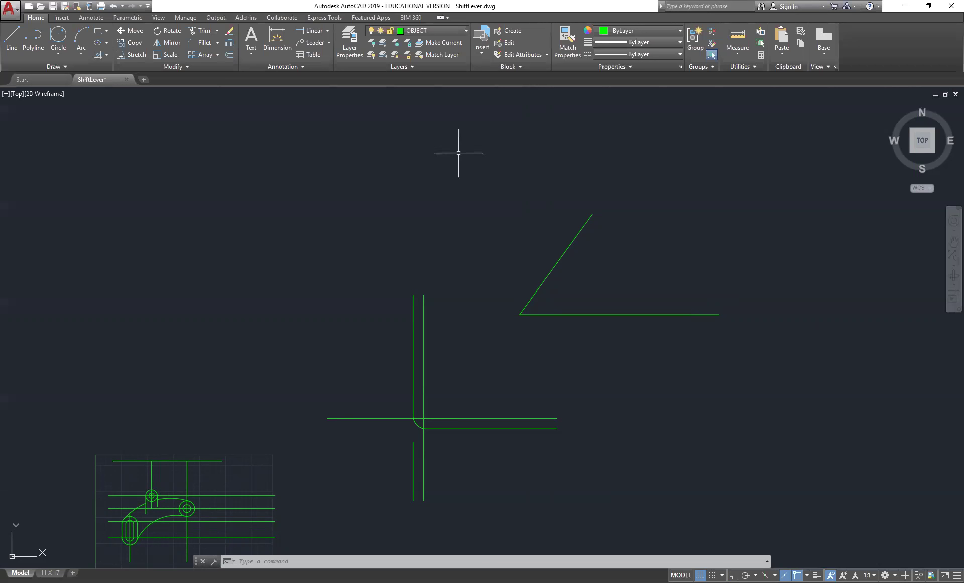
Offset the slanted side toward its lower right and the base upward by 1 unit.
{"action": "left_click", "coordinate": [229, 54]}
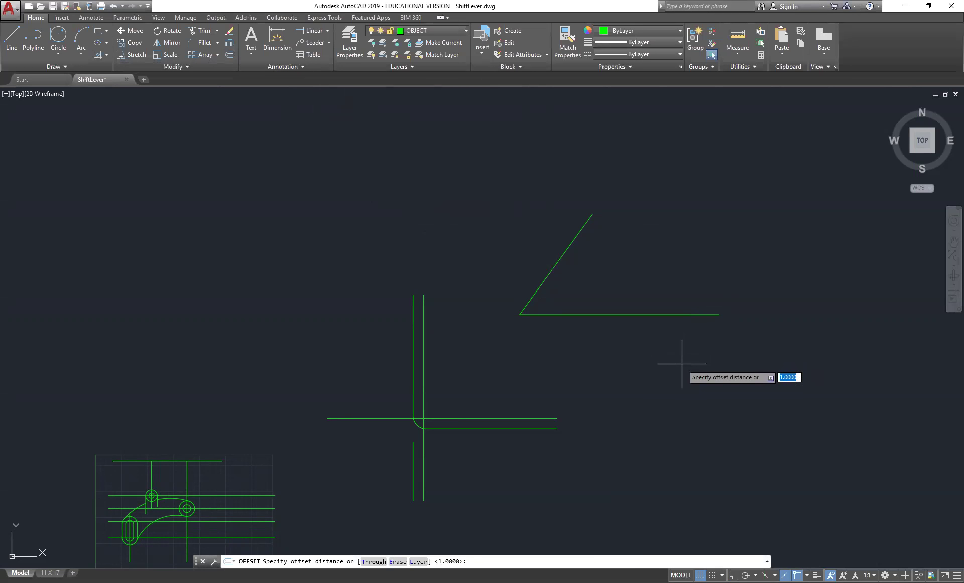
{"action": "key", "text": "Return"}
{"action": "left_click", "coordinate": [545, 275]}
{"action": "left_click", "coordinate": [558, 280]}
{"action": "left_click", "coordinate": [583, 315]}
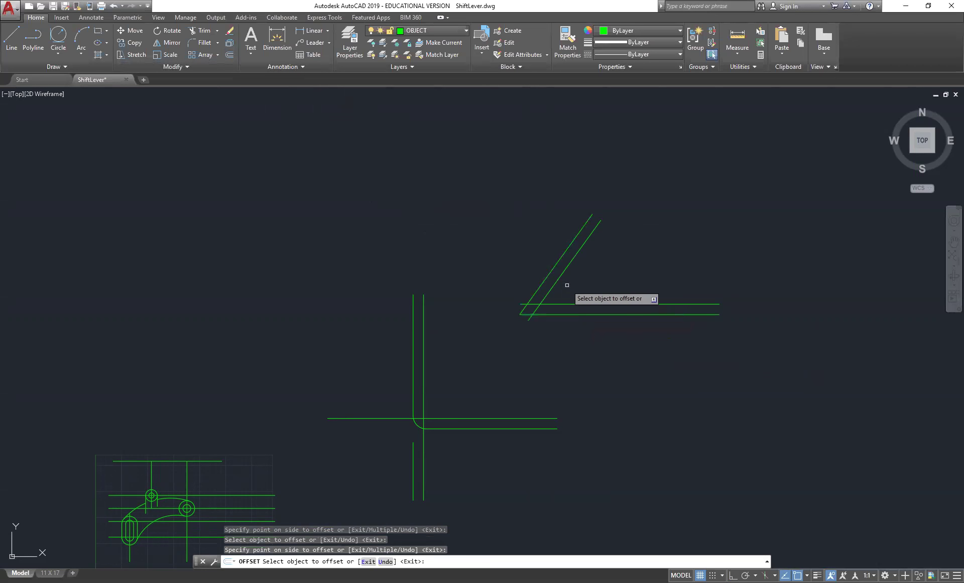
{"action": "key", "text": "Return"}
{"action": "scroll", "coordinate": [493, 333], "scroll_direction": "down", "scroll_amount": 2}
{"action": "scroll", "coordinate": [493, 333], "scroll_direction": "up", "scroll_amount": 2}
{"action": "scroll", "coordinate": [496, 332], "scroll_direction": "up", "scroll_amount": 8}
{"action": "middle_click_drag", "start_coordinate": [492, 370], "coordinate": [629, 238]}
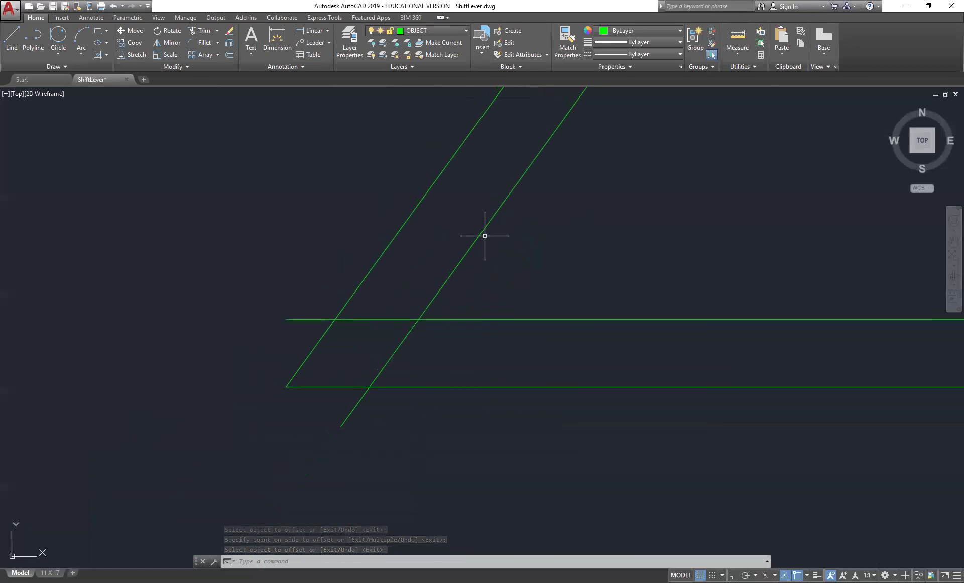
Draw a radius-1 Center, Radius circle at the offset lines' intersection.
{"action": "left_click", "coordinate": [56, 55]}
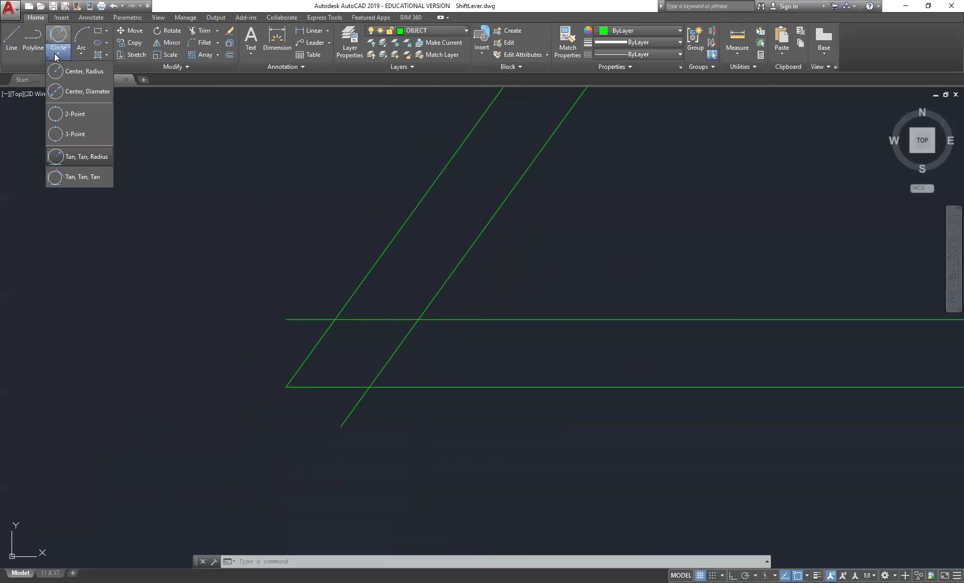
{"action": "left_click", "coordinate": [84, 71]}
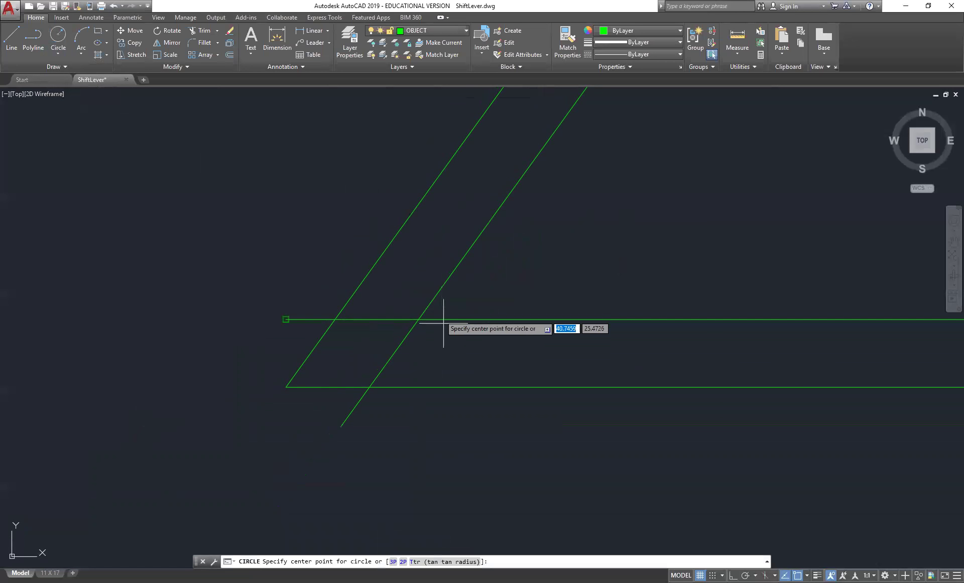
{"action": "left_click", "coordinate": [419, 319]}
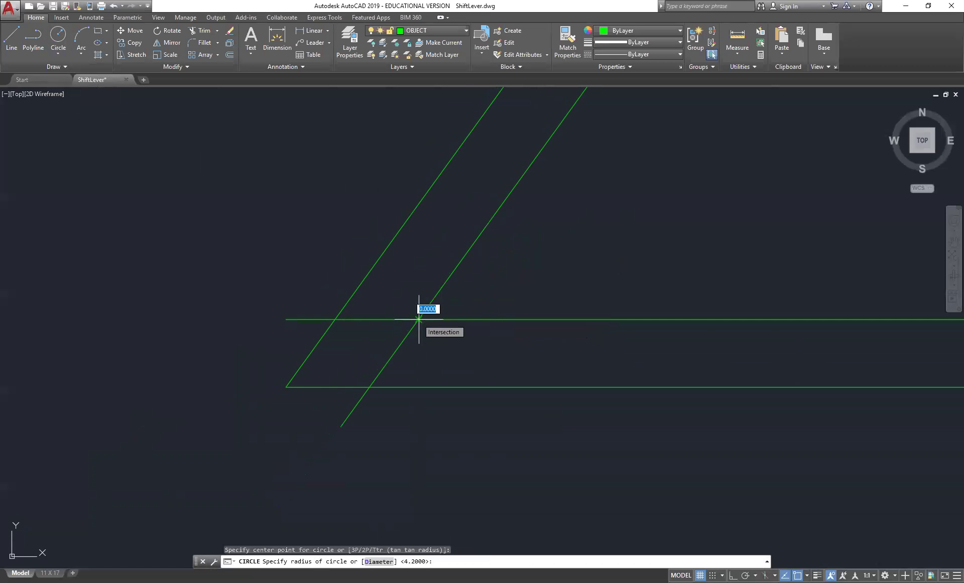
{"action": "type", "text": "1"}
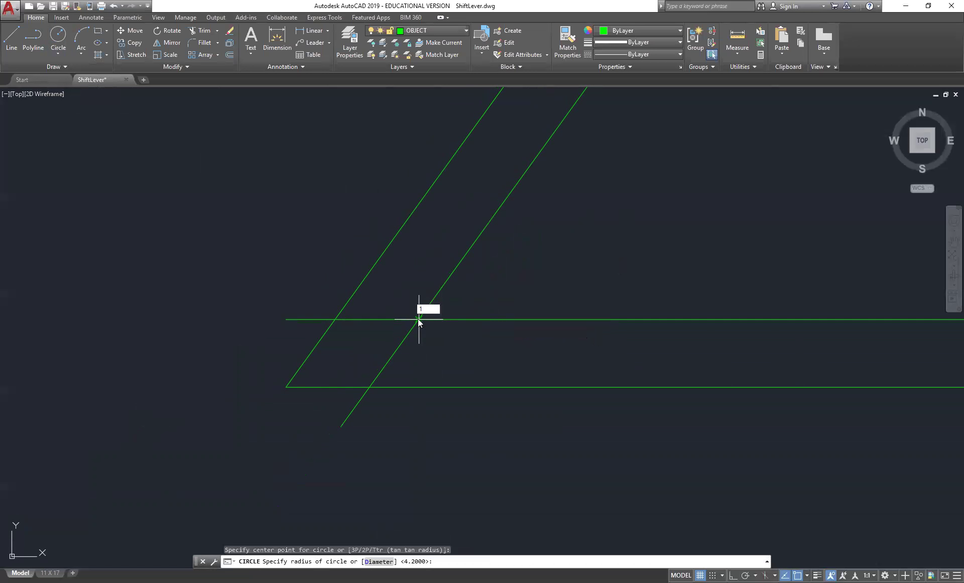
{"action": "key", "text": "Escape"}
{"action": "key", "text": "space"}
{"action": "left_click", "coordinate": [419, 318]}
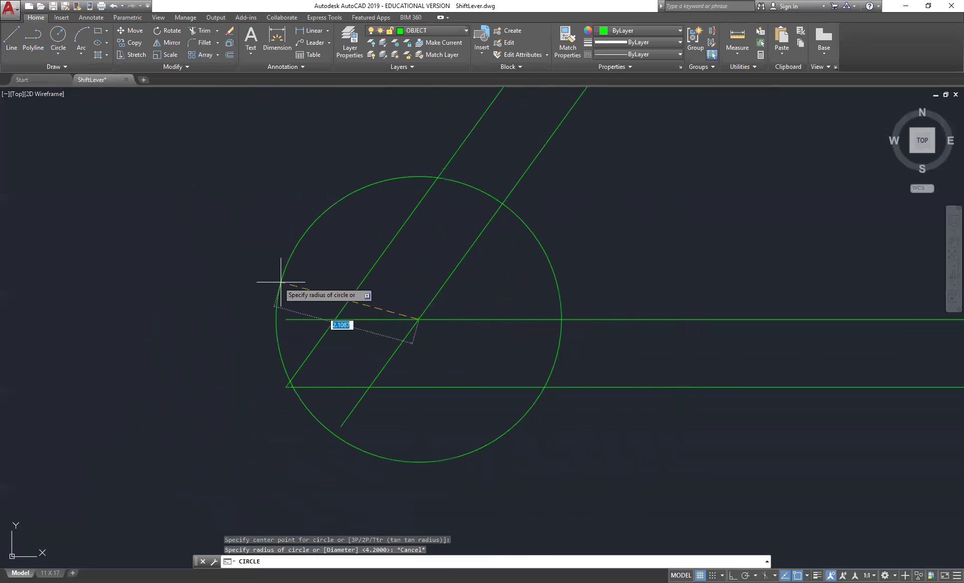
{"action": "type", "text": "1"}
{"action": "key", "text": "Return"}
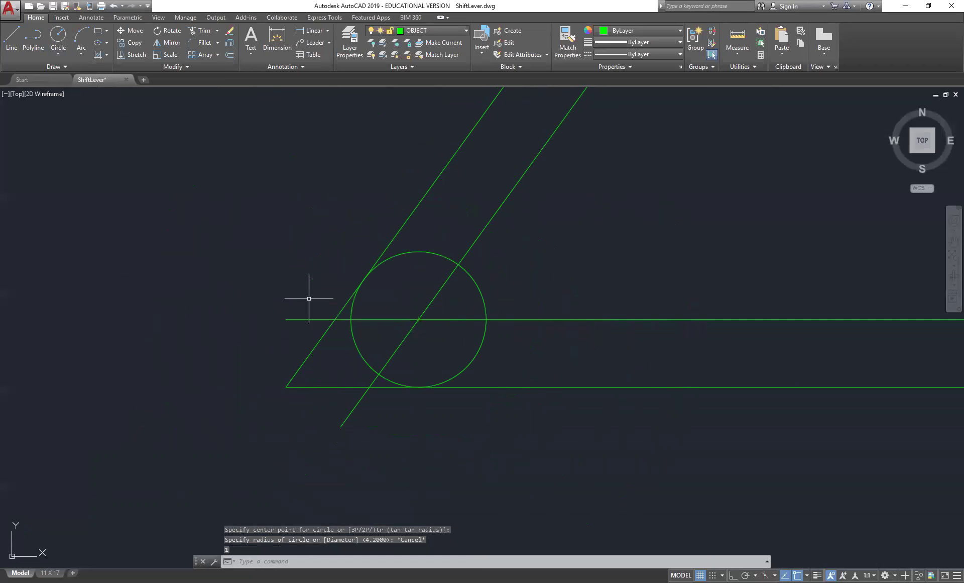
{"action": "key", "text": "space"}
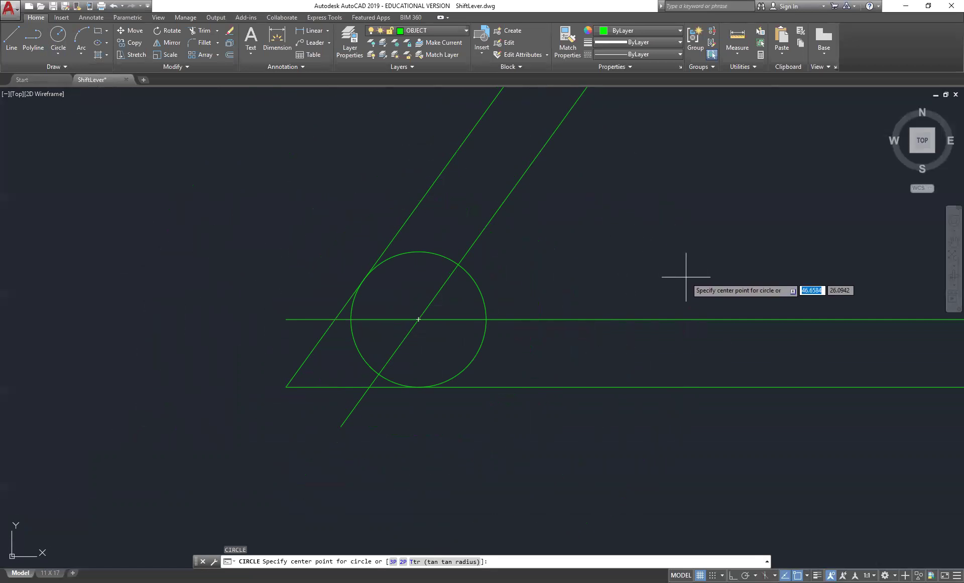
{"action": "key", "text": "Escape"}
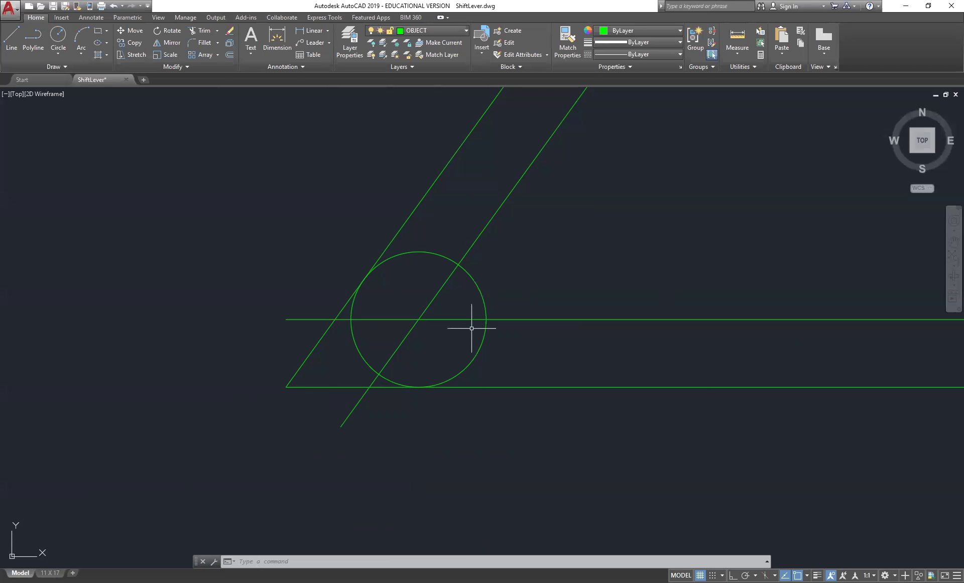
{"action": "mouse_move", "coordinate": [415, 387]}
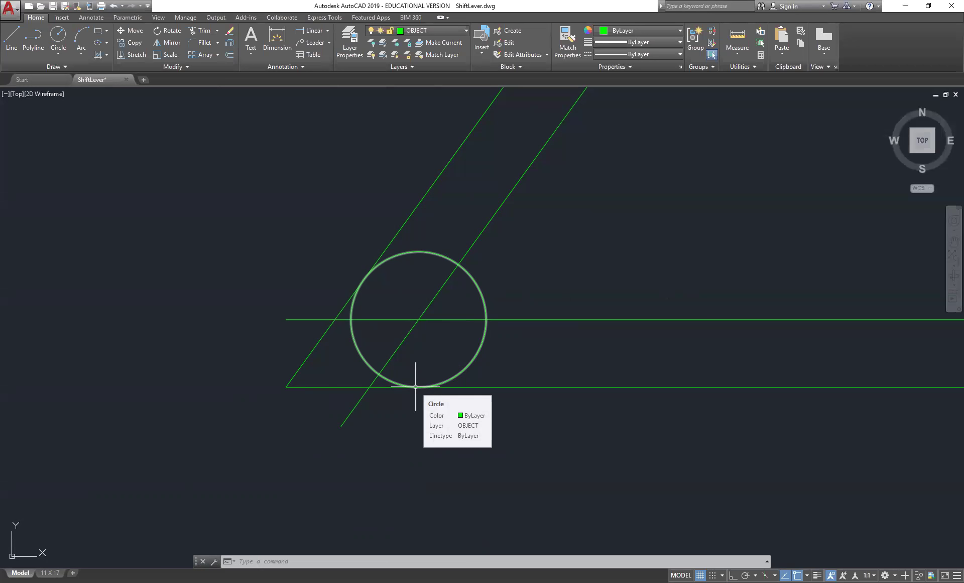
{"action": "right_click", "coordinate": [414, 387]}
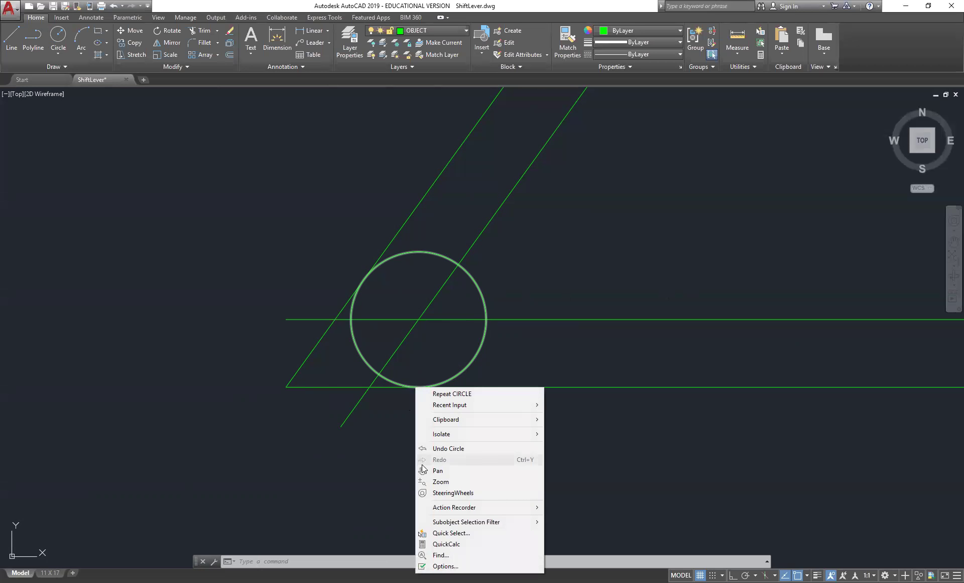
{"action": "left_click", "coordinate": [396, 454]}
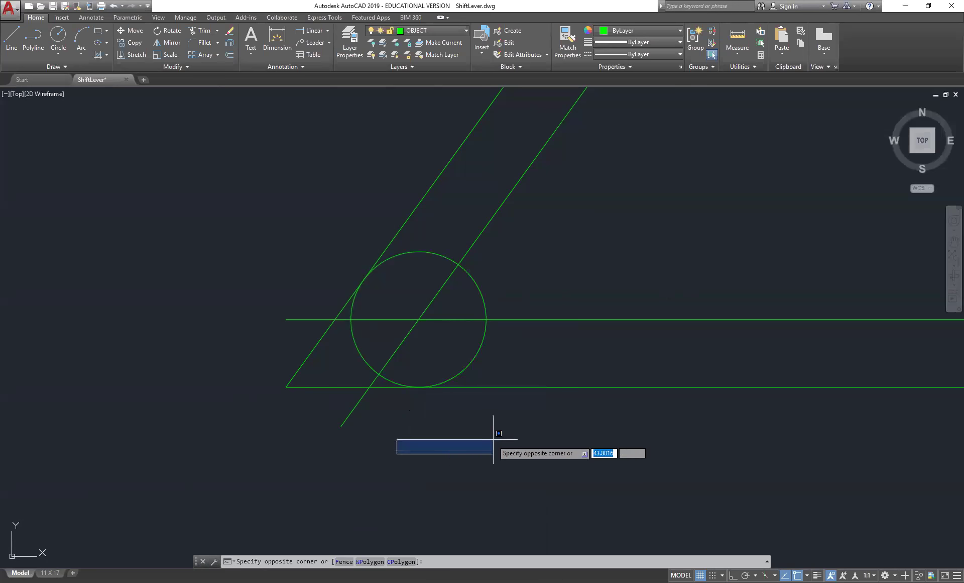
{"action": "key", "text": "Escape"}
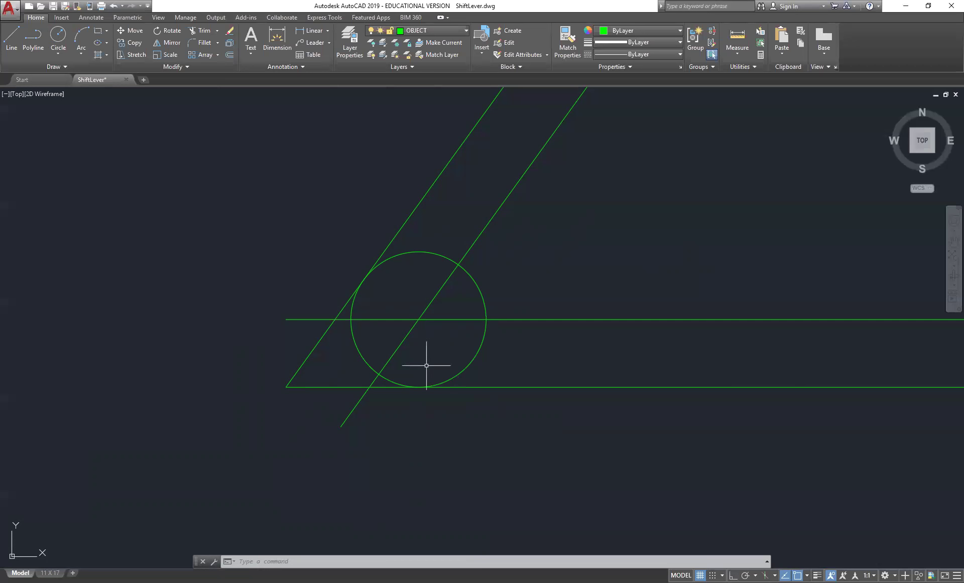
Turn on Tangent object snap, then start and cancel a line.
{"action": "type", "text": "OS"}
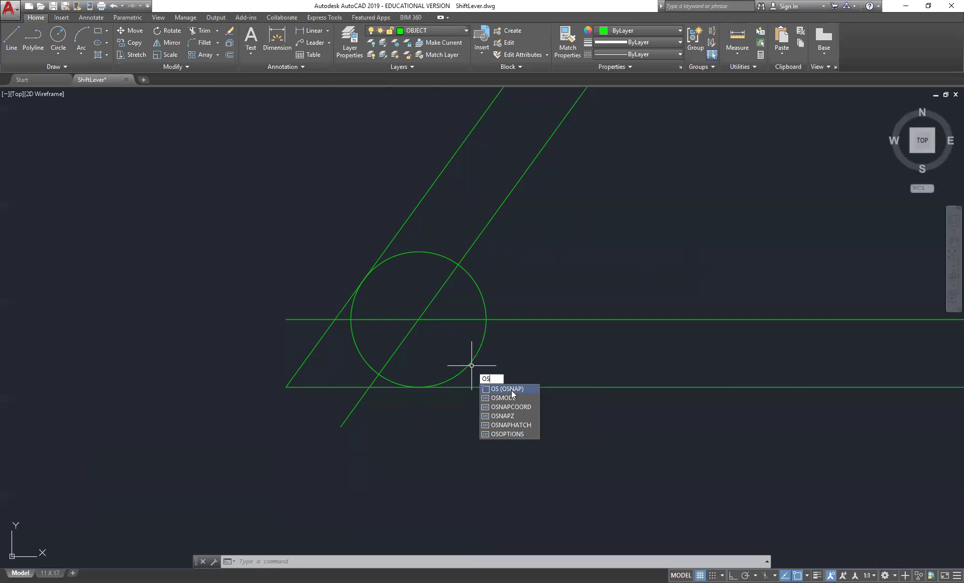
{"action": "key", "text": "Return"}
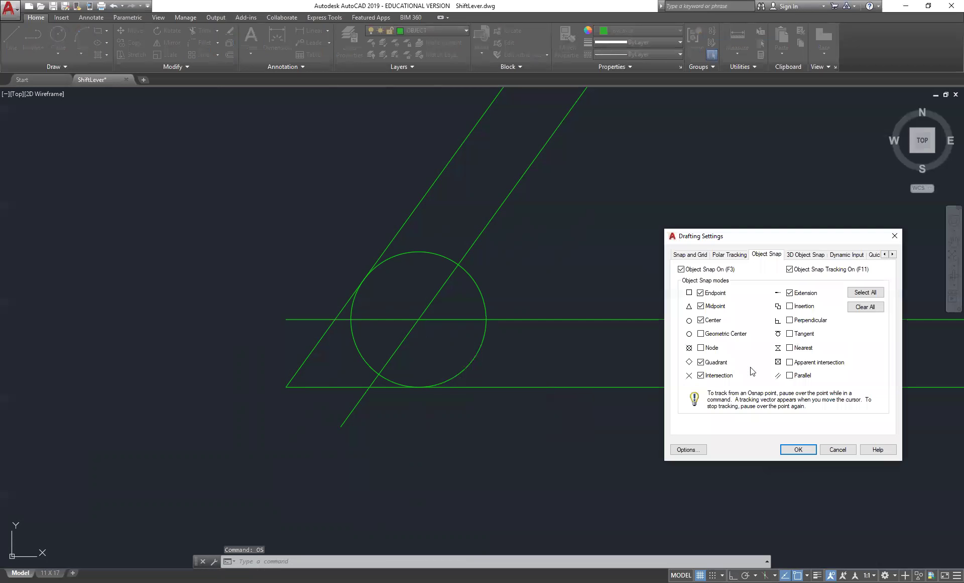
{"action": "left_click", "coordinate": [790, 334]}
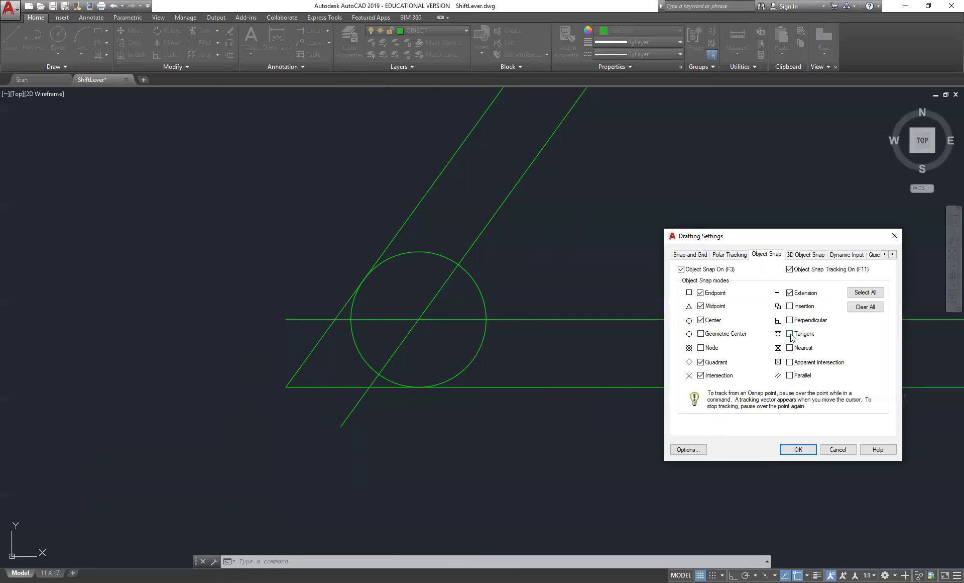
{"action": "left_click", "coordinate": [799, 449]}
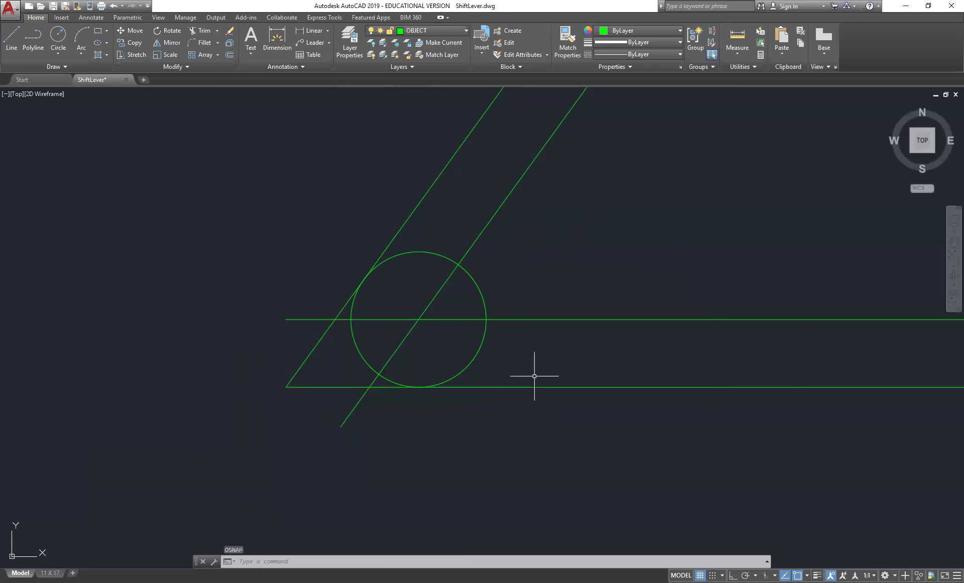
{"action": "type", "text": "l"}
{"action": "key", "text": "Return"}
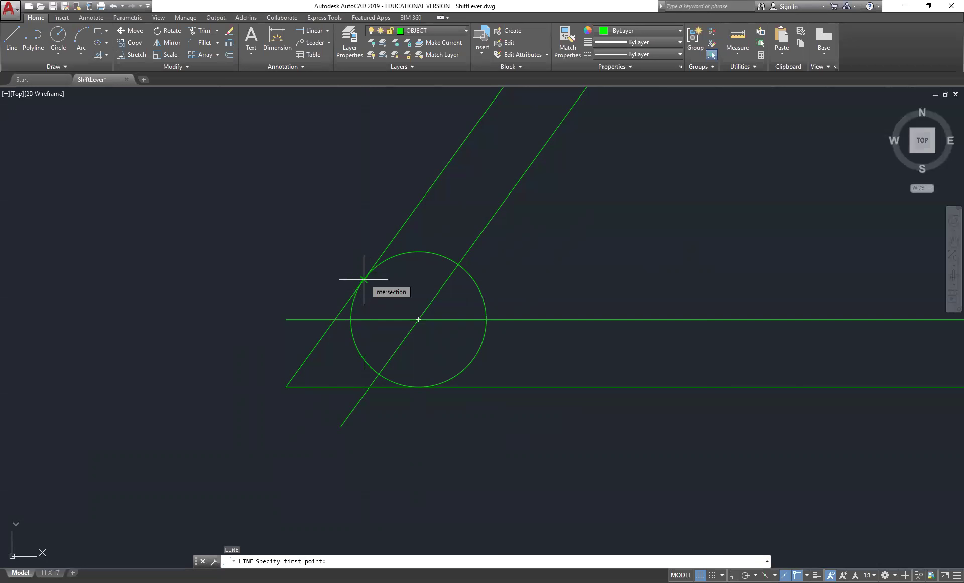
{"action": "key", "text": "Escape"}
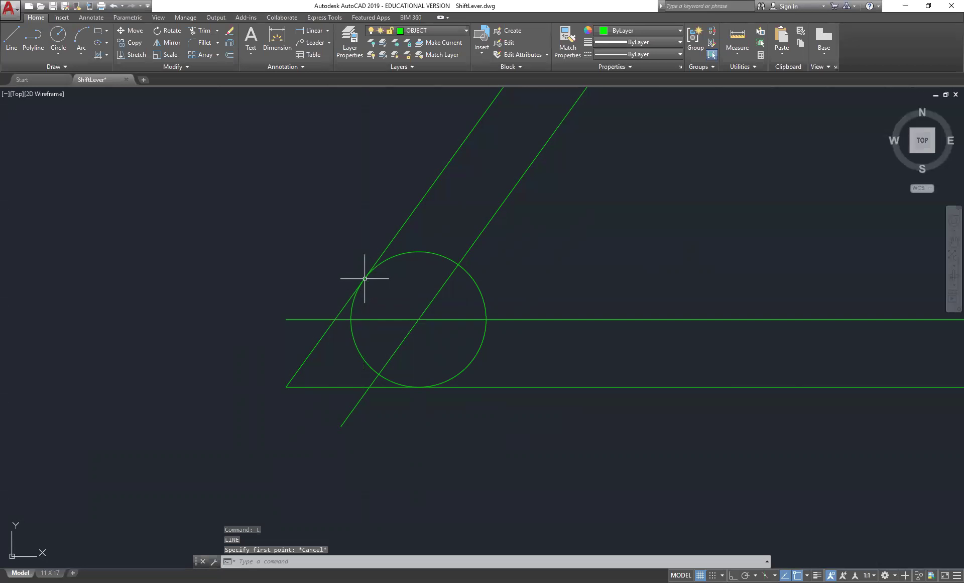
Enable Perpendicular snap with Tangent off, and start a line at the circle's centre.
{"action": "type", "text": "OS"}
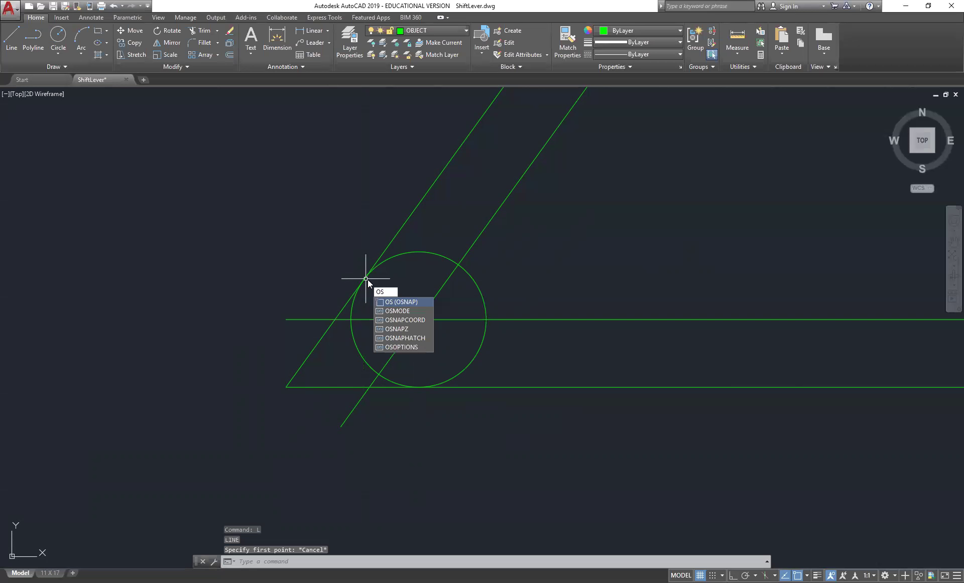
{"action": "key", "text": "Return"}
{"action": "left_click", "coordinate": [790, 320]}
{"action": "left_click", "coordinate": [789, 334]}
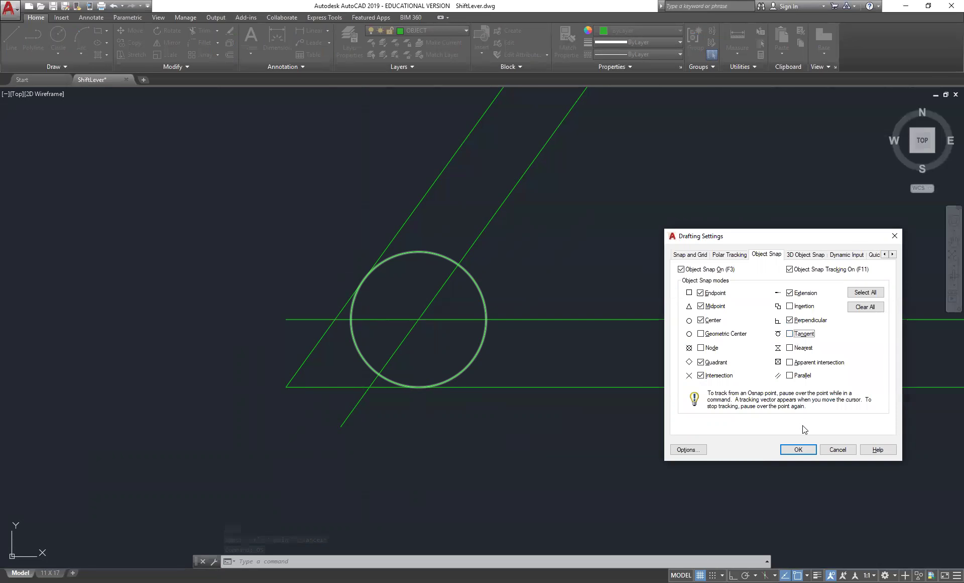
{"action": "left_click", "coordinate": [803, 450]}
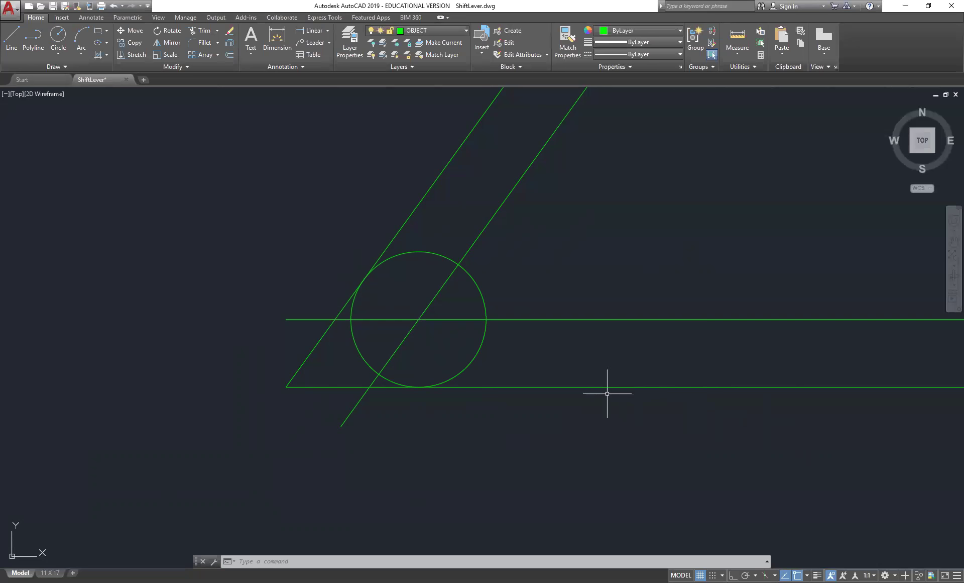
{"action": "key", "text": "l"}
{"action": "key", "text": "Return"}
{"action": "left_click", "coordinate": [419, 319]}
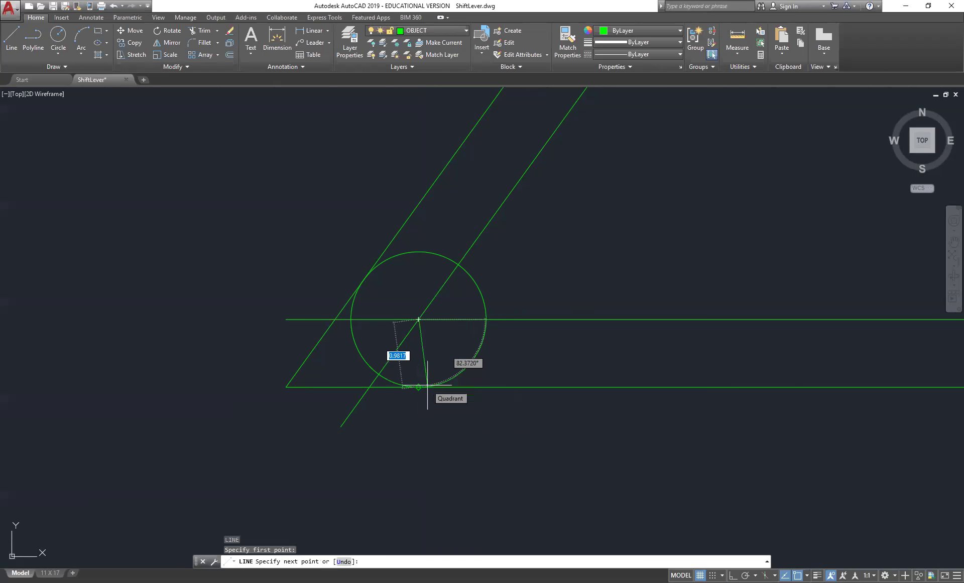
End the line on the triangle's base using the perp snap.
{"action": "type", "text": "perp"}
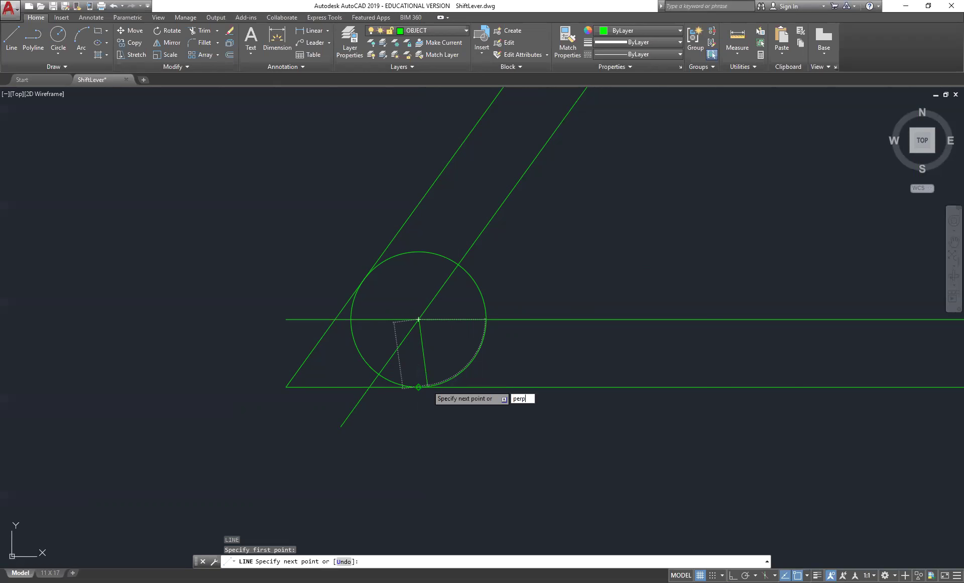
{"action": "key", "text": "Return"}
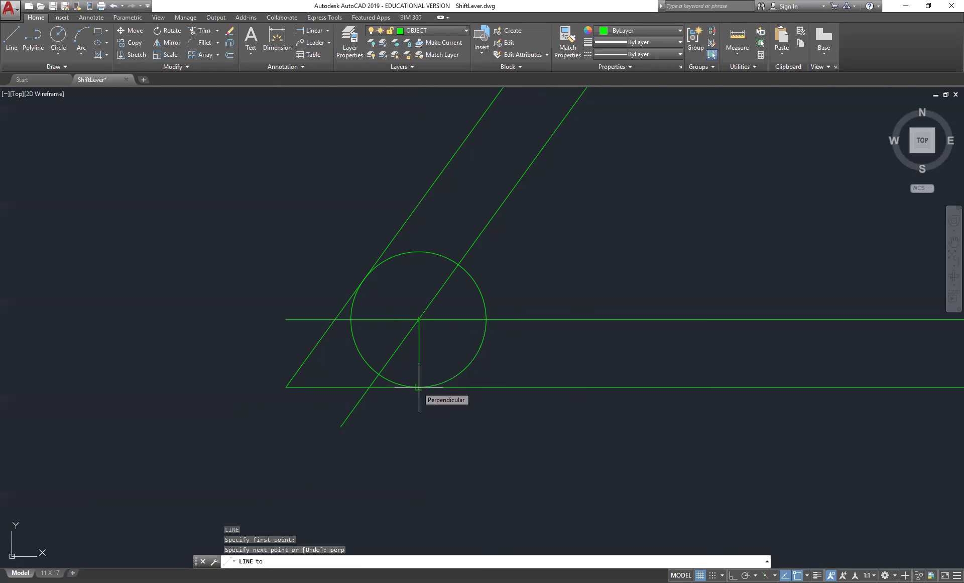
{"action": "left_click", "coordinate": [419, 386]}
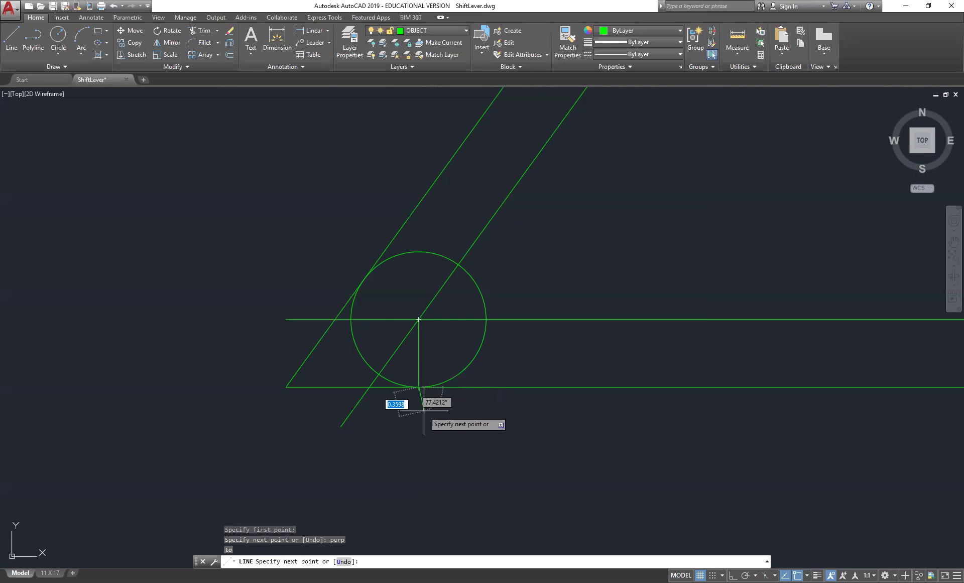
{"action": "key", "text": "Return"}
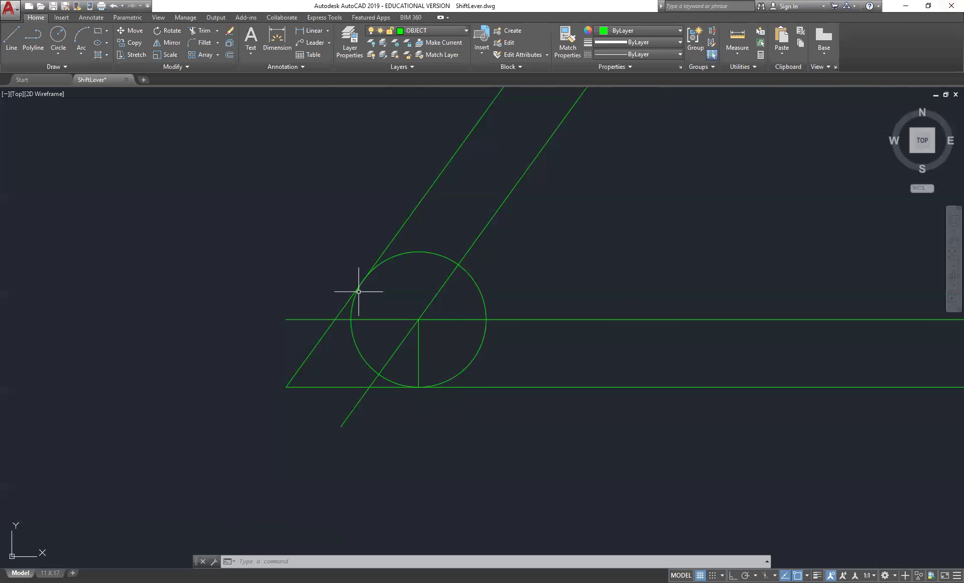
Draw a line from the circle's centre, perp-snapped onto the slanted left side.
{"action": "type", "text": "l"}
{"action": "key", "text": "Return"}
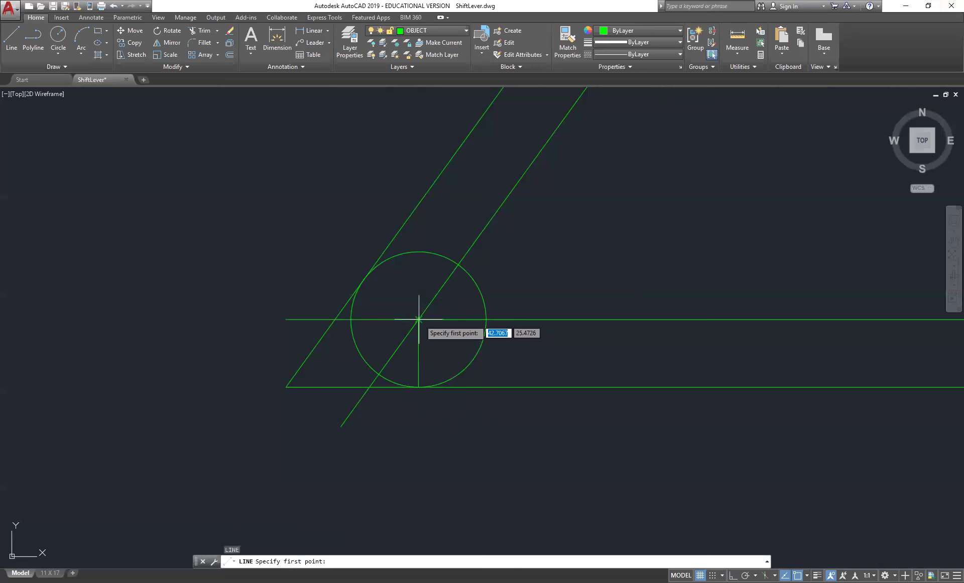
{"action": "left_click", "coordinate": [419, 319]}
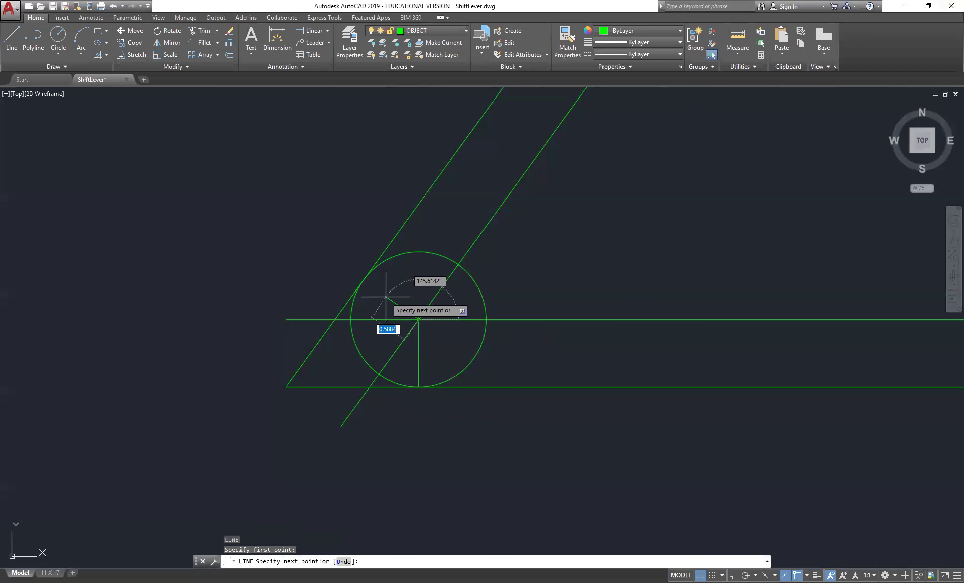
{"action": "type", "text": "perp"}
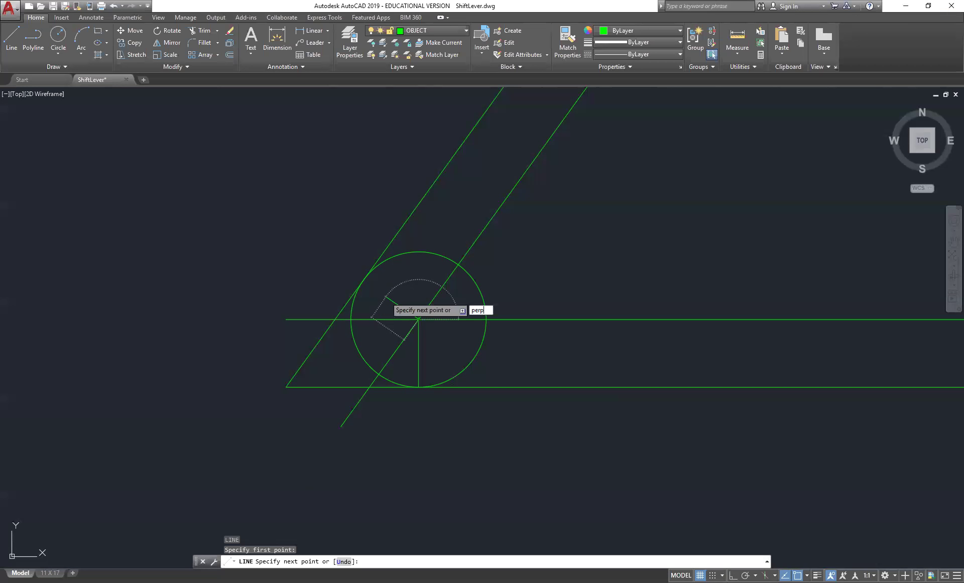
{"action": "key", "text": "Return"}
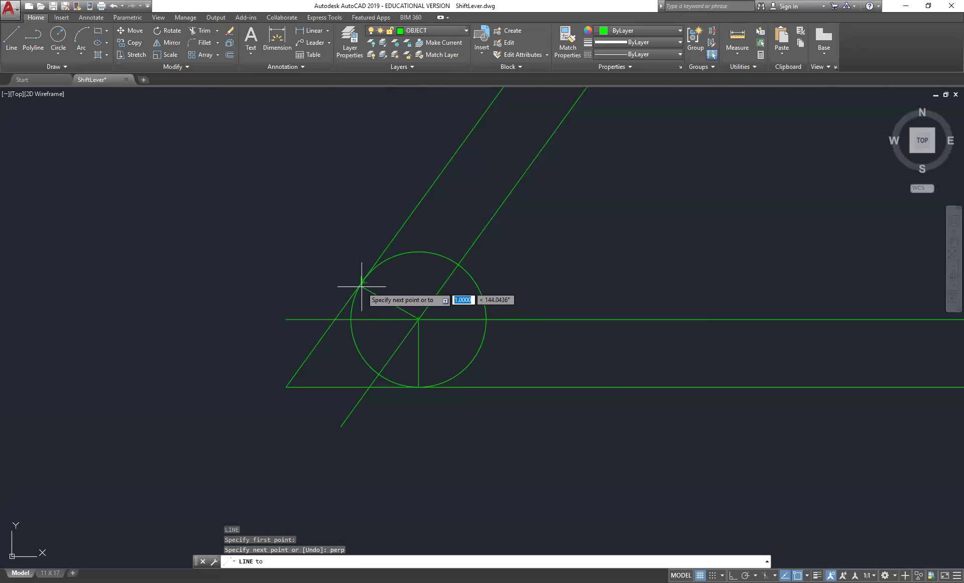
{"action": "scroll", "coordinate": [365, 282], "scroll_direction": "up", "scroll_amount": 5}
{"action": "scroll", "coordinate": [364, 282], "scroll_direction": "up", "scroll_amount": 3}
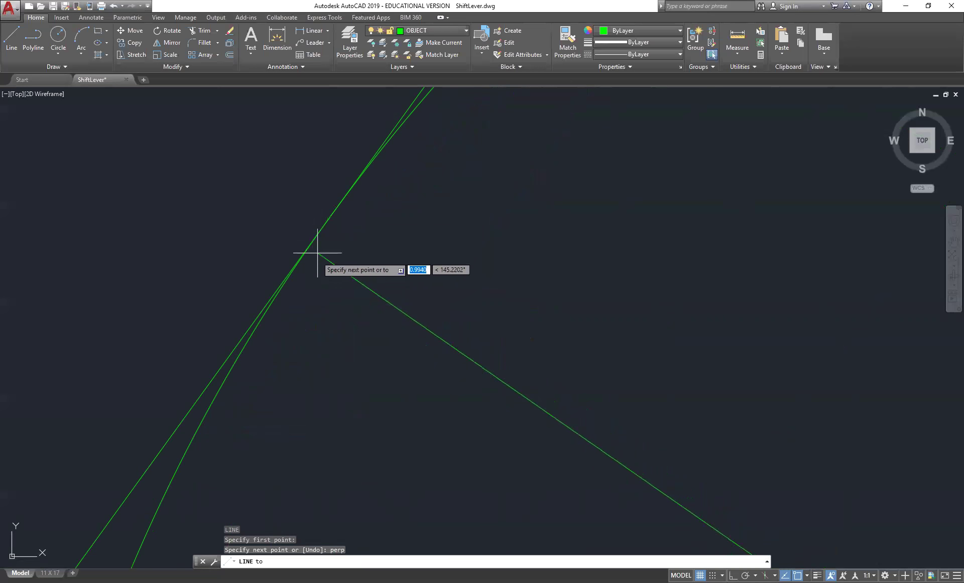
{"action": "left_click", "coordinate": [330, 217]}
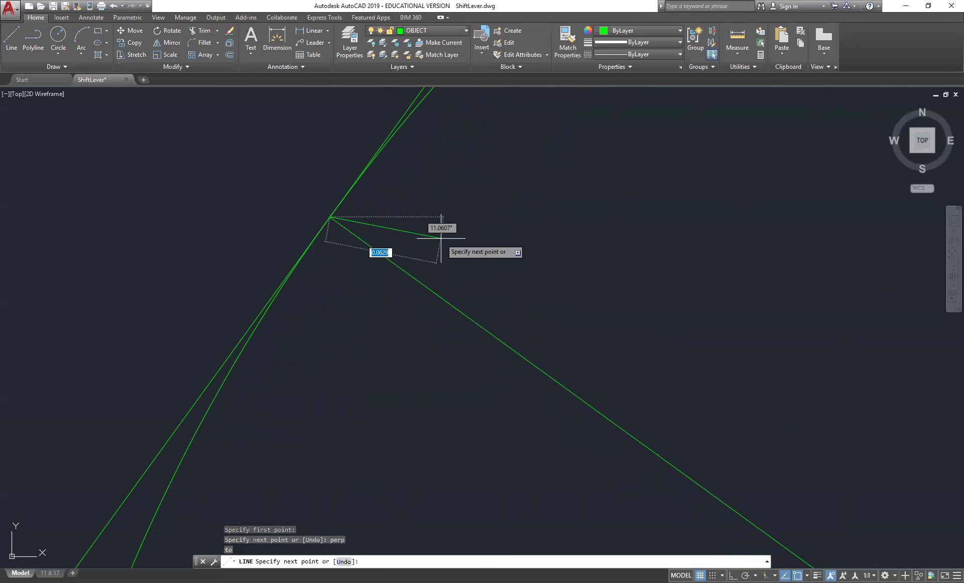
{"action": "key", "text": "Return"}
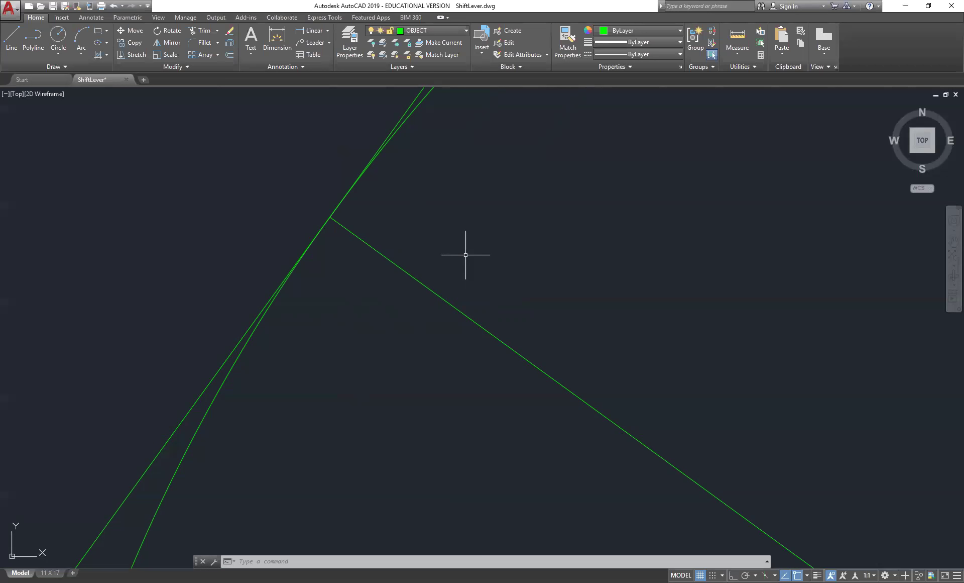
Trim the circle's right part using the two perpendicular lines as cutting edges.
{"action": "type", "text": "ts o"}
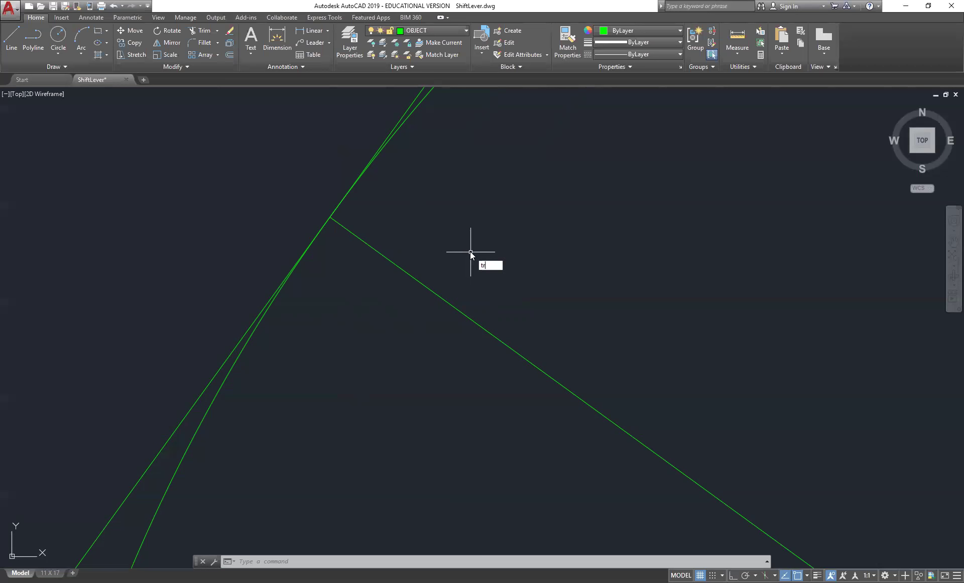
{"action": "type", "text": "r"}
{"action": "key", "text": "Return"}
{"action": "scroll", "coordinate": [452, 277], "scroll_direction": "down", "scroll_amount": 5}
{"action": "scroll", "coordinate": [442, 296], "scroll_direction": "down", "scroll_amount": 2}
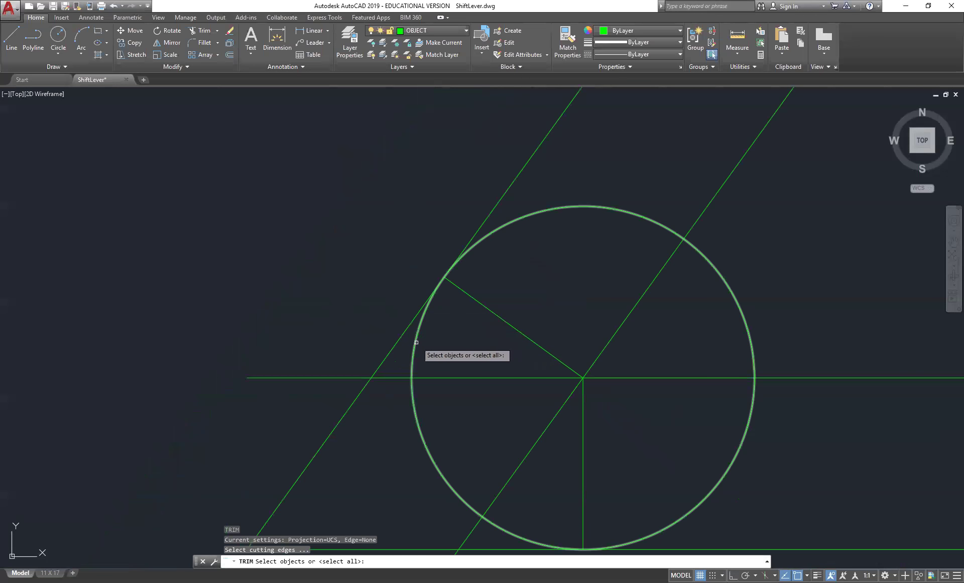
{"action": "left_click", "coordinate": [492, 312]}
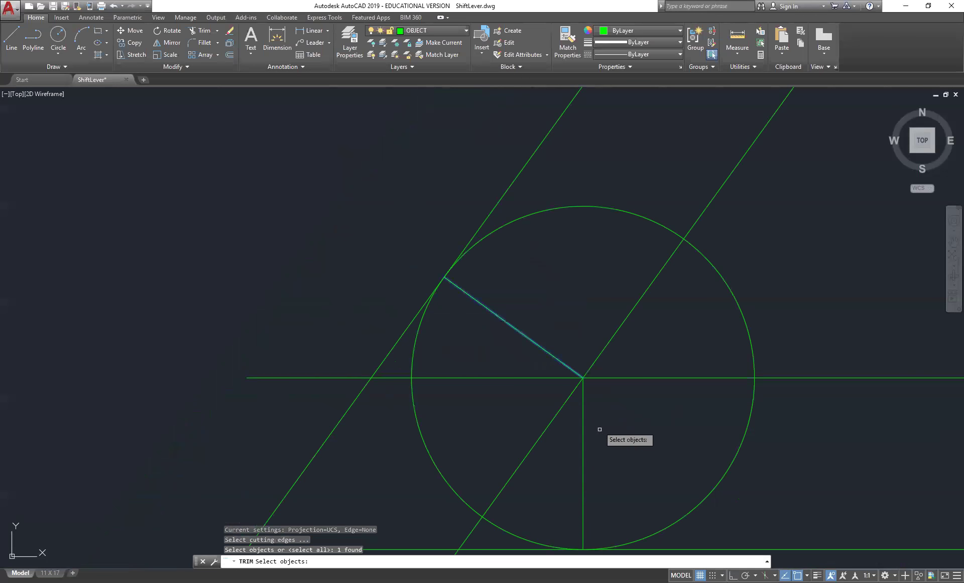
{"action": "left_click", "coordinate": [583, 445]}
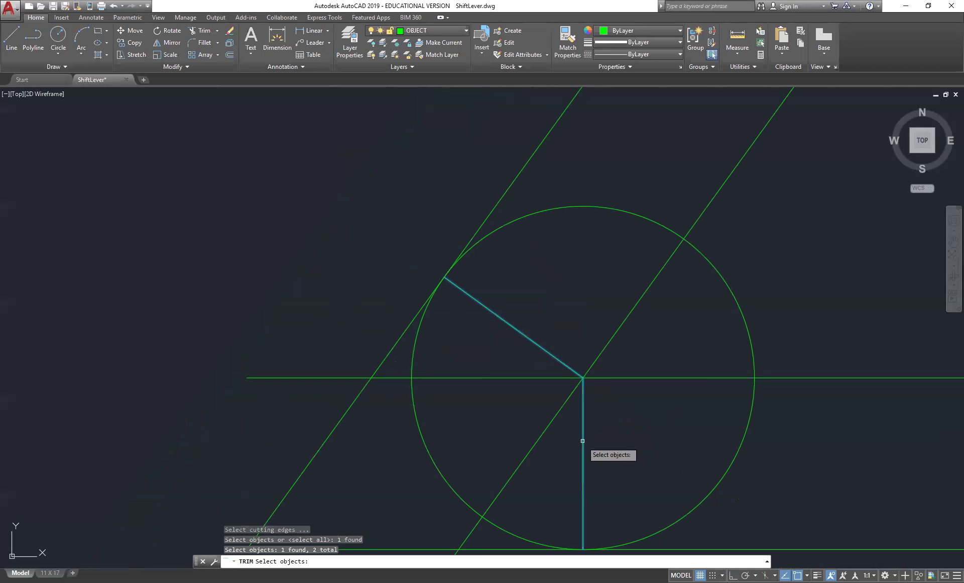
{"action": "key", "text": "Return"}
{"action": "left_click", "coordinate": [734, 300]}
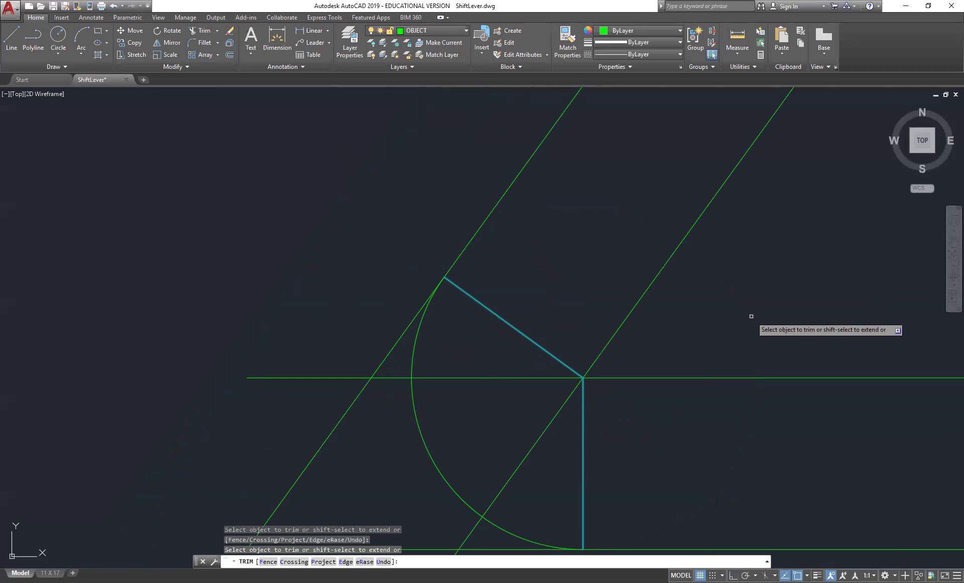
{"action": "key", "text": "Return"}
{"action": "scroll", "coordinate": [751, 316], "scroll_direction": "down", "scroll_amount": 4}
{"action": "mouse_move", "coordinate": [760, 357]}
{"action": "middle_mouse_down"}
{"action": "mouse_move", "coordinate": [736, 340]}
{"action": "mouse_move", "coordinate": [615, 306]}
{"action": "middle_mouse_up"}
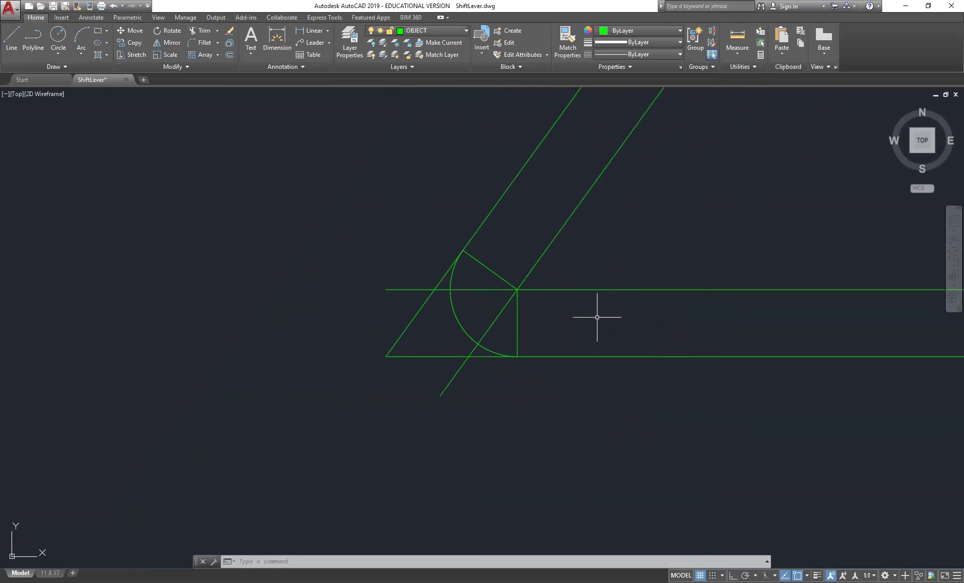
{"action": "key", "text": "Escape"}
{"action": "scroll", "coordinate": [618, 323], "scroll_direction": "down", "scroll_amount": 2}
{"action": "scroll", "coordinate": [618, 323], "scroll_direction": "up", "scroll_amount": 4}
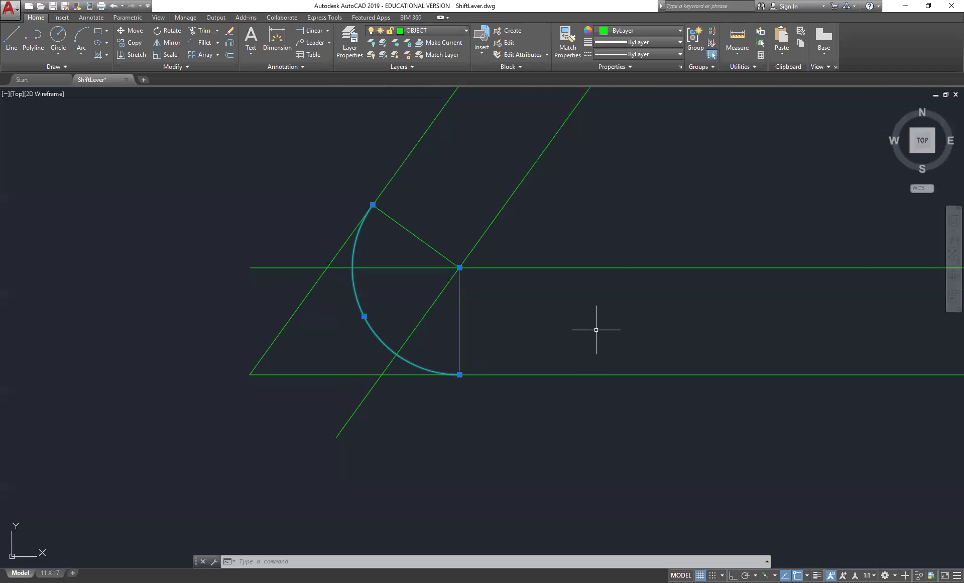
{"action": "scroll", "coordinate": [585, 330], "scroll_direction": "up", "scroll_amount": 5}
{"action": "scroll", "coordinate": [585, 329], "scroll_direction": "down", "scroll_amount": 4}
{"action": "scroll", "coordinate": [585, 331], "scroll_direction": "down", "scroll_amount": 8}
{"action": "scroll", "coordinate": [585, 330], "scroll_direction": "down", "scroll_amount": 2}
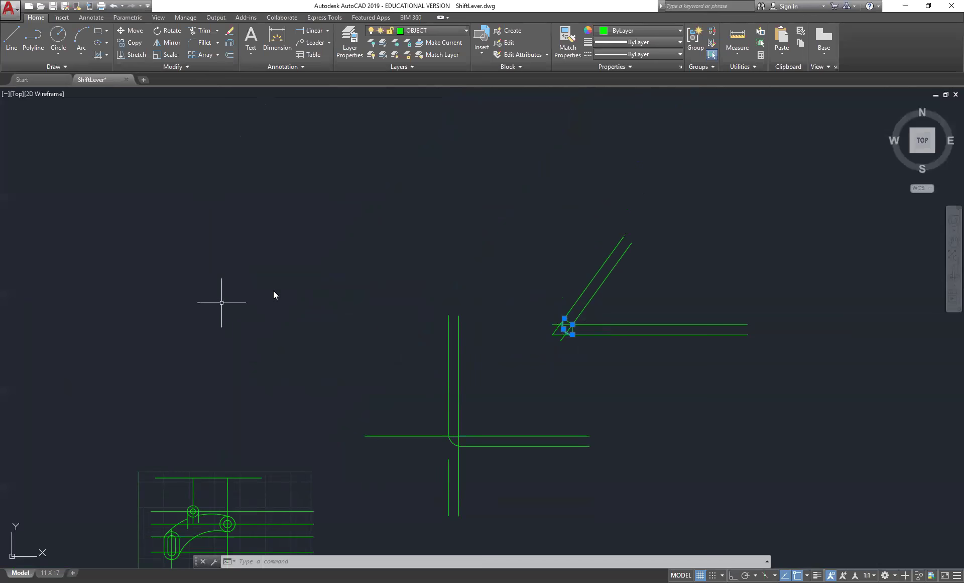
Draw a closed triangle from apex to lower-left, lower-right and back to apex.
{"action": "type", "text": "l"}
{"action": "key", "text": "Return"}
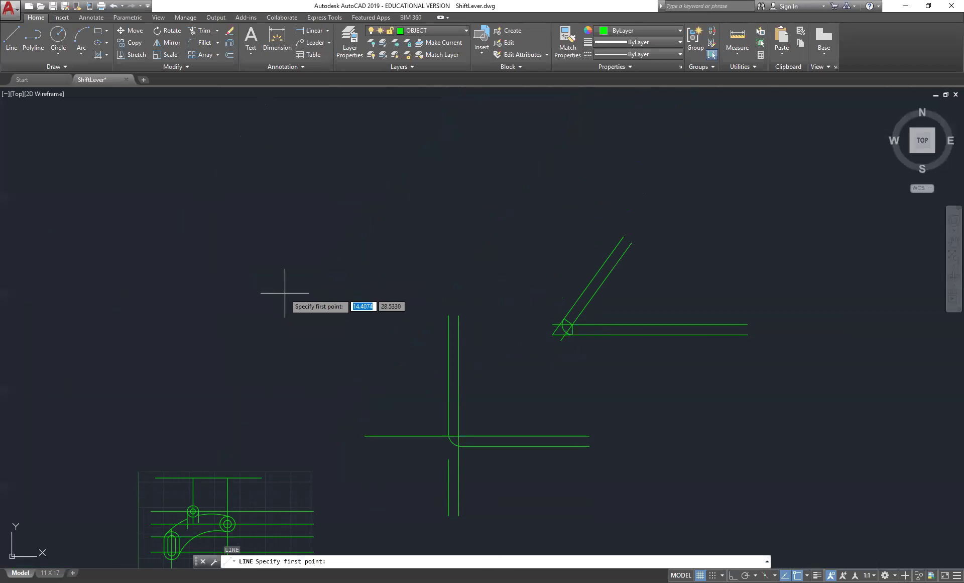
{"action": "left_click", "coordinate": [296, 293]}
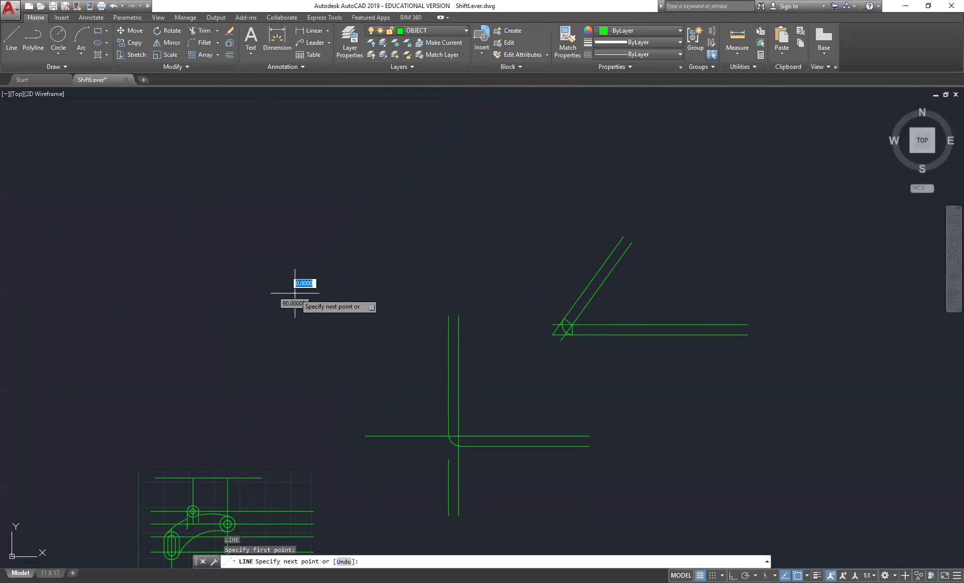
{"action": "left_click", "coordinate": [218, 374]}
{"action": "left_click", "coordinate": [376, 375]}
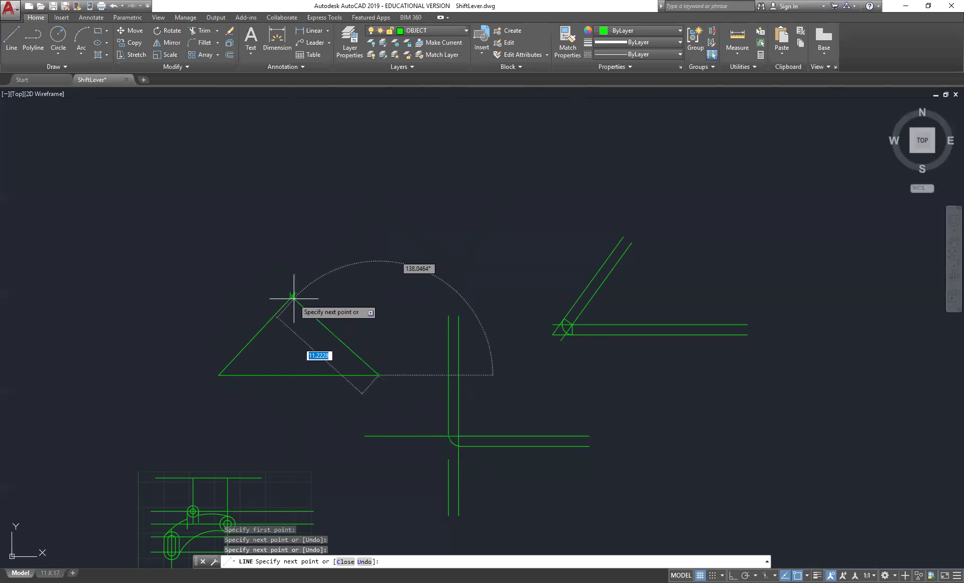
{"action": "scroll", "coordinate": [293, 295], "scroll_direction": "up", "scroll_amount": 5}
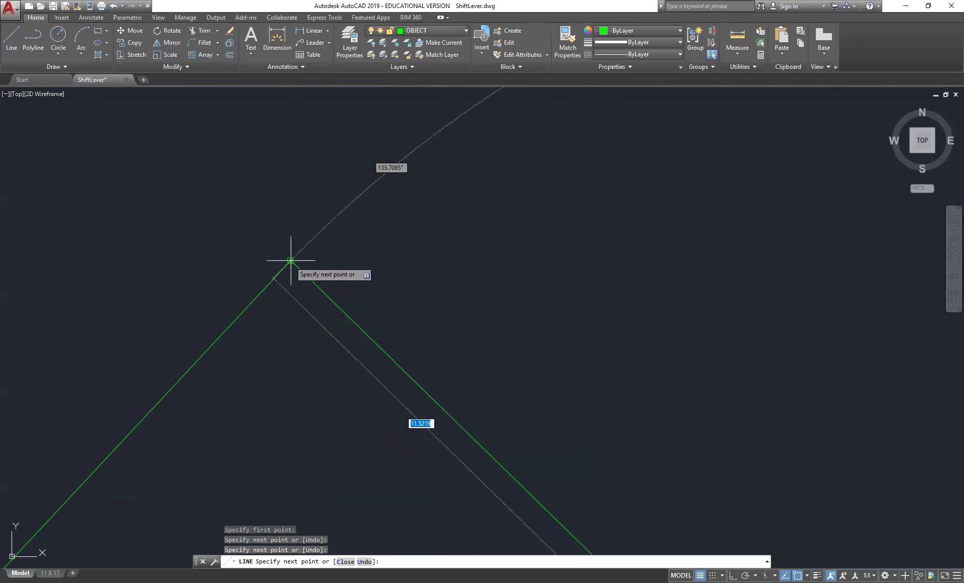
{"action": "left_click", "coordinate": [290, 261]}
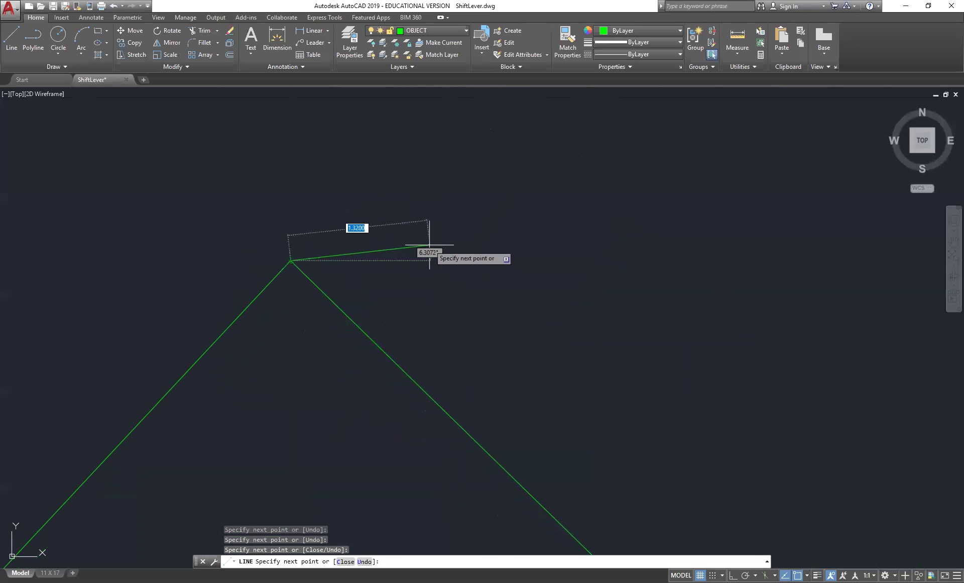
{"action": "key", "text": "Return"}
{"action": "scroll", "coordinate": [469, 254], "scroll_direction": "down", "scroll_amount": 5}
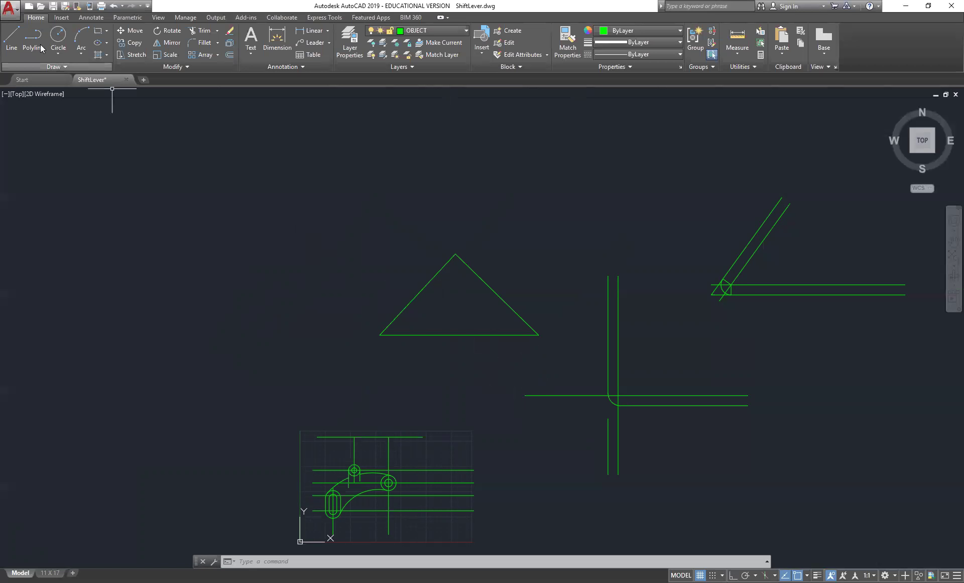
Draw a Tan, Tan, Tan circle touching the triangle's left, right and bottom sides.
{"action": "left_click", "coordinate": [59, 56]}
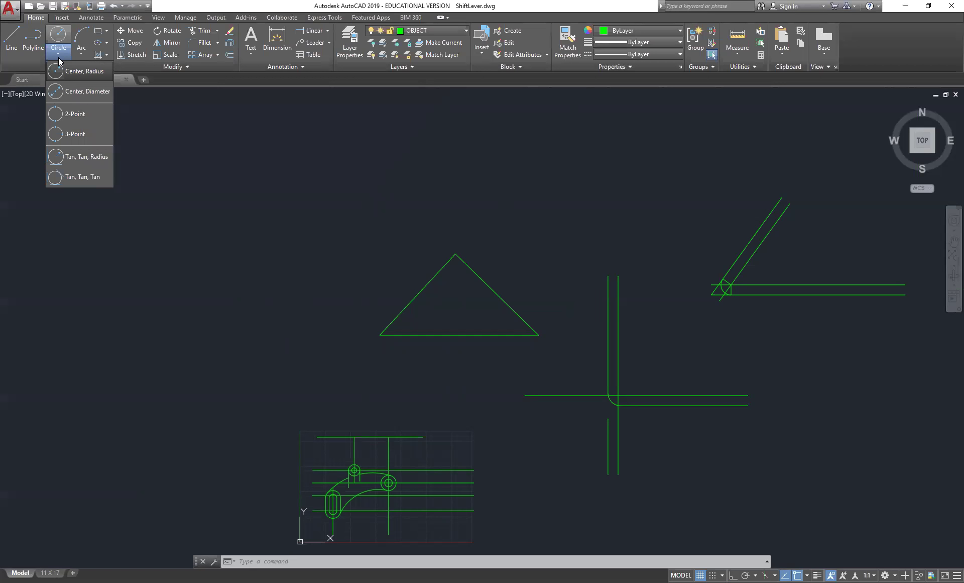
{"action": "left_click", "coordinate": [81, 178]}
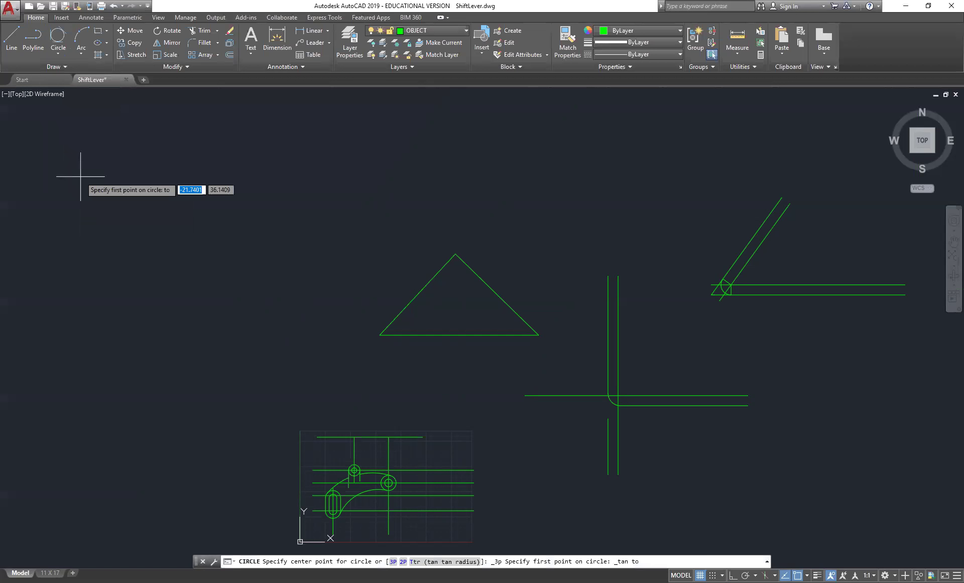
{"action": "left_click", "coordinate": [419, 292]}
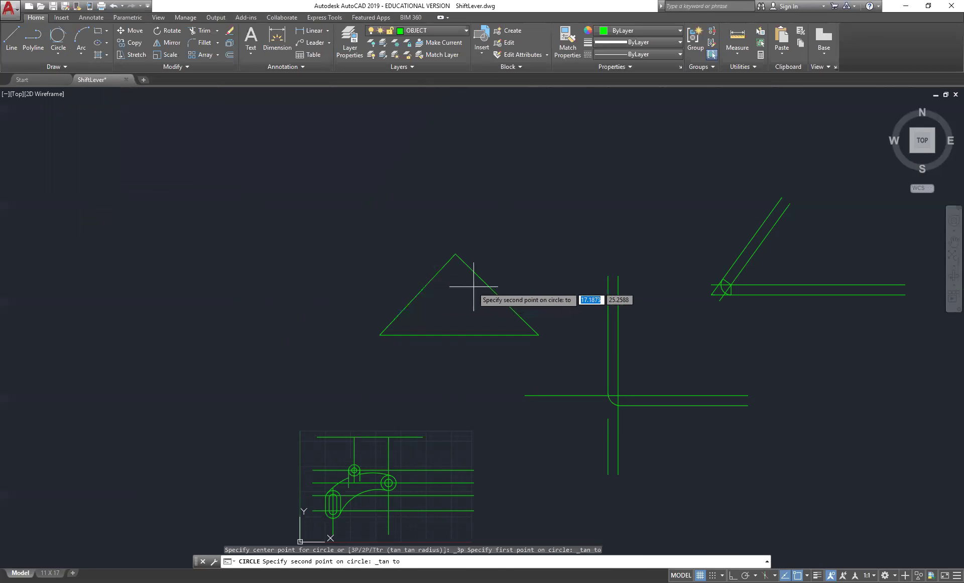
{"action": "left_click", "coordinate": [497, 290]}
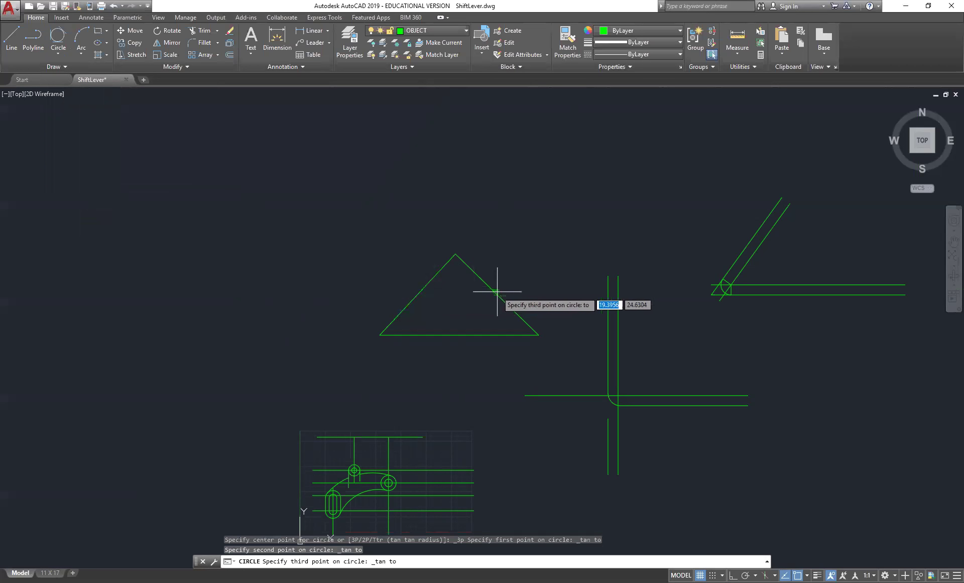
{"action": "left_click", "coordinate": [458, 335]}
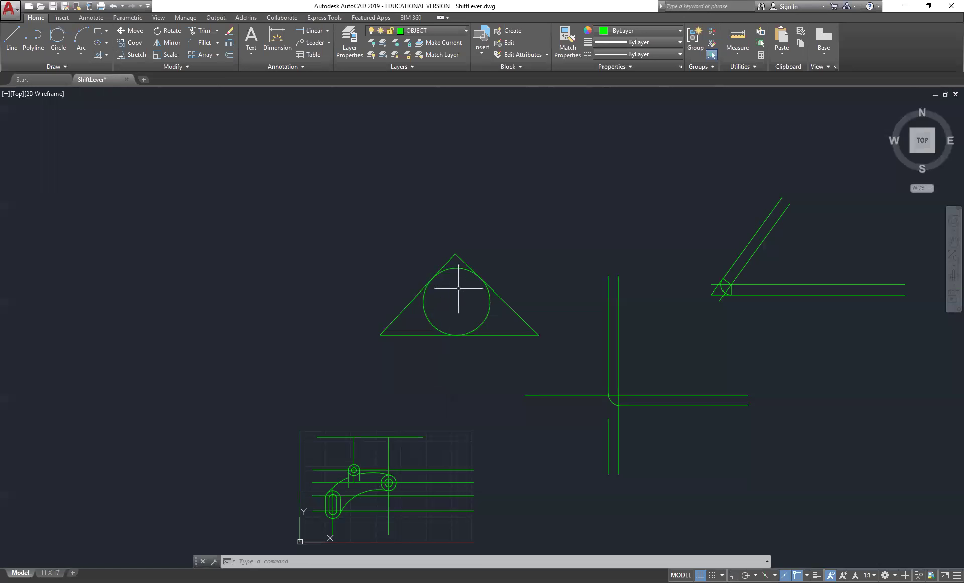
{"action": "key", "text": "Escape"}
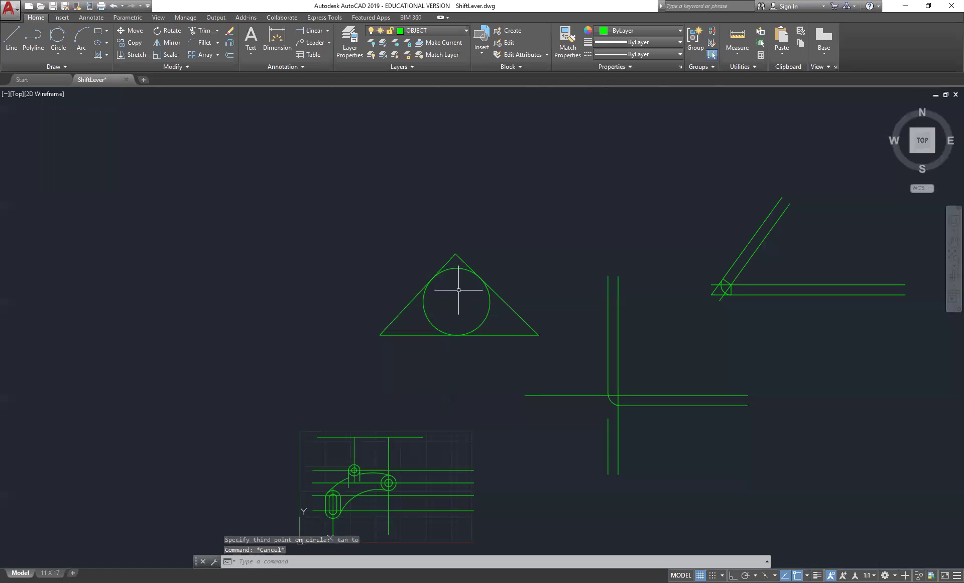
{"action": "type", "text": "OS"}
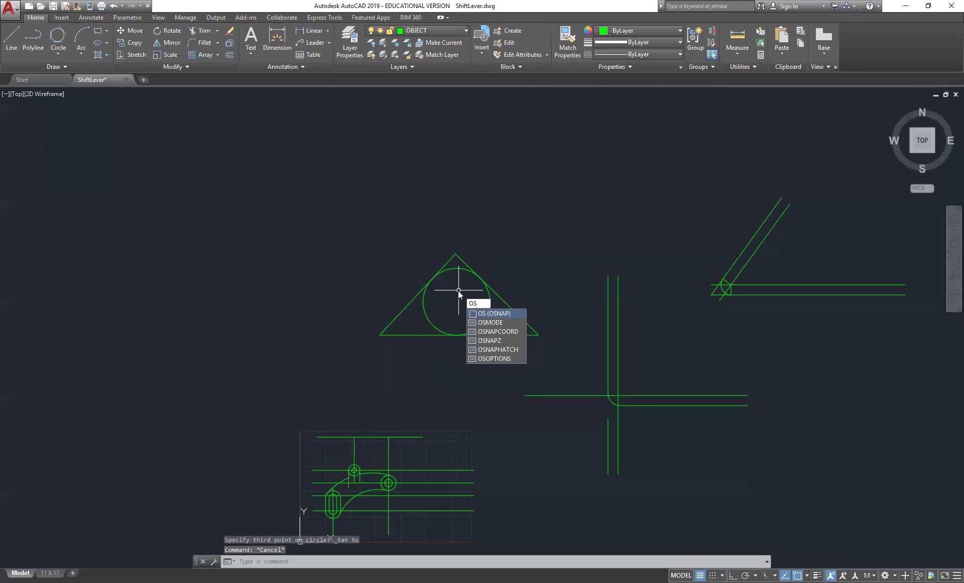
{"action": "key", "text": "Return"}
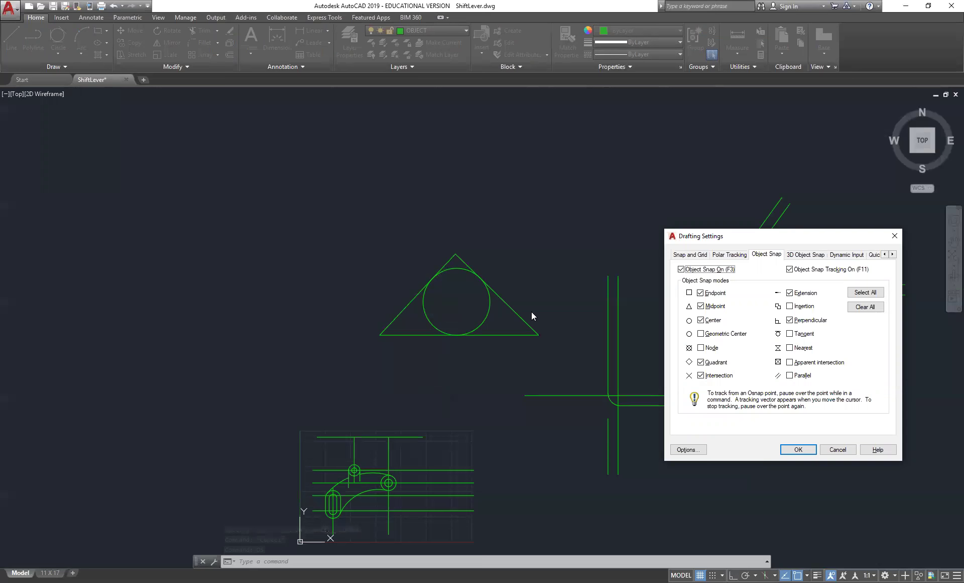
{"action": "left_click", "coordinate": [843, 449]}
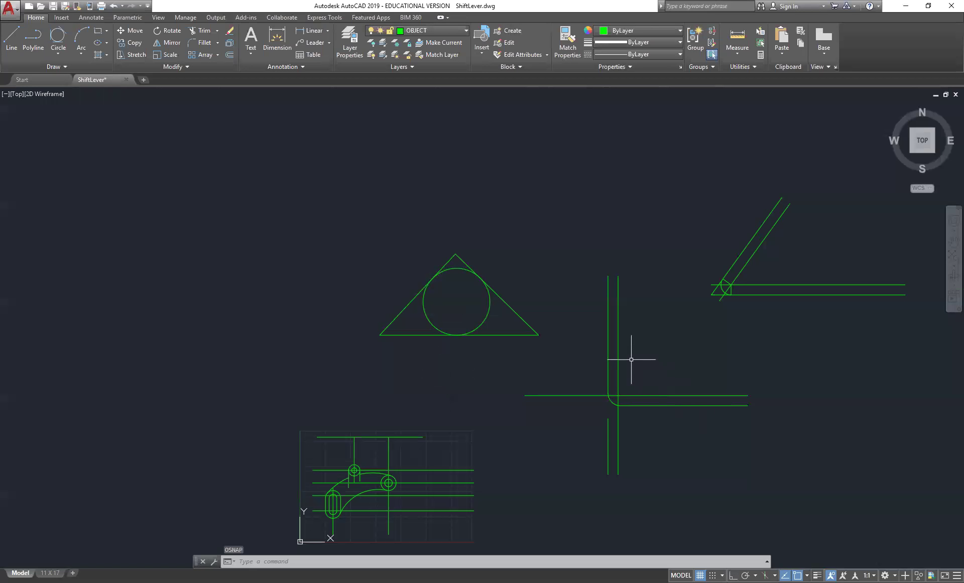
{"action": "type", "text": "l"}
Draw a line from the incircle's centre perpendicular to the triangle's right side.
{"action": "key", "text": "Return"}
{"action": "scroll", "coordinate": [547, 353], "scroll_direction": "up", "scroll_amount": 6}
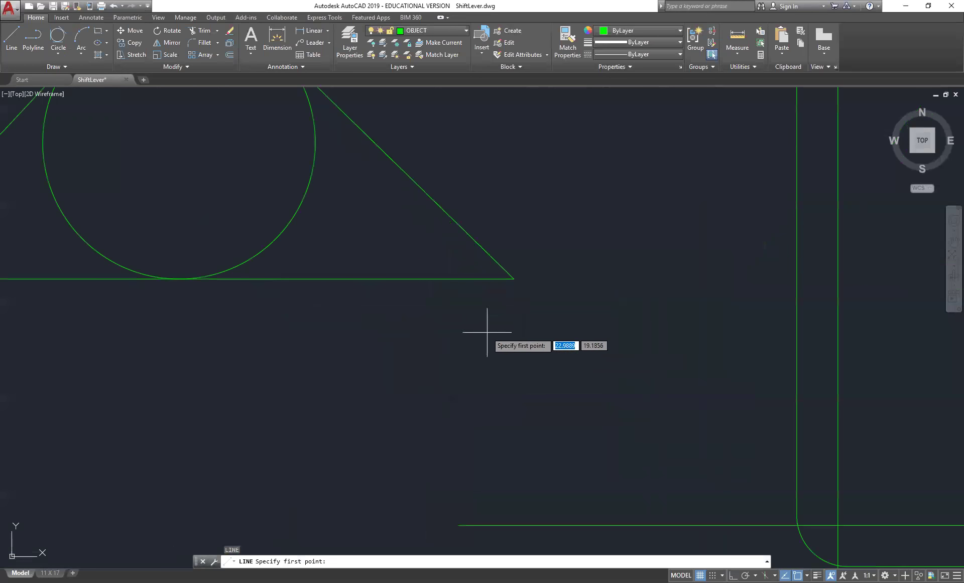
{"action": "mouse_move", "coordinate": [526, 323]}
{"action": "middle_mouse_down"}
{"action": "mouse_move", "coordinate": [738, 484]}
{"action": "mouse_move", "coordinate": [769, 521]}
{"action": "middle_mouse_up"}
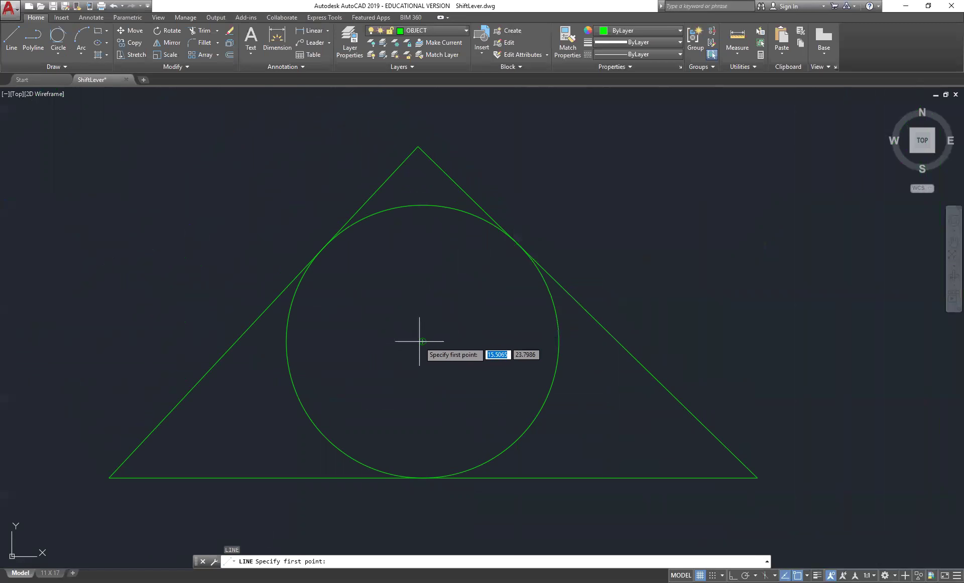
{"action": "left_click", "coordinate": [423, 342]}
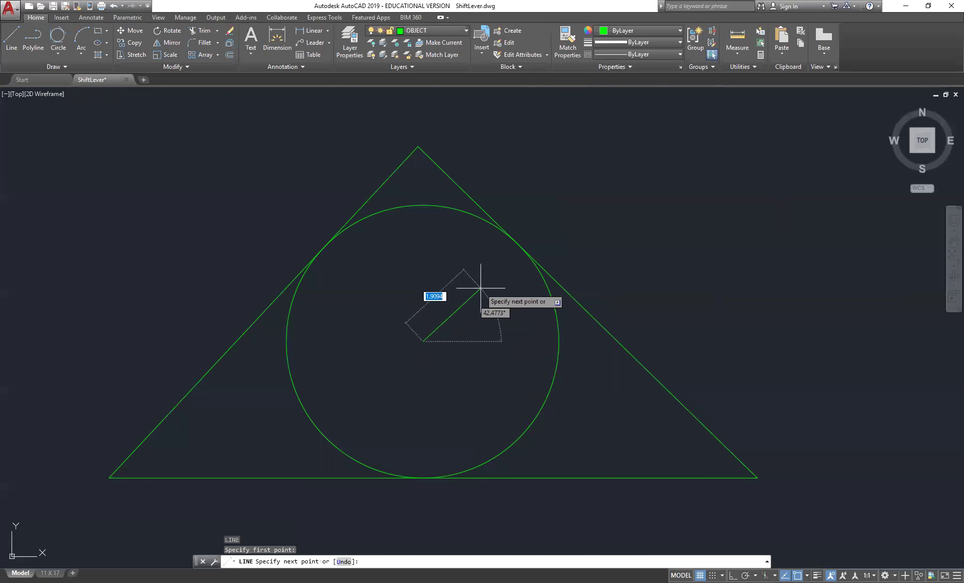
{"action": "type", "text": "perp"}
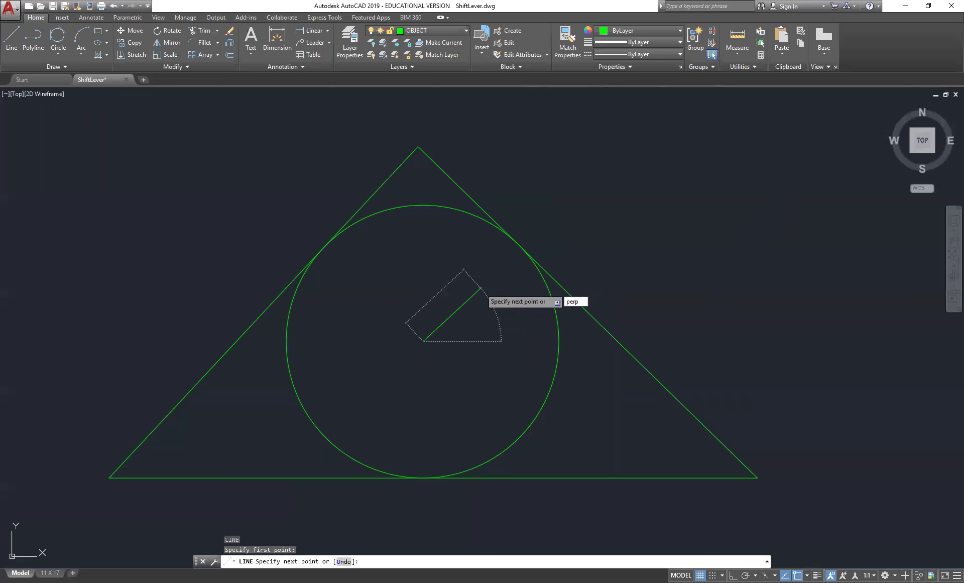
{"action": "key", "text": "Return"}
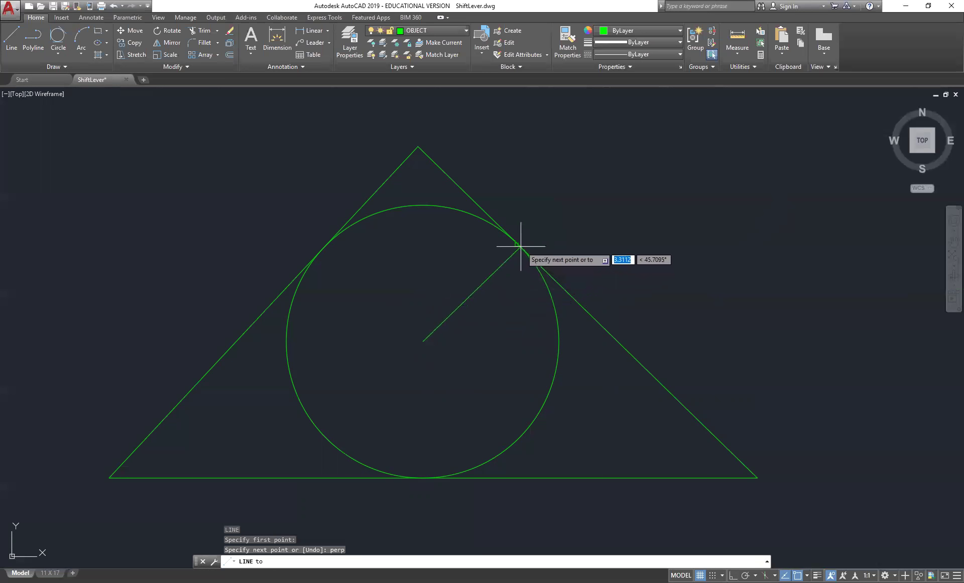
{"action": "left_click", "coordinate": [518, 243]}
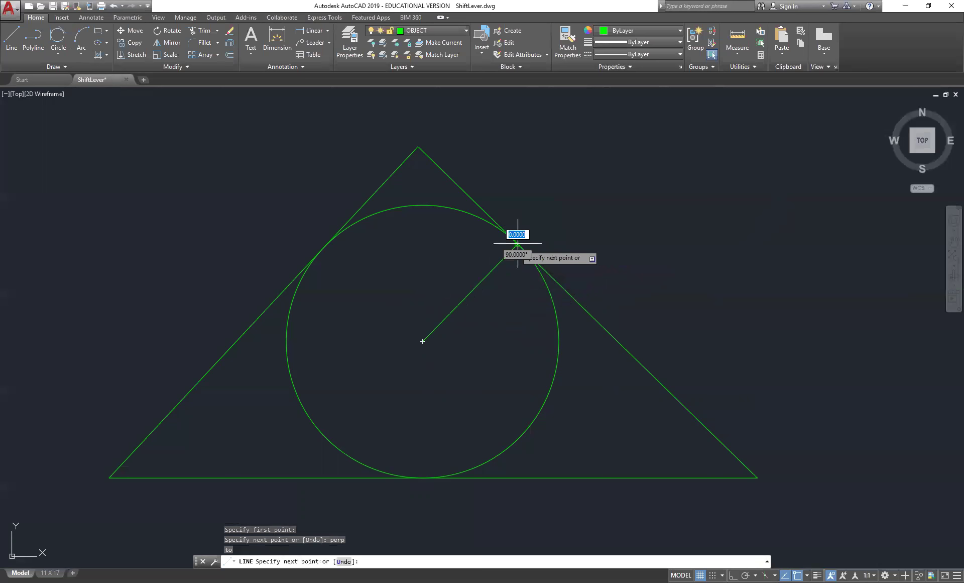
{"action": "key", "text": "Return"}
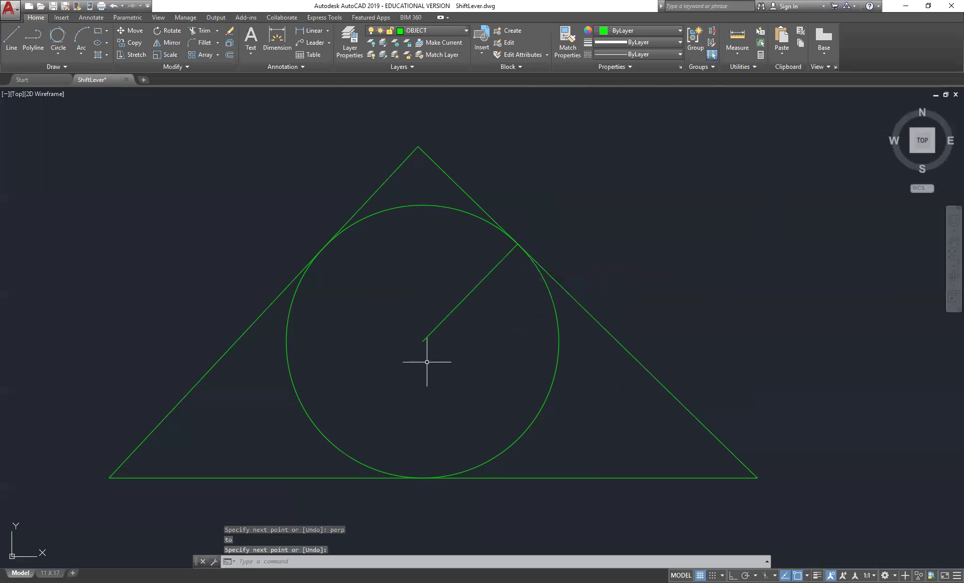
Draw a second line from the incircle's centre perpendicular to the left side.
{"action": "right_click", "coordinate": [417, 351]}
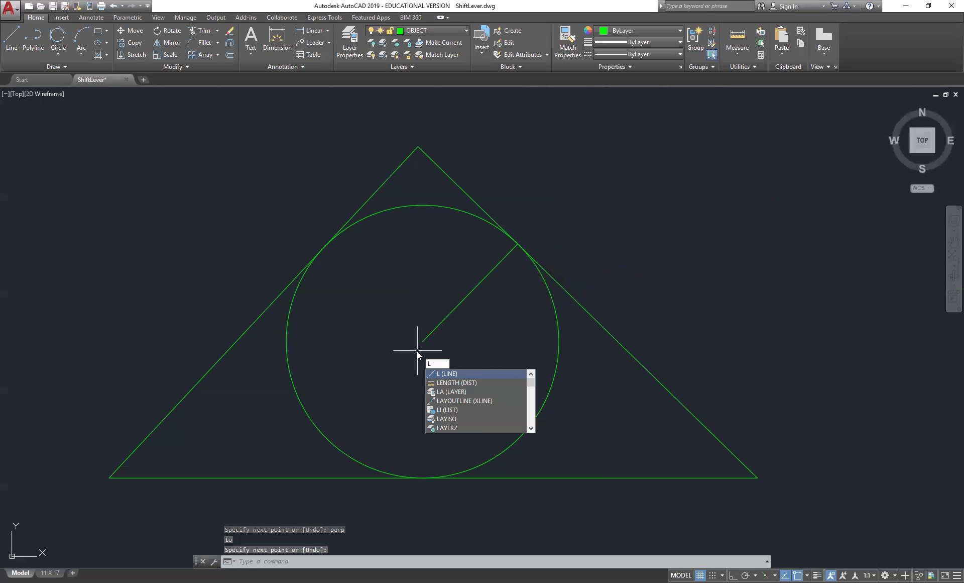
{"action": "left_click", "coordinate": [452, 364]}
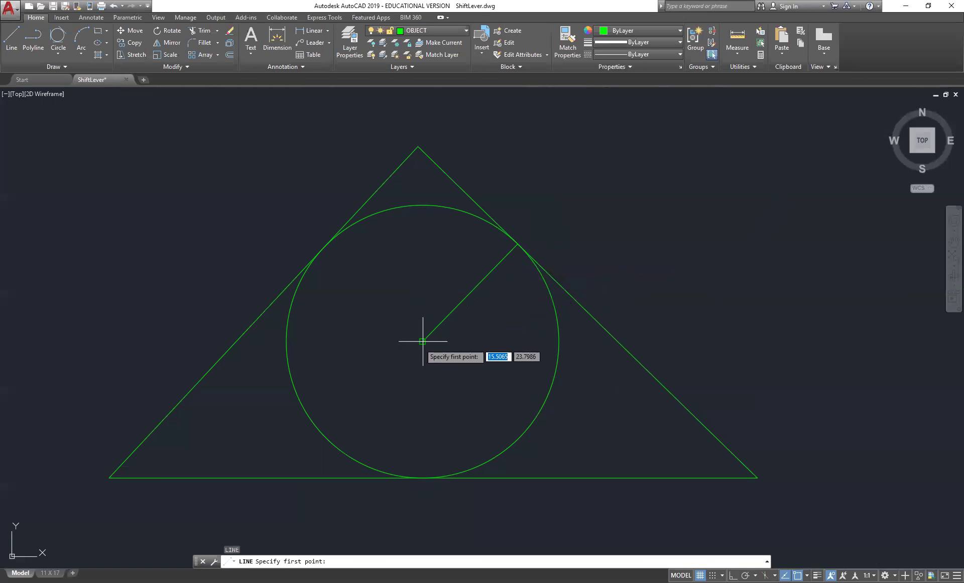
{"action": "left_click", "coordinate": [423, 341]}
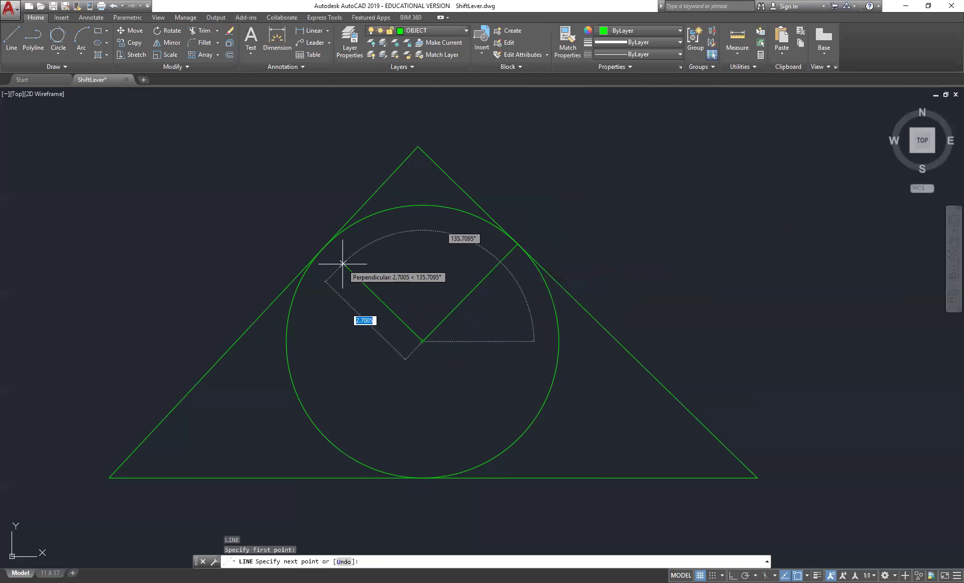
{"action": "type", "text": "perp"}
{"action": "key", "text": "Return"}
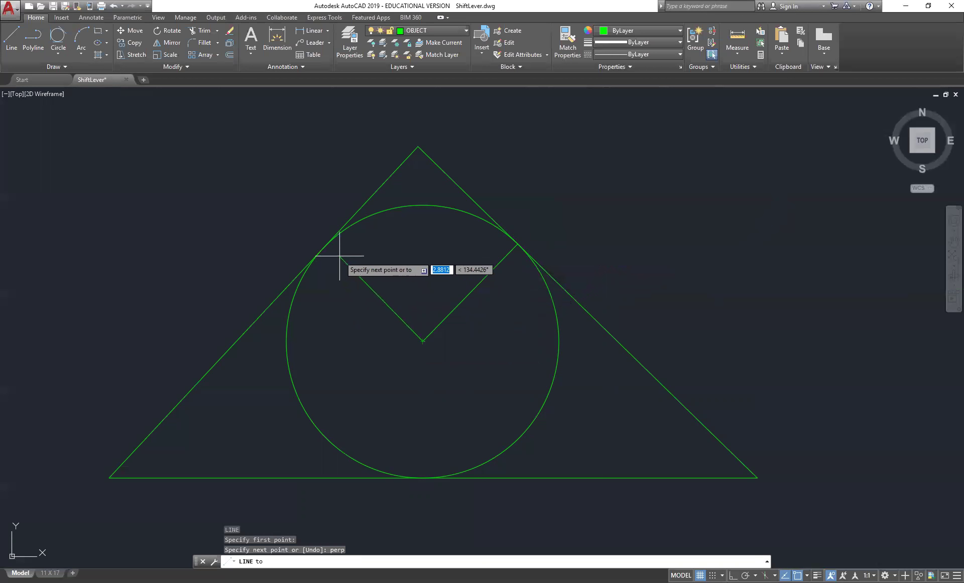
{"action": "left_click", "coordinate": [323, 247]}
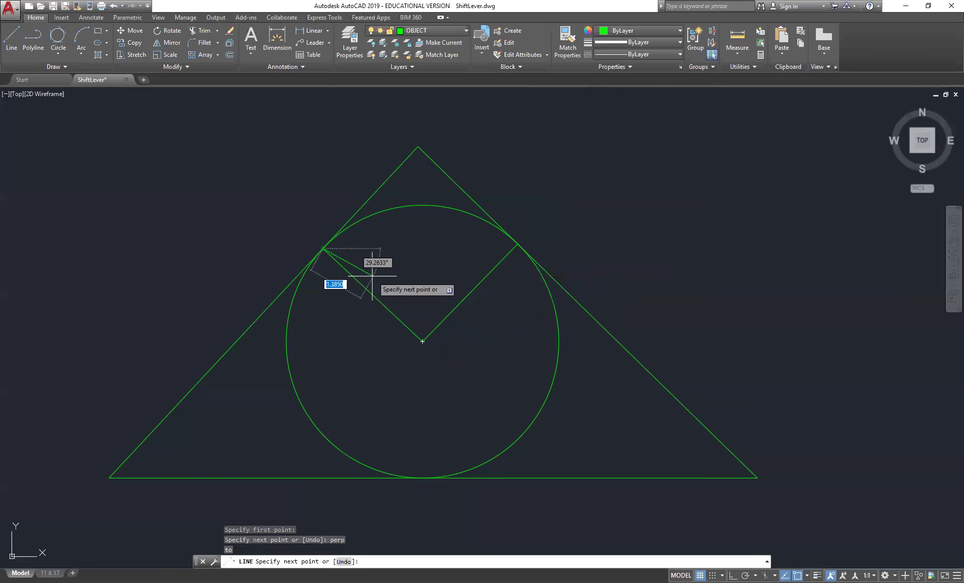
{"action": "key", "text": "Return"}
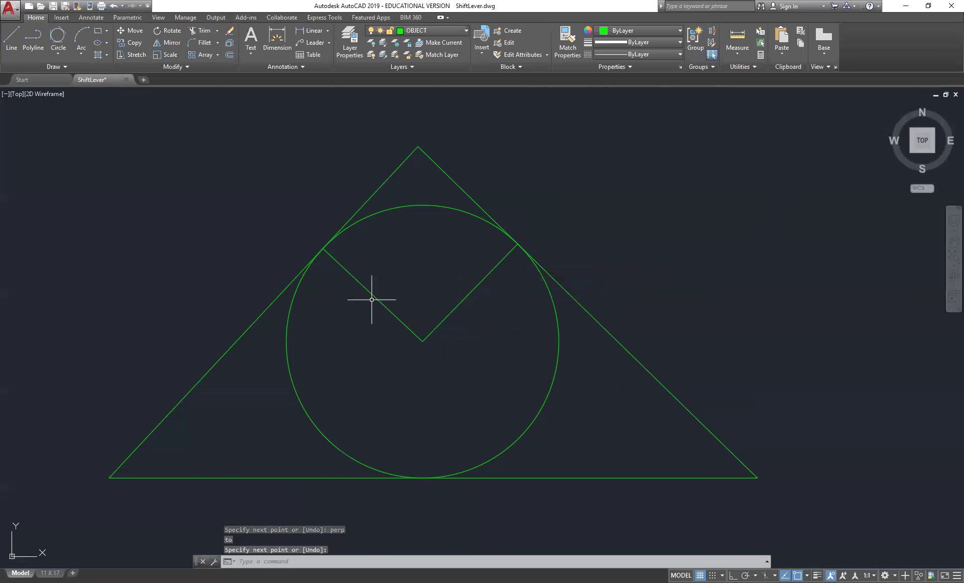
{"action": "key", "text": "Return"}
{"action": "key", "text": "Return"}
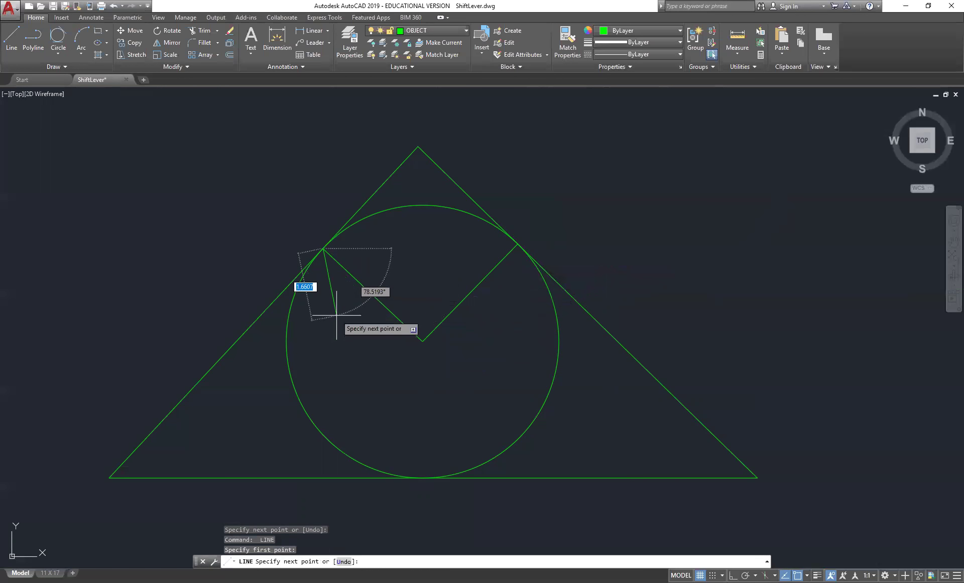
{"action": "key", "text": "Escape"}
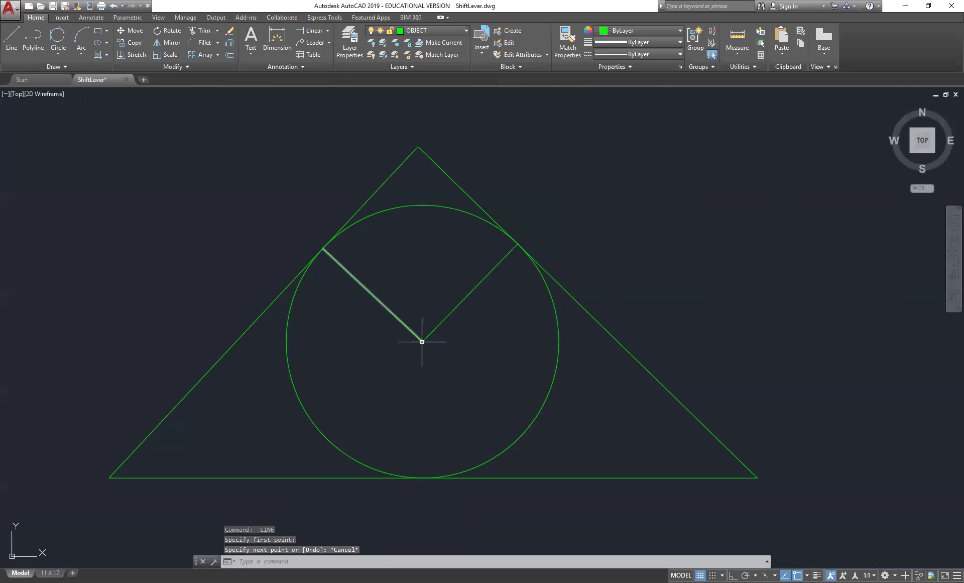
{"action": "key", "text": "Return"}
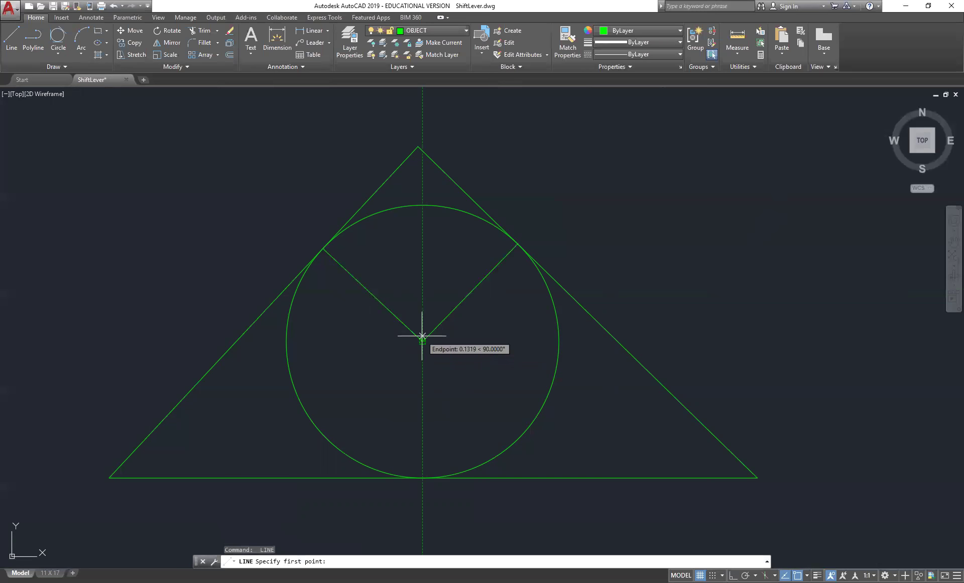
Drop a line from the incircle's centre perpendicular to the triangle's base using the perp snap.
{"action": "left_click", "coordinate": [422, 338]}
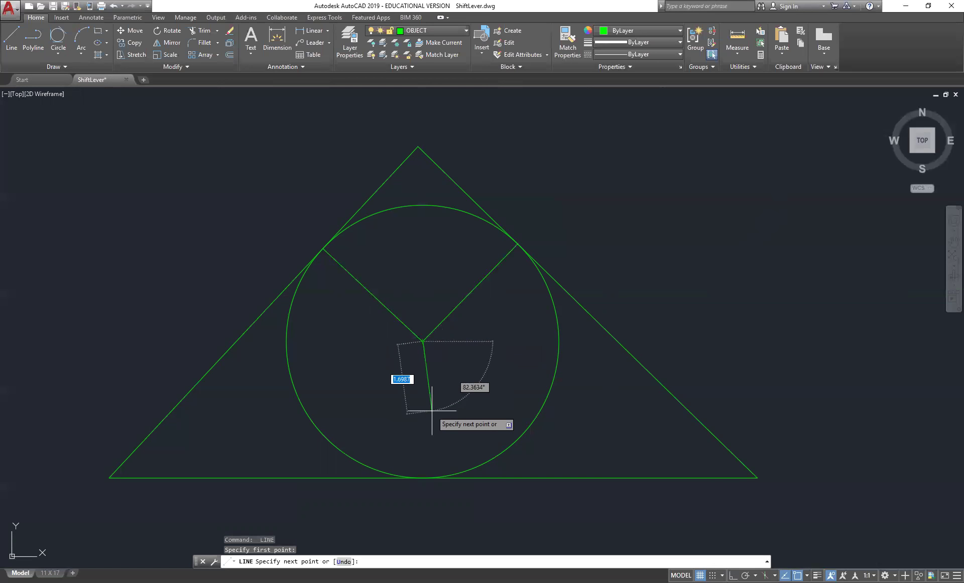
{"action": "type", "text": "perp"}
{"action": "key", "text": "Return"}
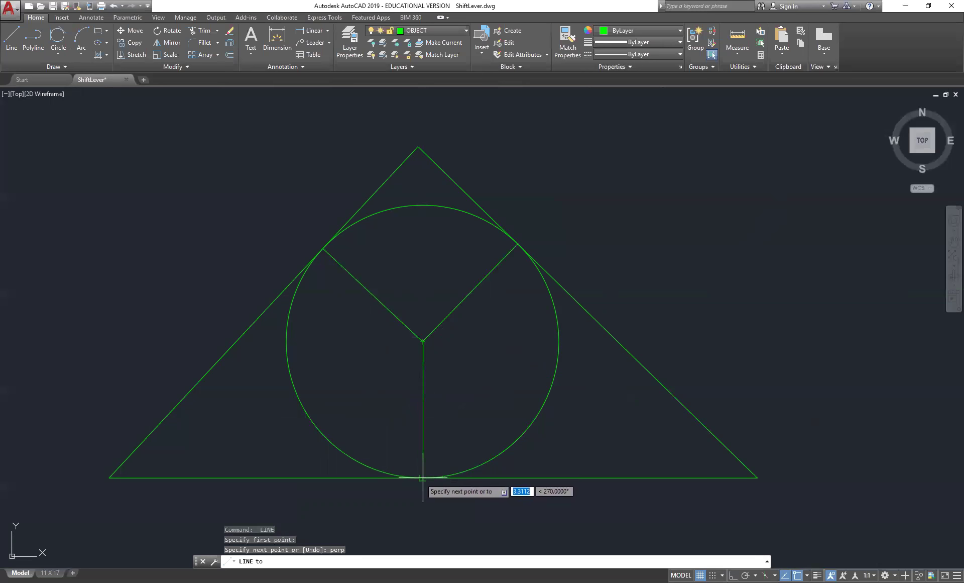
{"action": "left_click", "coordinate": [423, 478]}
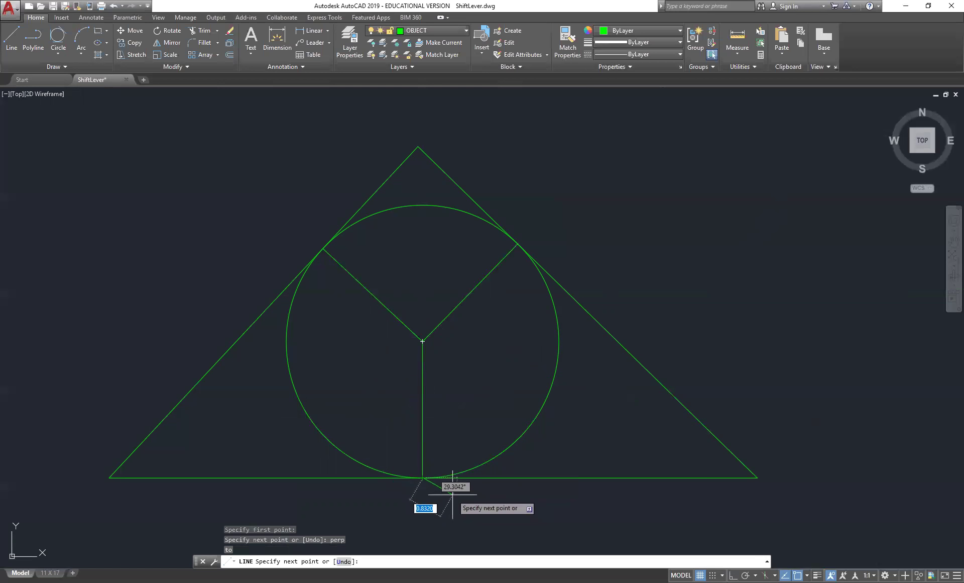
{"action": "key", "text": "Return"}
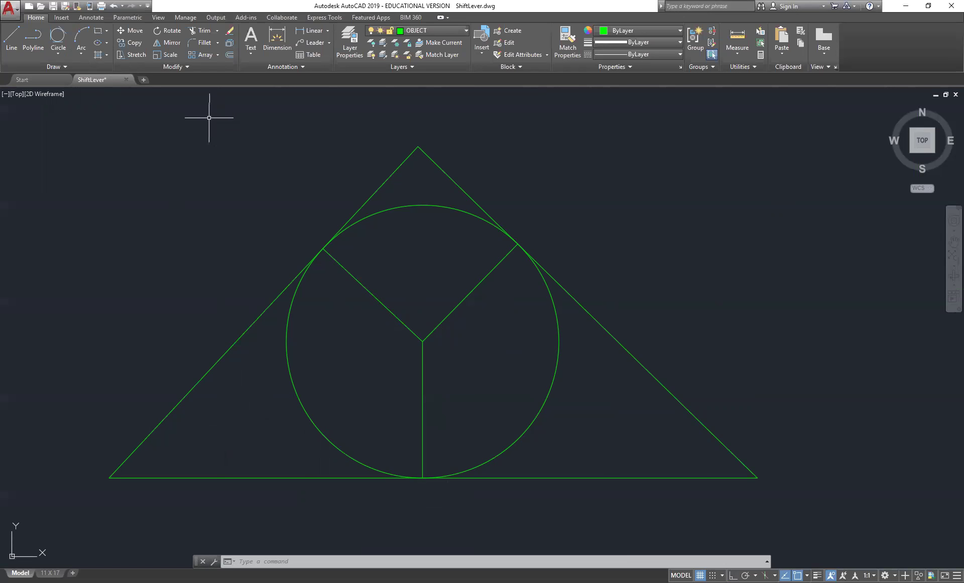
{"action": "left_click", "coordinate": [11, 46]}
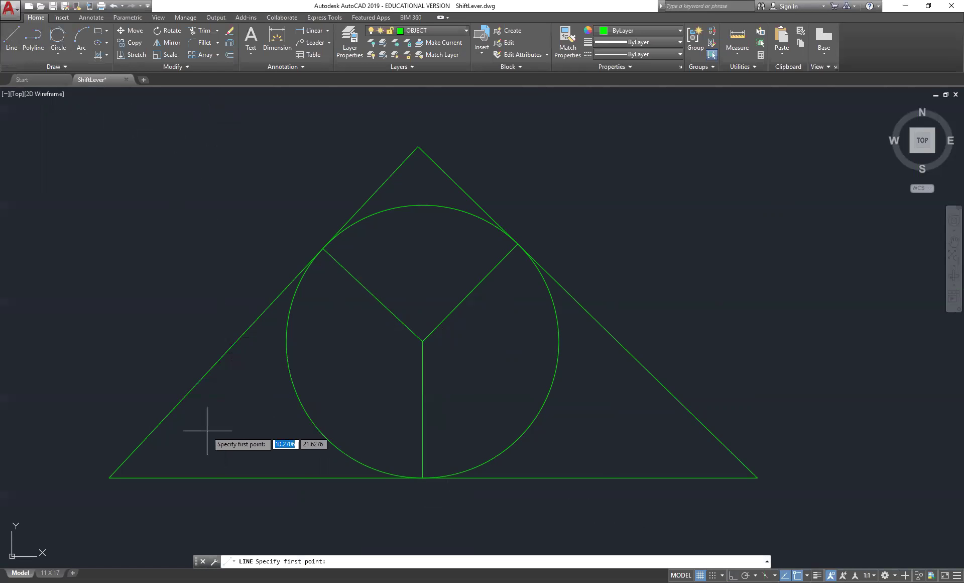
{"action": "key", "text": "Escape"}
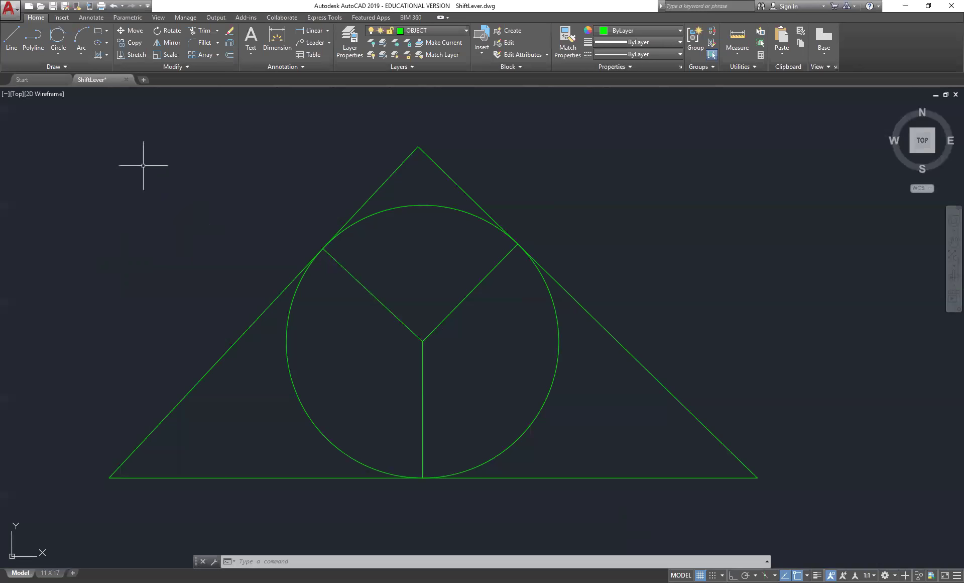
{"action": "left_click", "coordinate": [12, 44]}
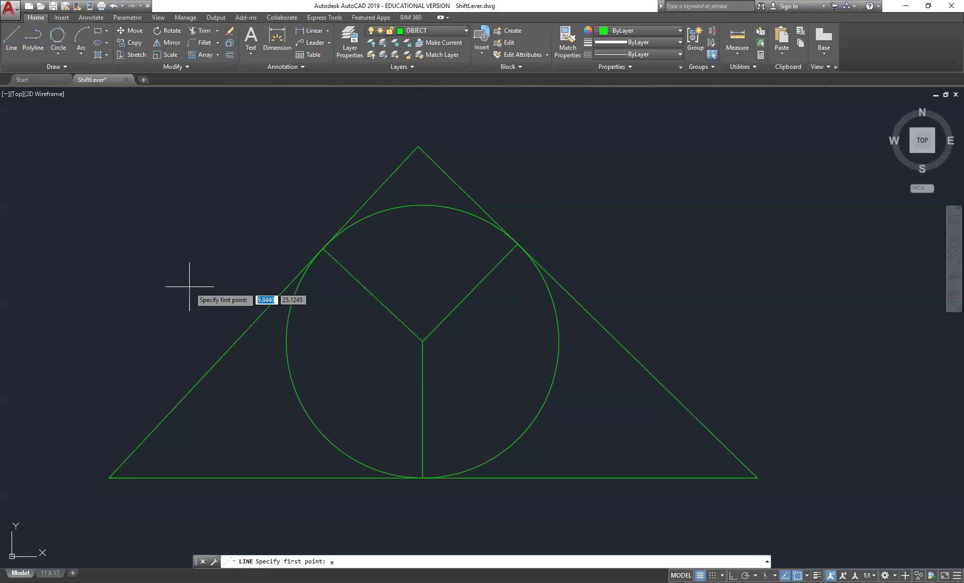
Erase the inscribed circle with the E command.
{"action": "key", "text": "Escape"}
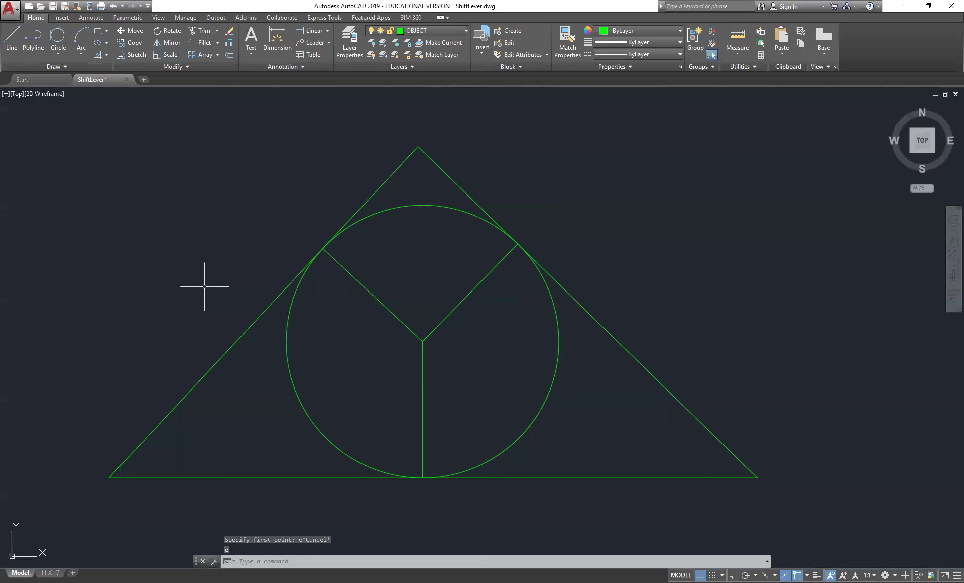
{"action": "type", "text": "e"}
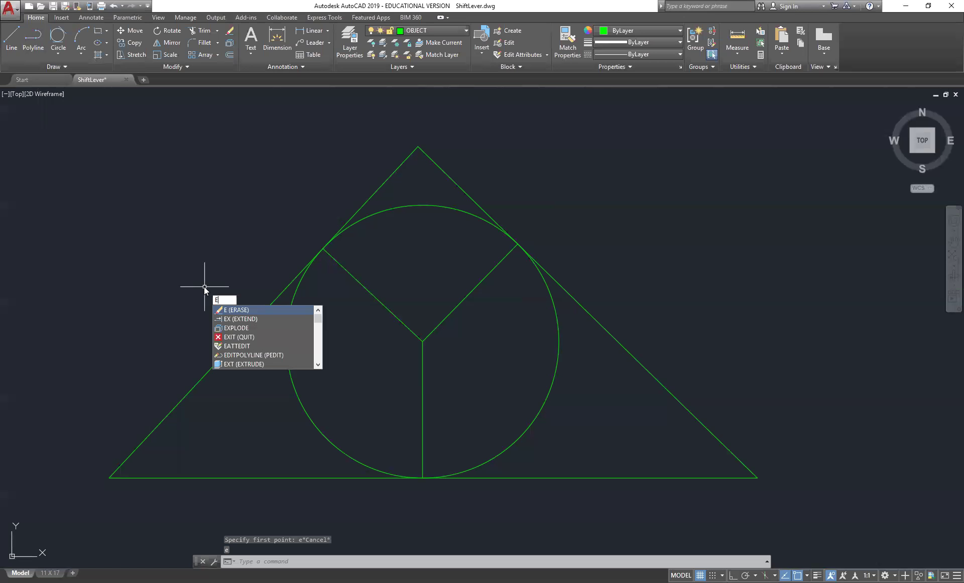
{"action": "key", "text": "Return"}
{"action": "left_click", "coordinate": [287, 347]}
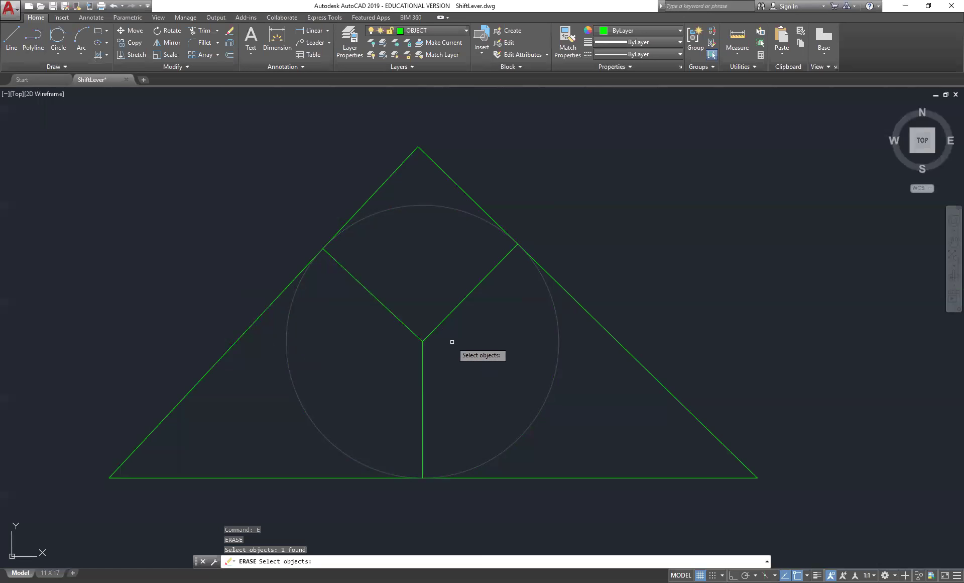
{"action": "key", "text": "Return"}
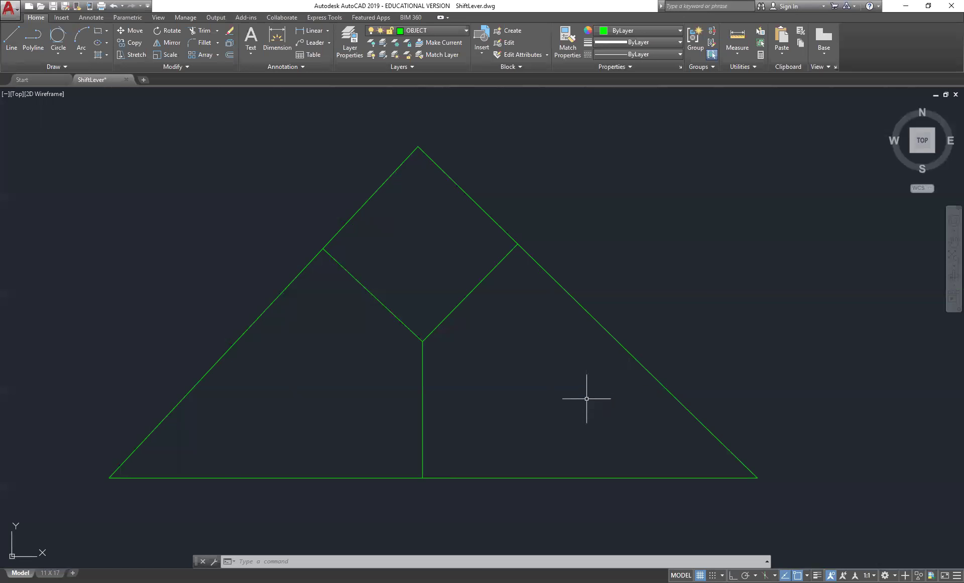
Confirm endpoint, midpoint, intersection and perpendicular modes in the Object Snap settings (OS).
{"action": "type", "text": "OS"}
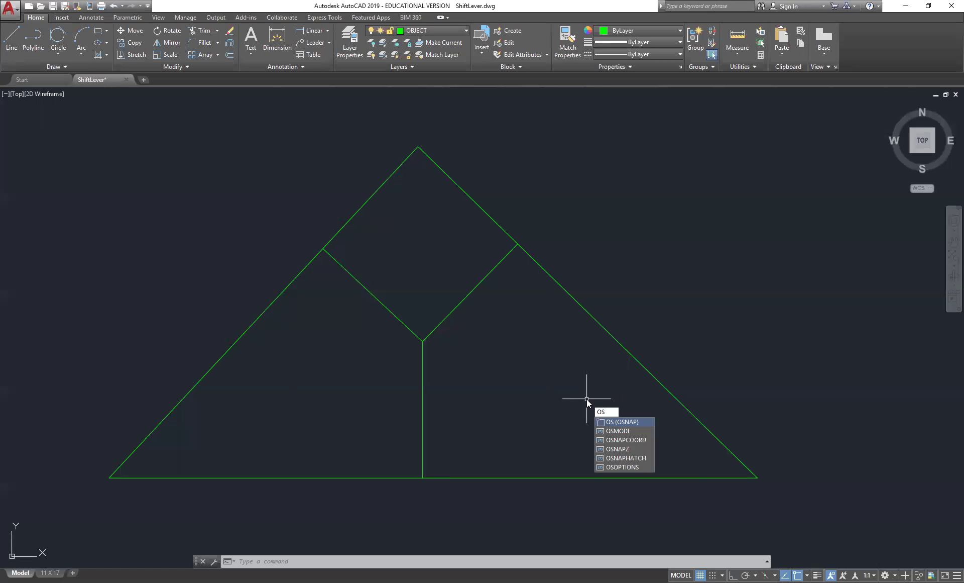
{"action": "key", "text": "Return"}
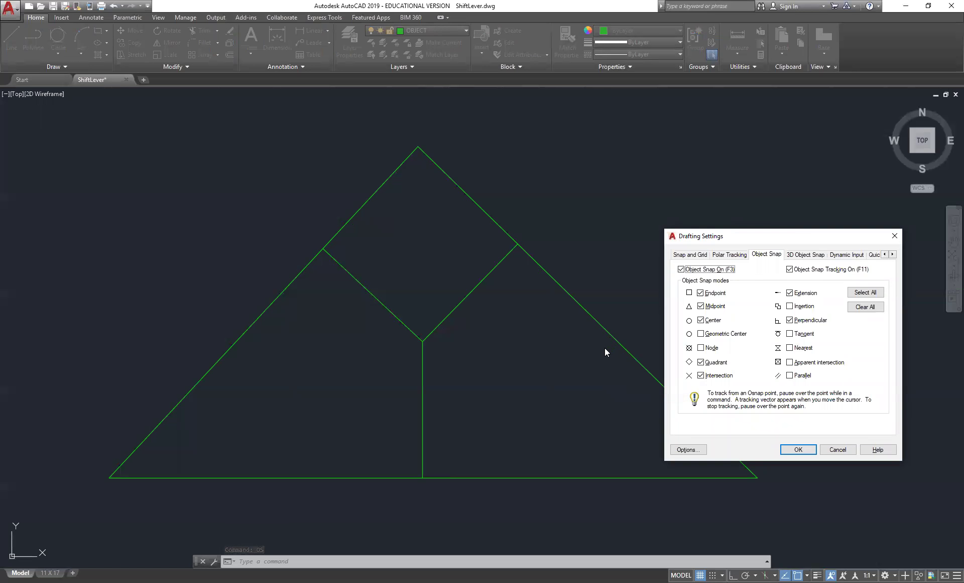
{"action": "left_click", "coordinate": [837, 450]}
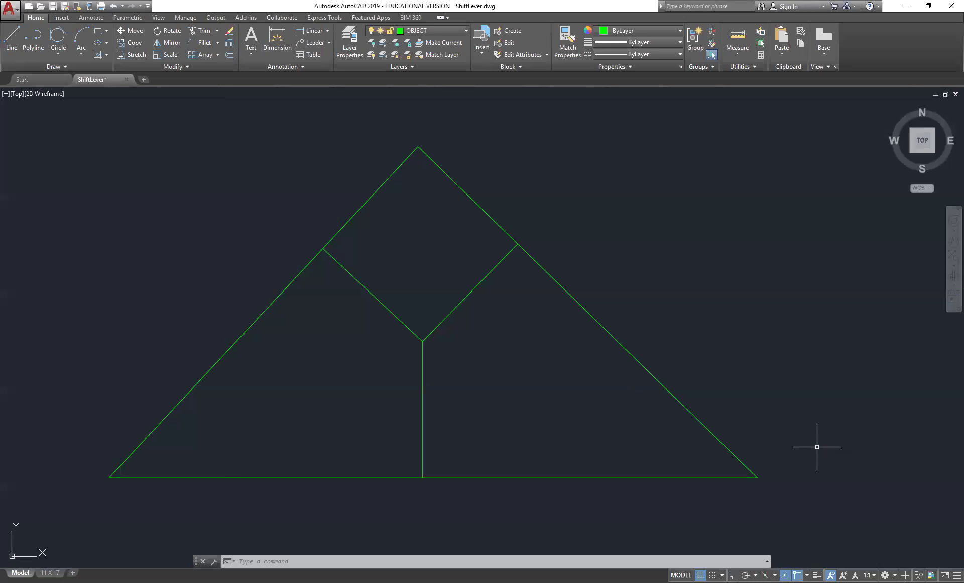
{"action": "type", "text": "OS"}
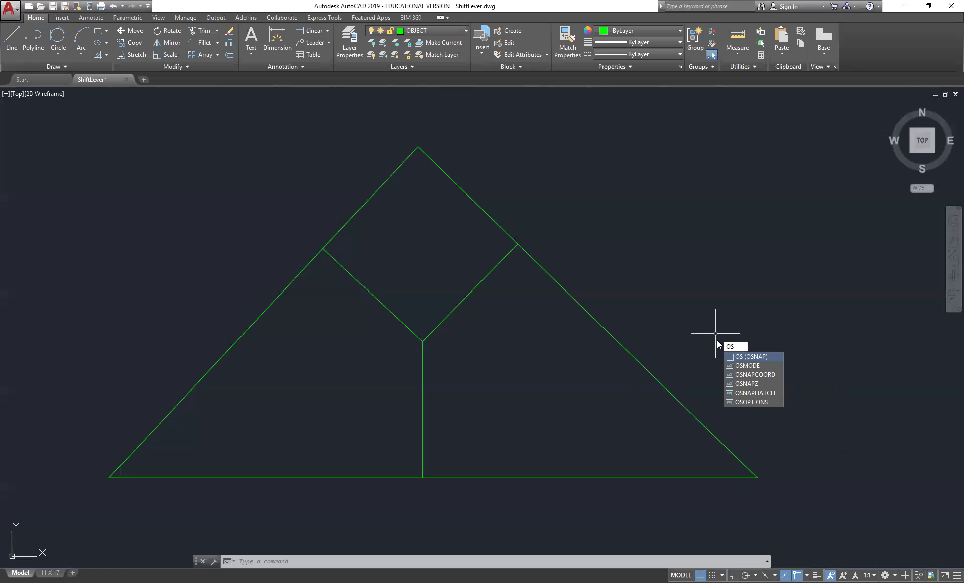
{"action": "key", "text": "Return"}
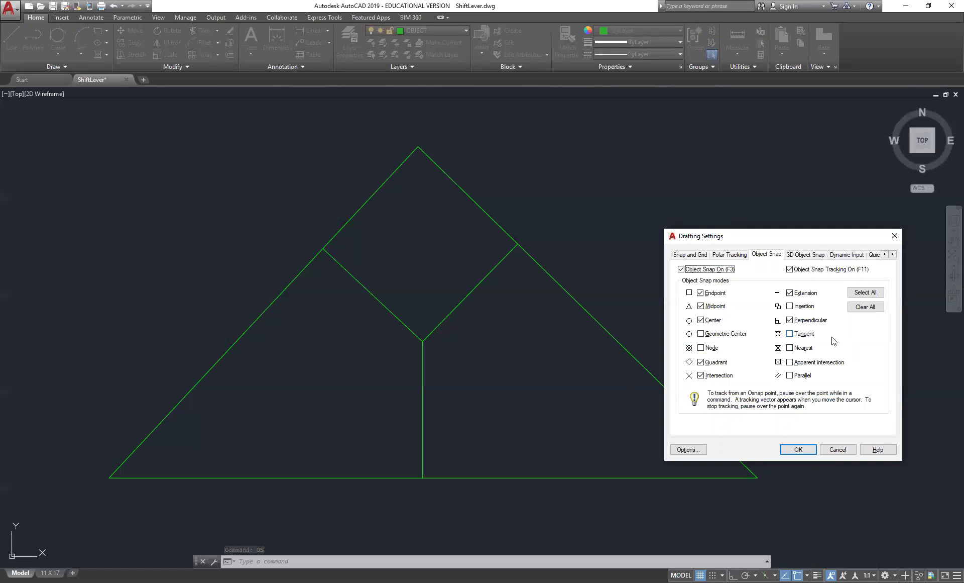
{"action": "left_click", "coordinate": [839, 448]}
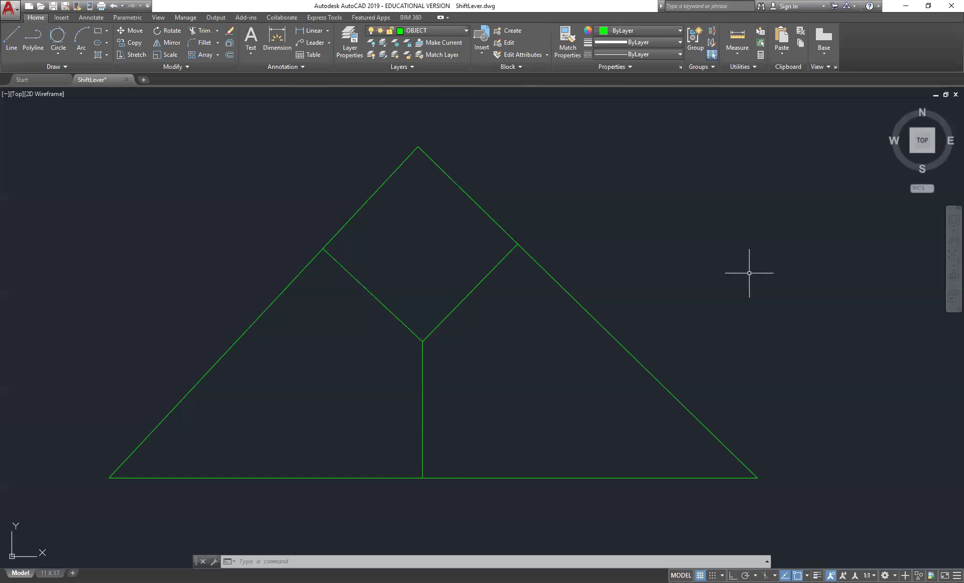
Draw a centre-radius circle on the triangle's apex with its radius reaching past the right side.
{"action": "left_click", "coordinate": [58, 38]}
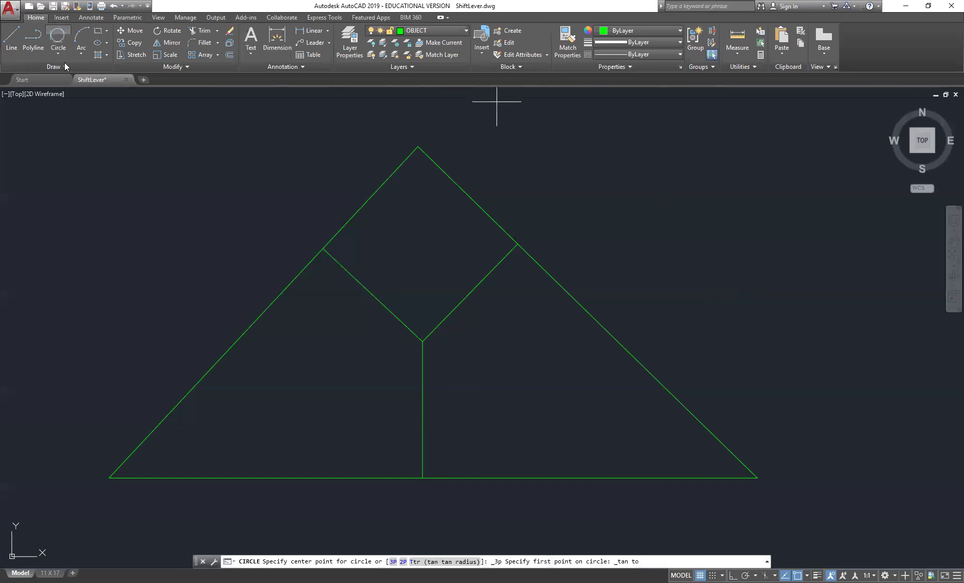
{"action": "left_click", "coordinate": [60, 55]}
{"action": "left_click", "coordinate": [70, 67]}
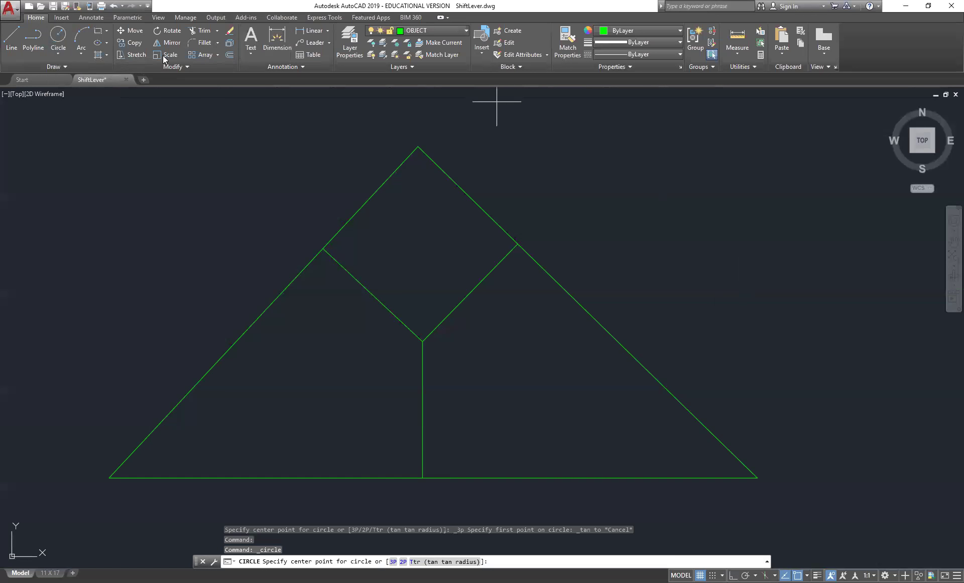
{"action": "left_click", "coordinate": [417, 146]}
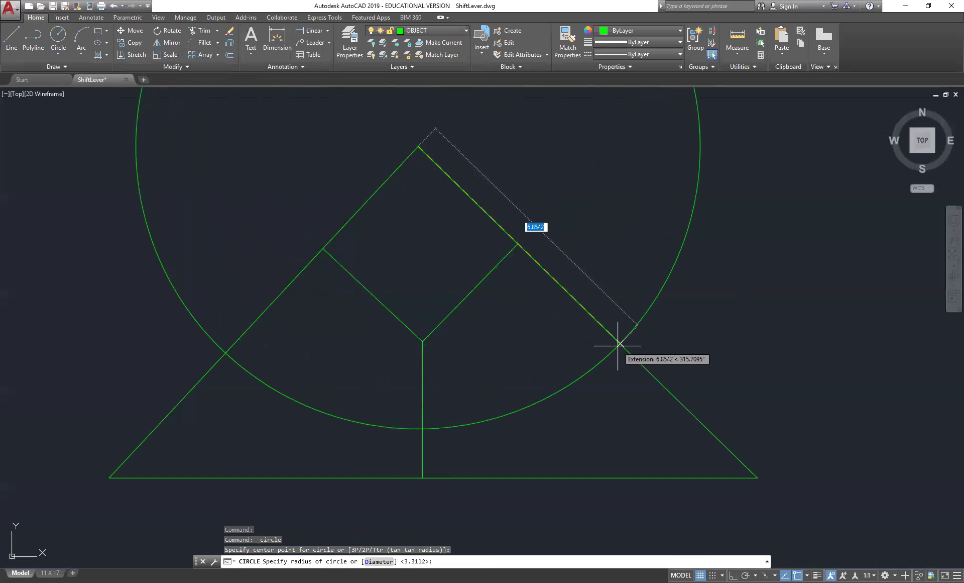
{"action": "left_click", "coordinate": [618, 345]}
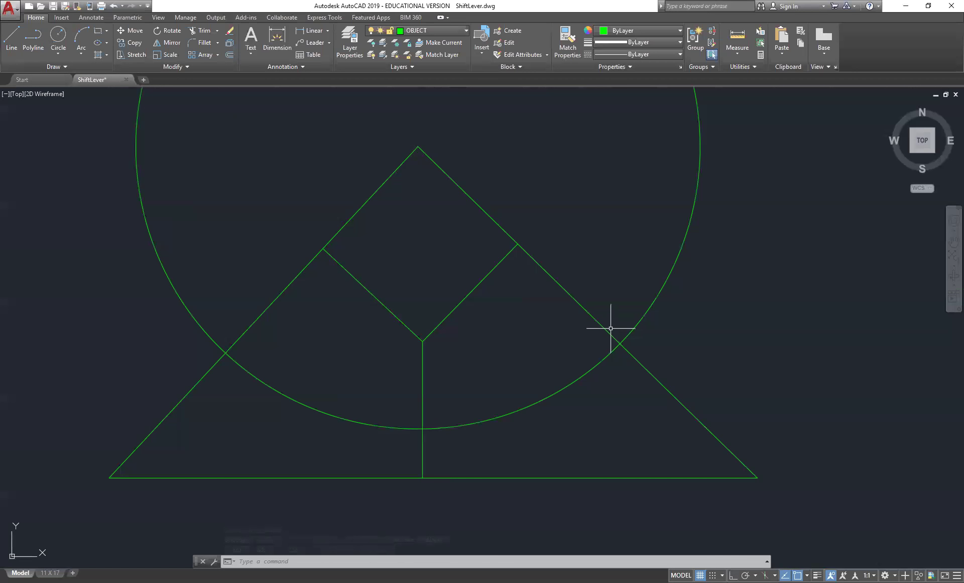
Copy the apex circle from the apex to the triangle's bottom-right vertex.
{"action": "type", "text": "co"}
{"action": "key", "text": "Return"}
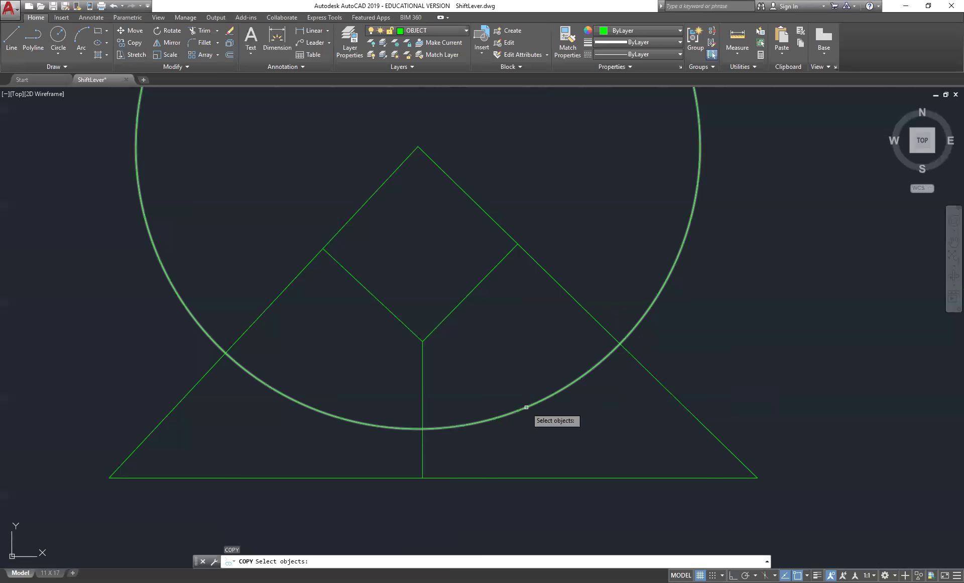
{"action": "left_click", "coordinate": [529, 405]}
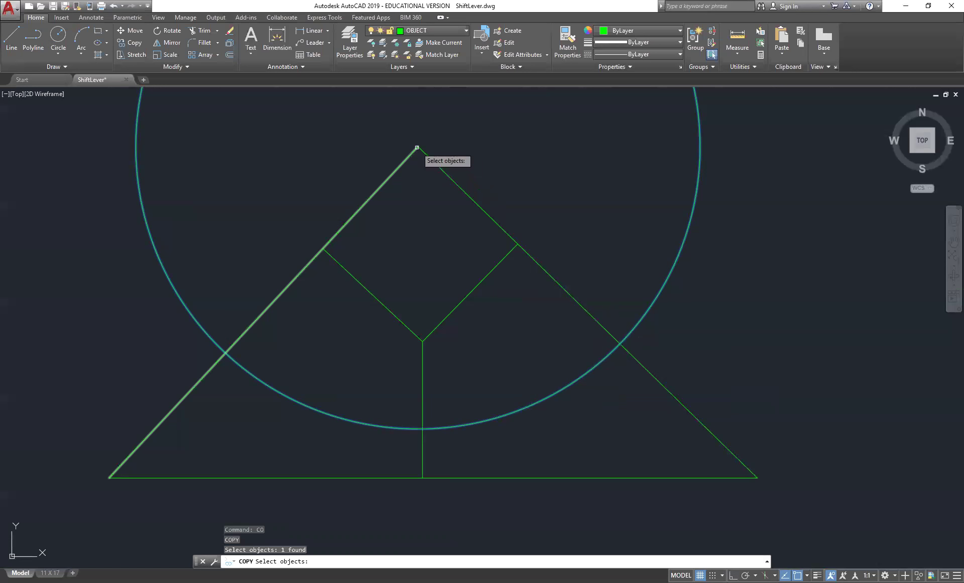
{"action": "key", "text": "Return"}
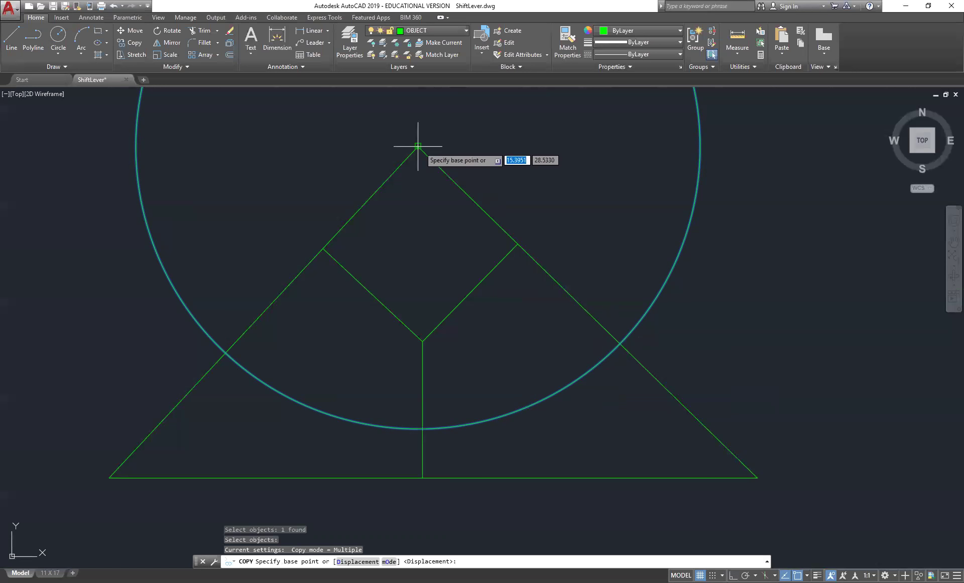
{"action": "left_click", "coordinate": [418, 146]}
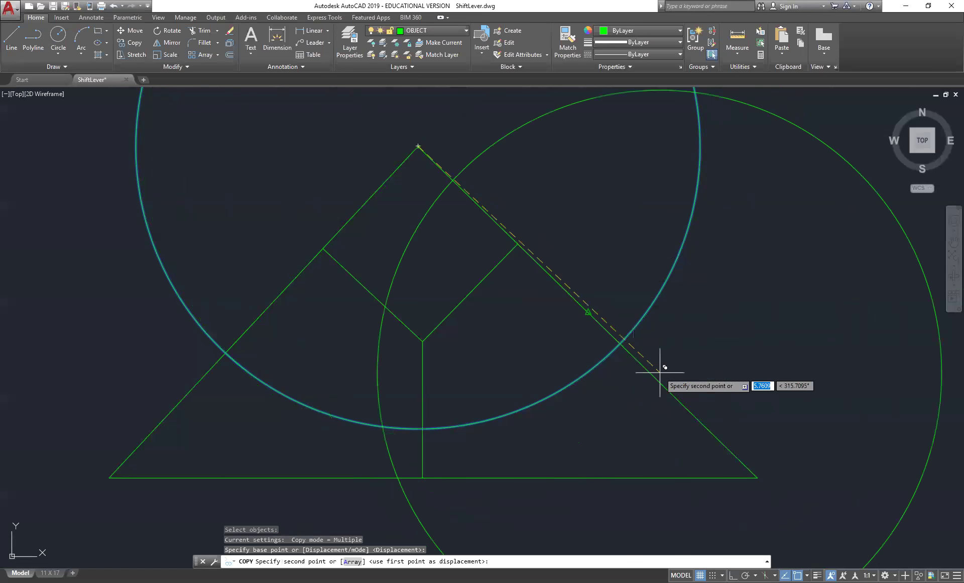
{"action": "left_click", "coordinate": [758, 477]}
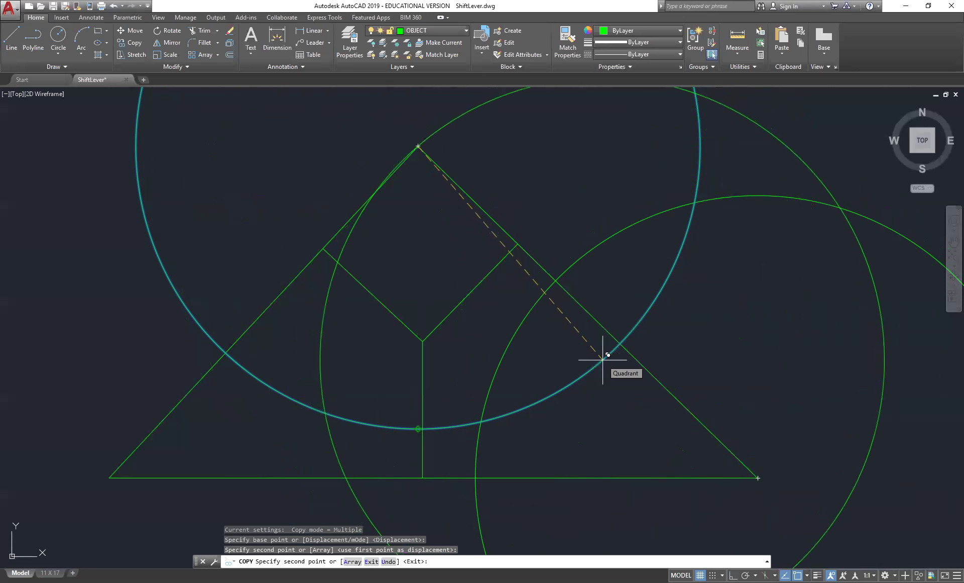
{"action": "key", "text": "Return"}
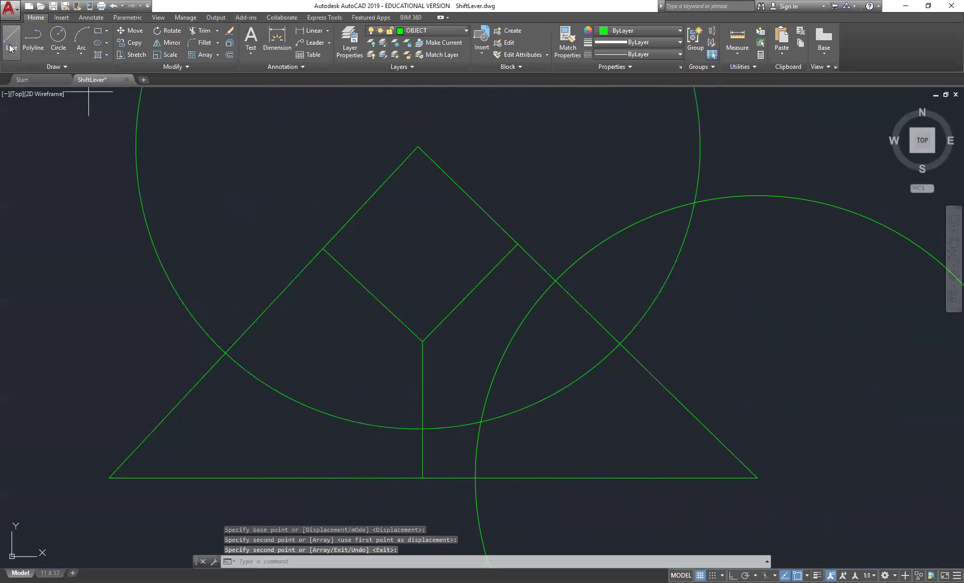
Draw a line between the upper and lower intersection points of the two large circles.
{"action": "left_click", "coordinate": [10, 48]}
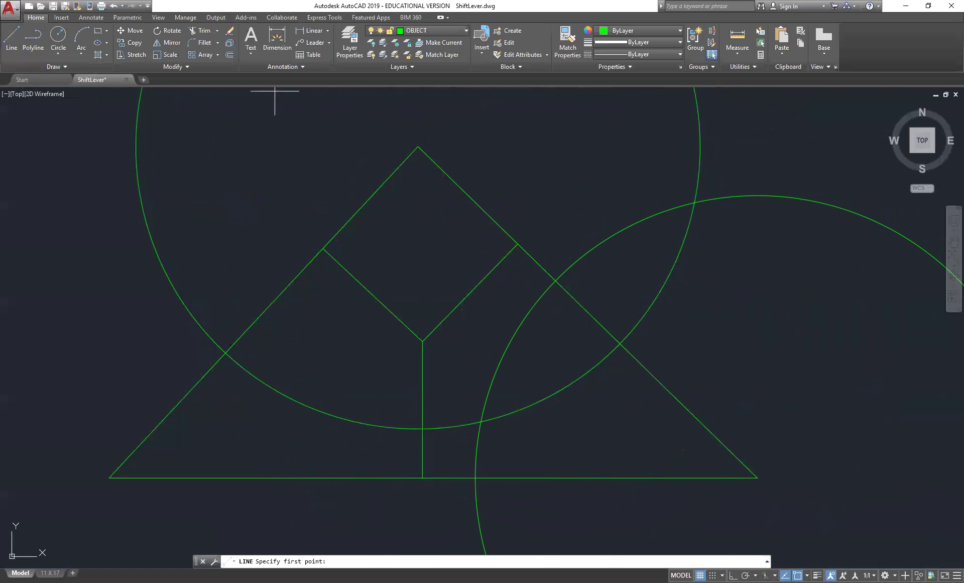
{"action": "left_click", "coordinate": [695, 202]}
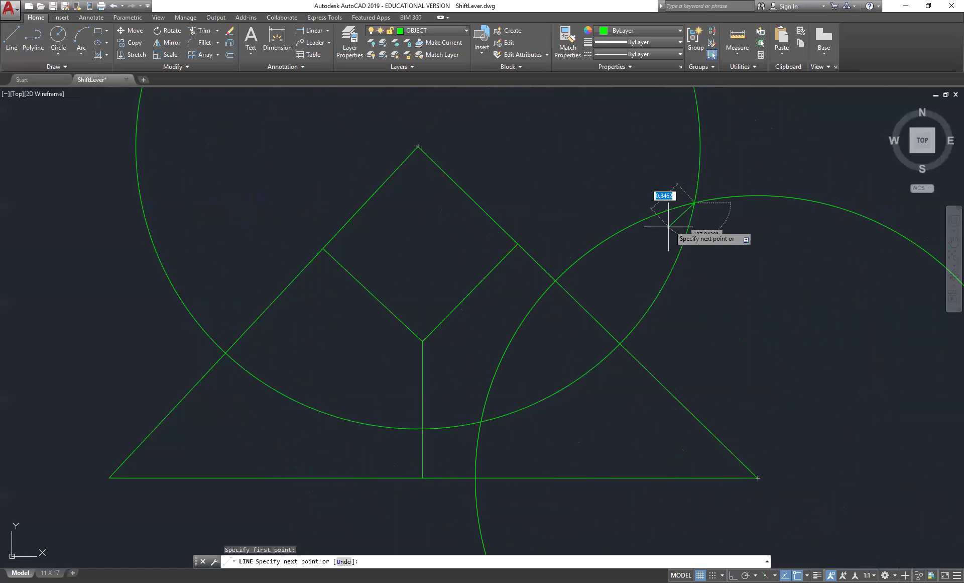
{"action": "left_click", "coordinate": [481, 421]}
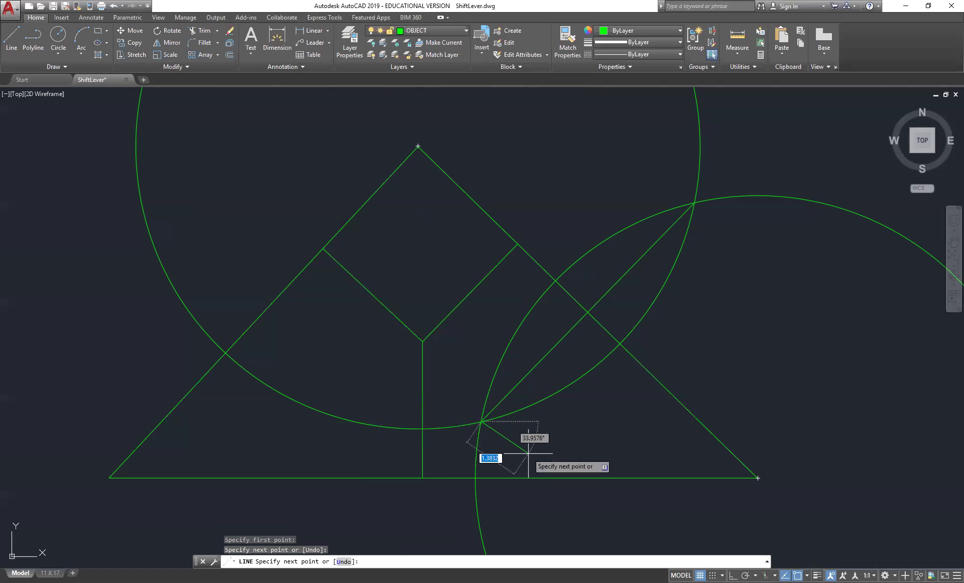
{"action": "key", "text": "Return"}
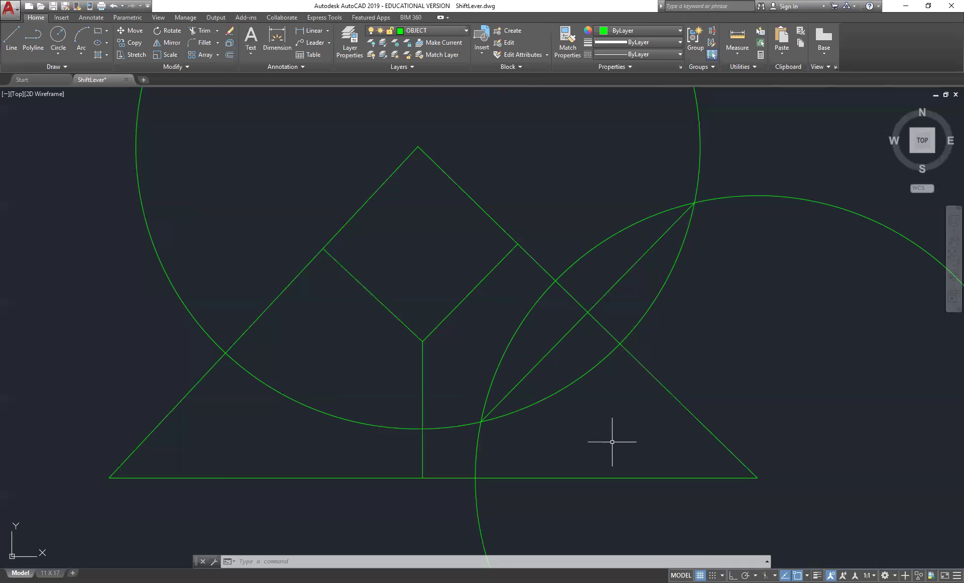
{"action": "key", "text": "Escape"}
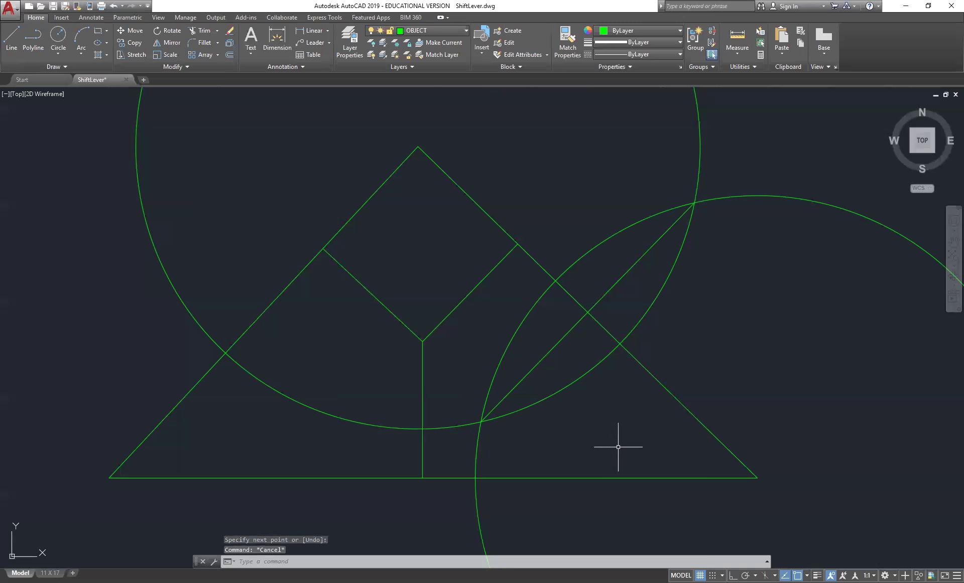
Erase the two large construction circles and the line joining their intersections.
{"action": "type", "text": "E"}
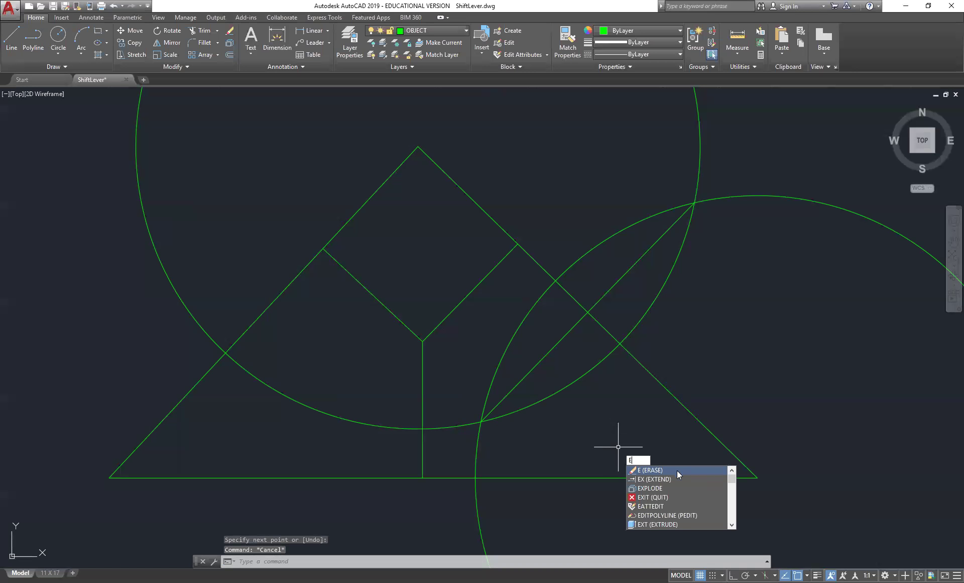
{"action": "left_click", "coordinate": [677, 470]}
{"action": "left_click", "coordinate": [611, 234]}
{"action": "left_click", "coordinate": [659, 282]}
{"action": "left_click", "coordinate": [632, 269]}
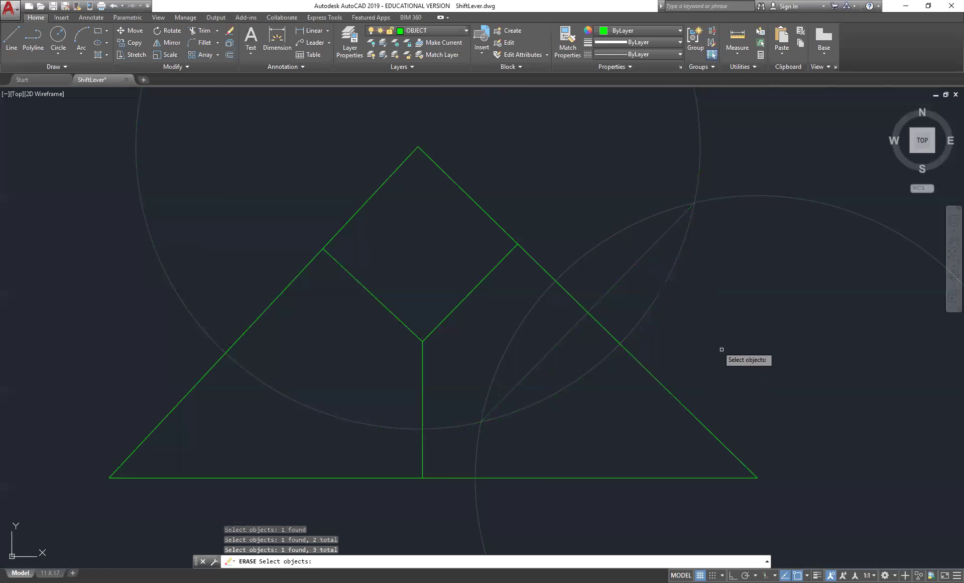
{"action": "key", "text": "Return"}
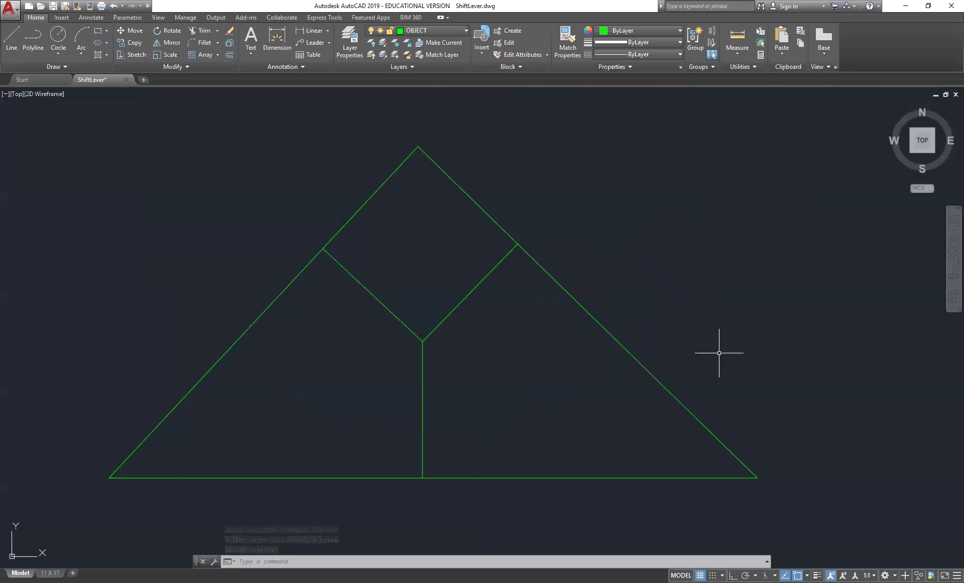
{"action": "key", "text": "Escape"}
Draw a line from the left side's midpoint to the triangle's bottom-right vertex.
{"action": "type", "text": "L"}
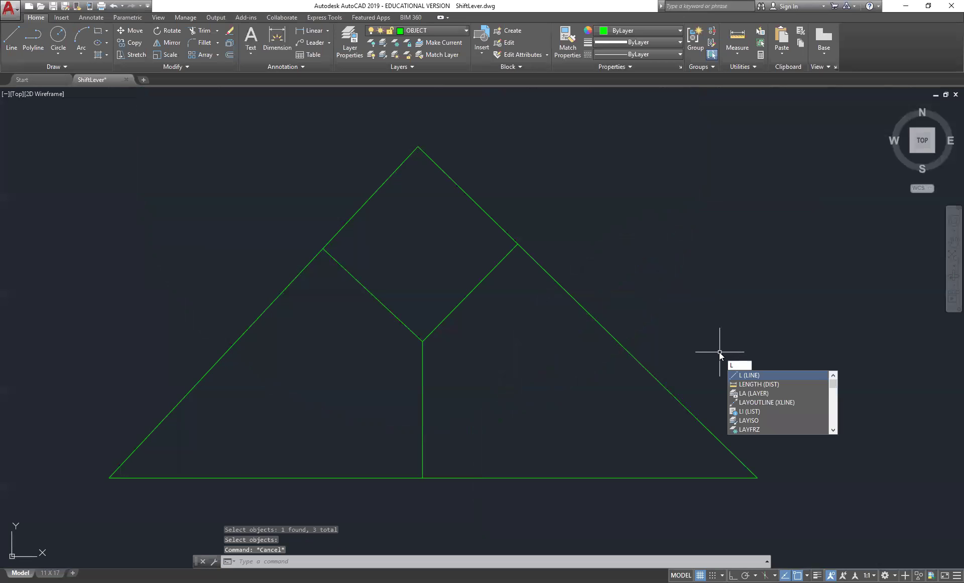
{"action": "key", "text": "Return"}
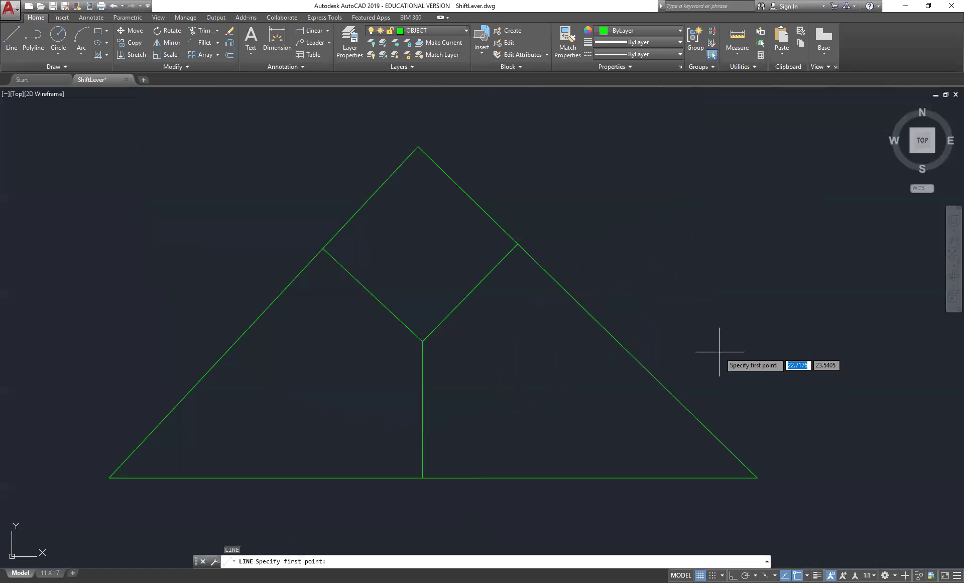
{"action": "type", "text": "mid"}
{"action": "key", "text": "Return"}
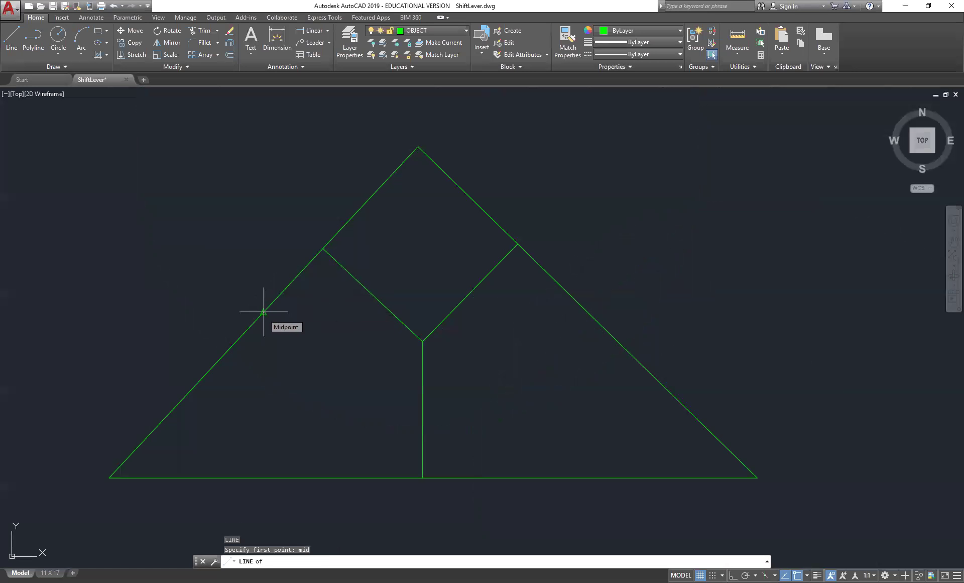
{"action": "left_click", "coordinate": [264, 311]}
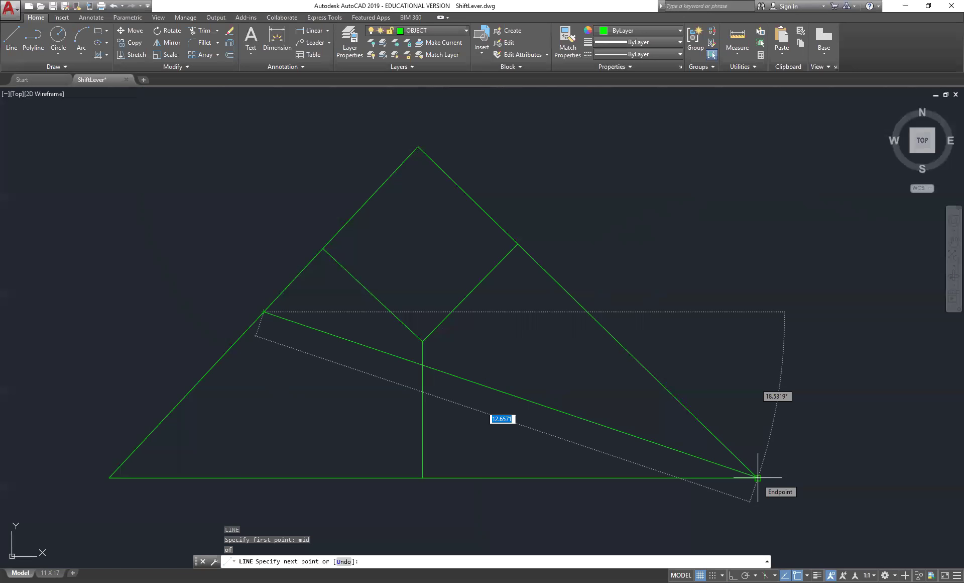
{"action": "left_click", "coordinate": [758, 477]}
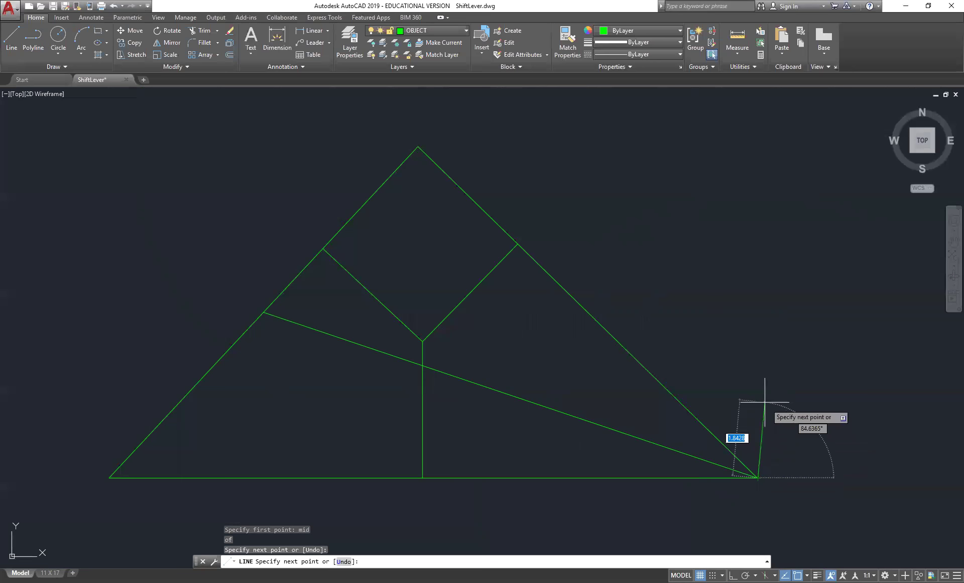
{"action": "key", "text": "Return"}
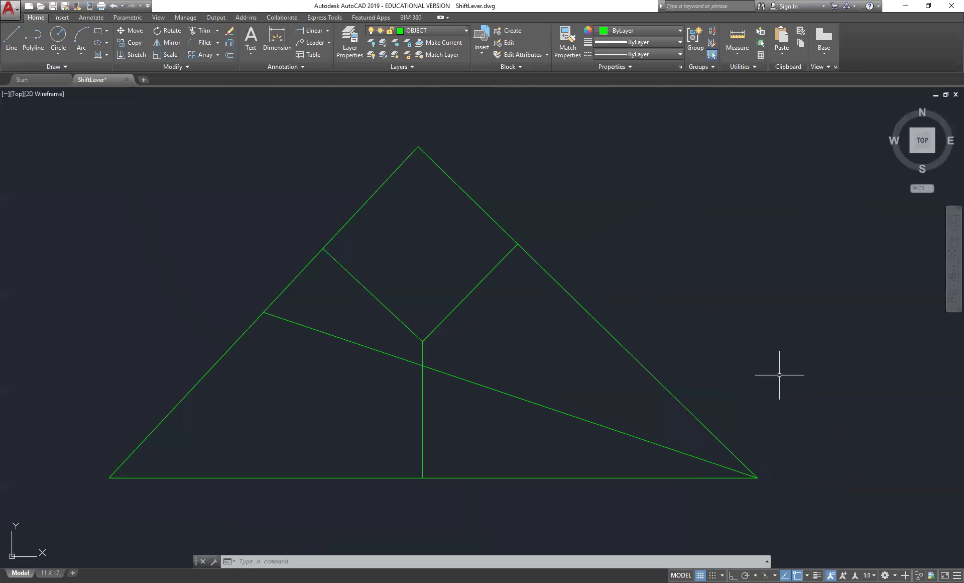
Make the cyan DIMENSION layer current and select the new diagonal and the triangle's right side.
{"action": "left_click", "coordinate": [462, 28]}
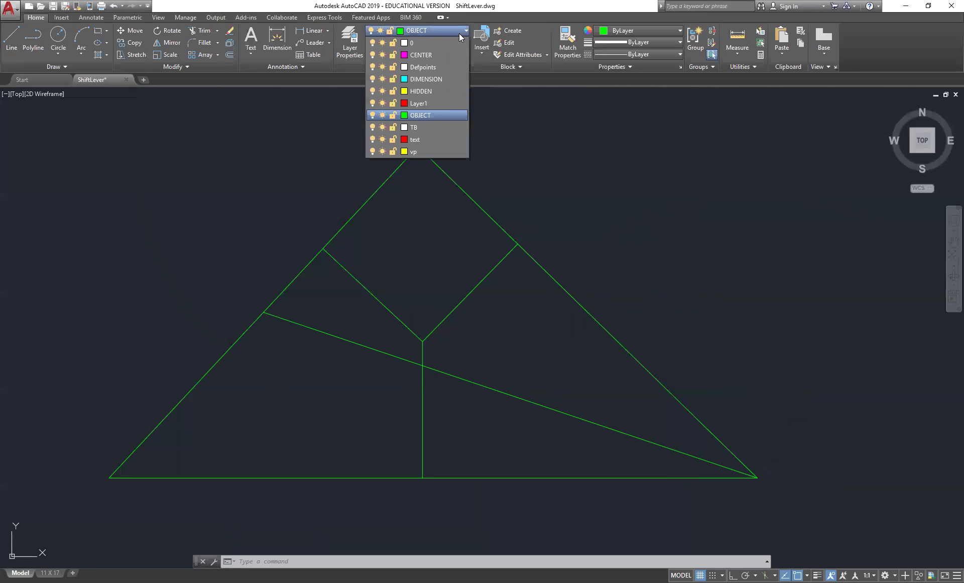
{"action": "left_click", "coordinate": [436, 75]}
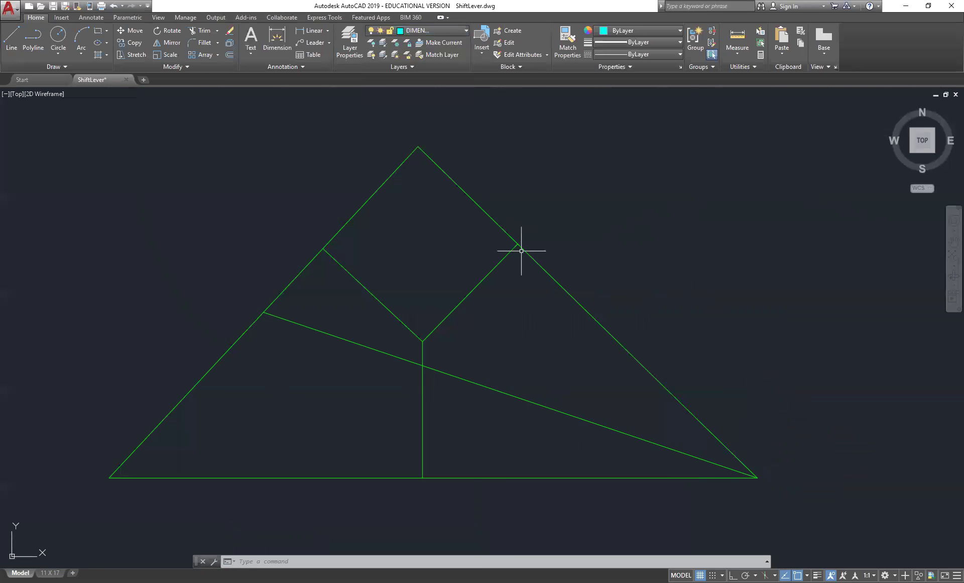
{"action": "left_click", "coordinate": [622, 433]}
{"action": "left_click", "coordinate": [667, 385]}
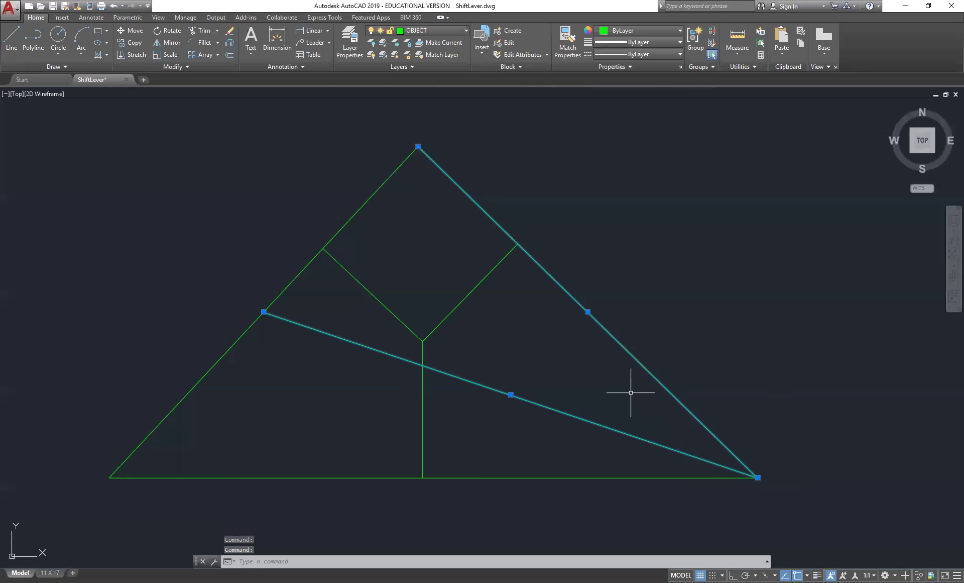
Start a line with L, then cancel it to clear the selection.
{"action": "type", "text": "l"}
{"action": "key", "text": "Return"}
{"action": "key", "text": "Escape"}
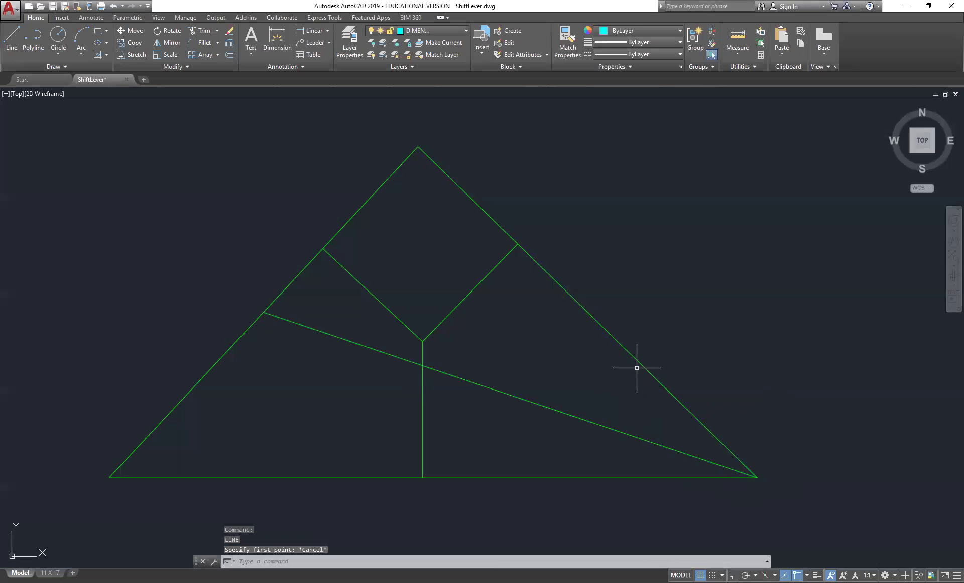
{"action": "key", "text": "Escape"}
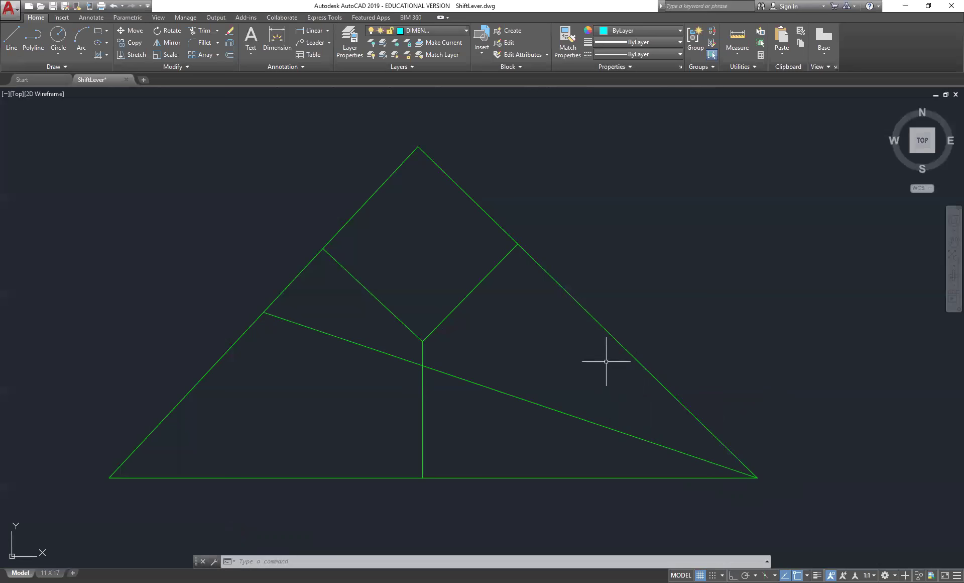
Erase the long diagonal line running across the triangle.
{"action": "type", "text": "e"}
{"action": "key", "text": "Return"}
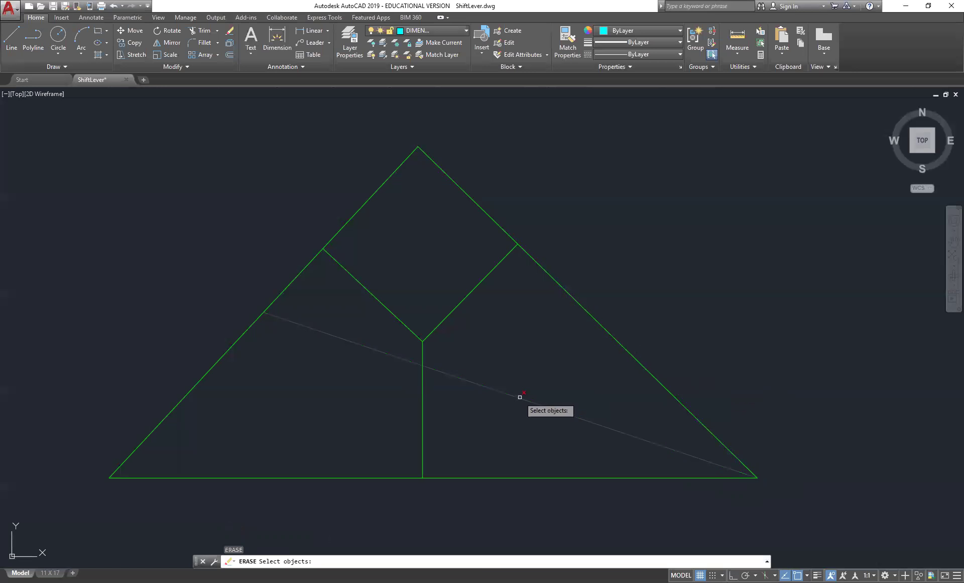
{"action": "left_click", "coordinate": [520, 397]}
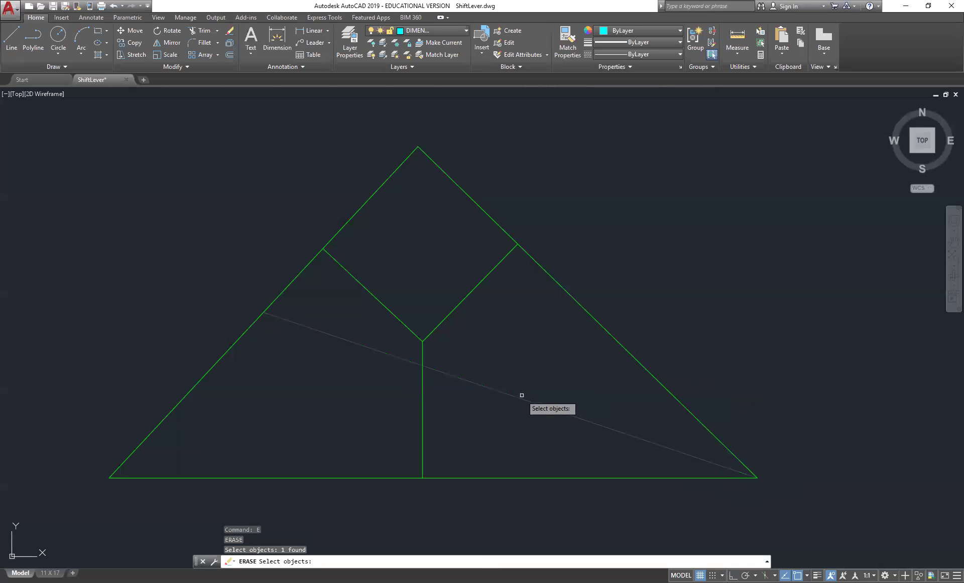
{"action": "key", "text": "Return"}
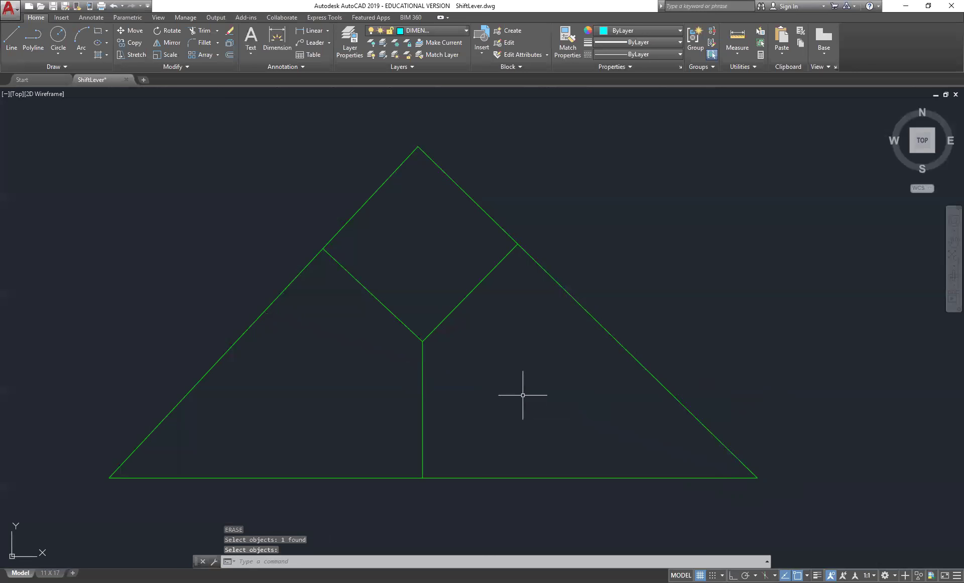
Draw a centre-radius circle centred on the triangle's lower-left vertex.
{"action": "left_click", "coordinate": [58, 54]}
{"action": "left_click", "coordinate": [78, 70]}
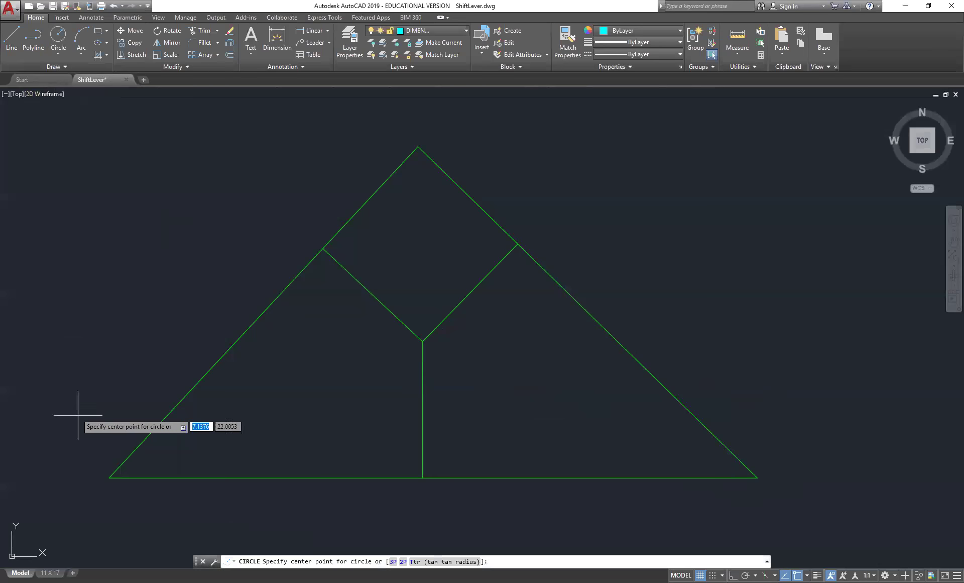
{"action": "left_click", "coordinate": [109, 477]}
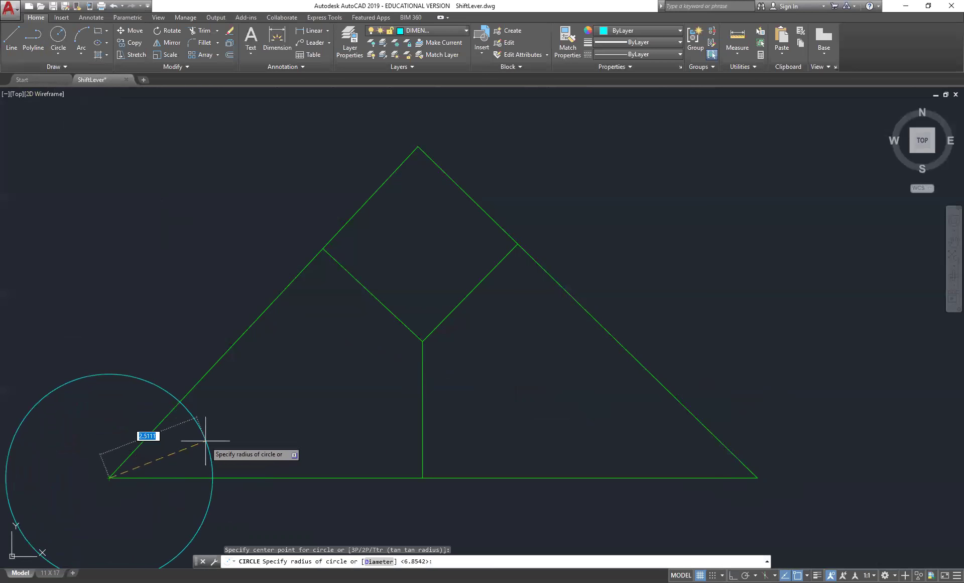
{"action": "left_click", "coordinate": [222, 437]}
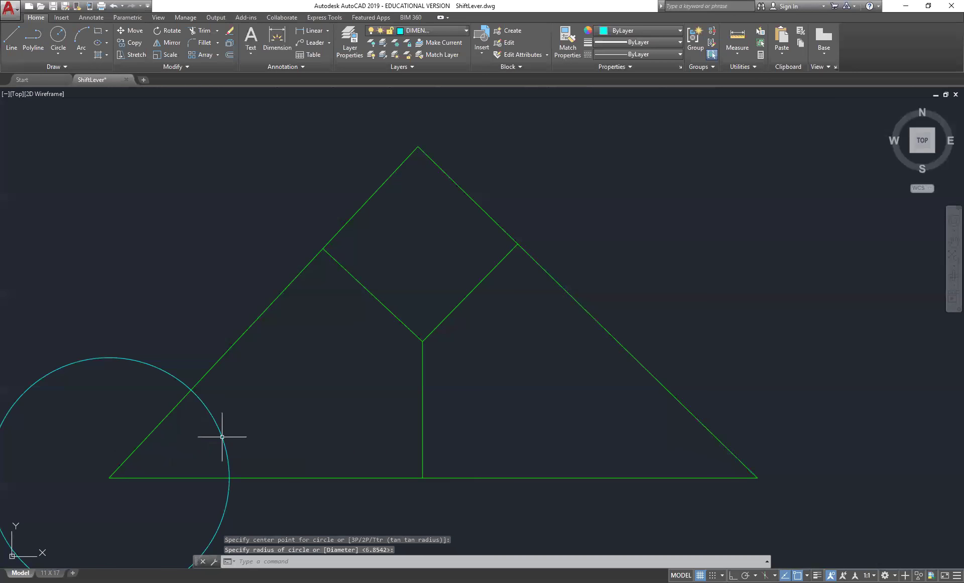
{"action": "key", "text": "Return"}
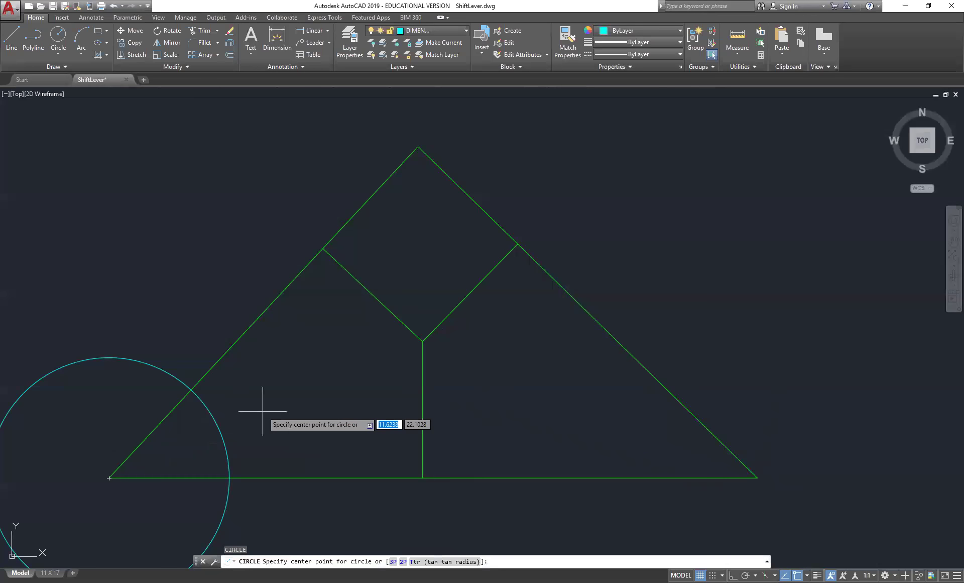
{"action": "key", "text": "Return"}
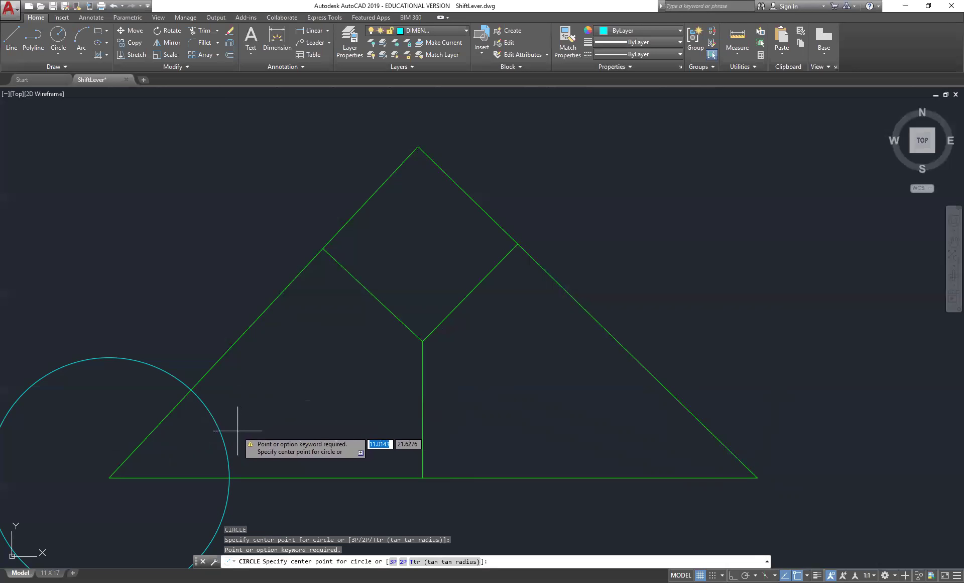
{"action": "key", "text": "Escape"}
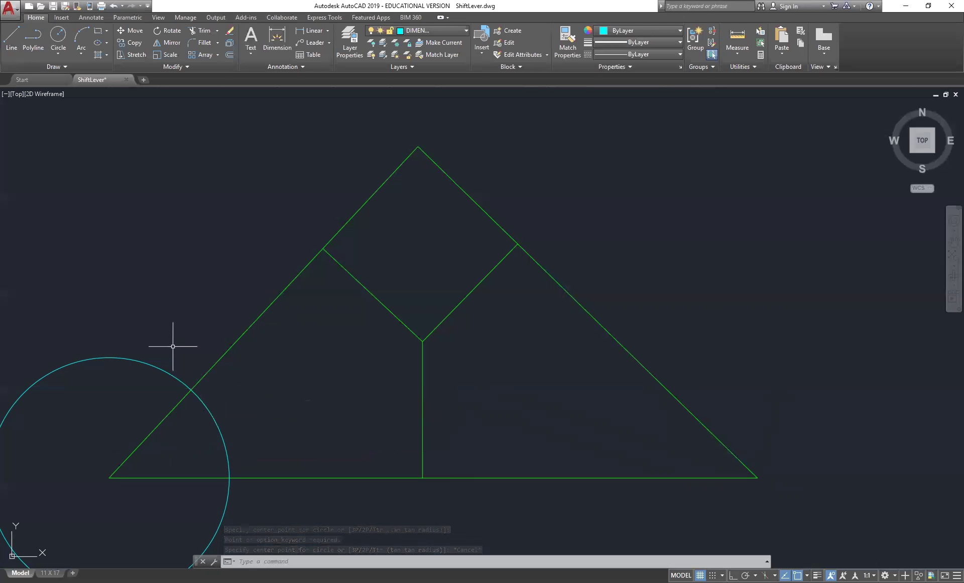
{"action": "key", "text": "Escape"}
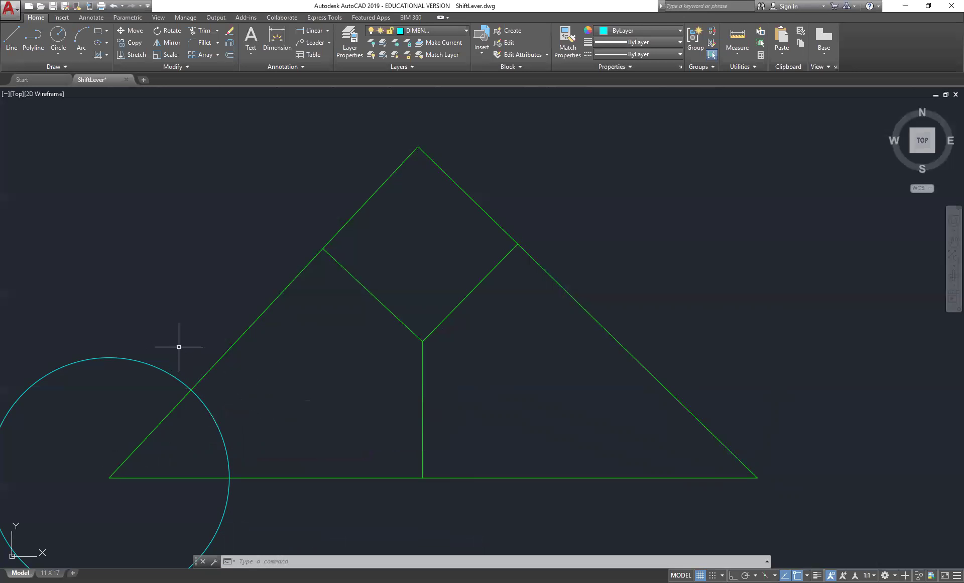
Draw a second circle centred where the first circle crosses the left side.
{"action": "type", "text": "C"}
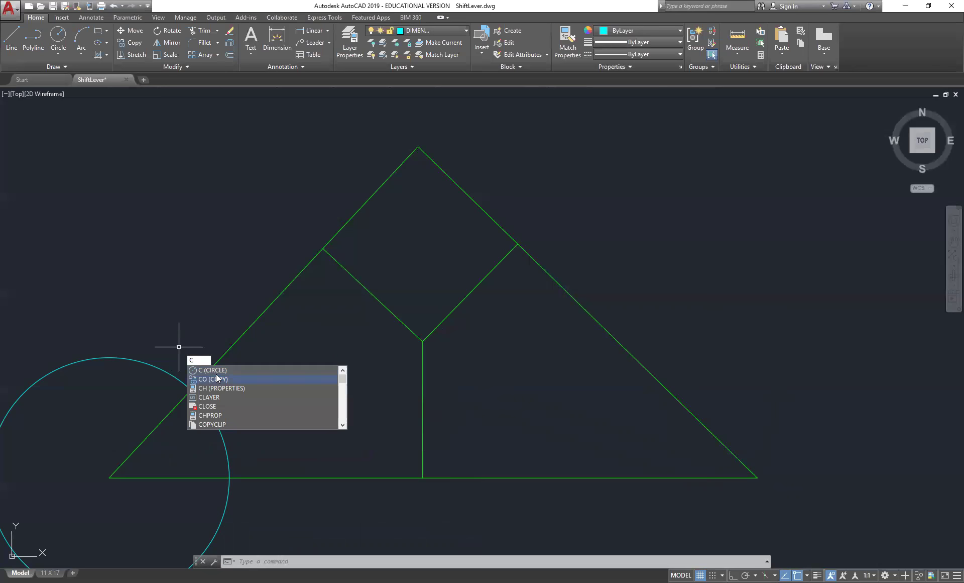
{"action": "key", "text": "Return"}
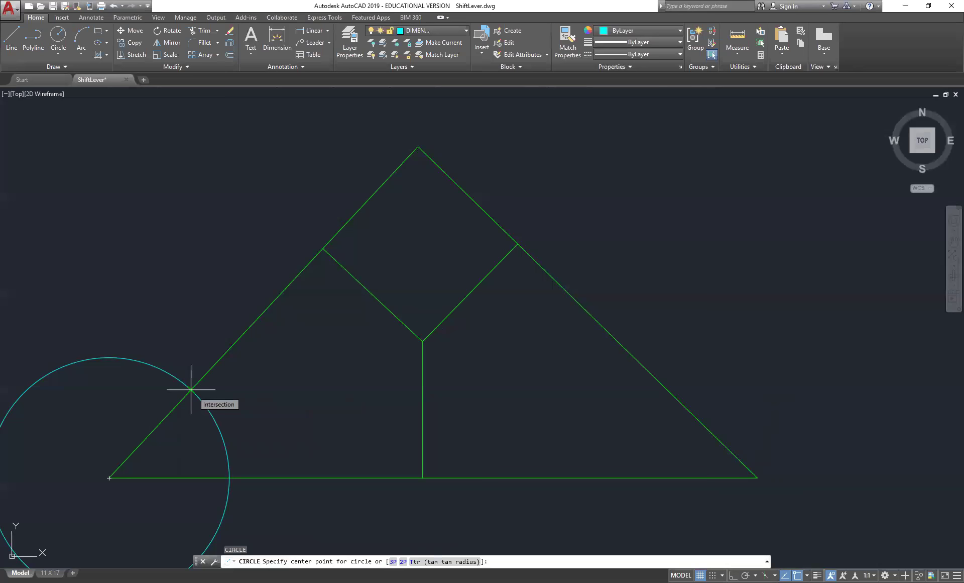
{"action": "left_click", "coordinate": [191, 389]}
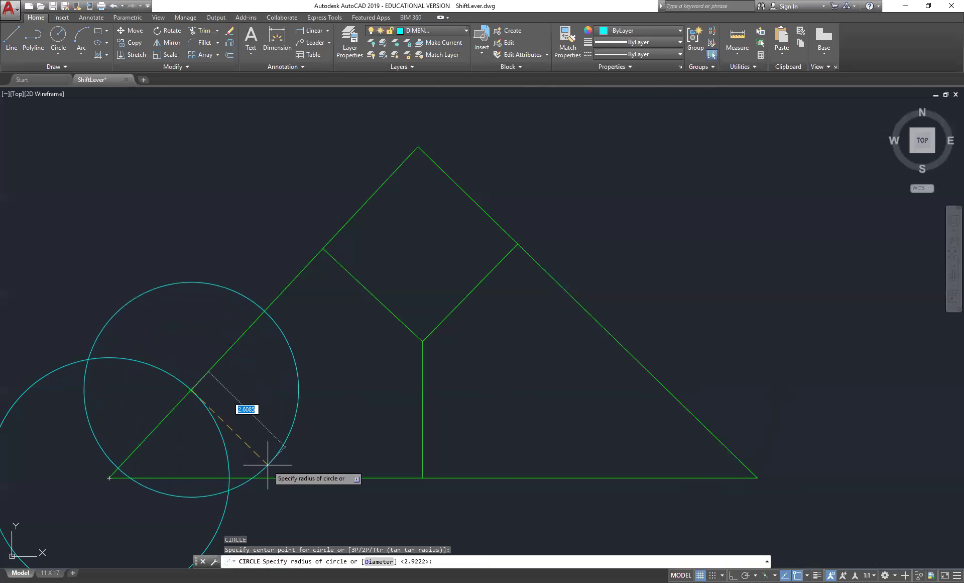
{"action": "left_click", "coordinate": [267, 464]}
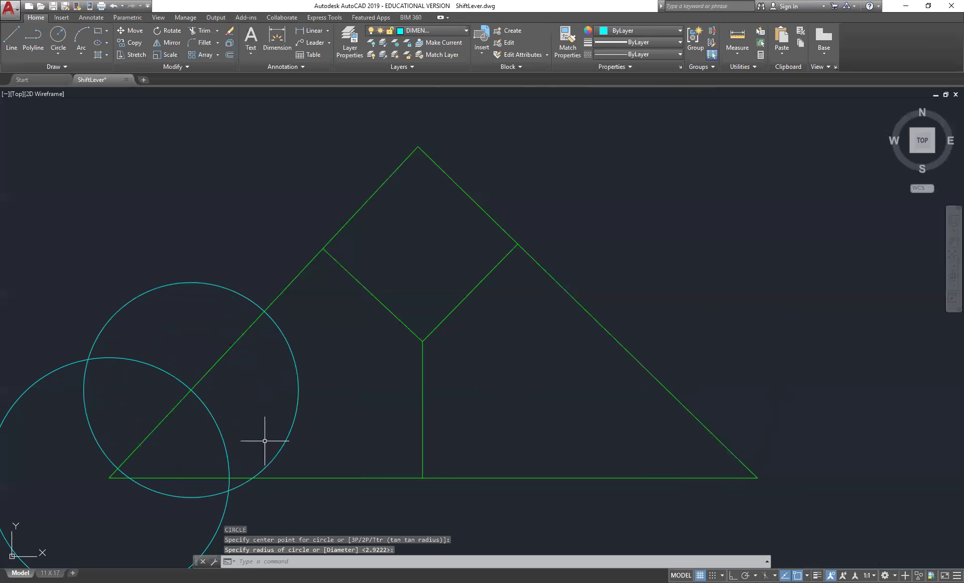
Copy the upper cyan circle to where the first circle crosses the base, then make OBJECT current.
{"action": "type", "text": "CO"}
{"action": "key", "text": "Return"}
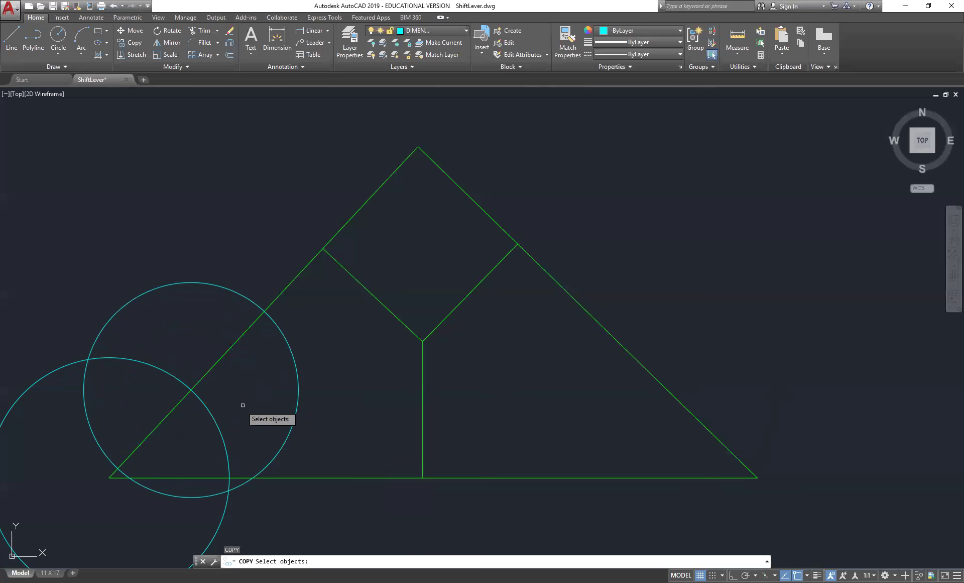
{"action": "left_click", "coordinate": [297, 386]}
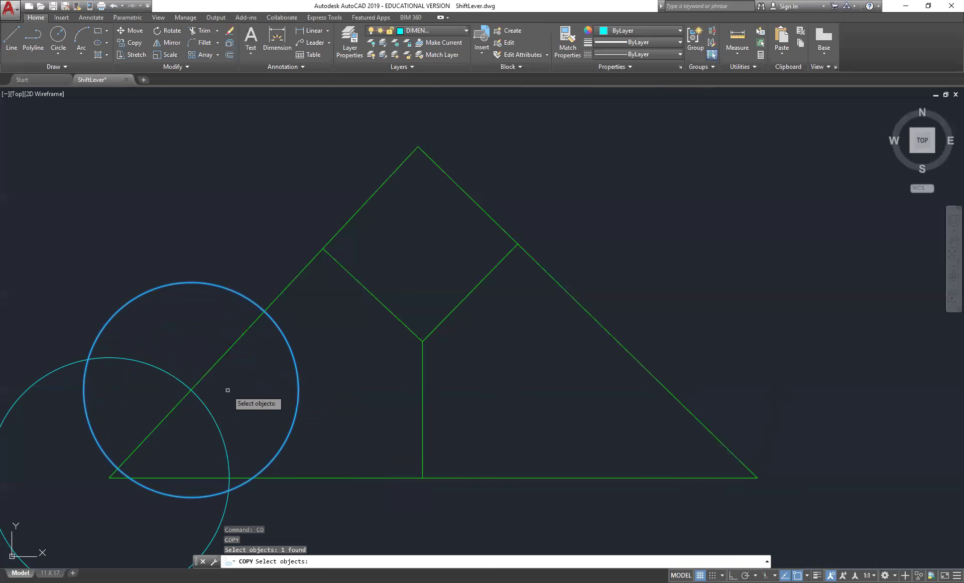
{"action": "key", "text": "Return"}
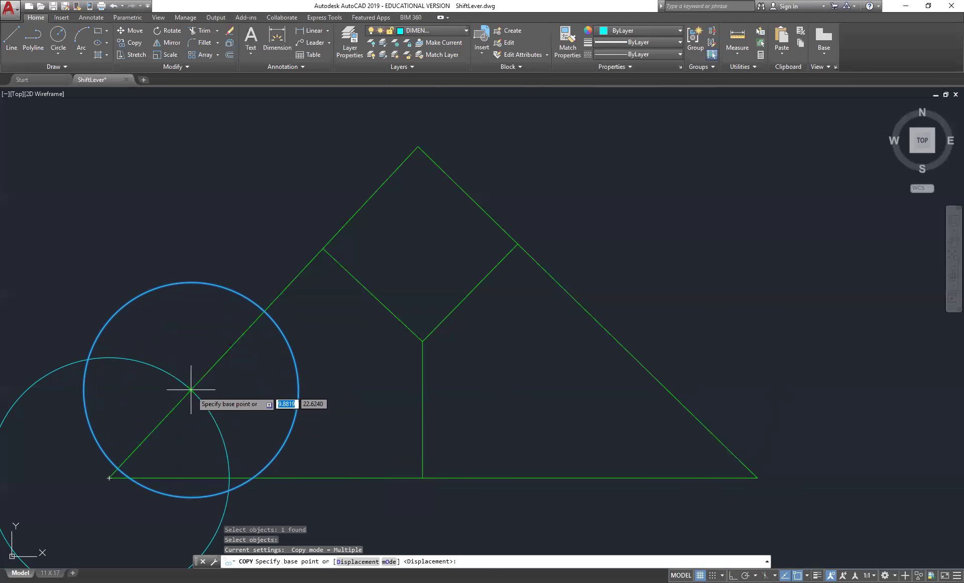
{"action": "left_click", "coordinate": [191, 389]}
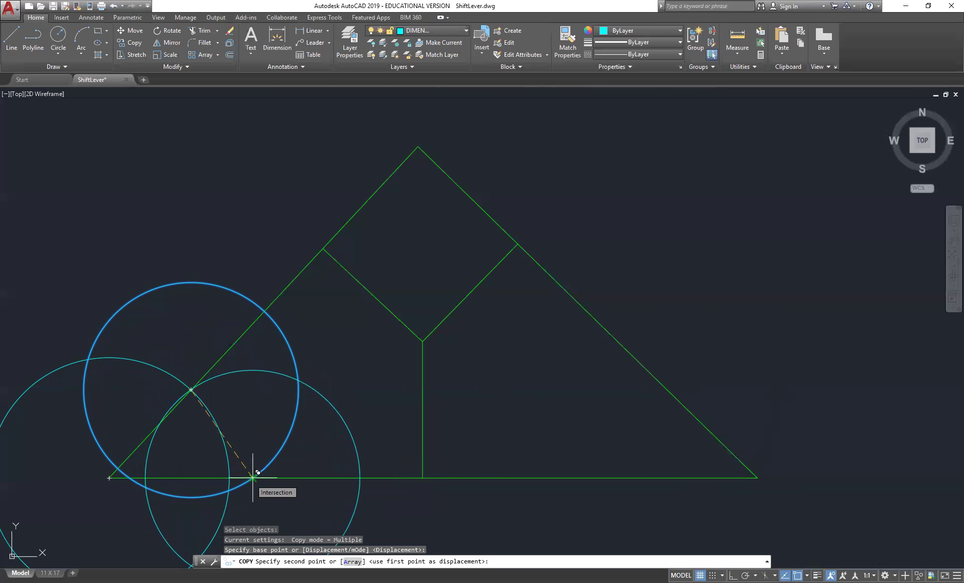
{"action": "left_click", "coordinate": [253, 477]}
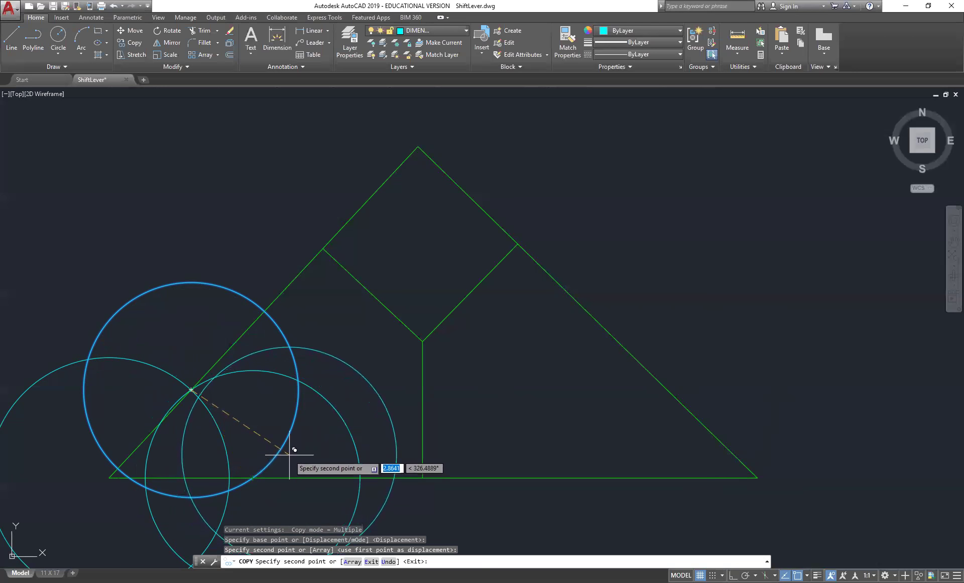
{"action": "key", "text": "Return"}
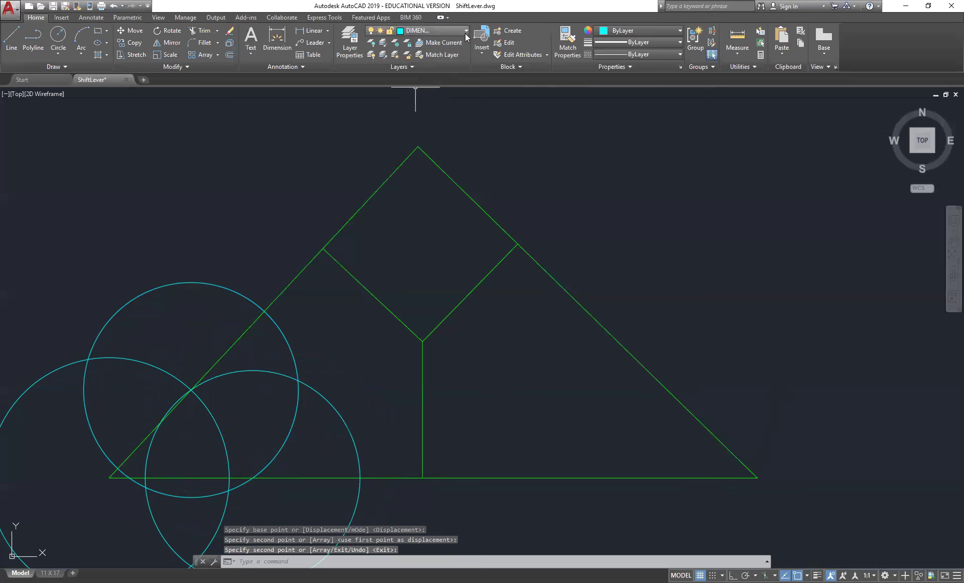
{"action": "left_click", "coordinate": [465, 32]}
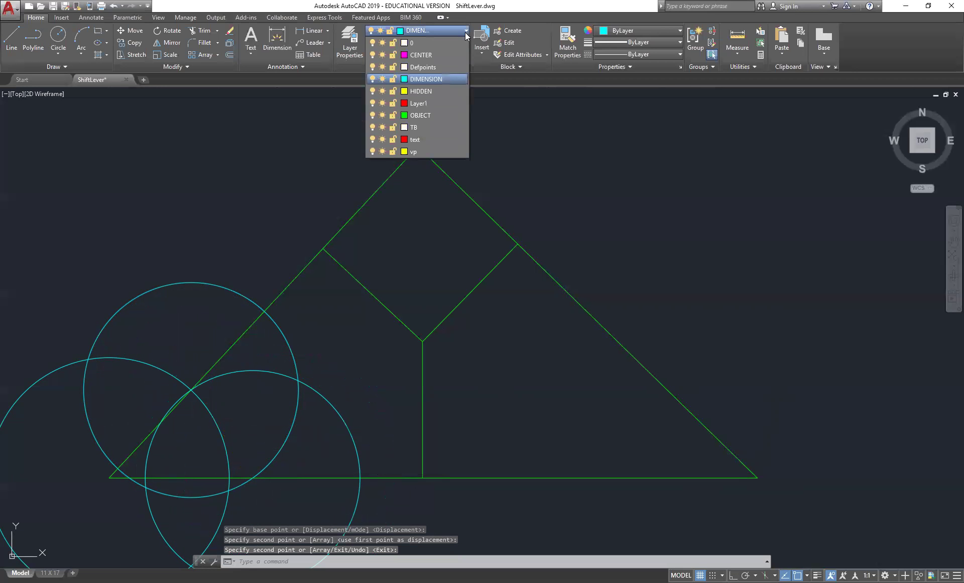
{"action": "left_click", "coordinate": [426, 114]}
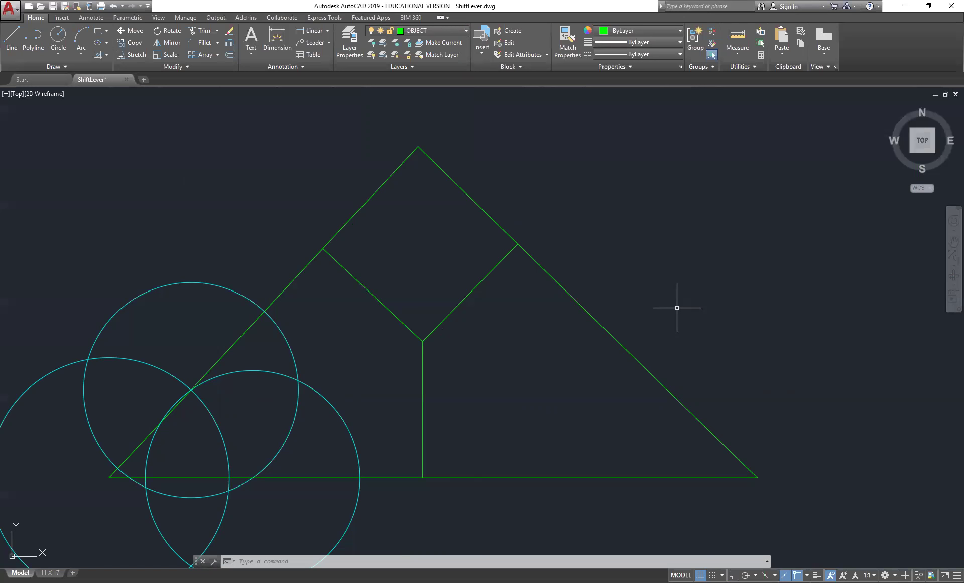
Draw a line from the circle/base intersection up to where the two cyan circles cross.
{"action": "left_click", "coordinate": [12, 46]}
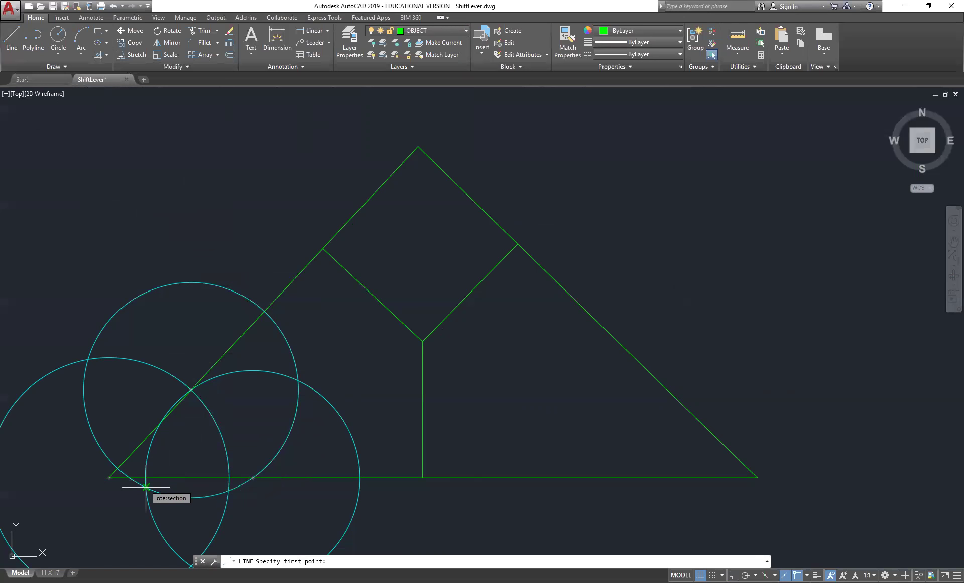
{"action": "left_click", "coordinate": [145, 486]}
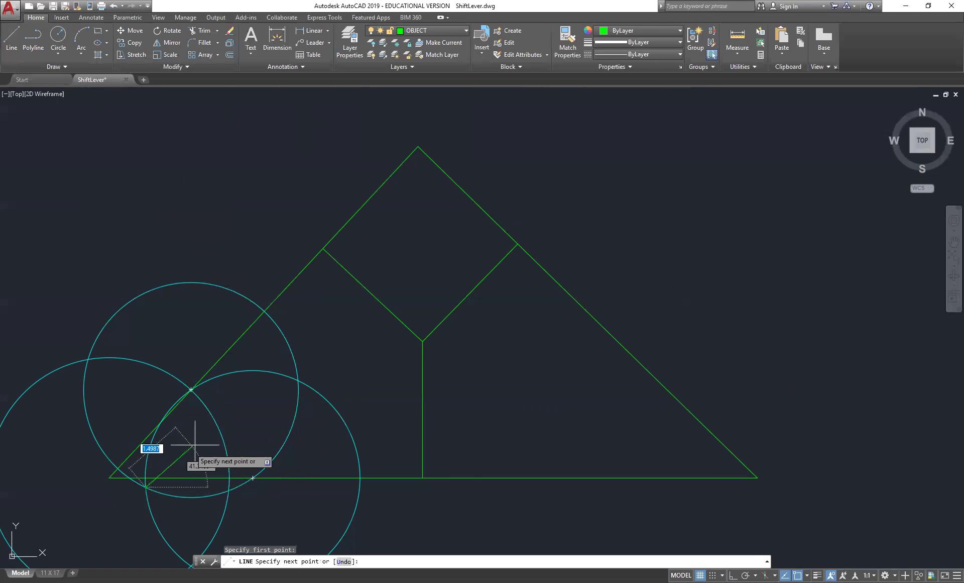
{"action": "left_click", "coordinate": [298, 380]}
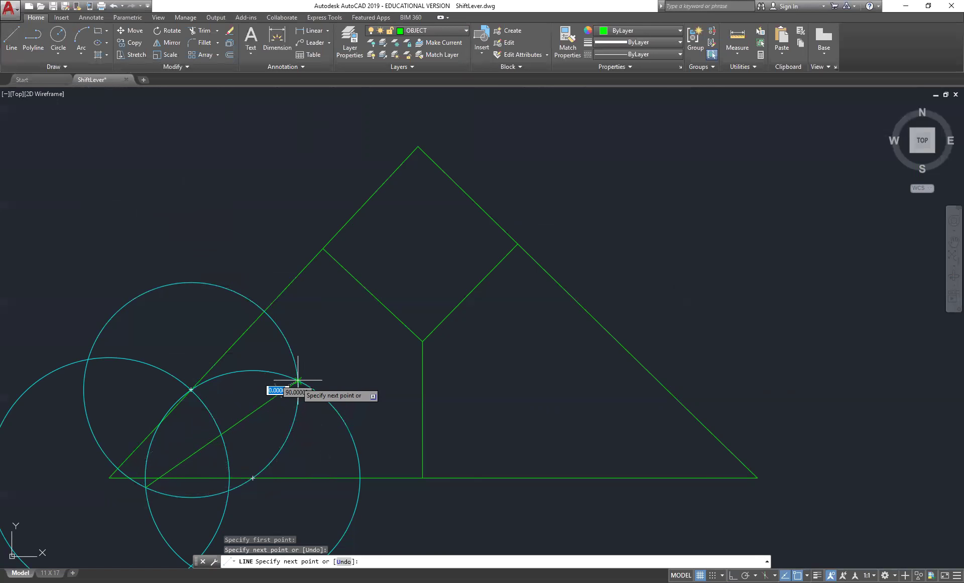
{"action": "key", "text": "Return"}
{"action": "type", "text": "EX"}
{"action": "key", "text": "Return"}
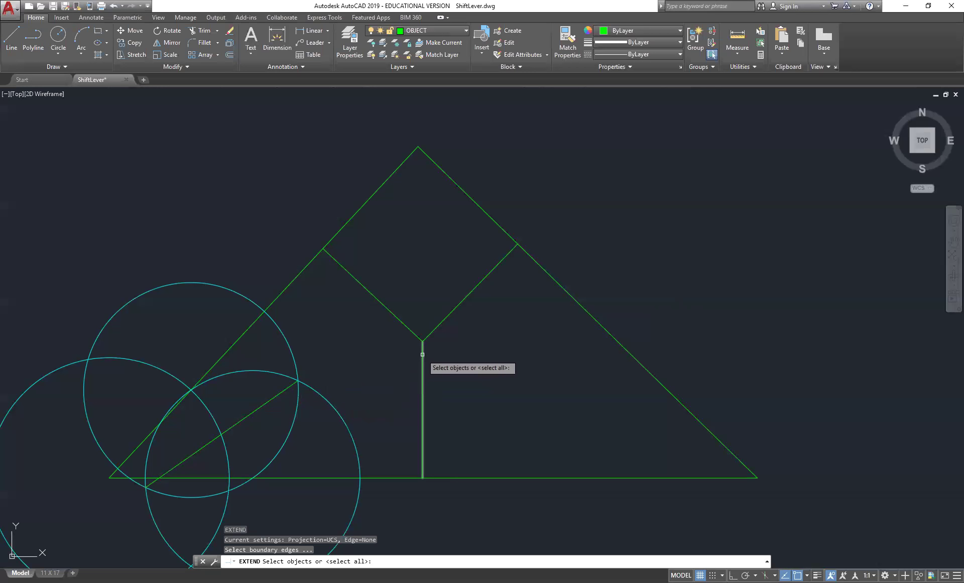
{"action": "left_click", "coordinate": [422, 354]}
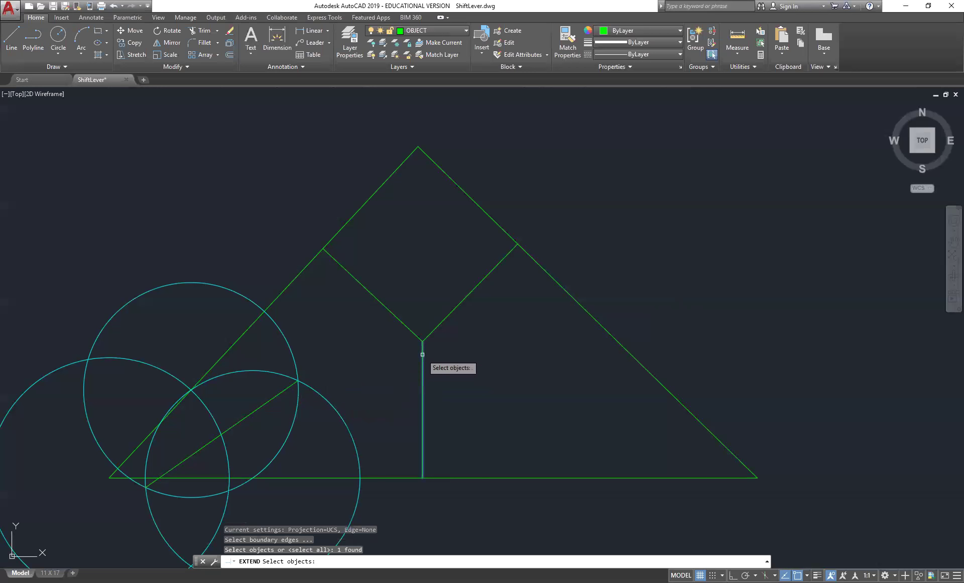
{"action": "left_click", "coordinate": [278, 394]}
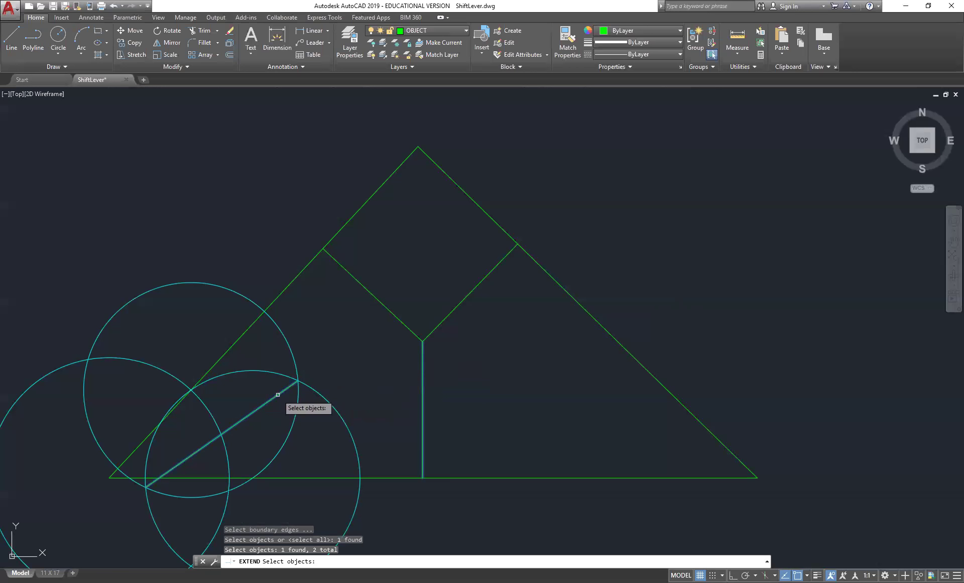
{"action": "key", "text": "Escape"}
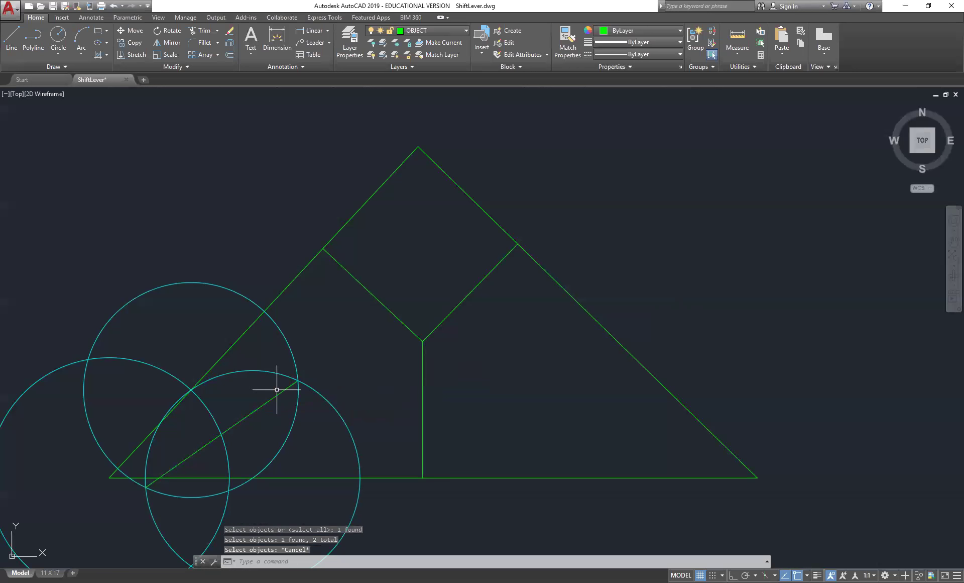
{"action": "key", "text": "space"}
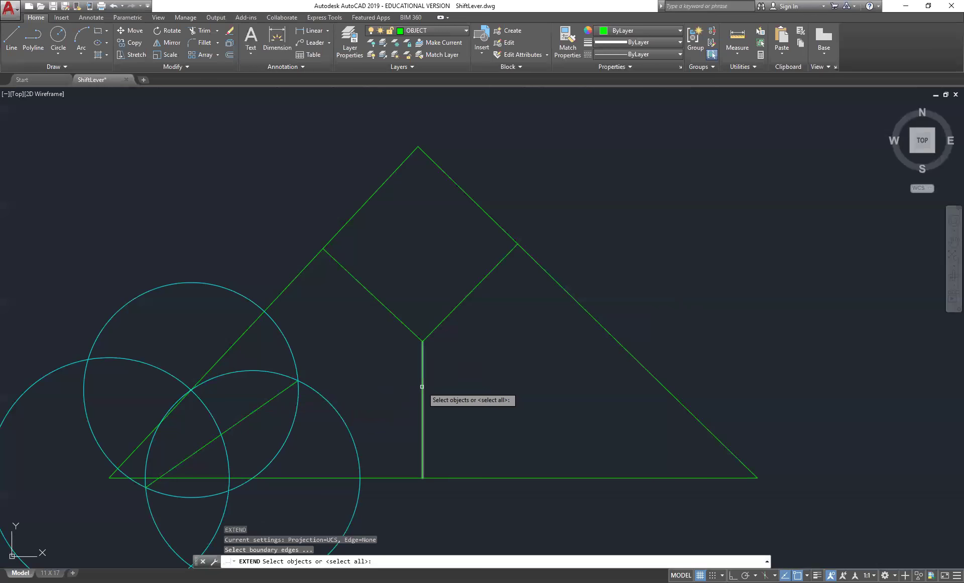
{"action": "left_click", "coordinate": [422, 385]}
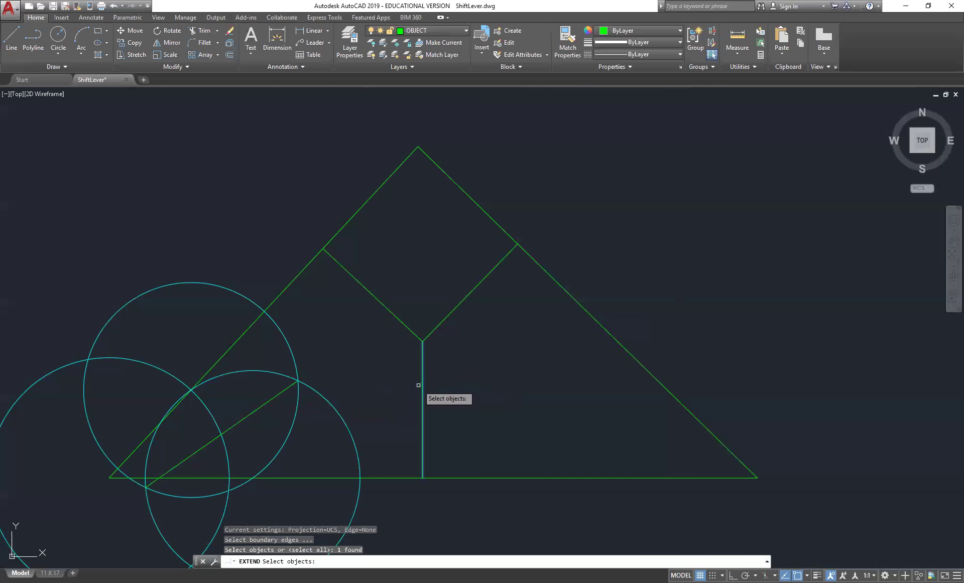
{"action": "key", "text": "space"}
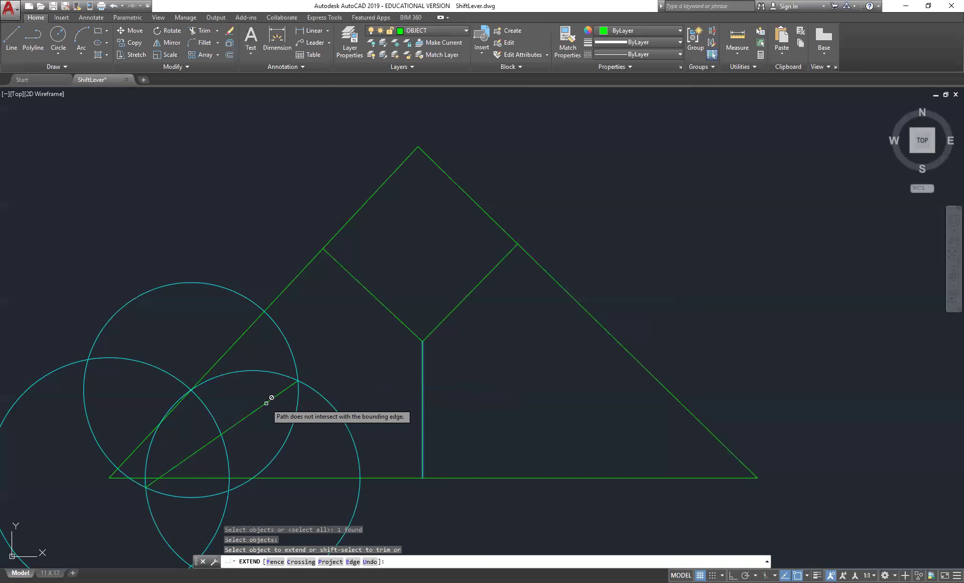
{"action": "left_click", "coordinate": [272, 398]}
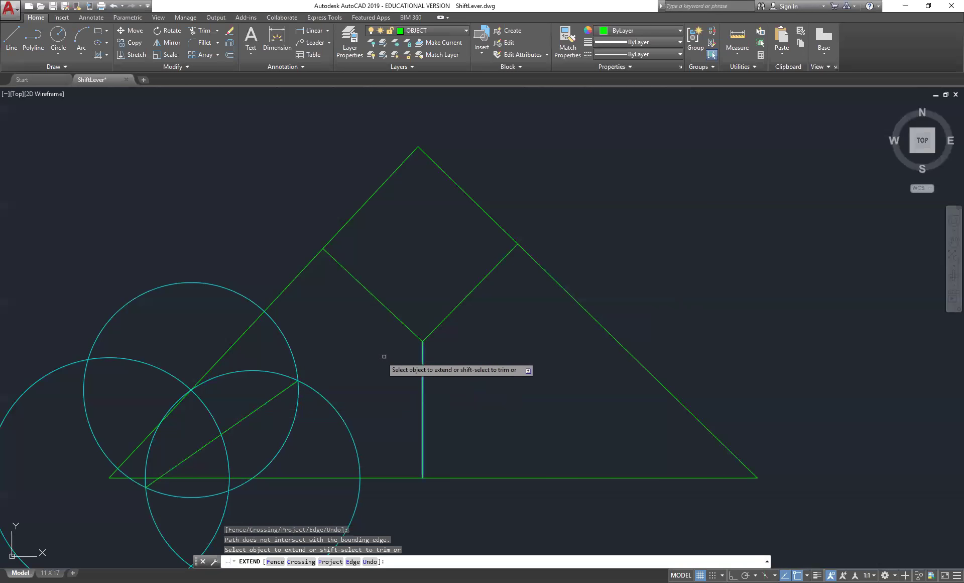
{"action": "key", "text": "Escape"}
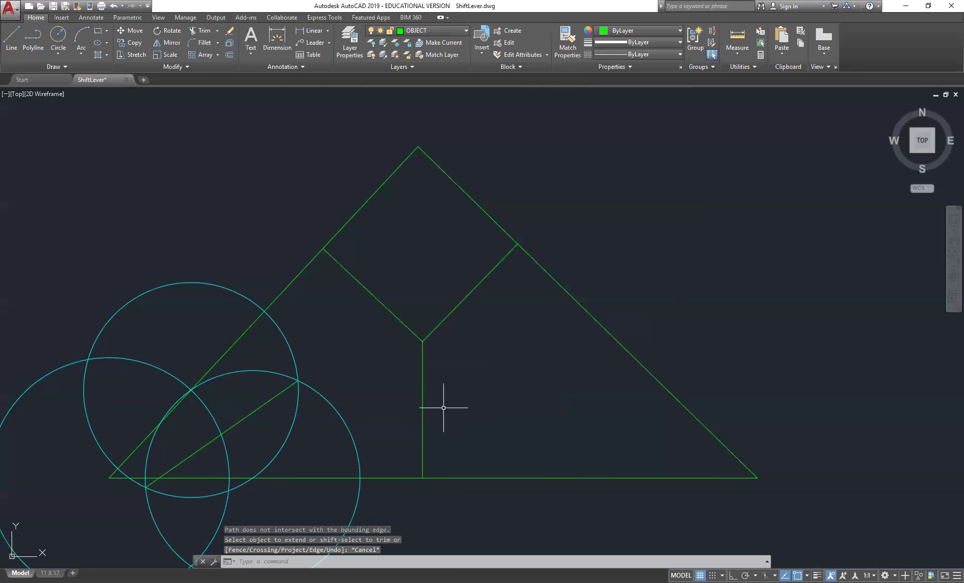
{"action": "type", "text": "EX"}
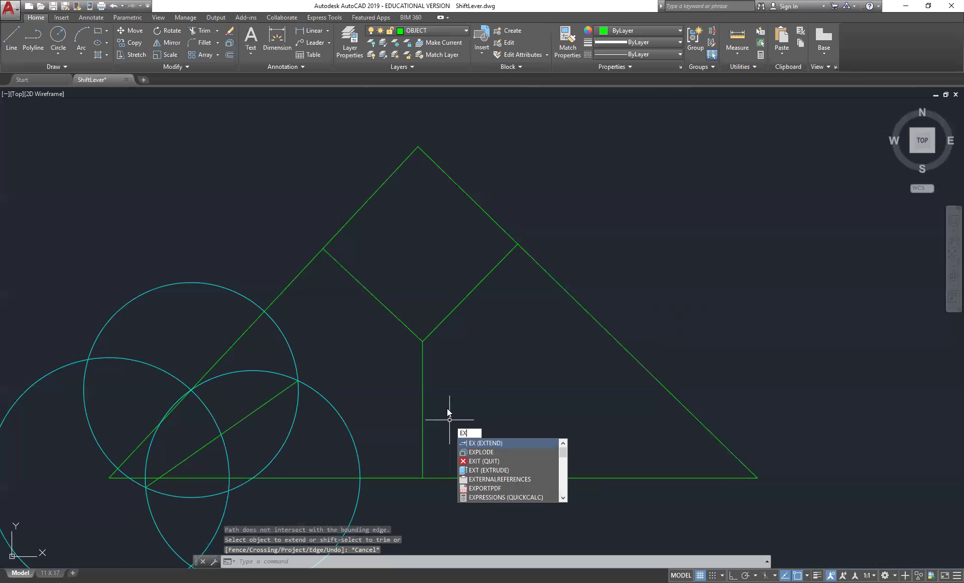
{"action": "key", "text": "Return"}
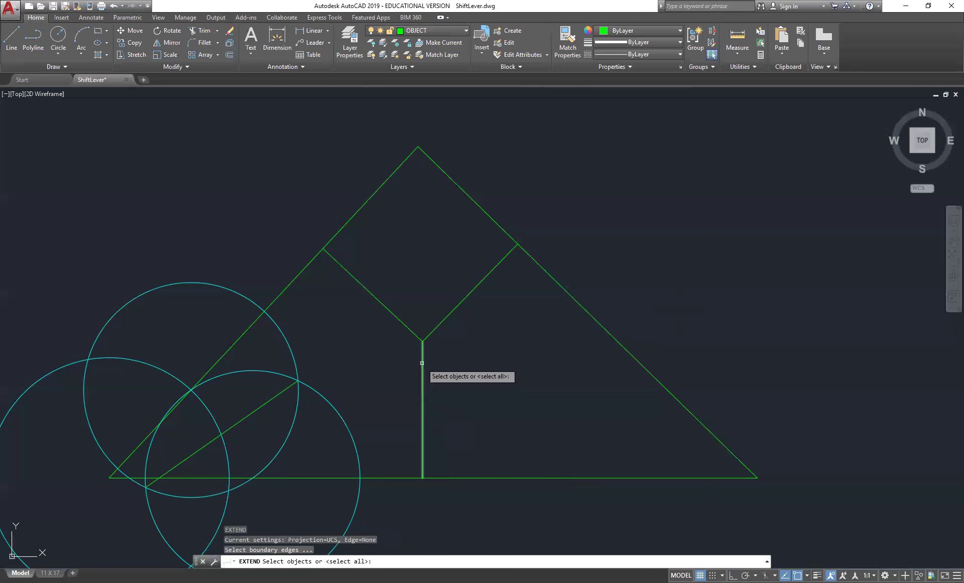
{"action": "left_click", "coordinate": [423, 363]}
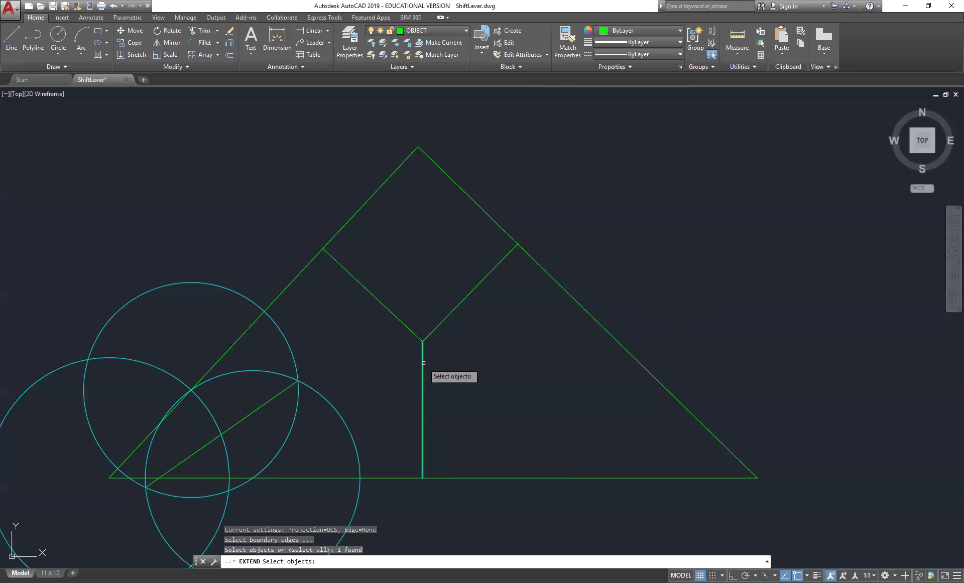
{"action": "left_click", "coordinate": [269, 401]}
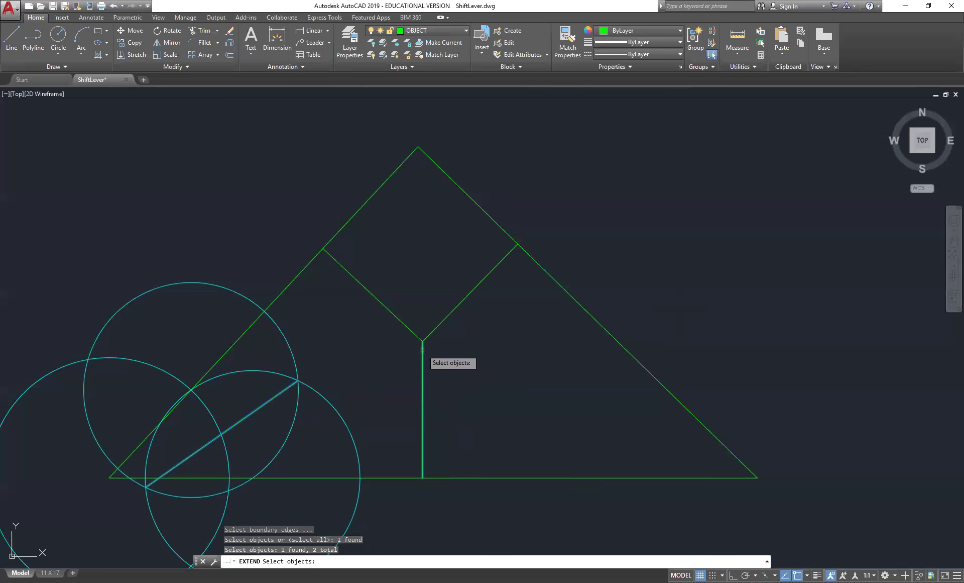
{"action": "key", "text": "Escape"}
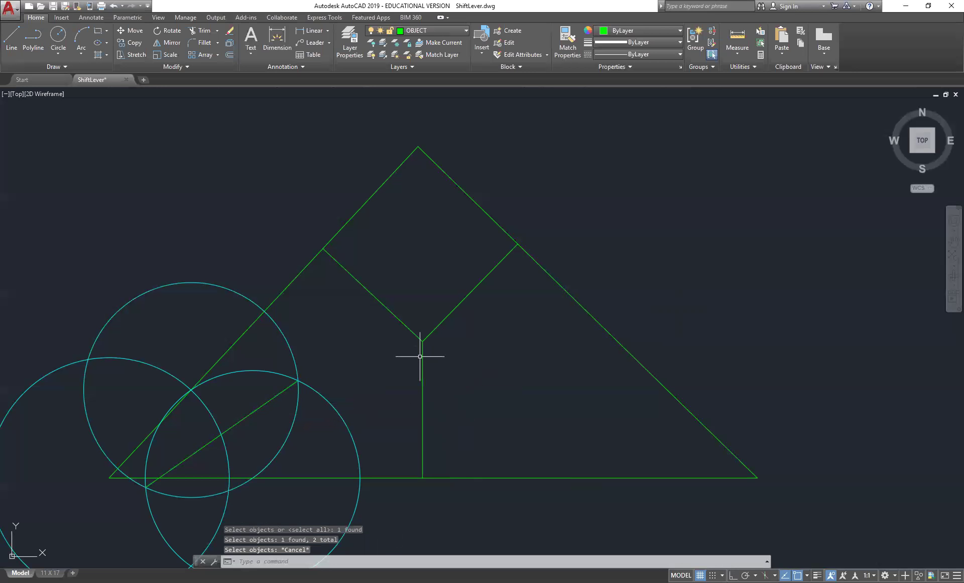
{"action": "type", "text": "EX"}
{"action": "key", "text": "Return"}
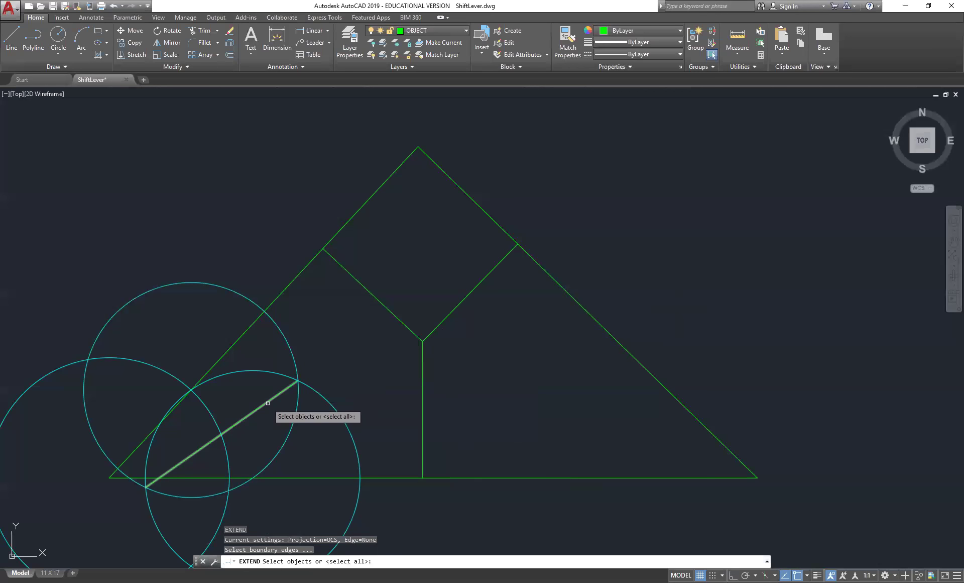
{"action": "left_click", "coordinate": [267, 402]}
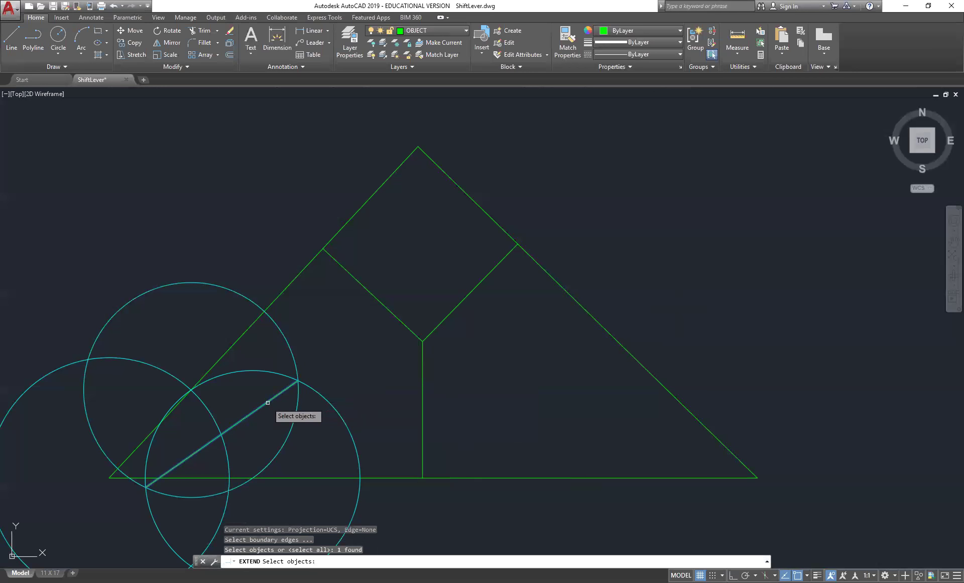
{"action": "key", "text": "Return"}
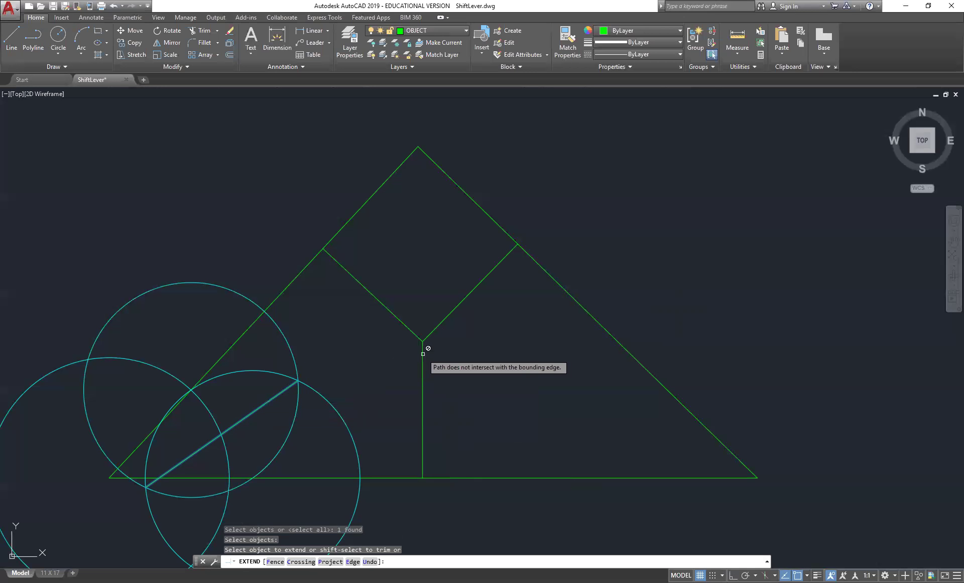
{"action": "left_click", "coordinate": [424, 353]}
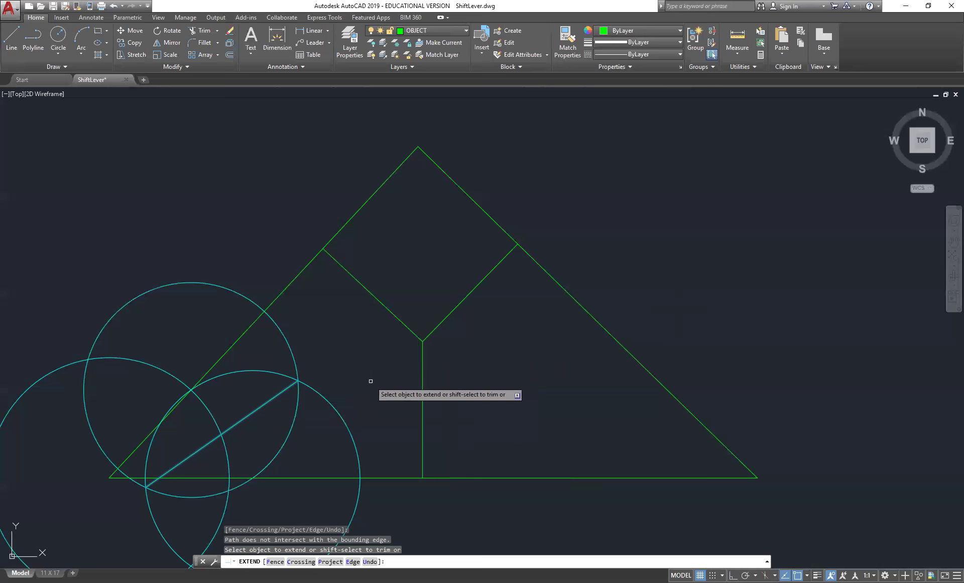
{"action": "key", "text": "Escape"}
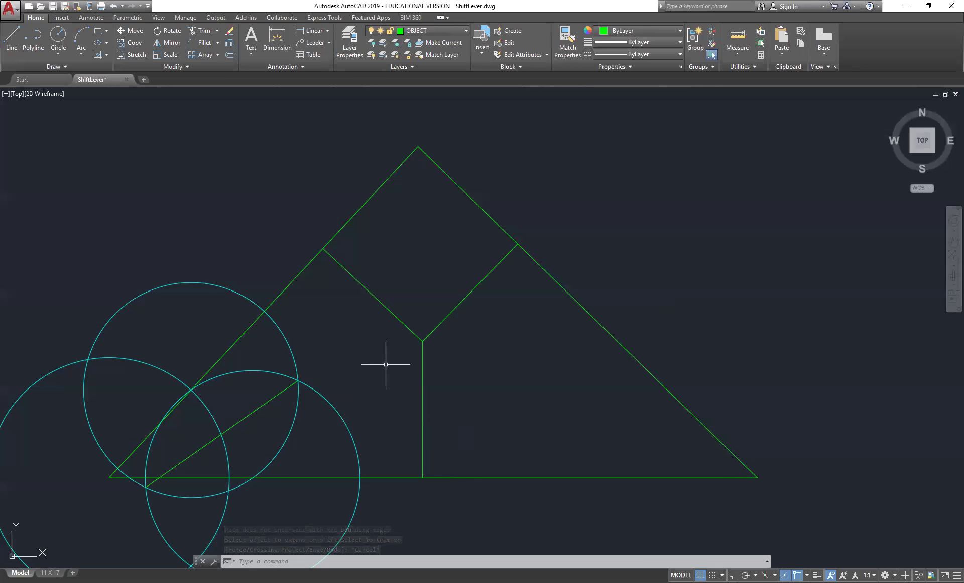
{"action": "type", "text": "E"}
Erase the three construction circles, the new diagonal and the inner vertical and diagonal lines.
{"action": "key", "text": "Return"}
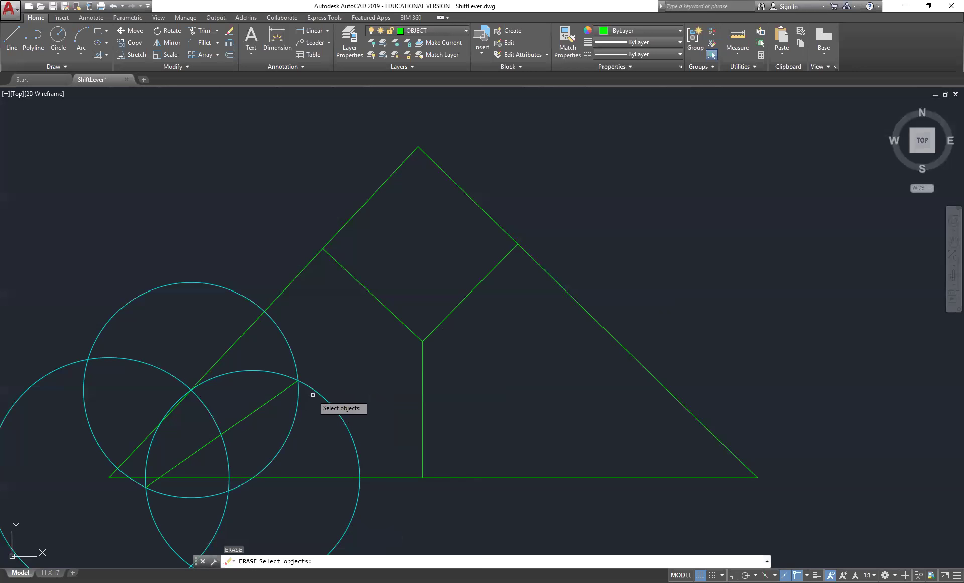
{"action": "left_click", "coordinate": [317, 393]}
{"action": "left_click", "coordinate": [297, 366]}
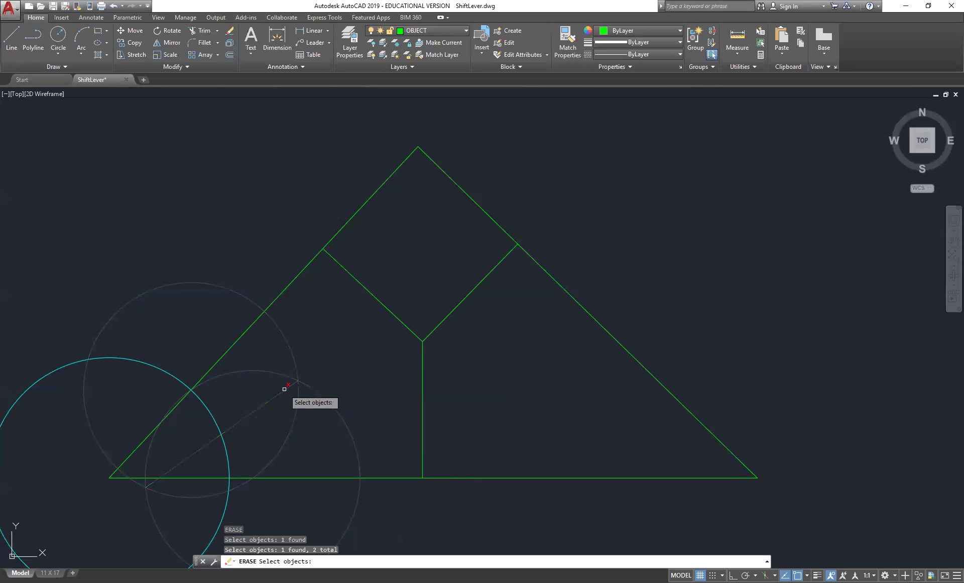
{"action": "left_click", "coordinate": [282, 390]}
{"action": "left_click", "coordinate": [423, 413]}
{"action": "left_click", "coordinate": [459, 307]}
{"action": "left_click", "coordinate": [402, 320]}
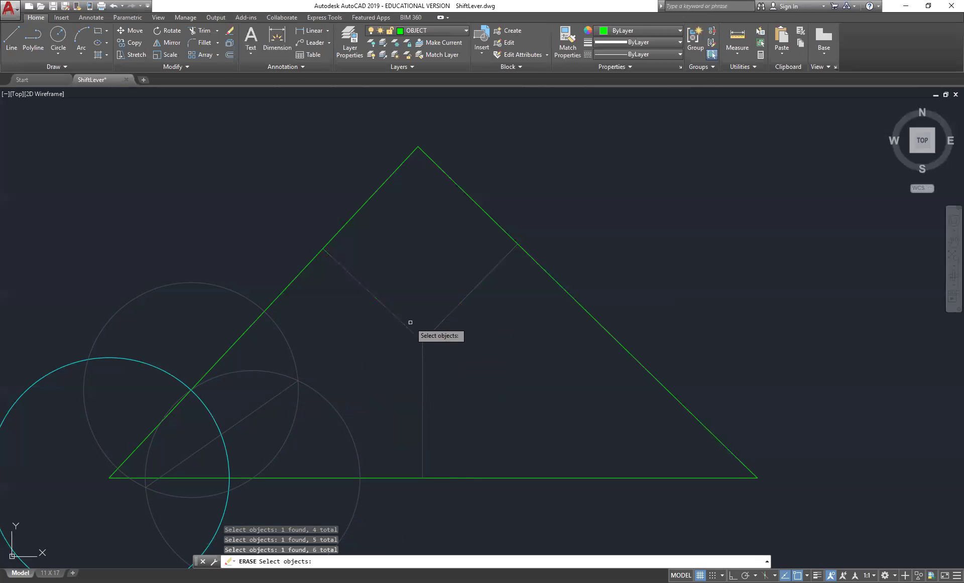
{"action": "left_click", "coordinate": [213, 423]}
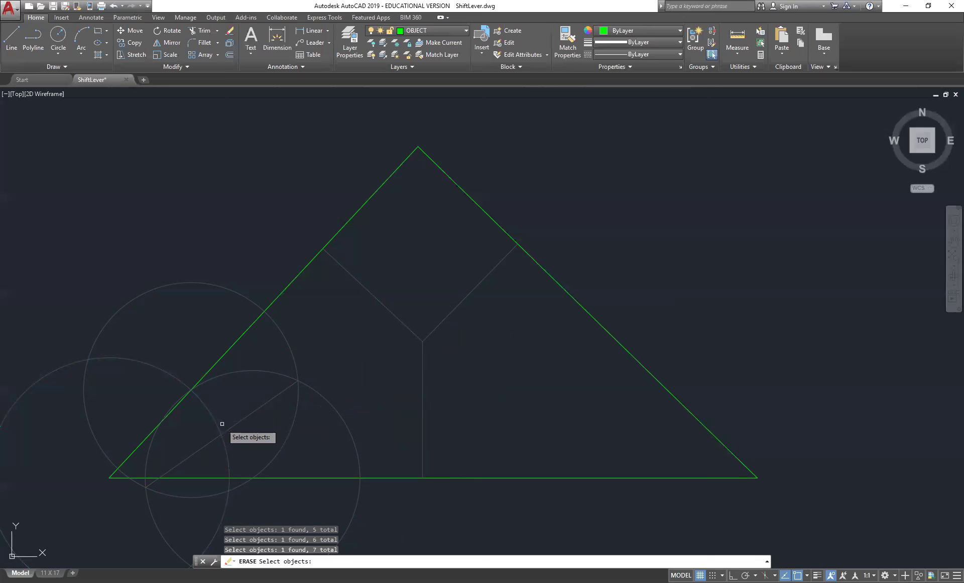
{"action": "key", "text": "Return"}
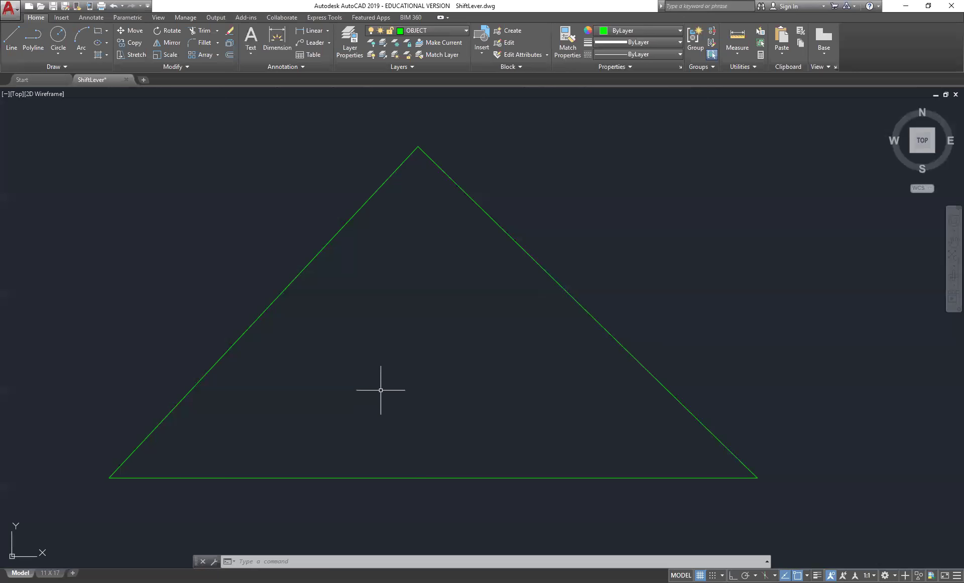
Draw a Center, Radius circle centred on the triangle's lower-left vertex.
{"action": "left_click", "coordinate": [61, 54]}
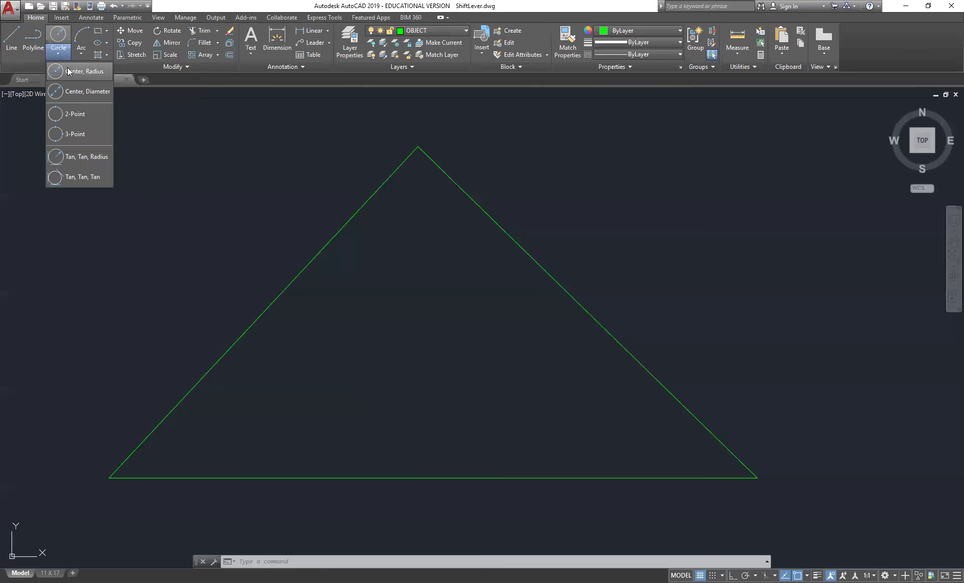
{"action": "left_click", "coordinate": [71, 71]}
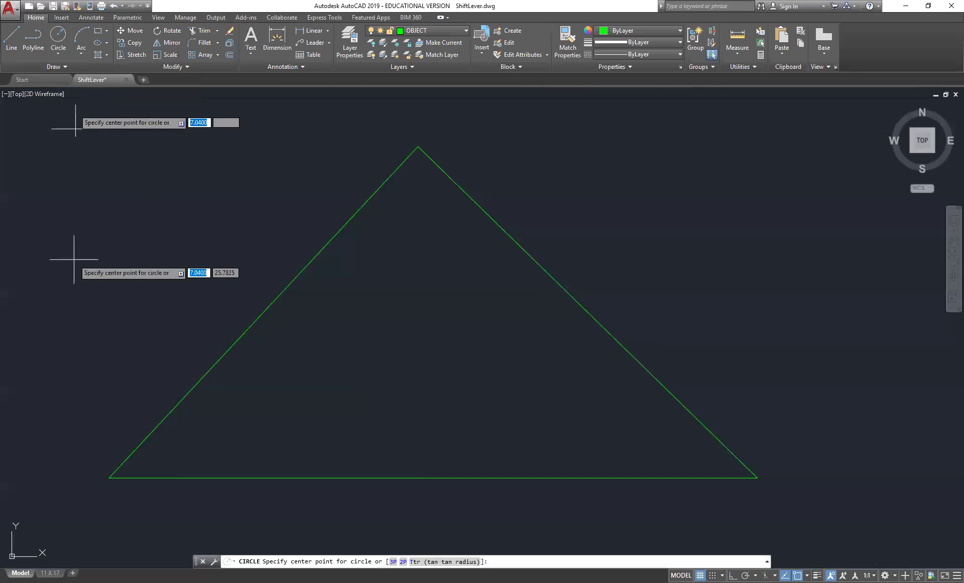
{"action": "left_click", "coordinate": [109, 477]}
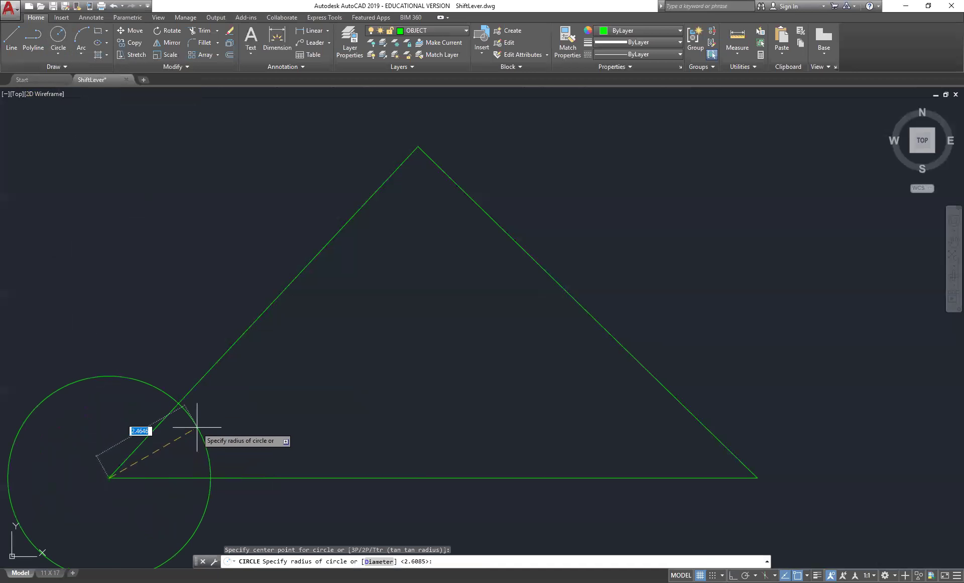
{"action": "left_click", "coordinate": [196, 427]}
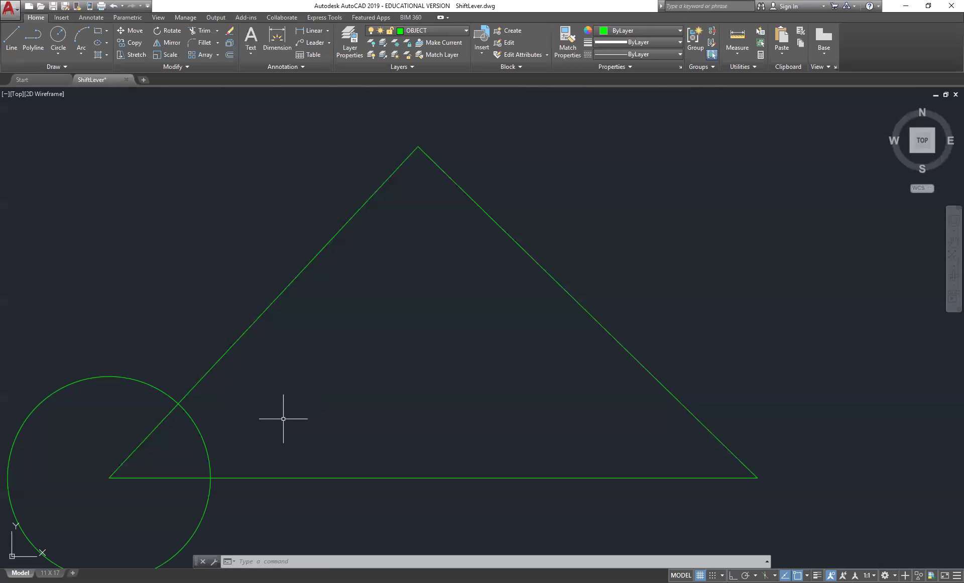
Draw a chord between the circle's crossings of the left edge and the base.
{"action": "type", "text": "L"}
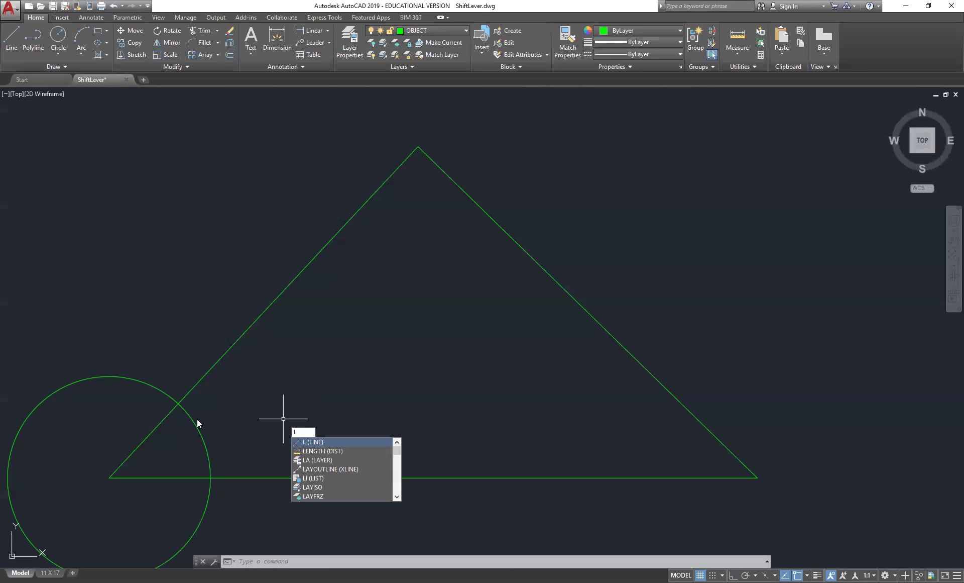
{"action": "key", "text": "Return"}
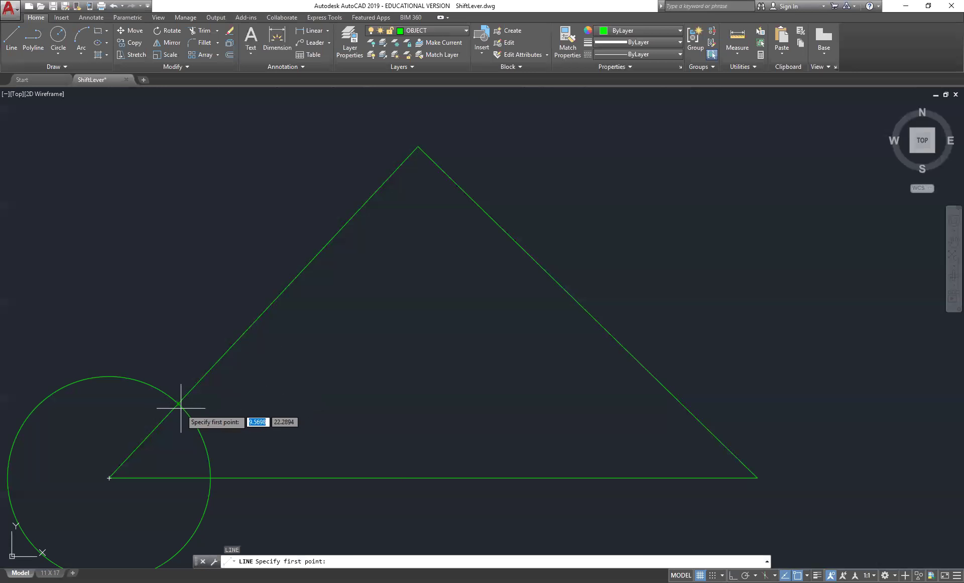
{"action": "left_click", "coordinate": [178, 402]}
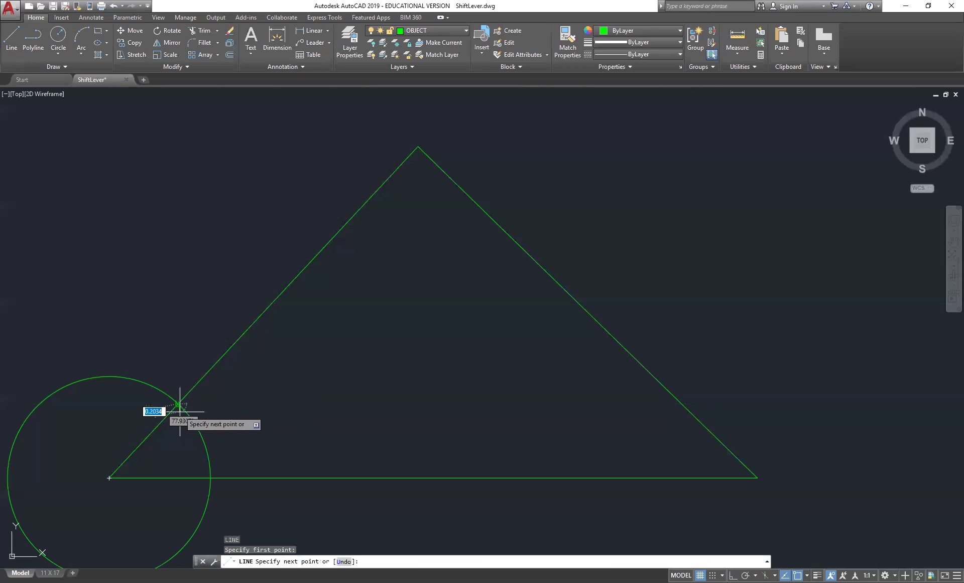
{"action": "left_click", "coordinate": [210, 477]}
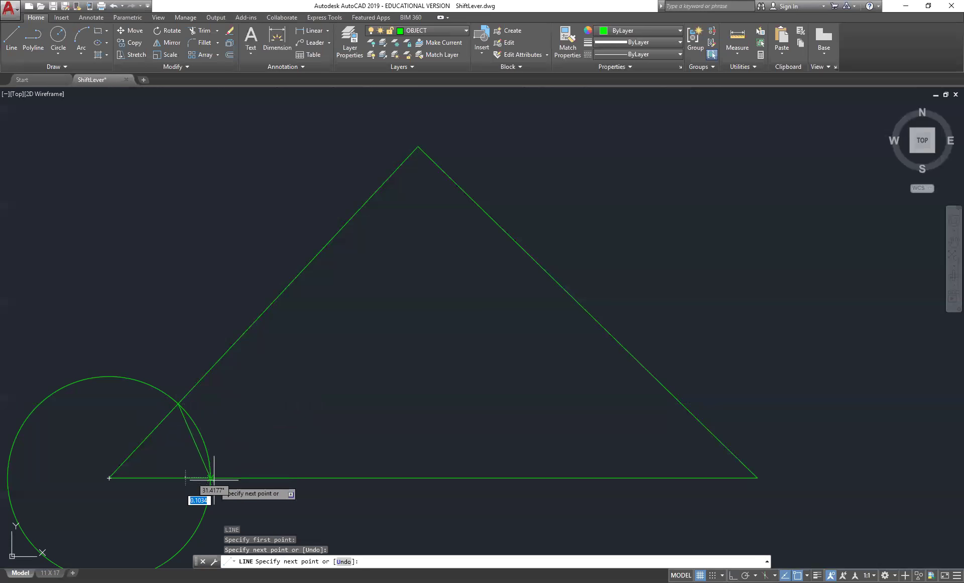
{"action": "key", "text": "Return"}
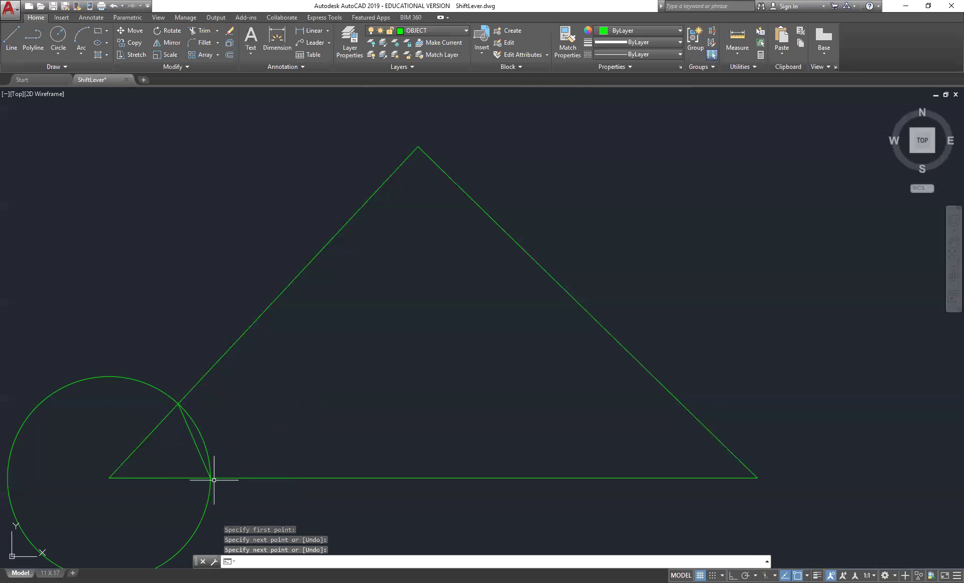
Draw a line from the lower-left corner to the chord's midpoint using the MID snap.
{"action": "type", "text": "l"}
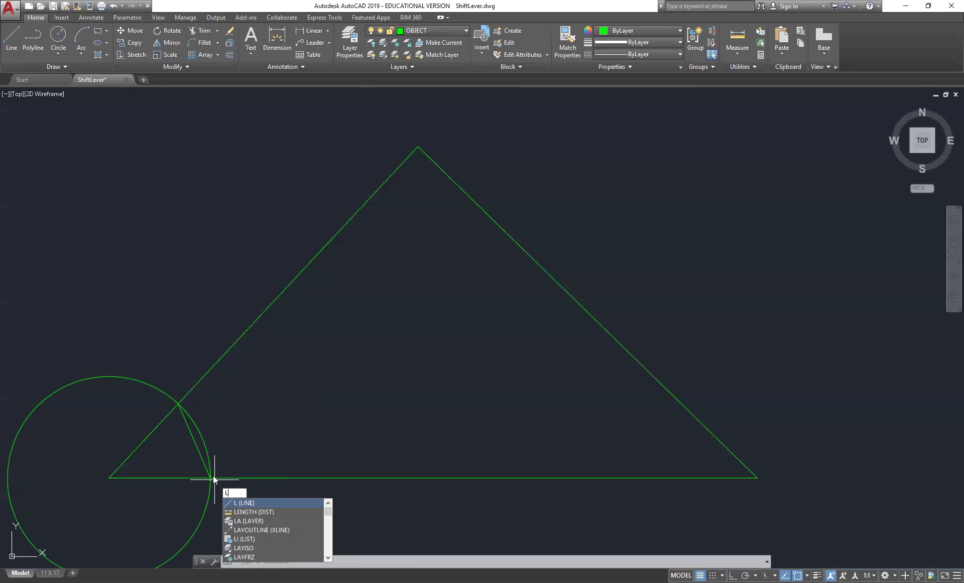
{"action": "key", "text": "Return"}
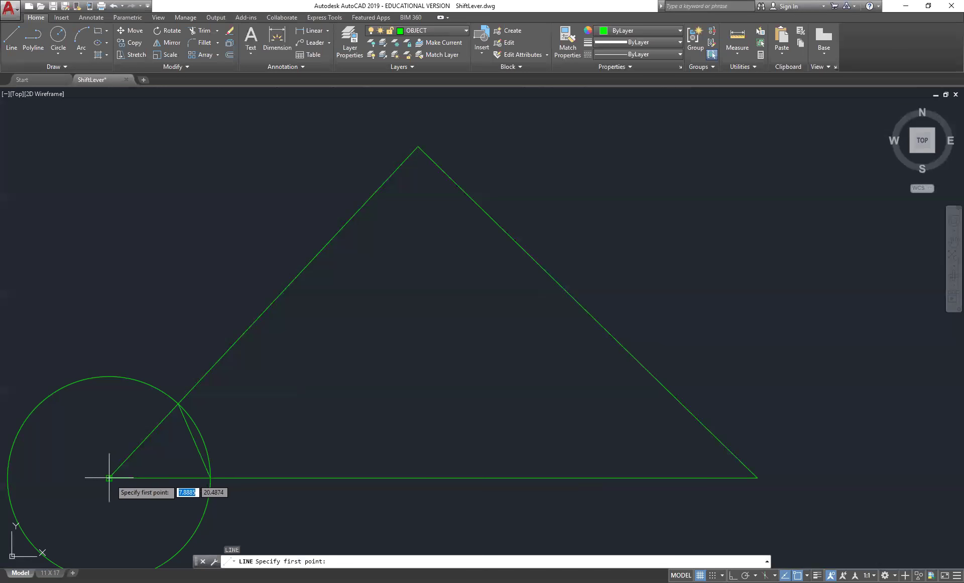
{"action": "left_click", "coordinate": [110, 477]}
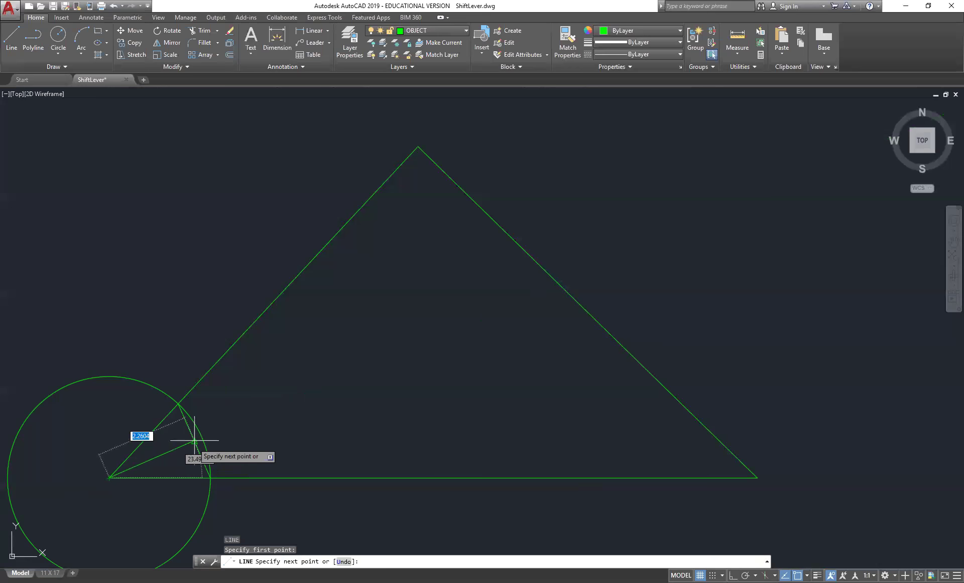
{"action": "type", "text": "mid"}
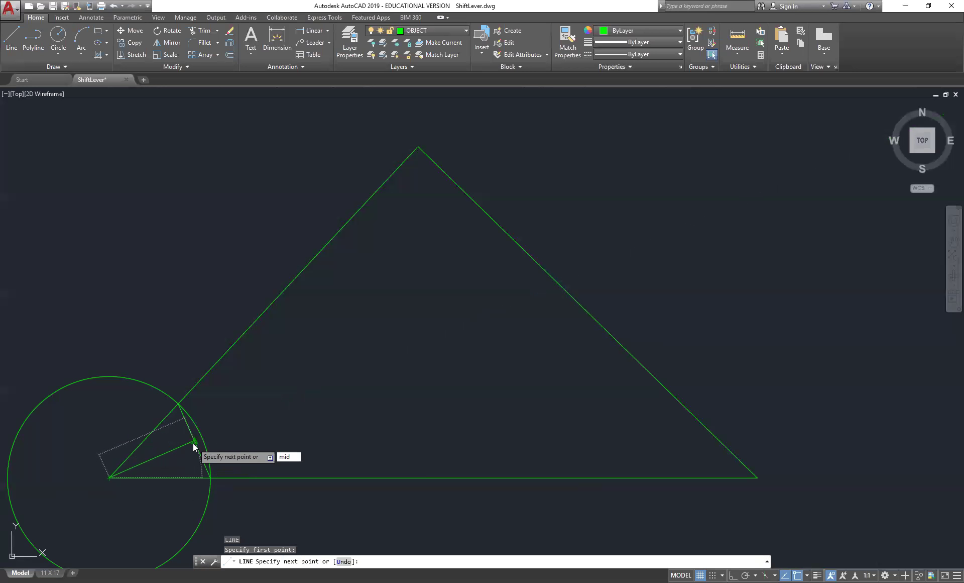
{"action": "key", "text": "Return"}
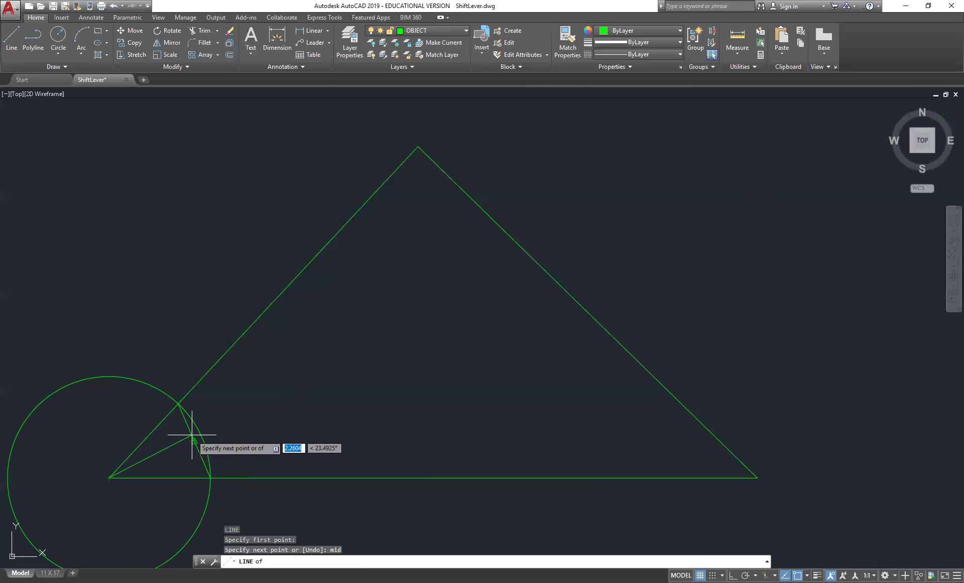
{"action": "scroll", "coordinate": [192, 434], "scroll_direction": "up", "scroll_amount": 5}
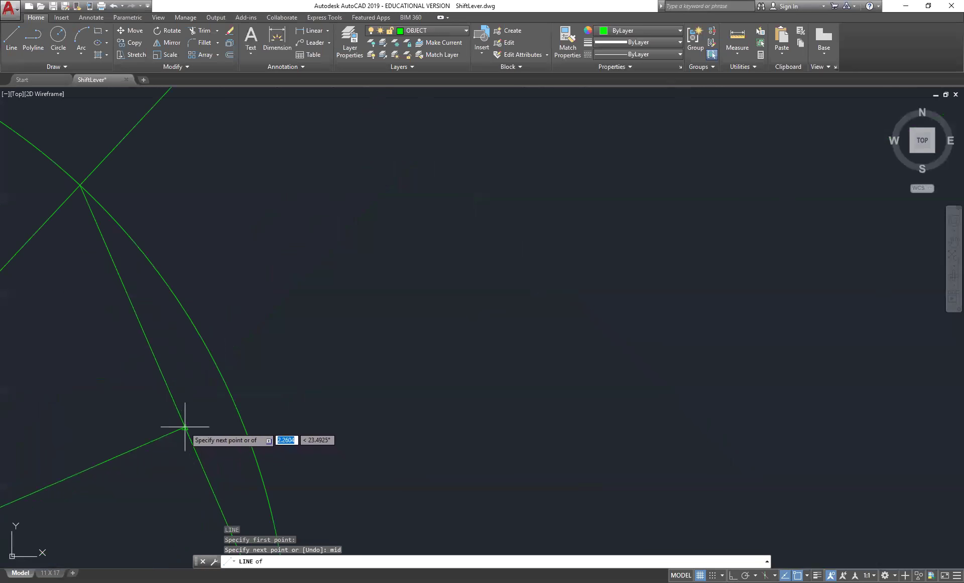
{"action": "left_click", "coordinate": [185, 427]}
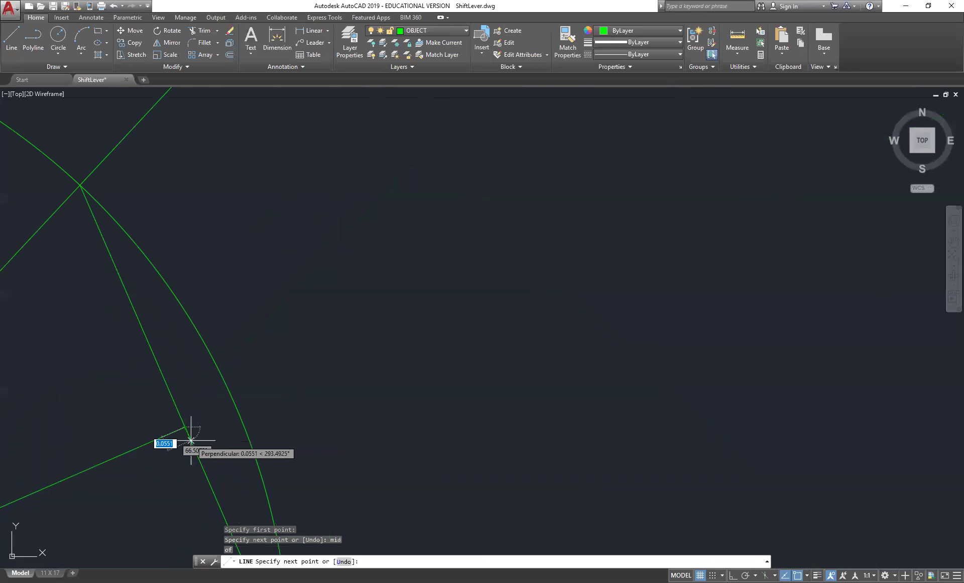
{"action": "key", "text": "Return"}
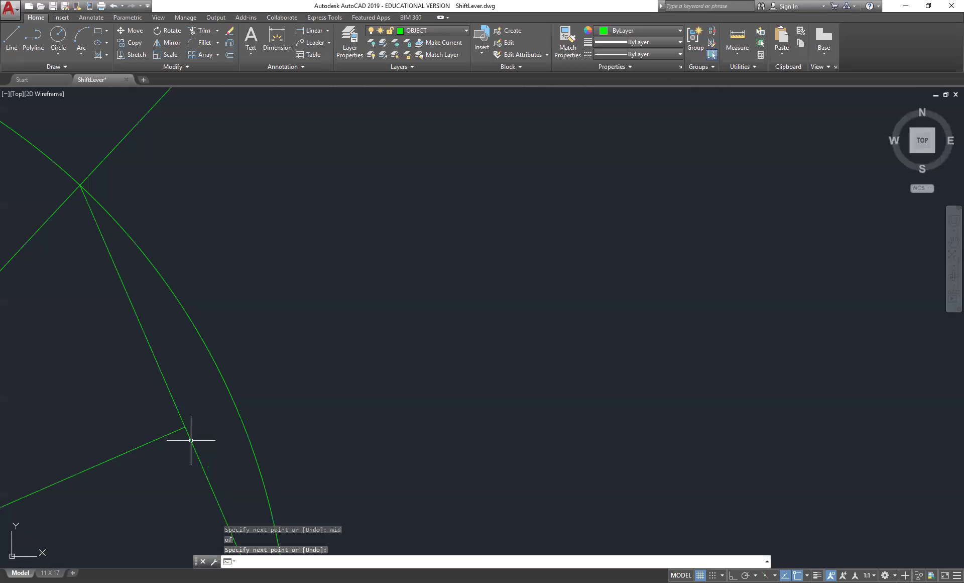
Erase the helper circle and chord, keeping the line from the lower-left corner.
{"action": "key", "text": "Return"}
{"action": "type", "text": "e"}
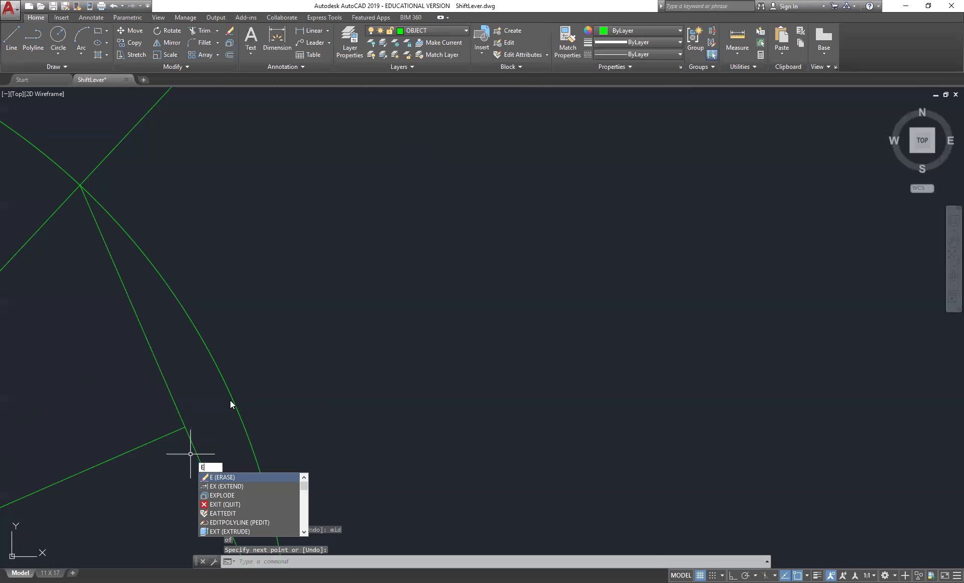
{"action": "key", "text": "Return"}
{"action": "left_click", "coordinate": [230, 402]}
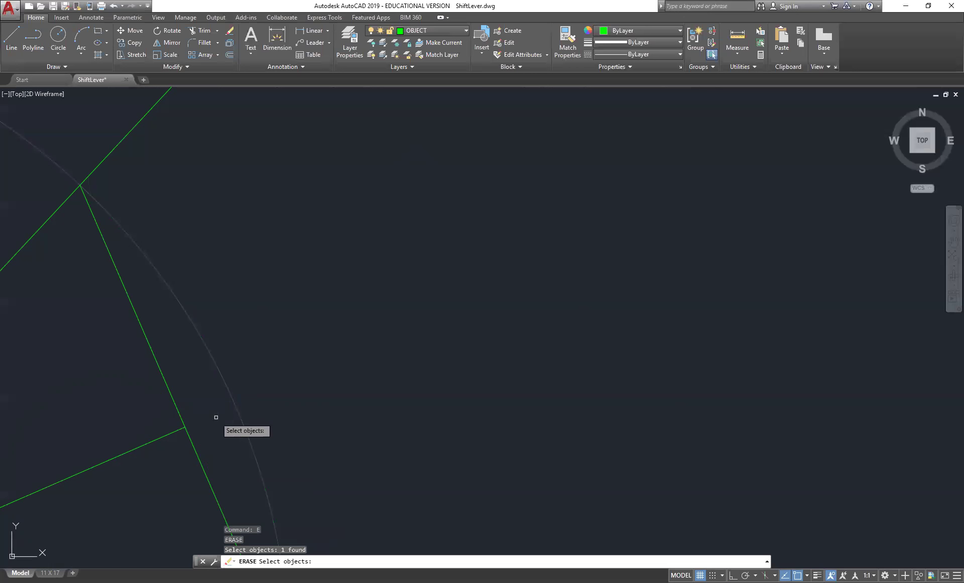
{"action": "left_click", "coordinate": [195, 448]}
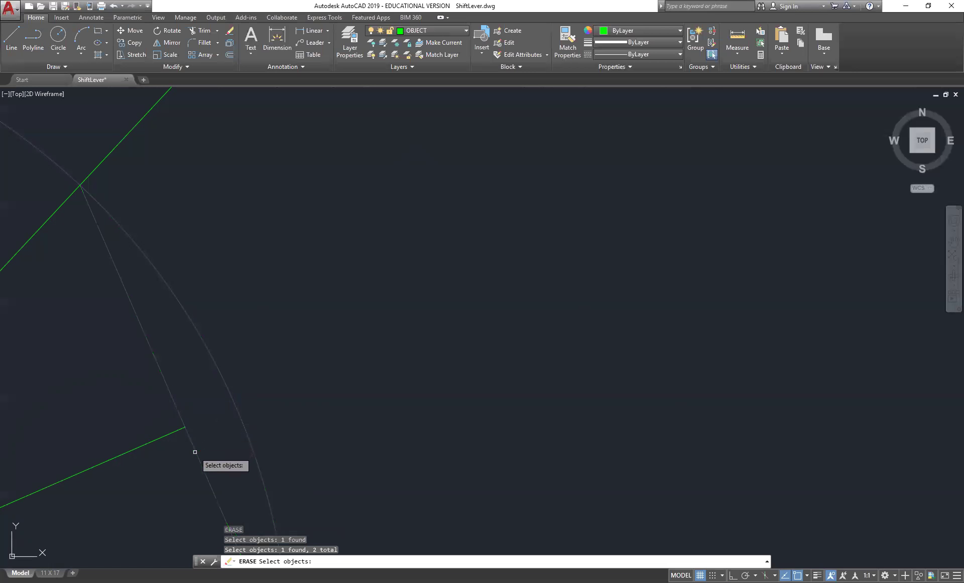
{"action": "key", "text": "Return"}
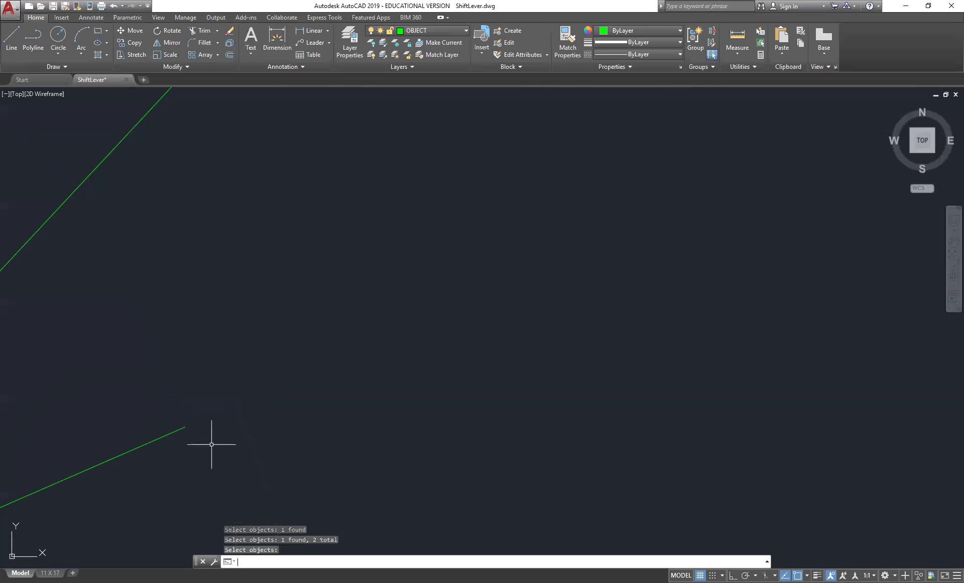
{"action": "type", "text": "EX"}
{"action": "scroll", "coordinate": [260, 426], "scroll_direction": "down", "scroll_amount": 2}
{"action": "scroll", "coordinate": [262, 425], "scroll_direction": "down", "scroll_amount": 3}
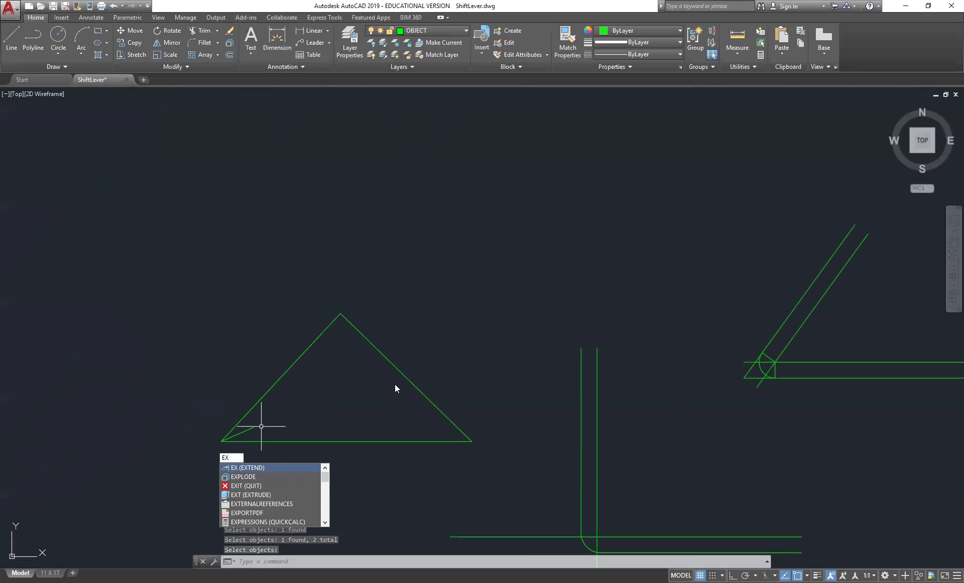
Extend the corner bisector line until it meets the triangle's right edge.
{"action": "left_click", "coordinate": [281, 467]}
{"action": "left_click", "coordinate": [406, 377]}
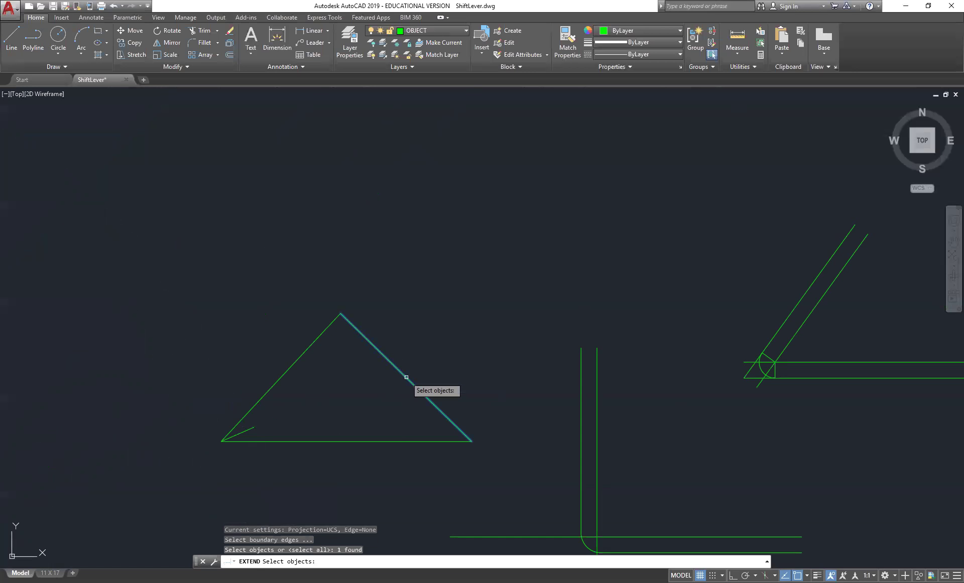
{"action": "key", "text": "Return"}
{"action": "left_click", "coordinate": [248, 430]}
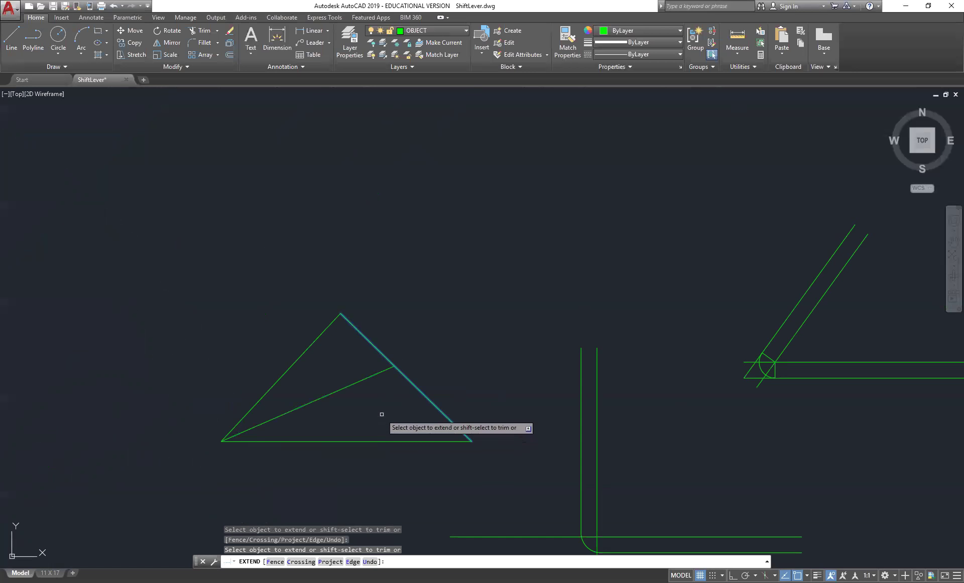
{"action": "key", "text": "Return"}
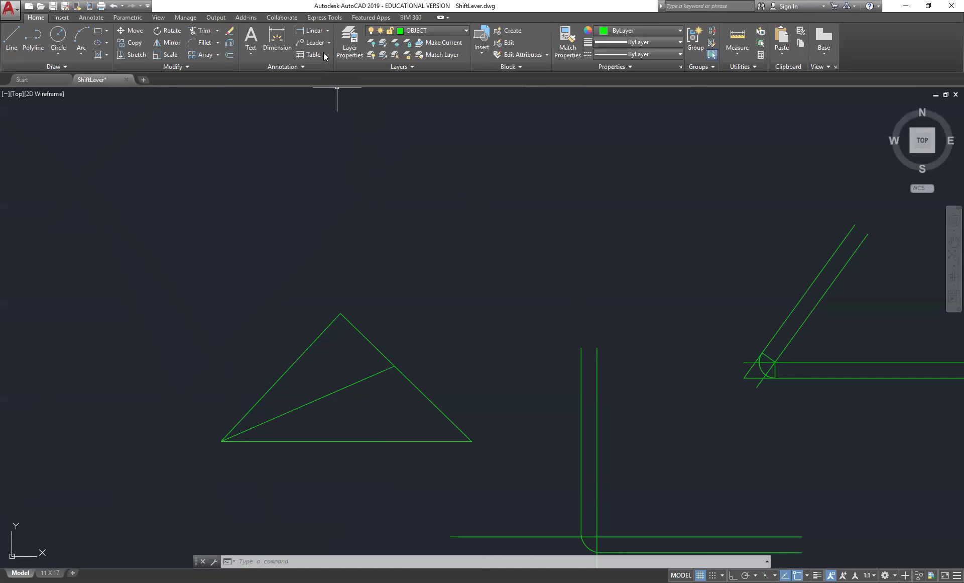
Add a 23° angular dimension between the triangle's left edge and the inner line.
{"action": "left_click", "coordinate": [327, 31]}
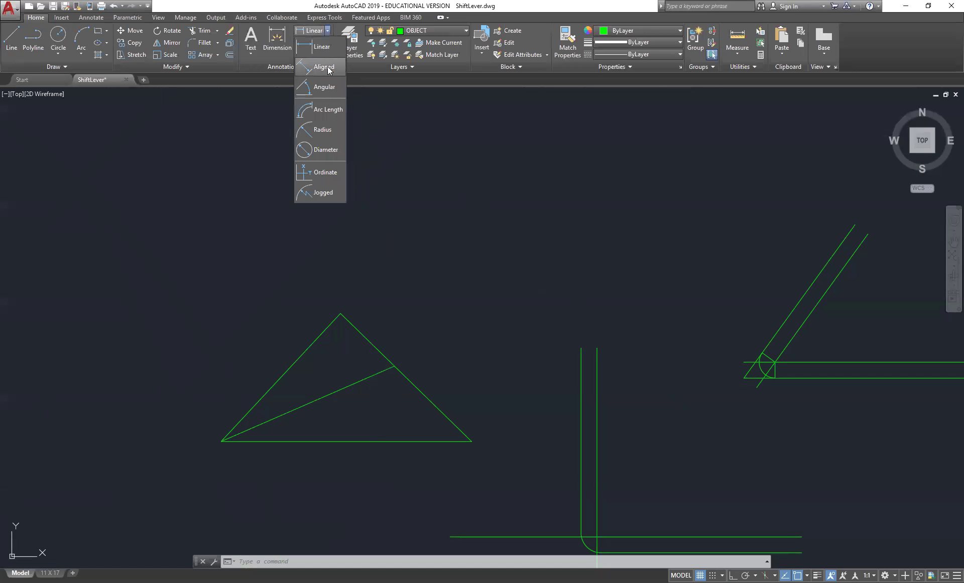
{"action": "left_click", "coordinate": [325, 86]}
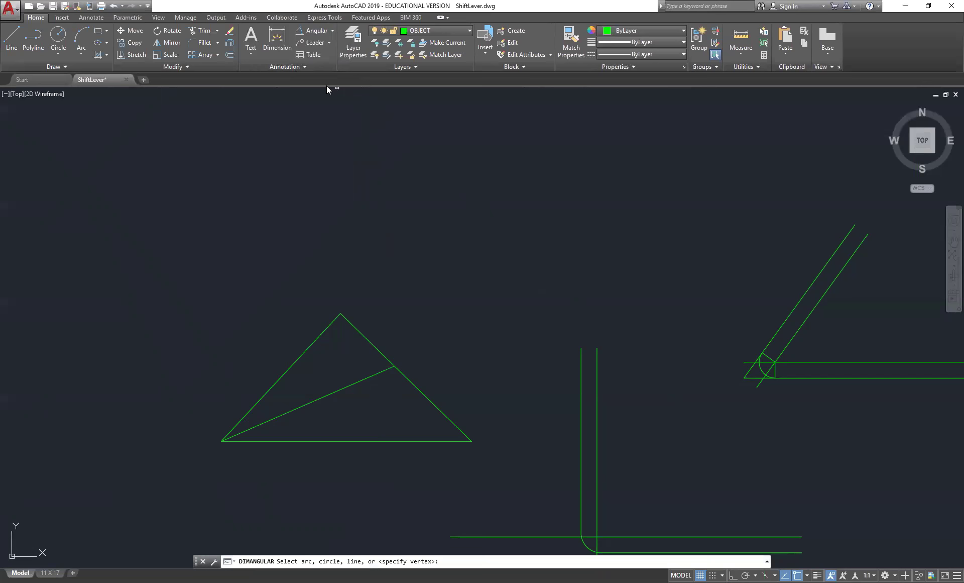
{"action": "left_click", "coordinate": [293, 364]}
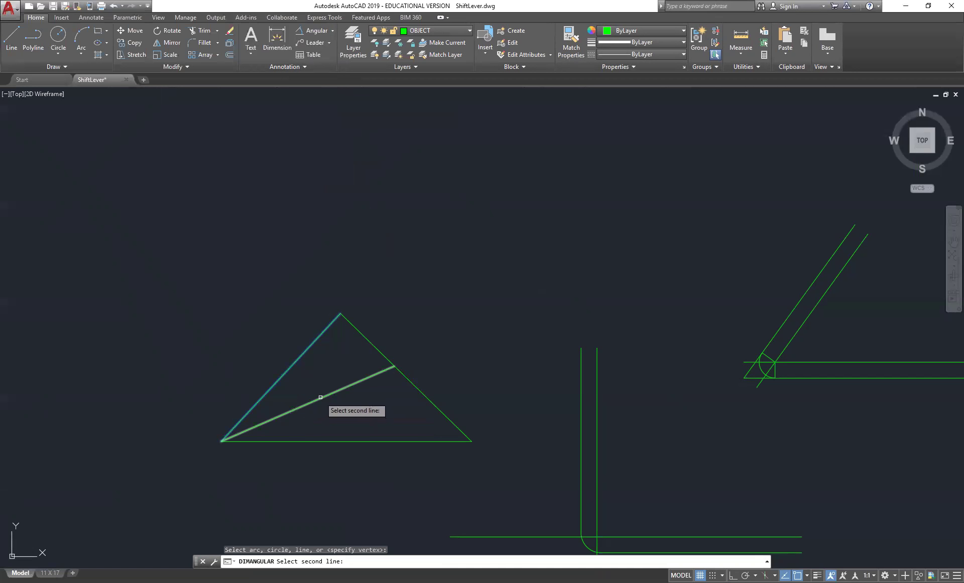
{"action": "left_click", "coordinate": [321, 397]}
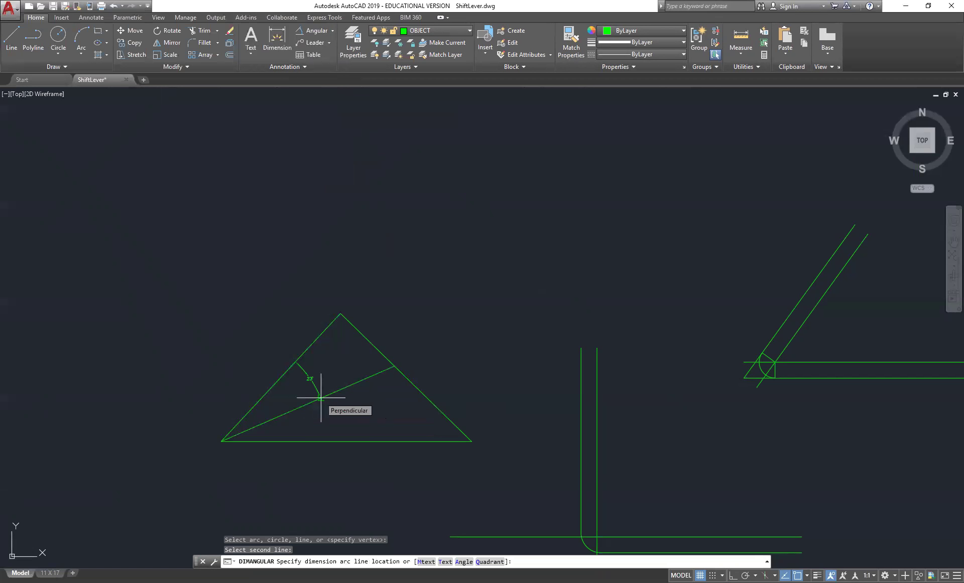
{"action": "key", "text": "Escape"}
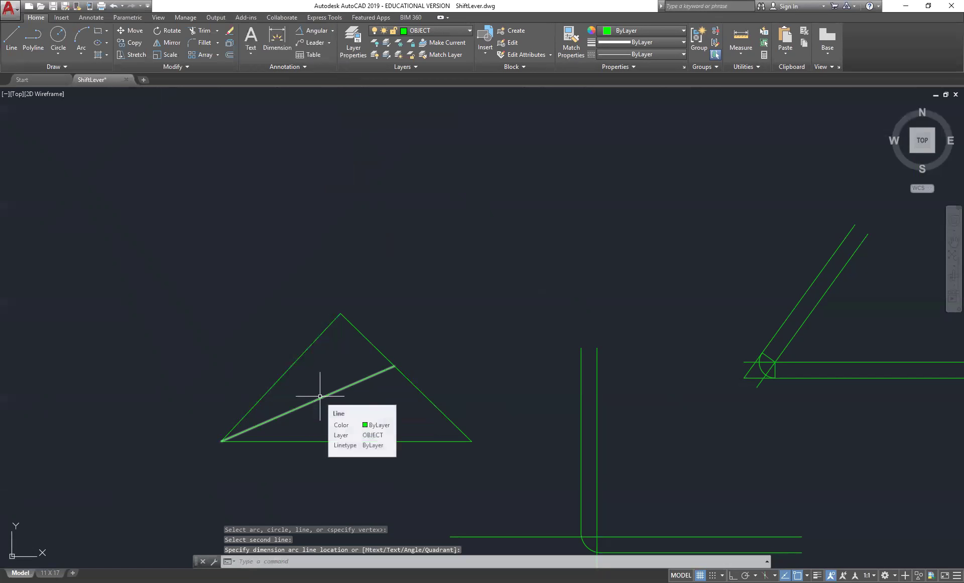
{"action": "left_click", "coordinate": [315, 31]}
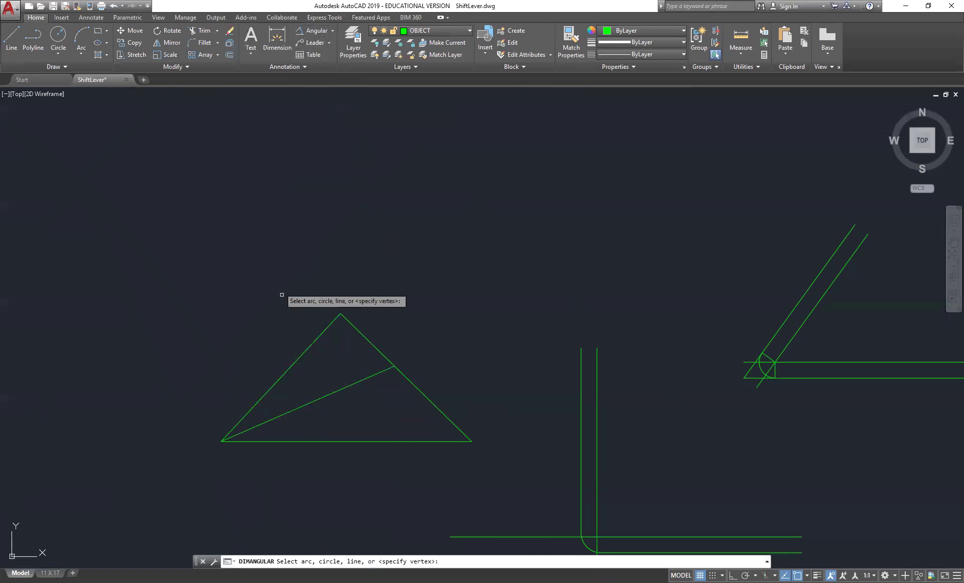
{"action": "left_click", "coordinate": [282, 374]}
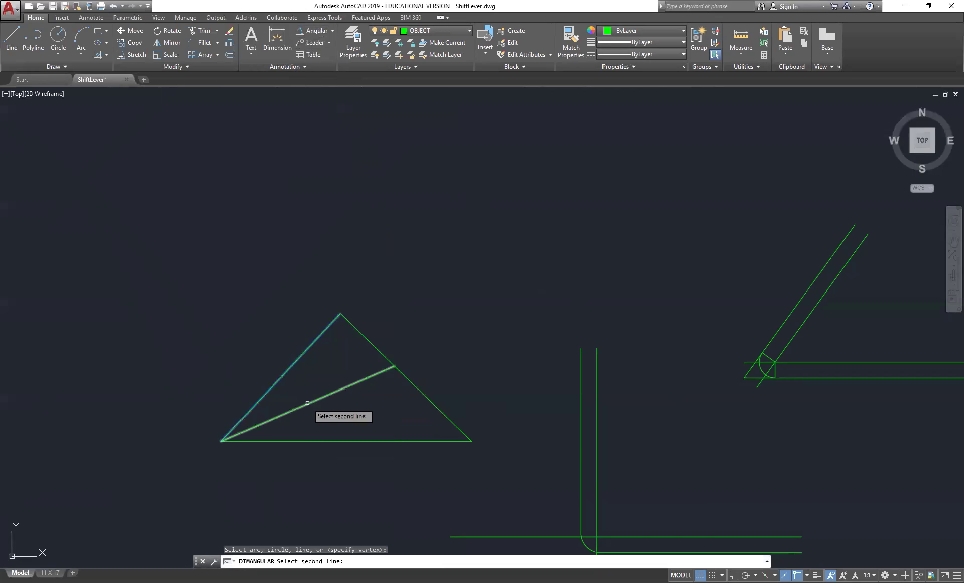
{"action": "left_click", "coordinate": [307, 403]}
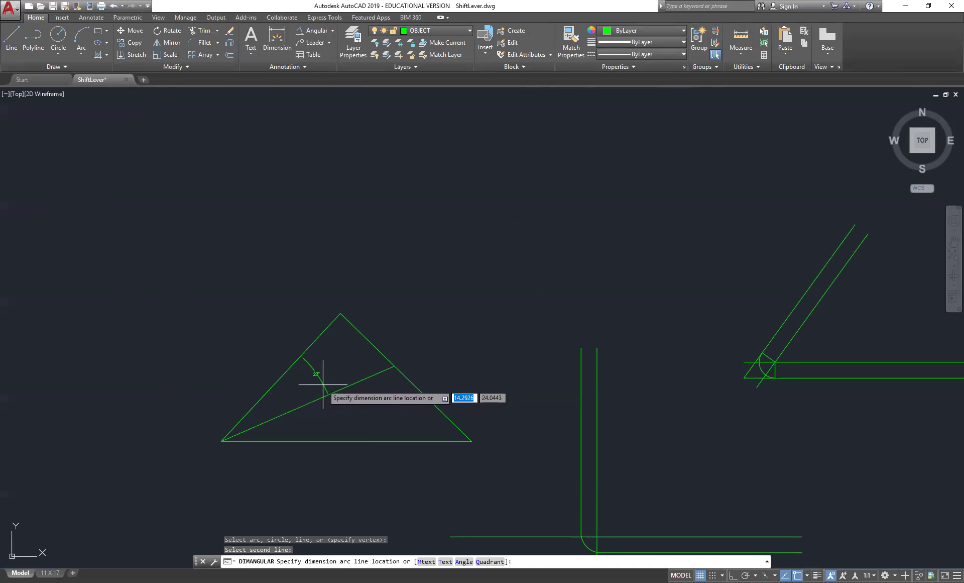
{"action": "left_click", "coordinate": [323, 384]}
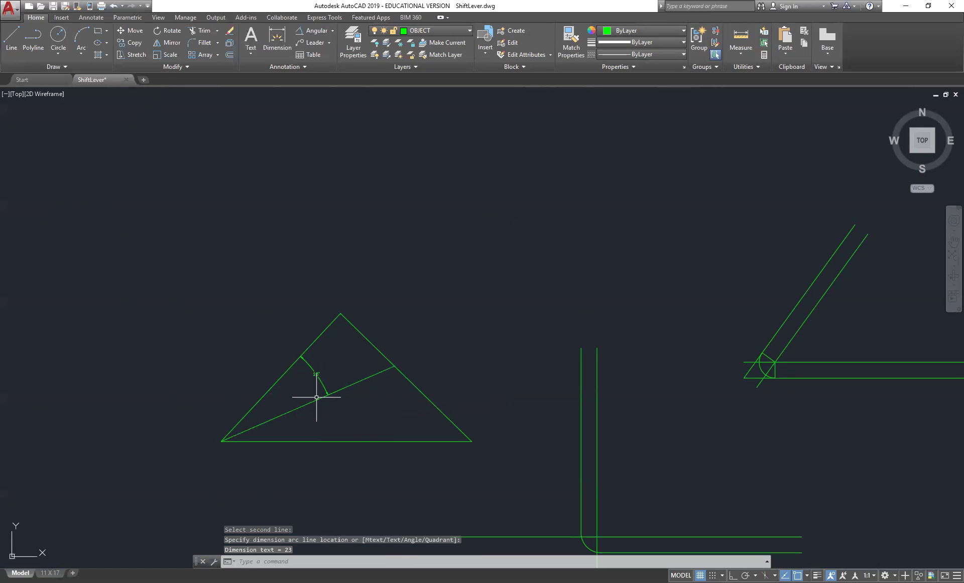
Add the second 23° angular dimension between the inner line and the bottom edge.
{"action": "key", "text": "Return"}
{"action": "left_click", "coordinate": [317, 398]}
{"action": "left_click", "coordinate": [340, 441]}
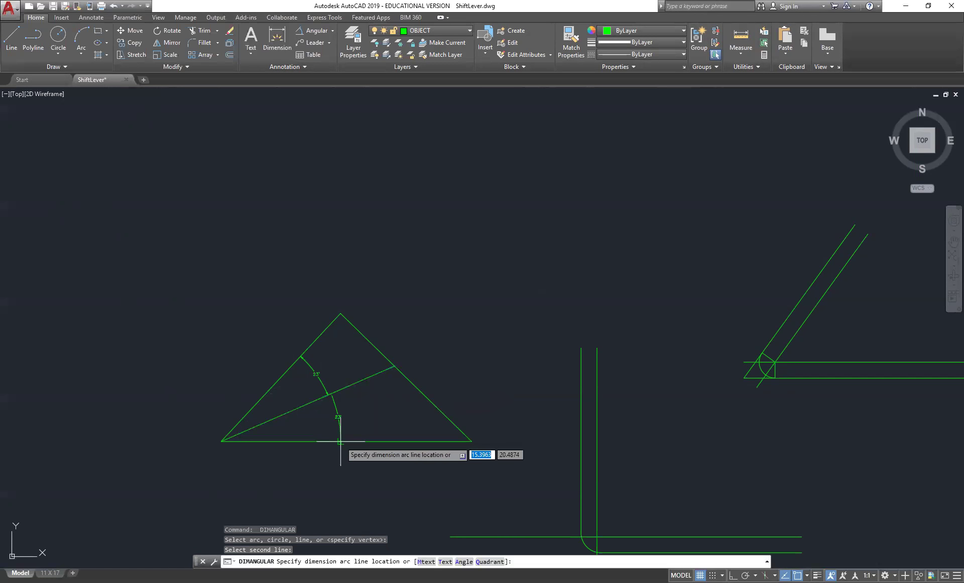
{"action": "left_click", "coordinate": [344, 436]}
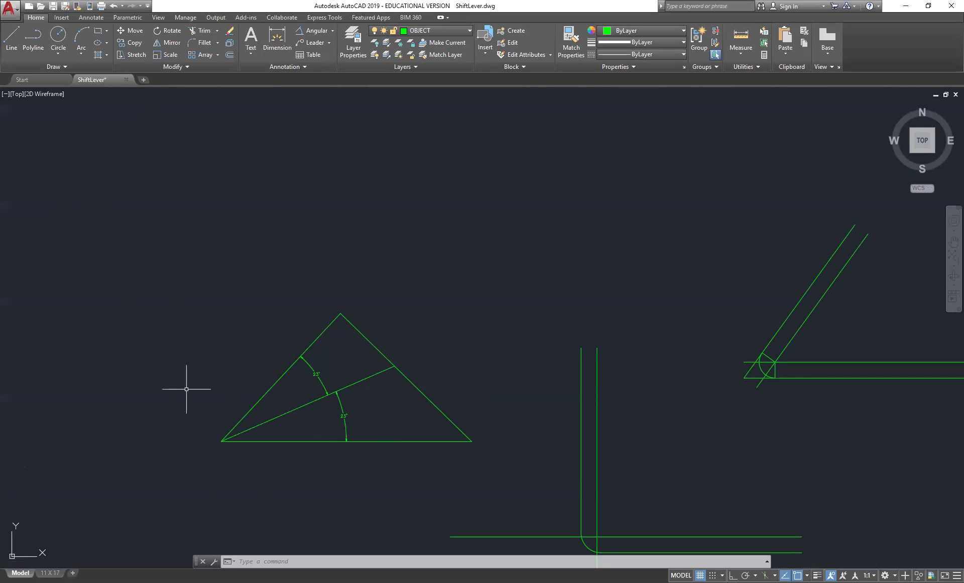
Set the Standard dimension style's primary-unit precision to 0.000000.
{"action": "left_click", "coordinate": [303, 67]}
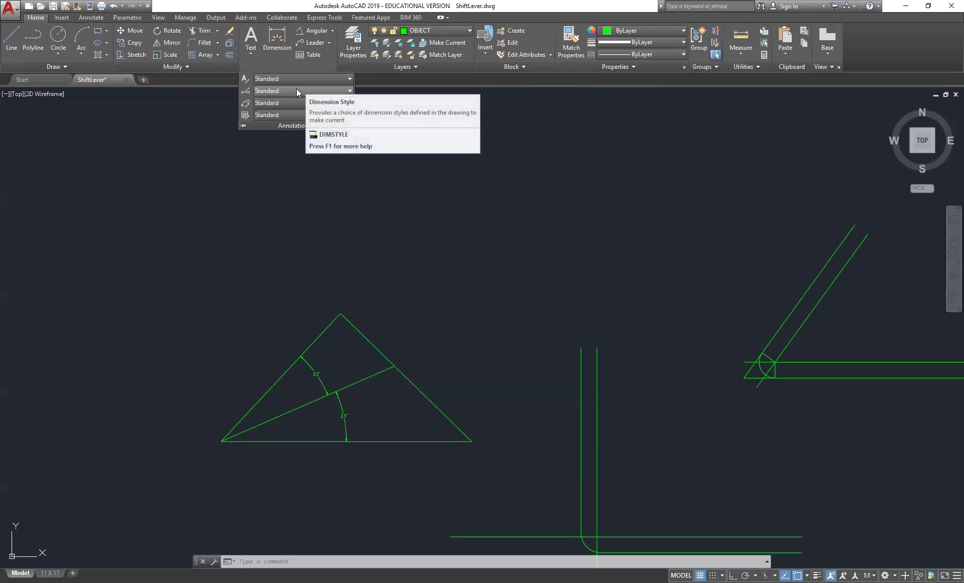
{"action": "left_click", "coordinate": [297, 90]}
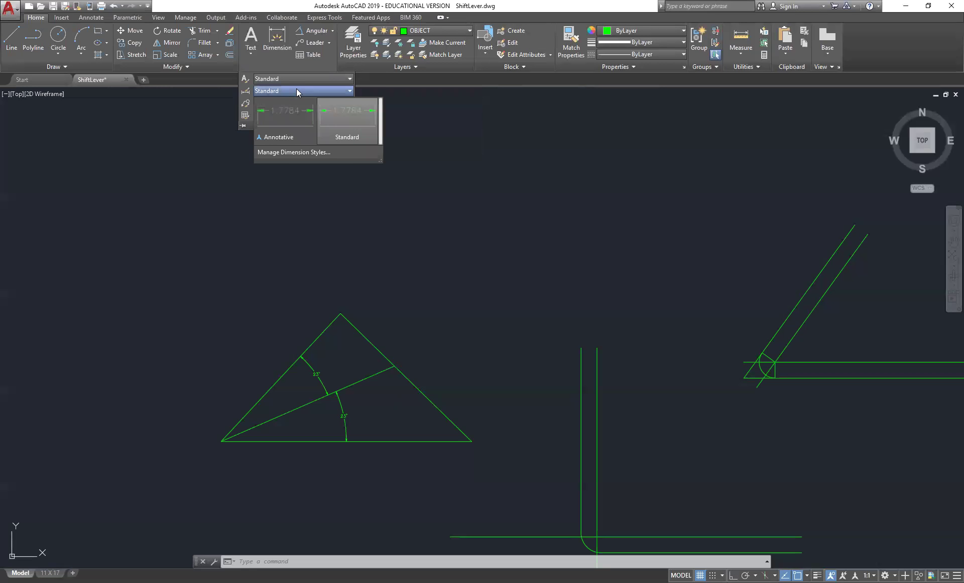
{"action": "left_click", "coordinate": [300, 152]}
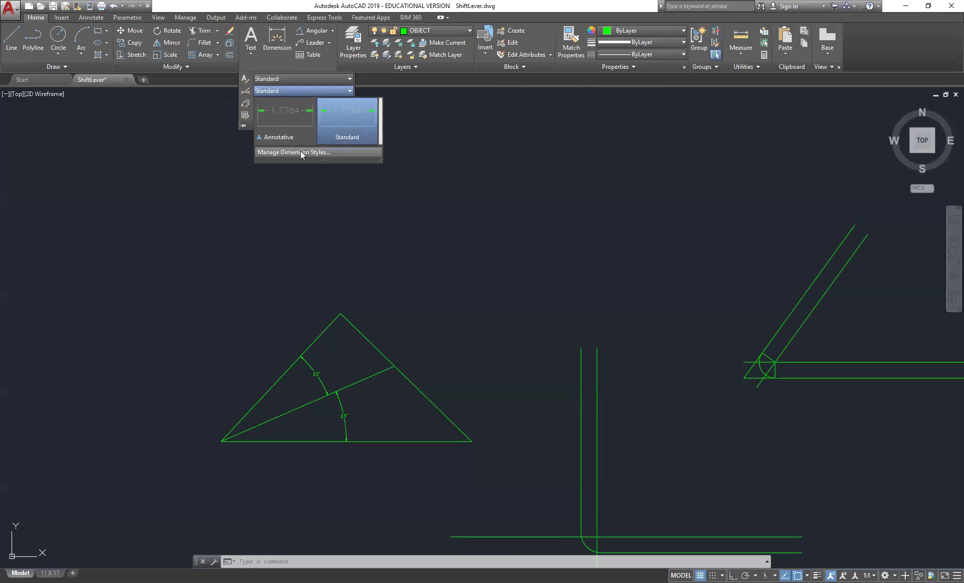
{"action": "left_click", "coordinate": [587, 276]}
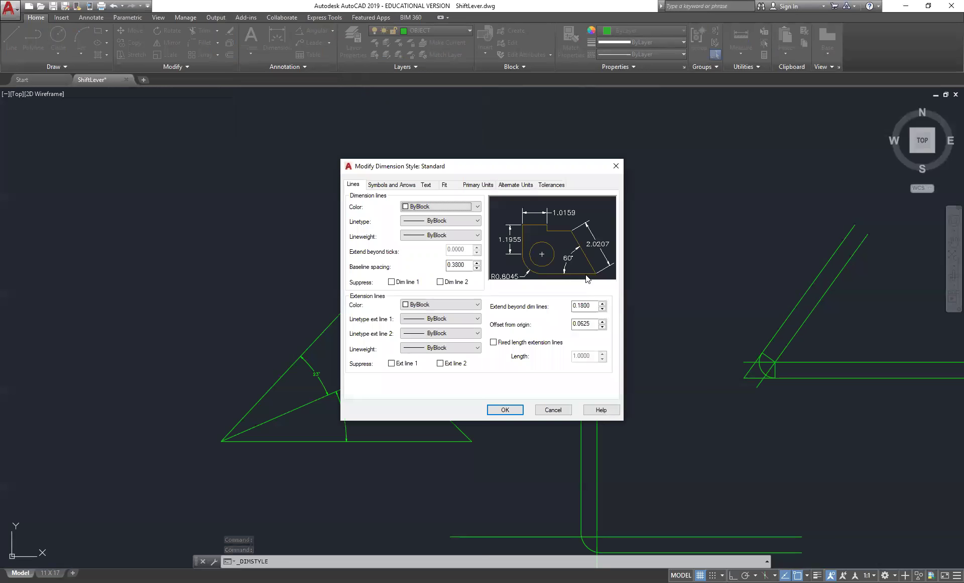
{"action": "left_click", "coordinate": [479, 188]}
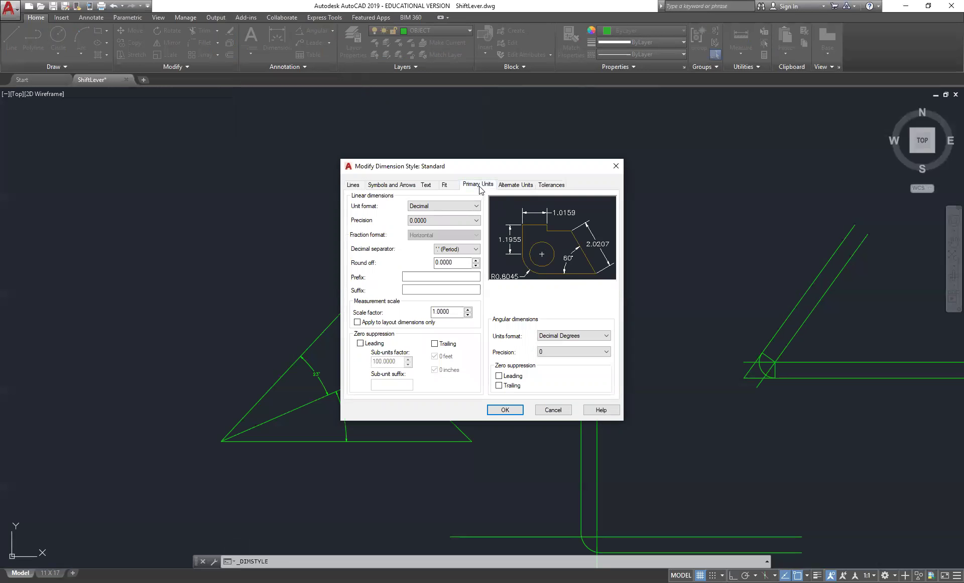
{"action": "left_click", "coordinate": [476, 221]}
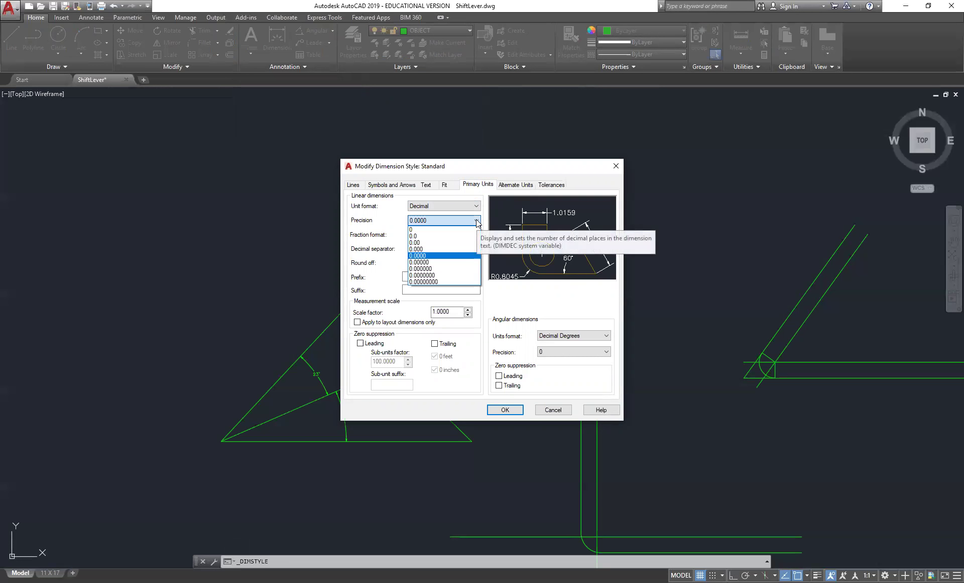
{"action": "left_click", "coordinate": [441, 269]}
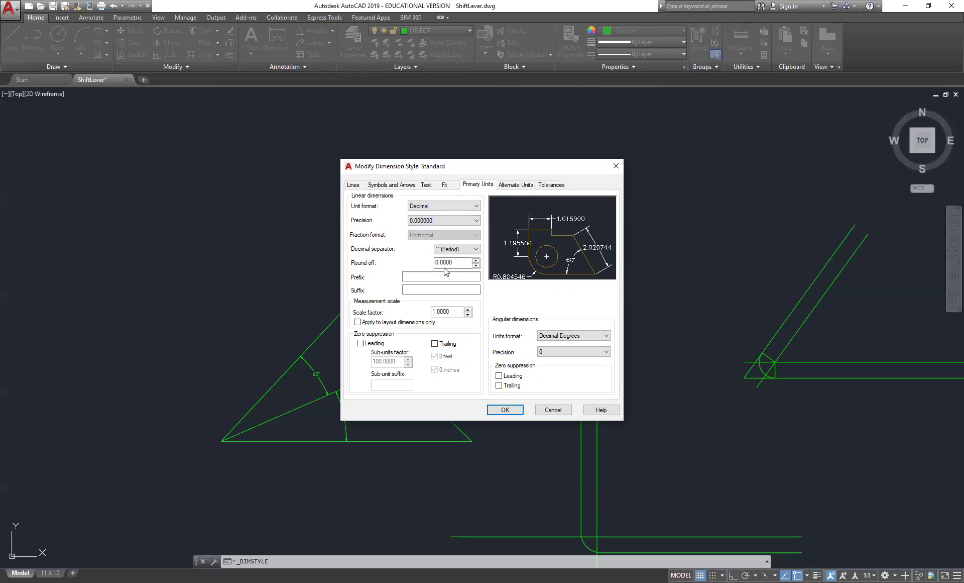
{"action": "left_click", "coordinate": [501, 407]}
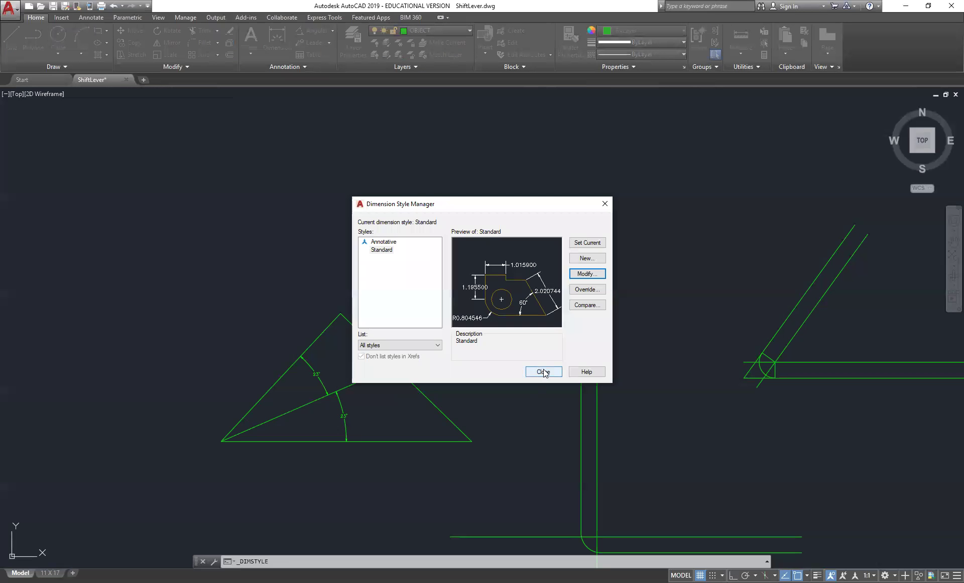
{"action": "left_click", "coordinate": [543, 371]}
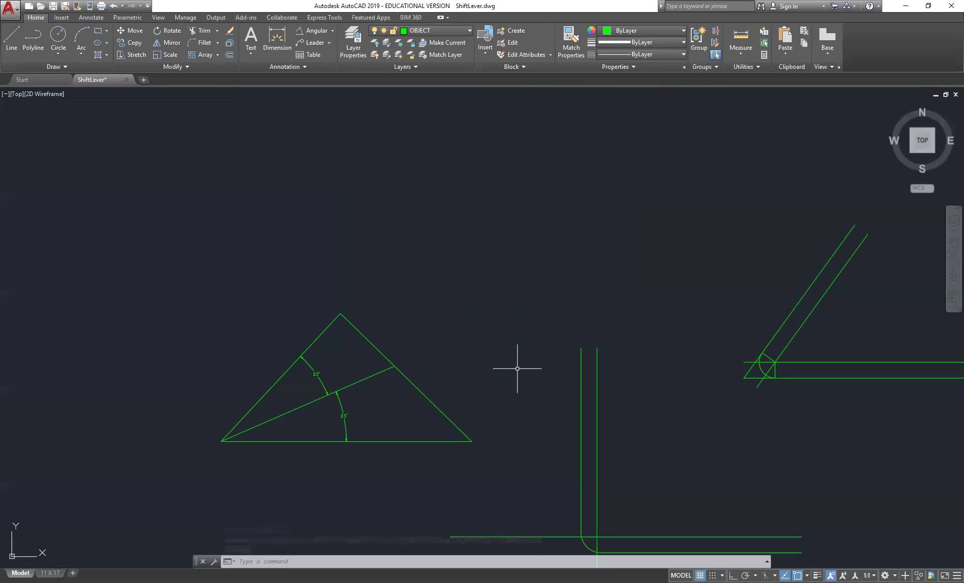
Recheck the Standard dimension style, keeping linear precision at 0.000000.
{"action": "left_click", "coordinate": [325, 382]}
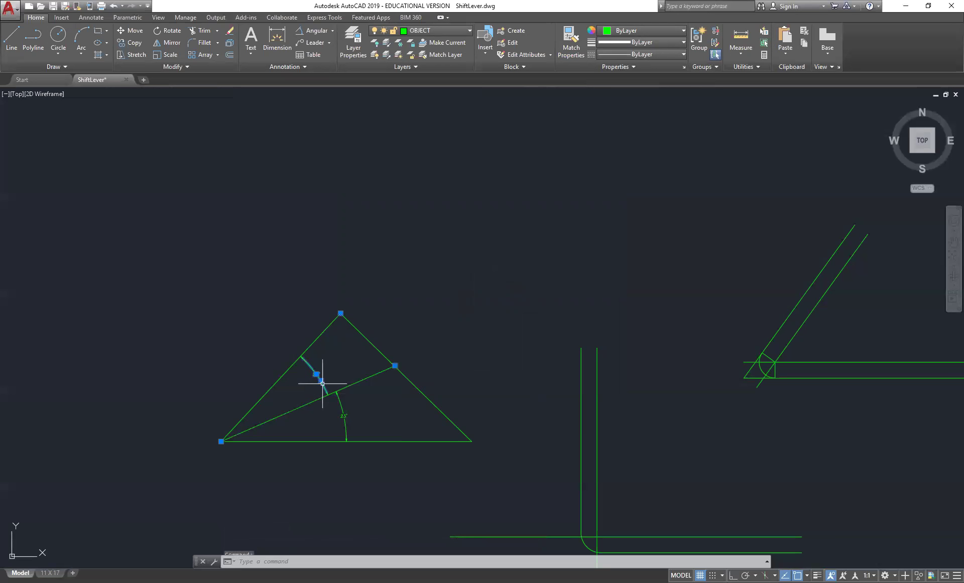
{"action": "left_click", "coordinate": [343, 427]}
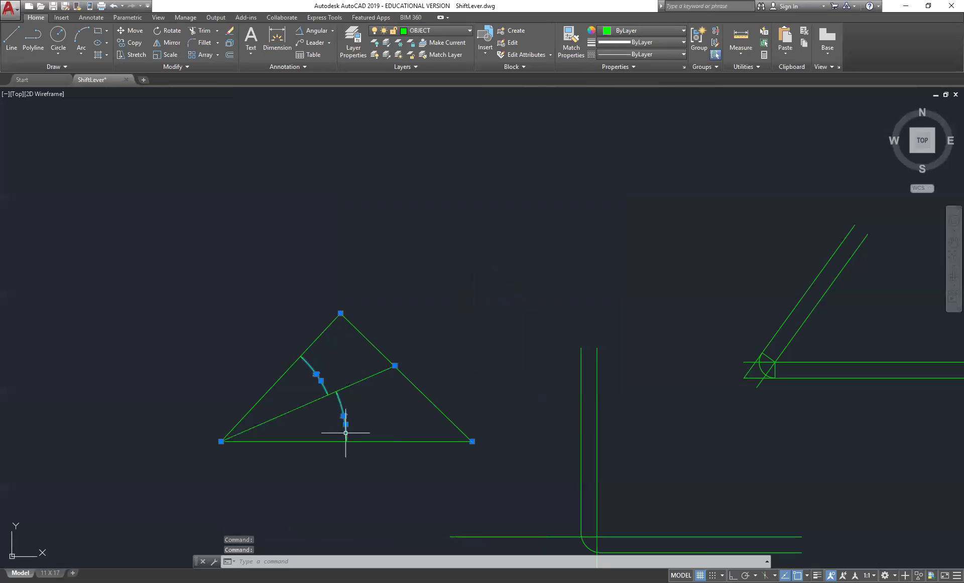
{"action": "left_click", "coordinate": [304, 66]}
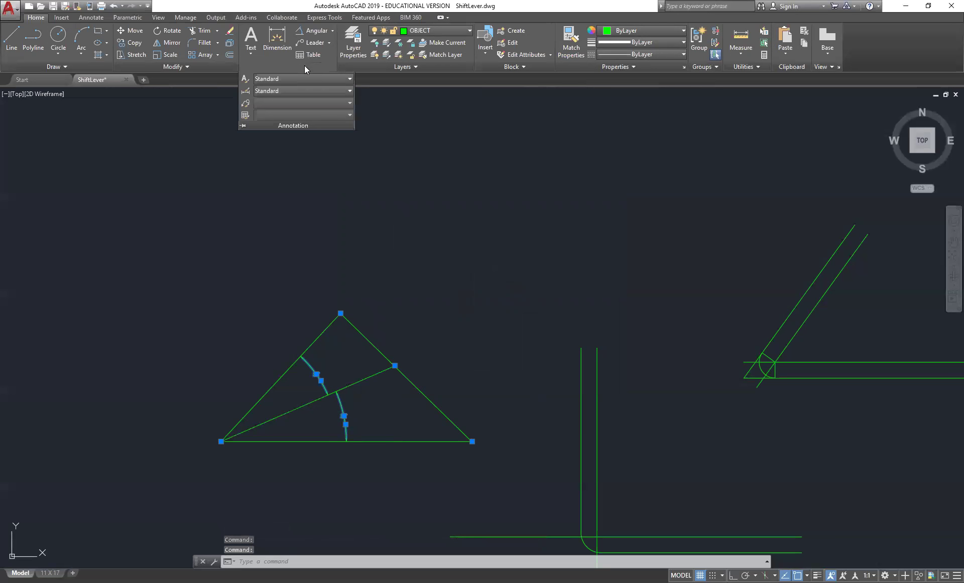
{"action": "left_click", "coordinate": [296, 90]}
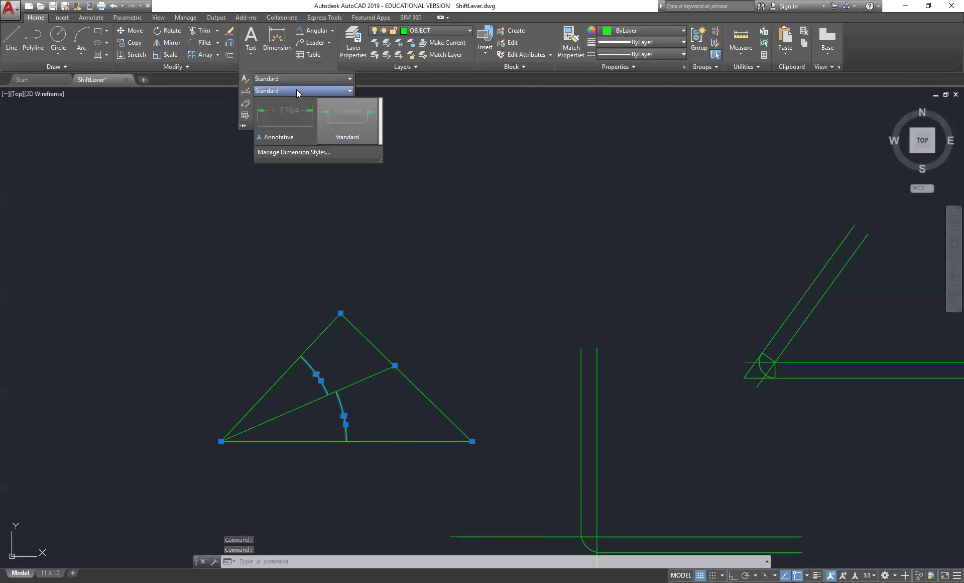
{"action": "left_click", "coordinate": [291, 153]}
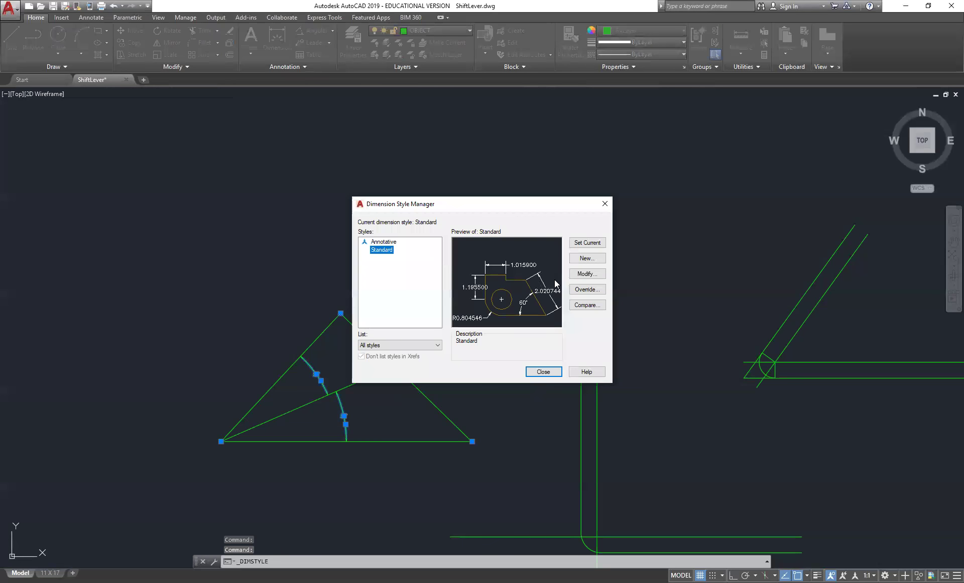
{"action": "left_click", "coordinate": [587, 274]}
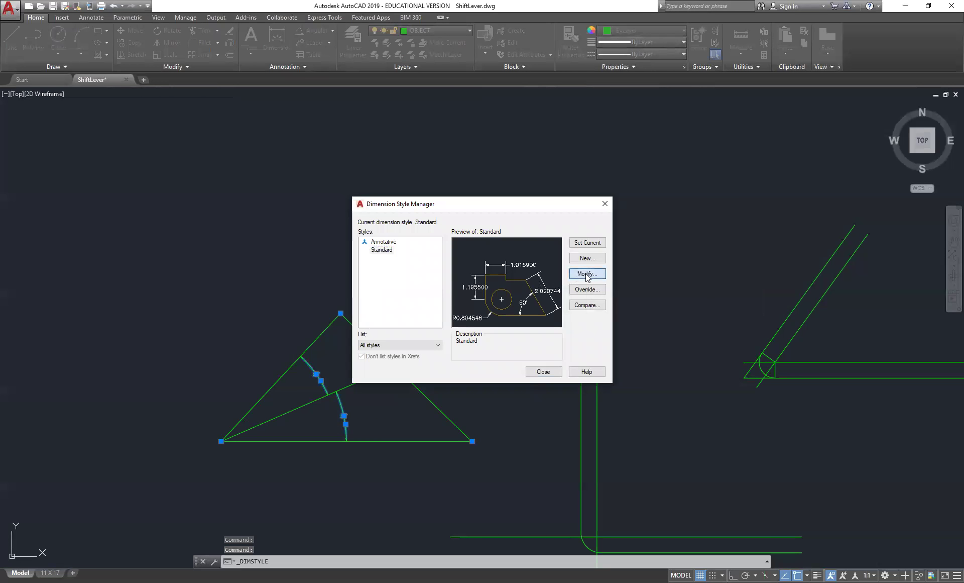
{"action": "left_click", "coordinate": [450, 219]}
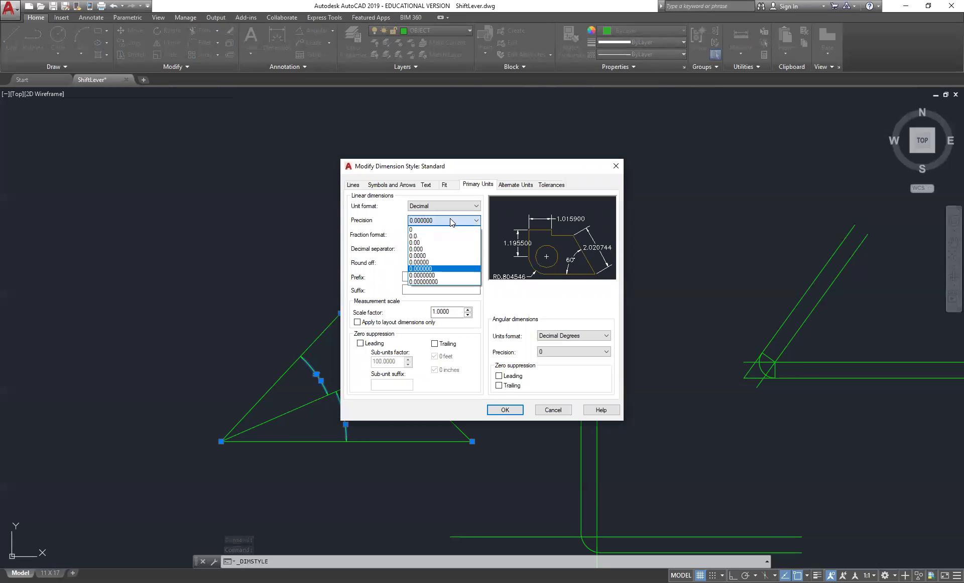
{"action": "left_click", "coordinate": [441, 270]}
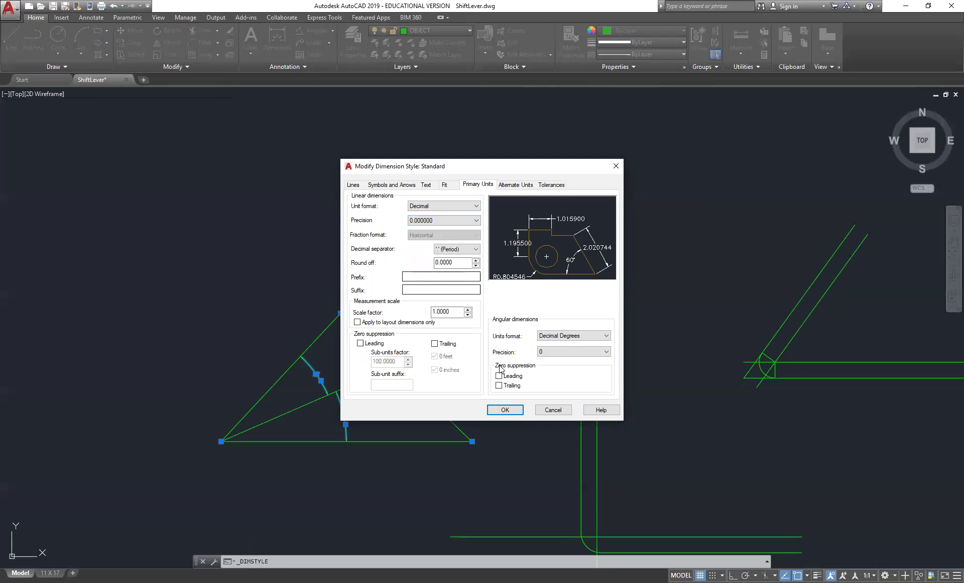
{"action": "left_click", "coordinate": [505, 410]}
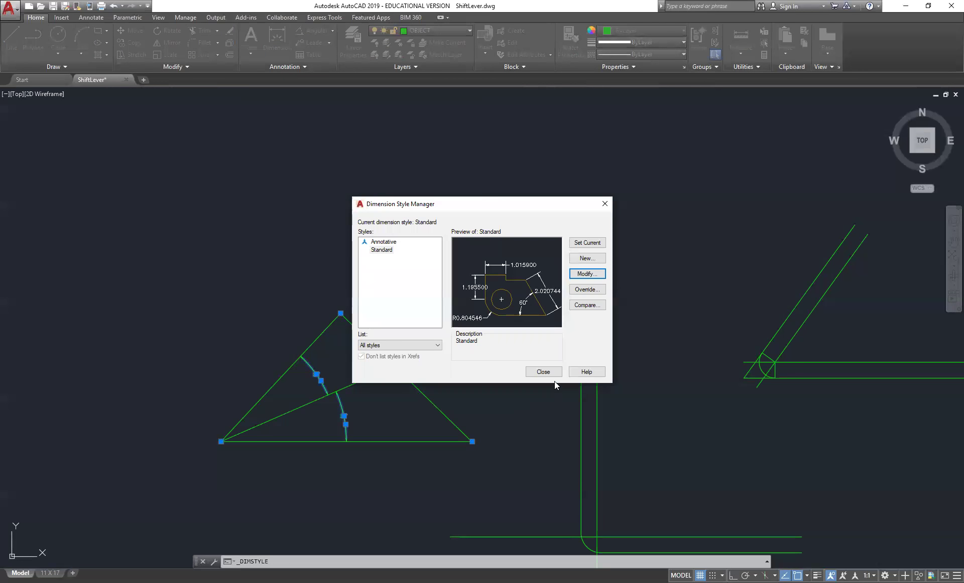
{"action": "left_click", "coordinate": [544, 371]}
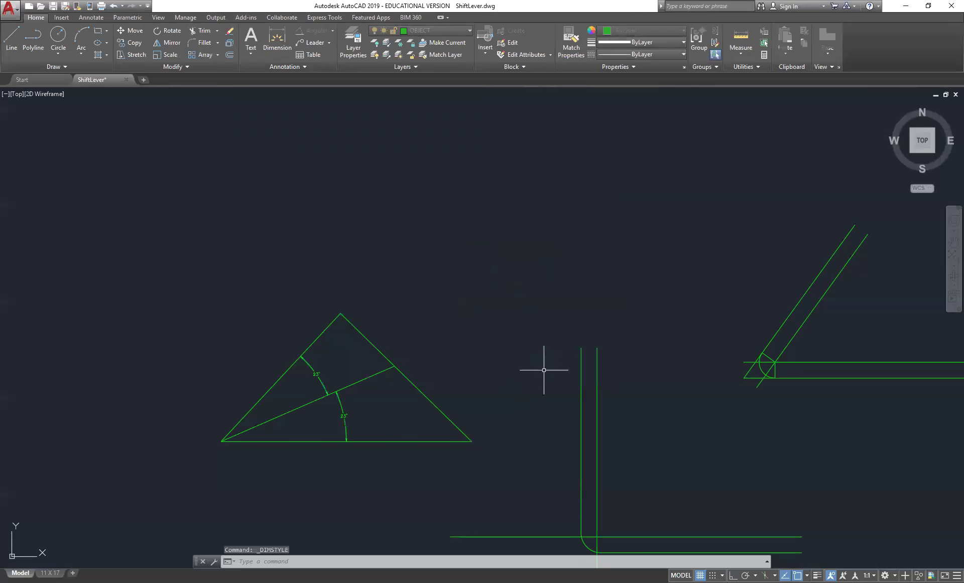
Erase both 23° angular dimensions from the triangle's lower-left corner.
{"action": "type", "text": "E"}
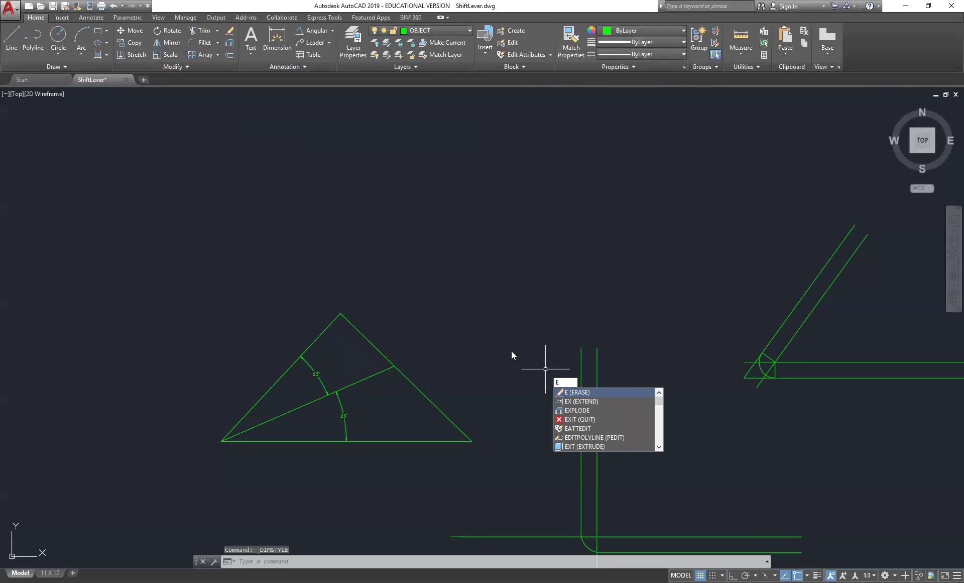
{"action": "key", "text": "Return"}
{"action": "left_click", "coordinate": [323, 383]}
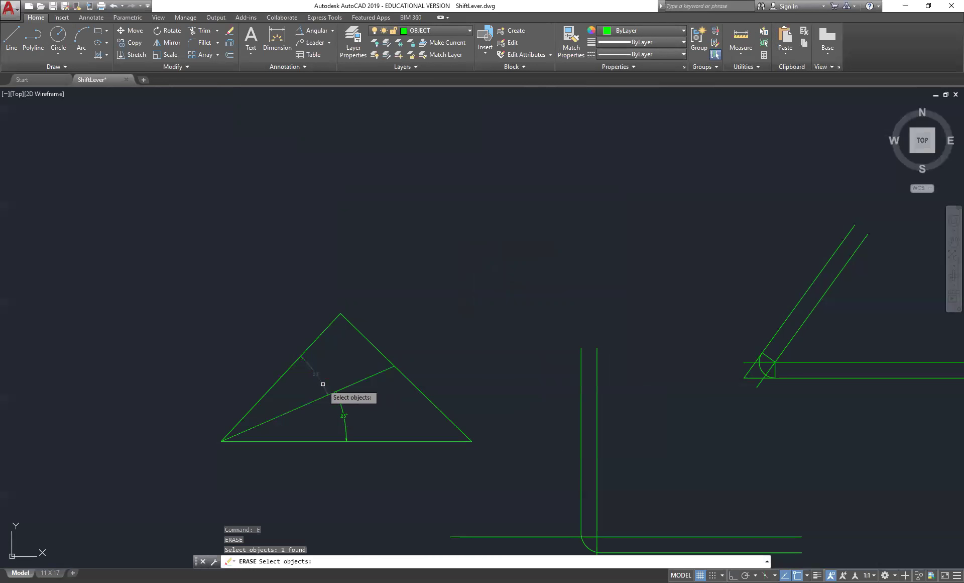
{"action": "left_click", "coordinate": [346, 425]}
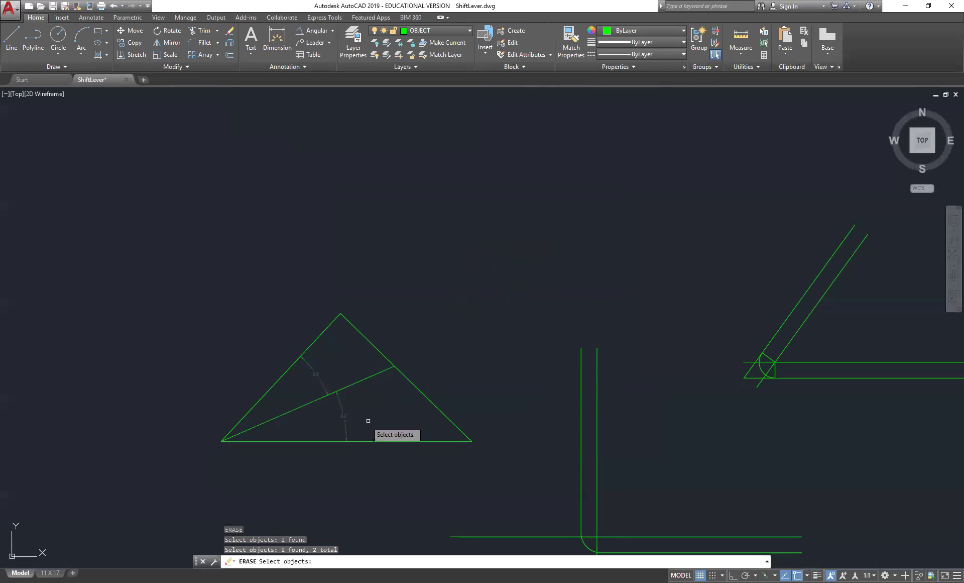
{"action": "key", "text": "Return"}
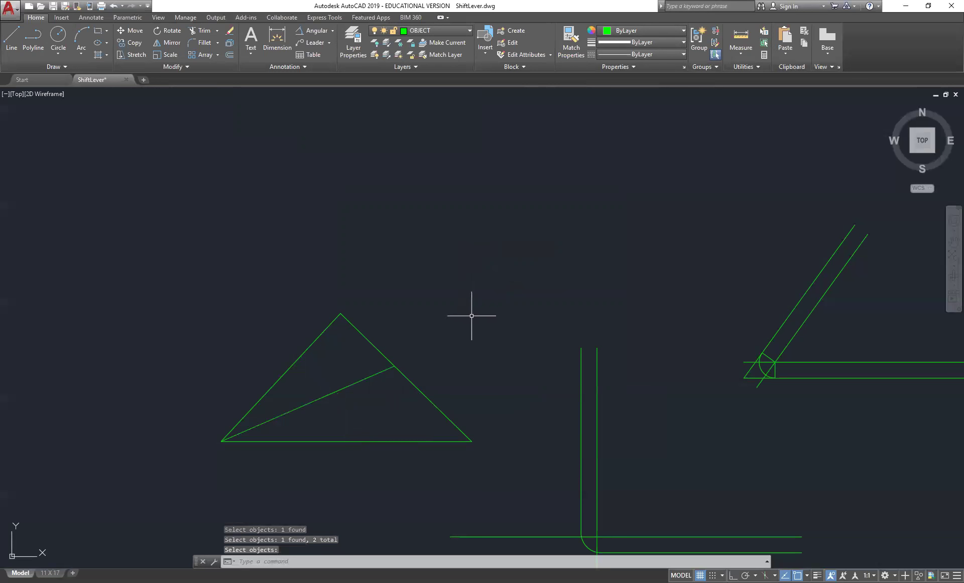
{"action": "key", "text": "Escape"}
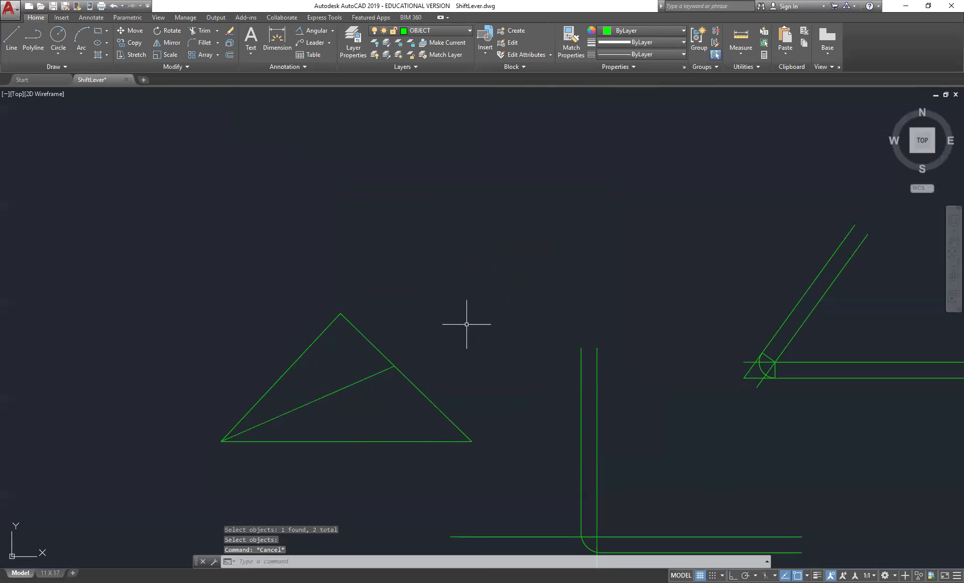
Draw a helper circle centred on the triangle's right corner.
{"action": "left_click", "coordinate": [61, 53]}
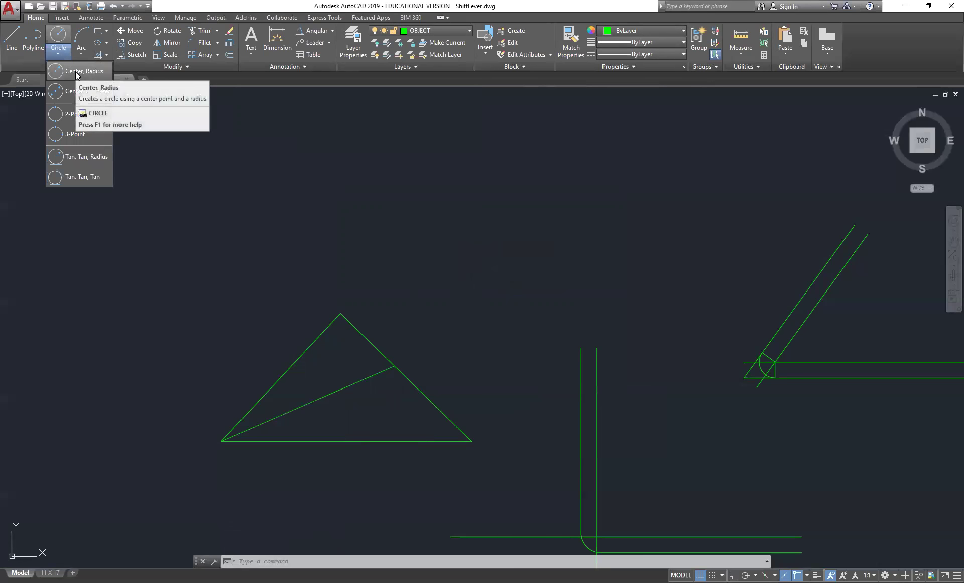
{"action": "left_click", "coordinate": [76, 71]}
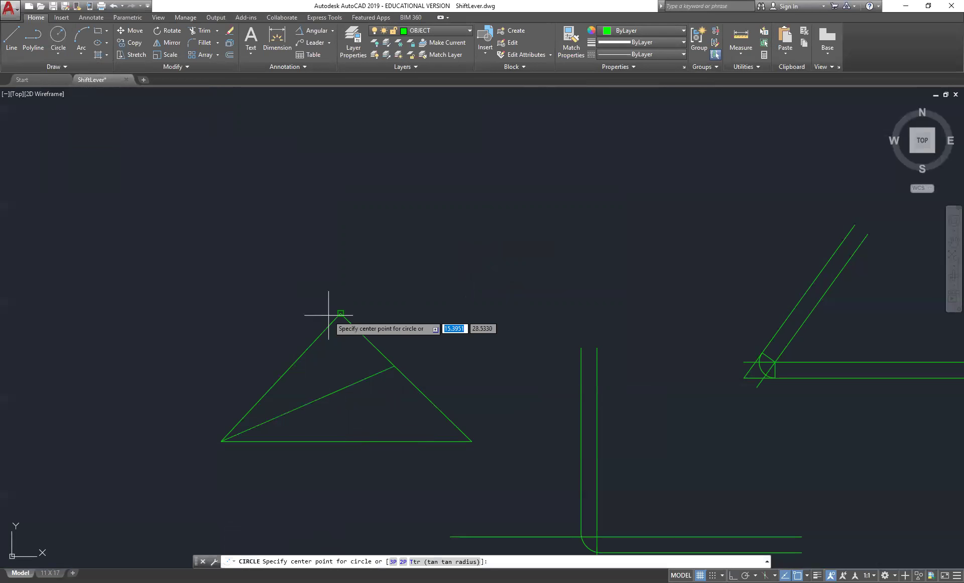
{"action": "left_click", "coordinate": [472, 441]}
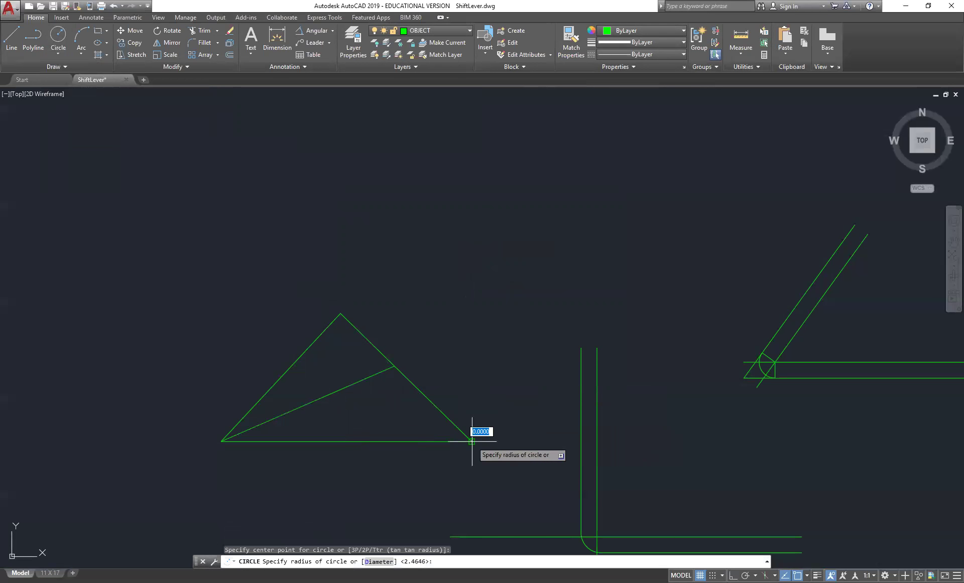
{"action": "left_click", "coordinate": [433, 427]}
{"action": "scroll", "coordinate": [441, 436], "scroll_direction": "down", "scroll_amount": 1}
{"action": "scroll", "coordinate": [437, 433], "scroll_direction": "up", "scroll_amount": 1}
{"action": "scroll", "coordinate": [437, 433], "scroll_direction": "up", "scroll_amount": 2}
{"action": "mouse_move", "coordinate": [456, 437]}
{"action": "middle_mouse_down"}
{"action": "mouse_move", "coordinate": [478, 399]}
{"action": "mouse_move", "coordinate": [502, 275]}
{"action": "middle_mouse_up"}
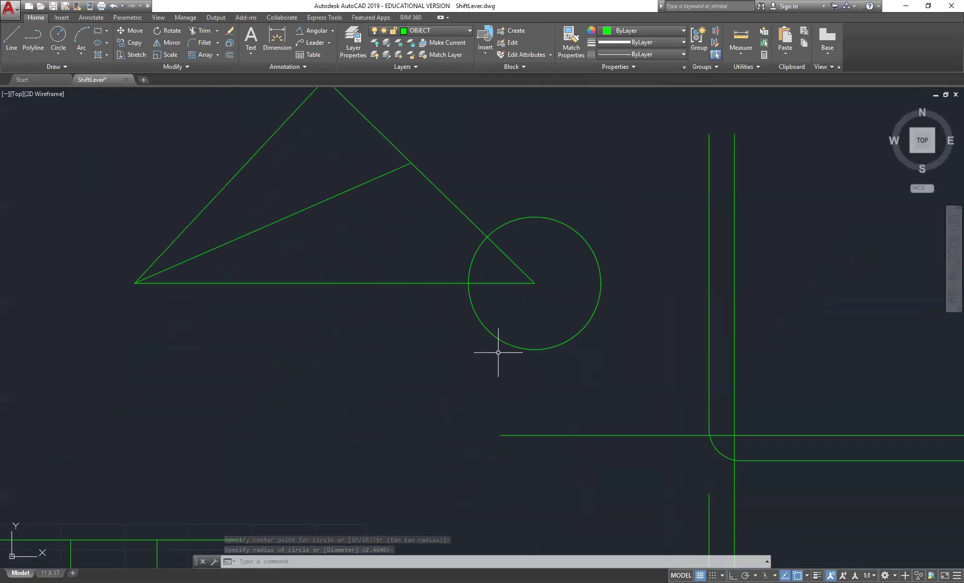
Draw a chord between the circle's crossings of the bottom and right edges.
{"action": "type", "text": "l"}
{"action": "key", "text": "Return"}
{"action": "left_click", "coordinate": [535, 283]}
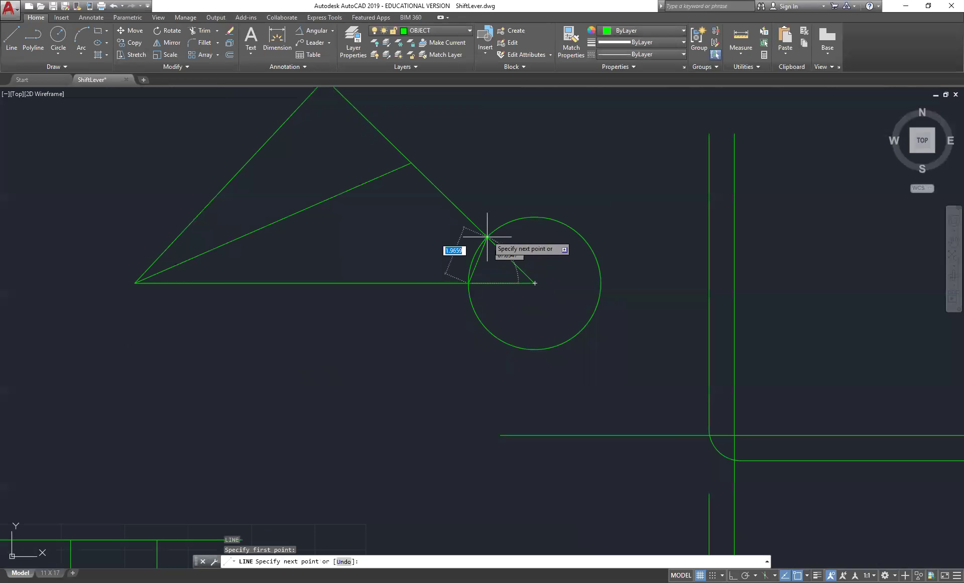
{"action": "left_click", "coordinate": [488, 236]}
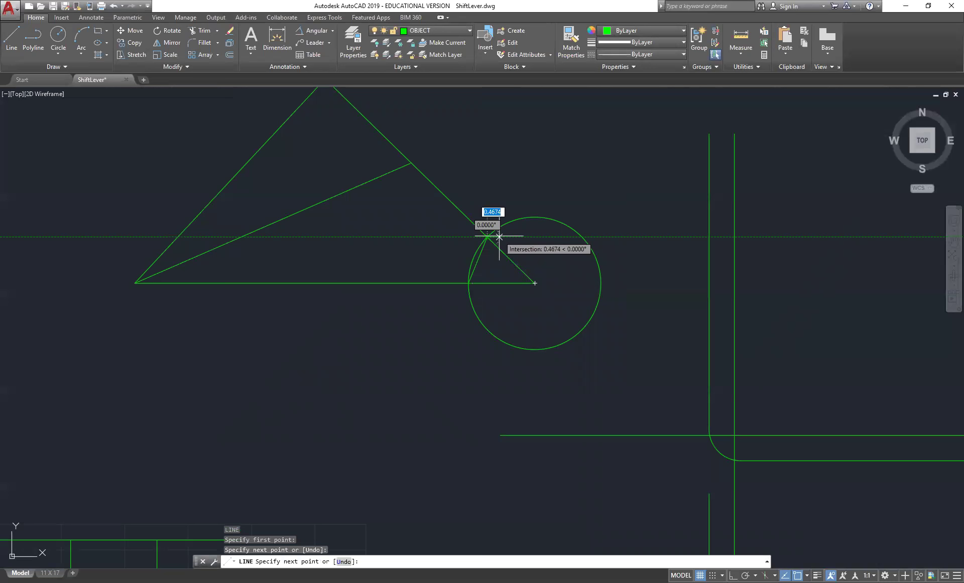
{"action": "key", "text": "Return"}
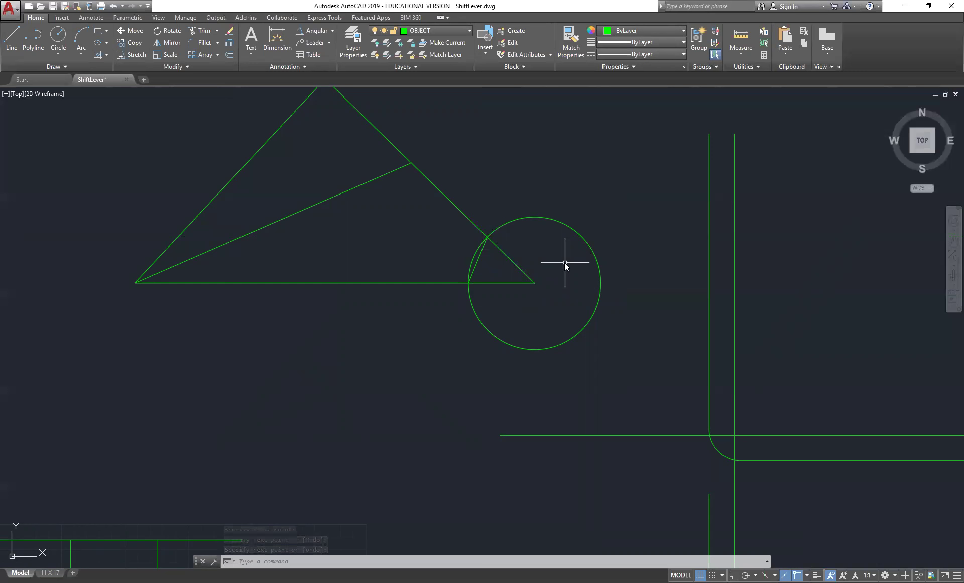
Erase the helper circle, leaving the corner chord.
{"action": "type", "text": "e"}
{"action": "key", "text": "Return"}
{"action": "left_click", "coordinate": [556, 221]}
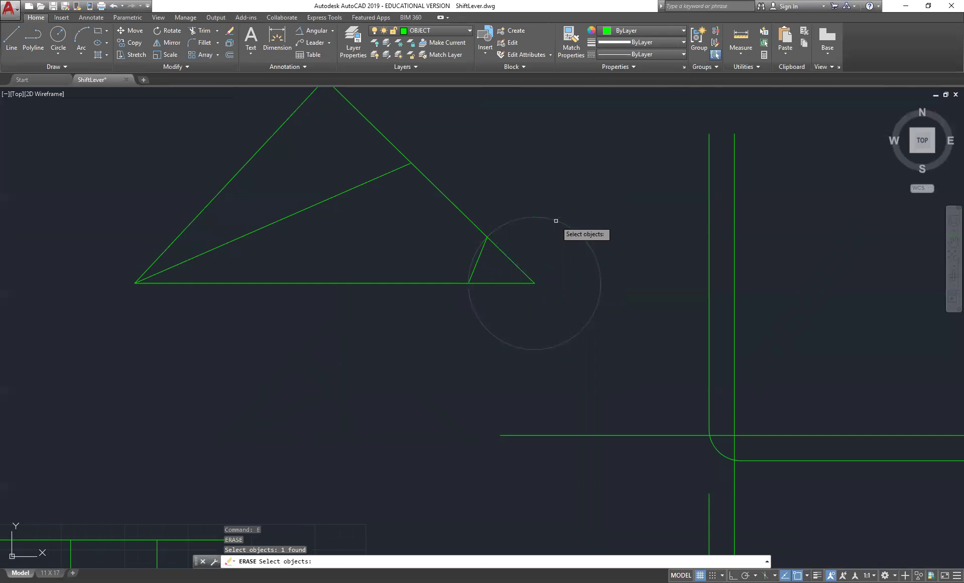
{"action": "key", "text": "Return"}
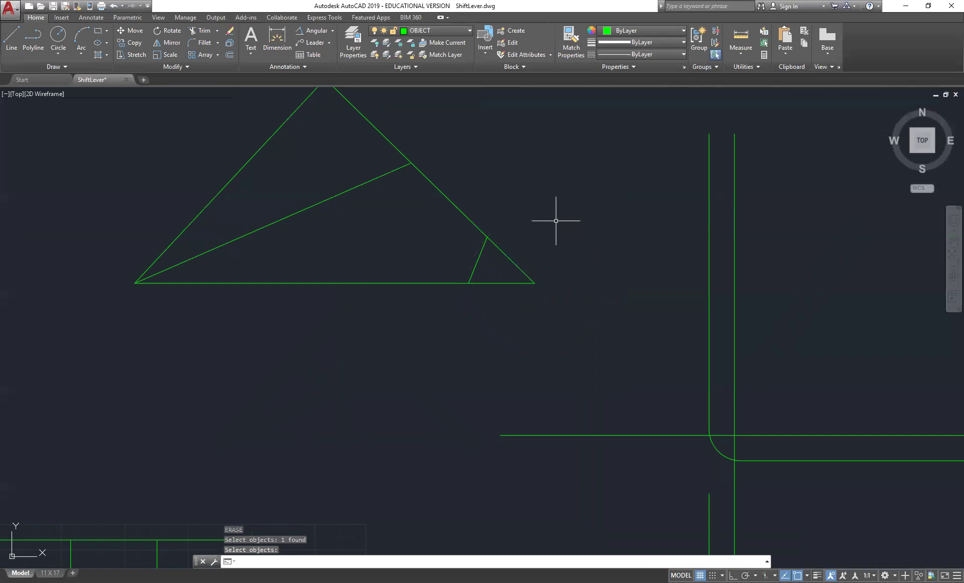
Draw a line from the triangle's right vertex to the short corner line's midpoint using the MID snap.
{"action": "type", "text": "l"}
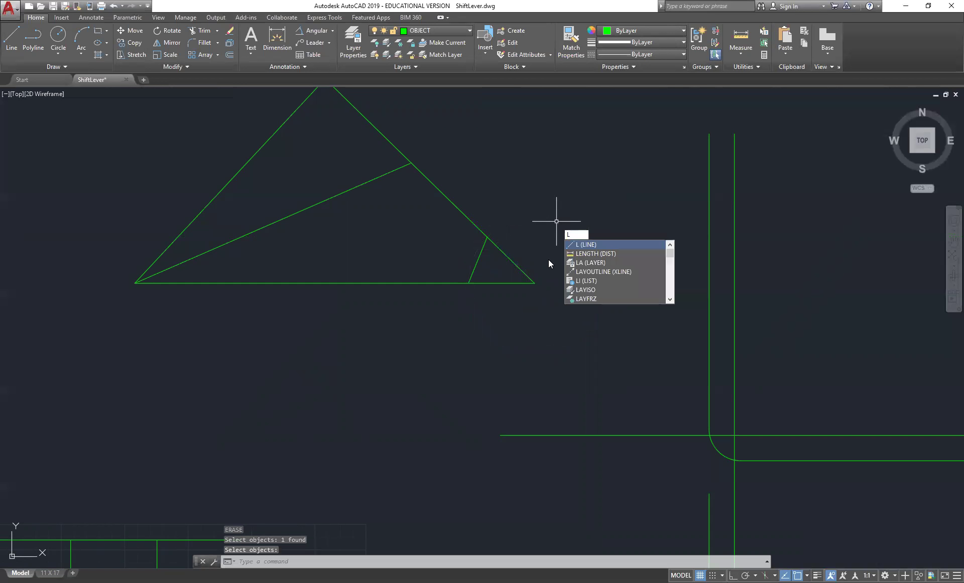
{"action": "left_click", "coordinate": [585, 244]}
{"action": "left_click", "coordinate": [533, 281]}
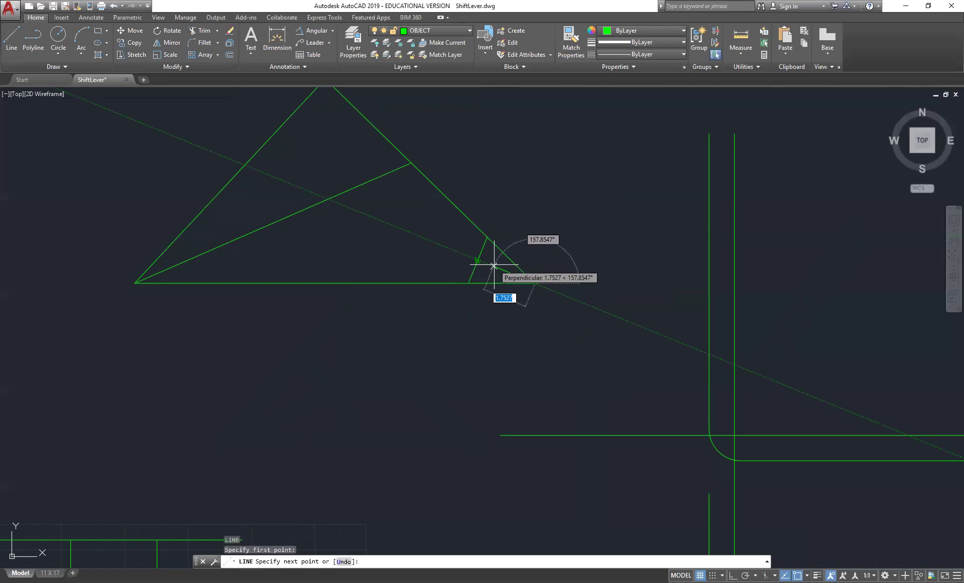
{"action": "type", "text": "mid"}
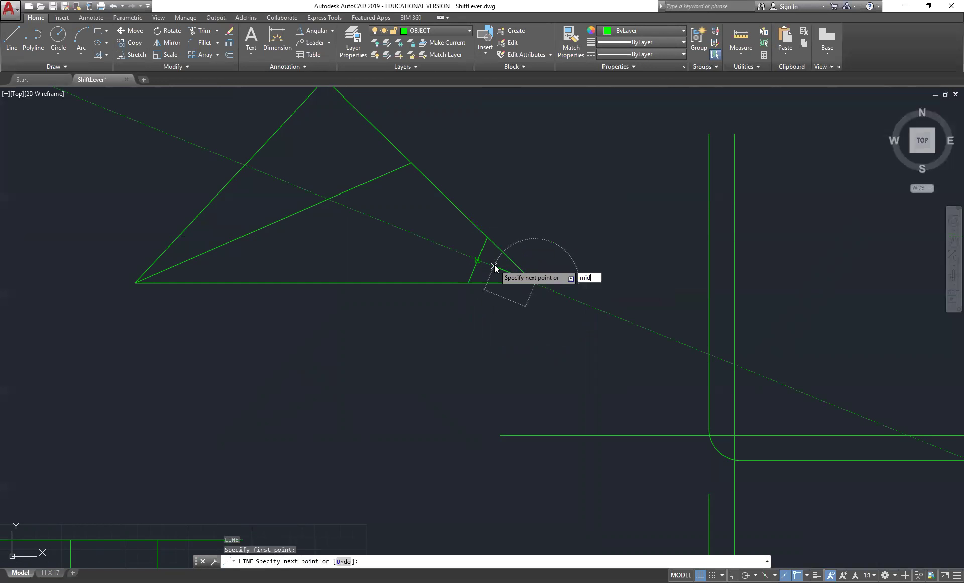
{"action": "key", "text": "Return"}
{"action": "scroll", "coordinate": [478, 259], "scroll_direction": "up", "scroll_amount": 2}
{"action": "scroll", "coordinate": [474, 261], "scroll_direction": "up", "scroll_amount": 4}
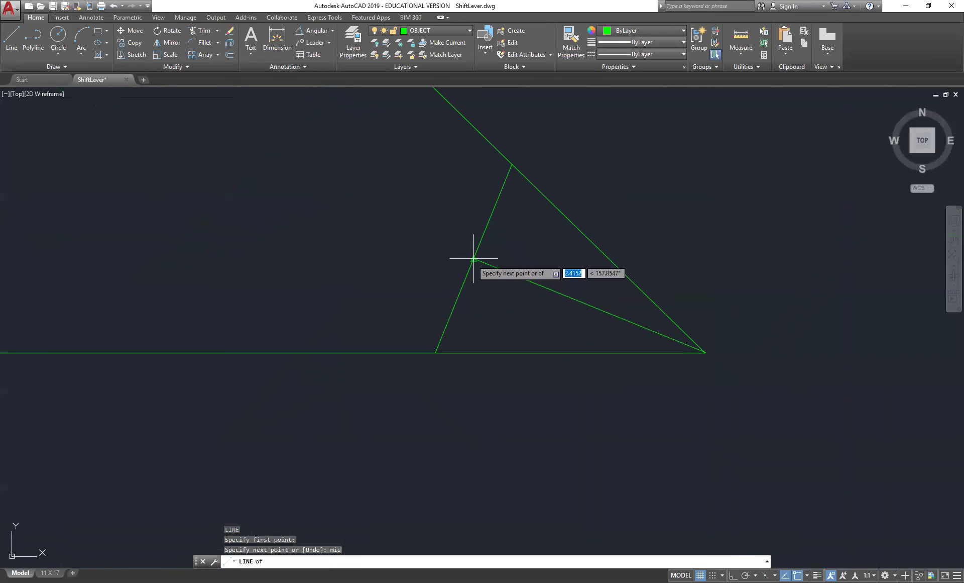
{"action": "left_click", "coordinate": [473, 259]}
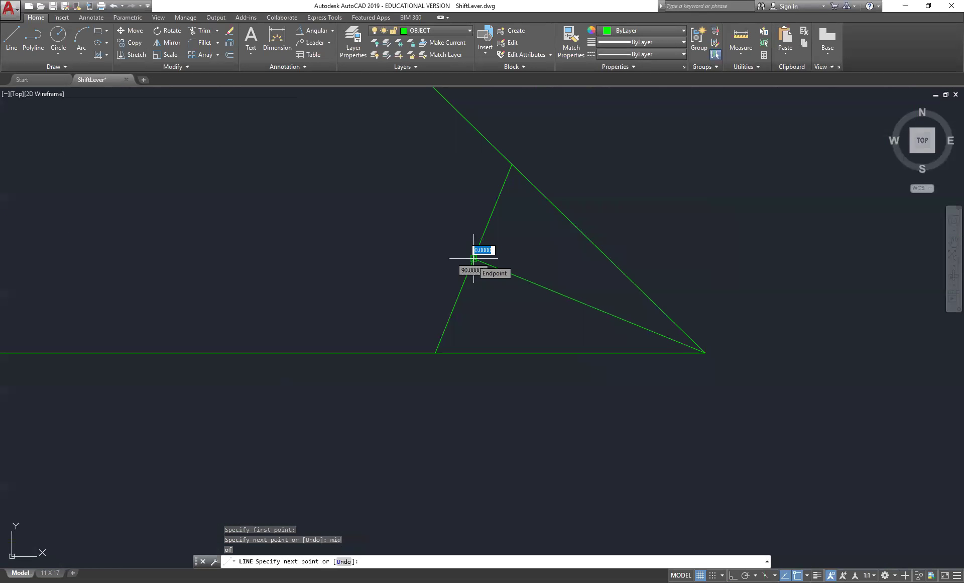
{"action": "key", "text": "Return"}
{"action": "scroll", "coordinate": [477, 315], "scroll_direction": "down", "scroll_amount": 3}
{"action": "scroll", "coordinate": [477, 311], "scroll_direction": "down", "scroll_amount": 3}
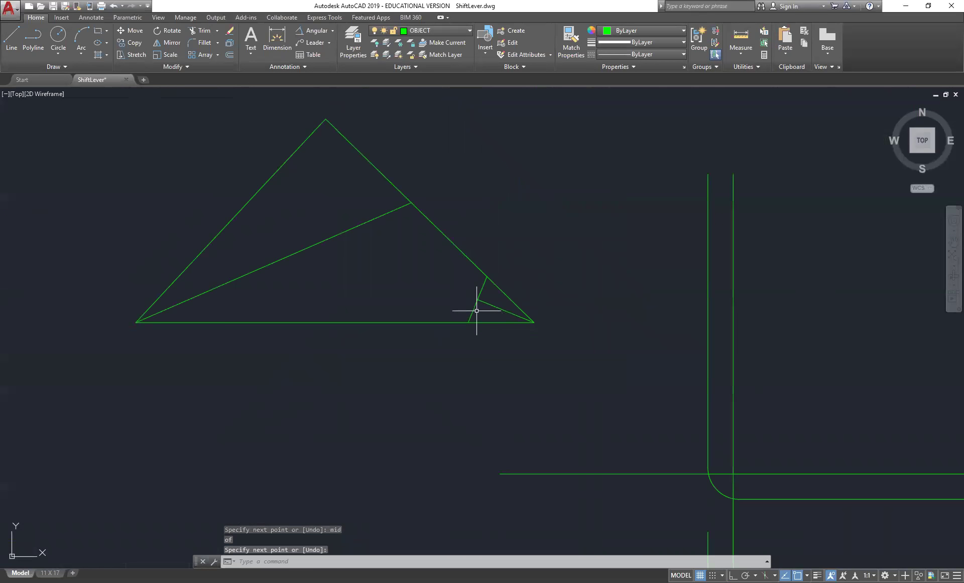
Try extending the short bisector to the left triangle edge as boundary, then cancel the attempt.
{"action": "type", "text": "ex"}
{"action": "key", "text": "Return"}
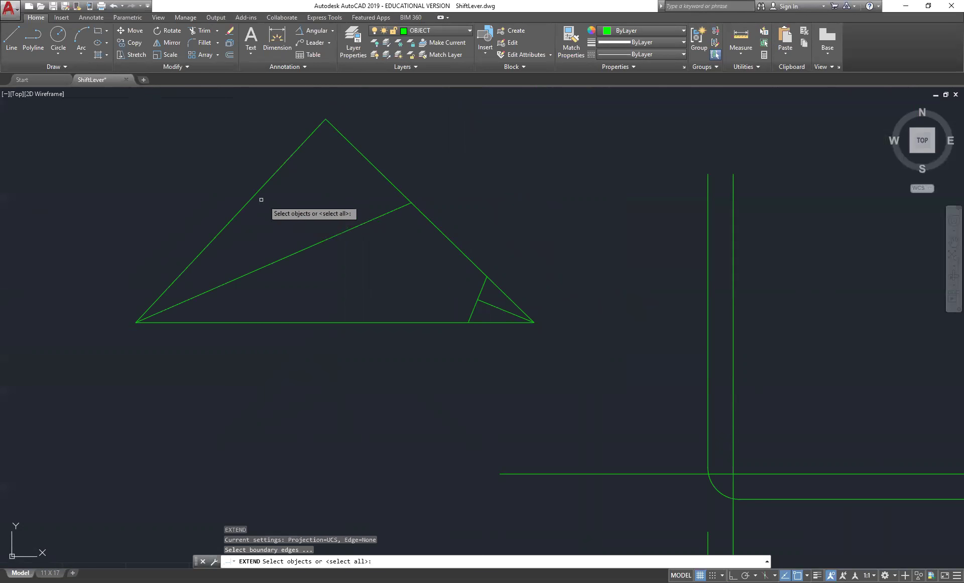
{"action": "left_click", "coordinate": [249, 199]}
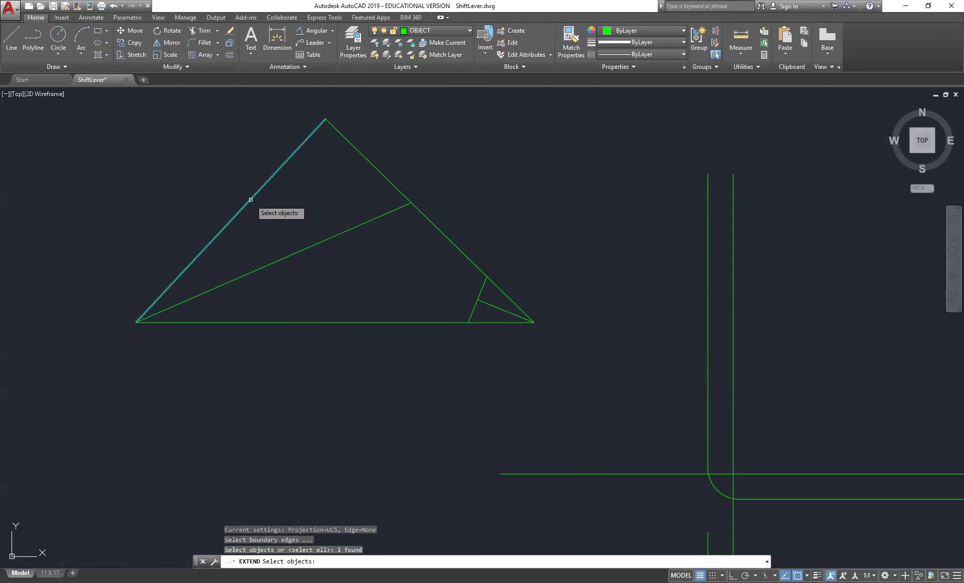
{"action": "left_click", "coordinate": [492, 306]}
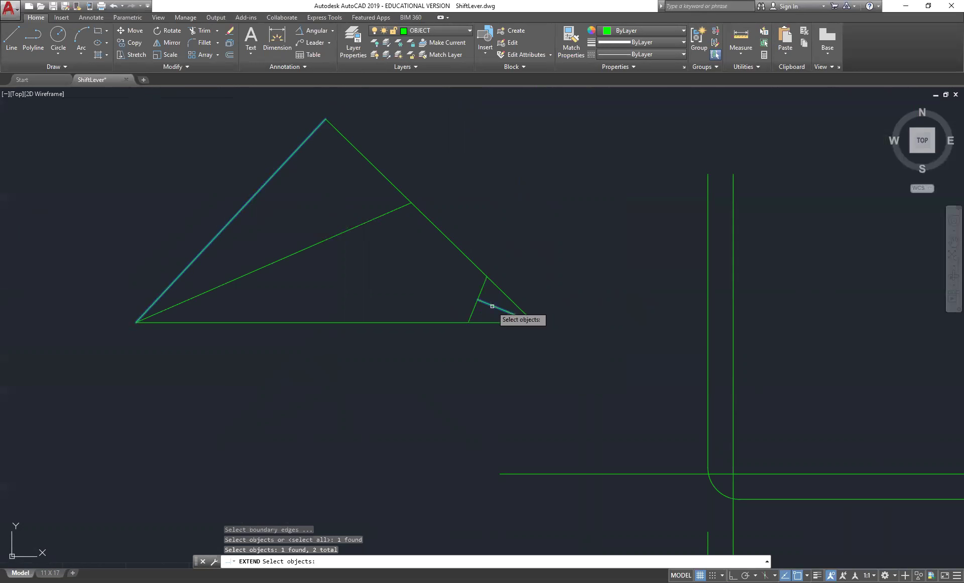
{"action": "key", "text": "Escape"}
Extend the bisector to the left triangle edge and the right edge down to the bottom line.
{"action": "type", "text": "ex"}
{"action": "key", "text": "Return"}
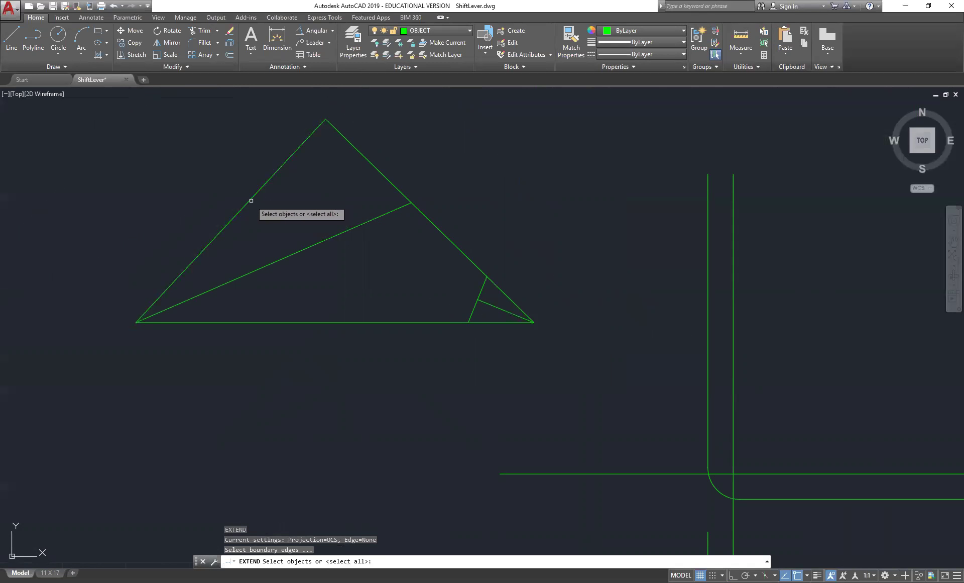
{"action": "left_click", "coordinate": [251, 201]}
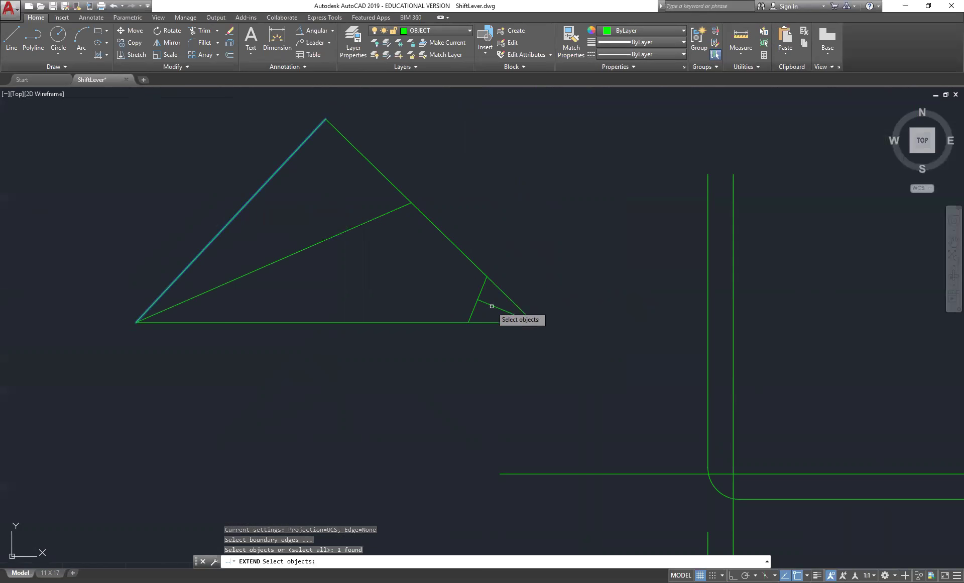
{"action": "key", "text": "Return"}
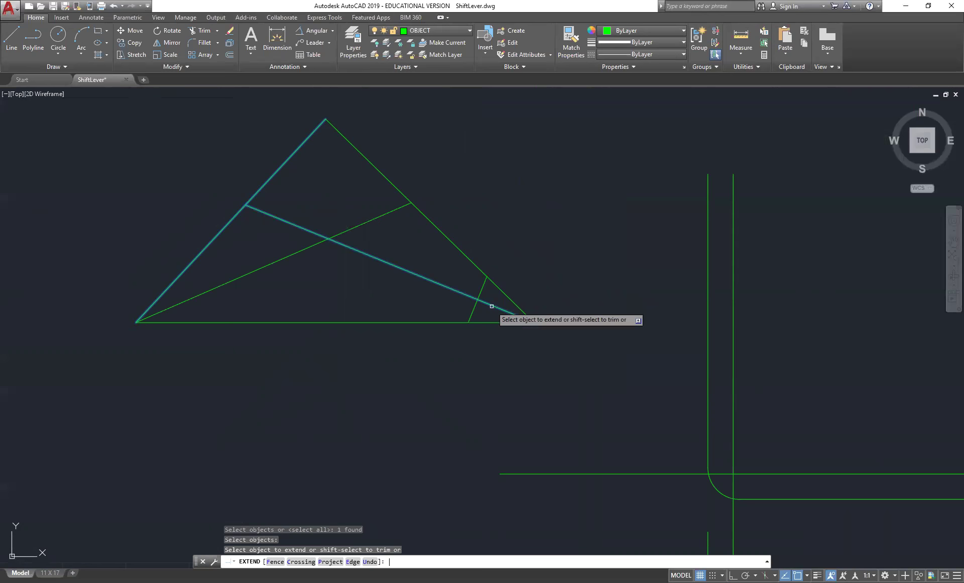
{"action": "left_click", "coordinate": [497, 309]}
{"action": "left_click", "coordinate": [513, 301]}
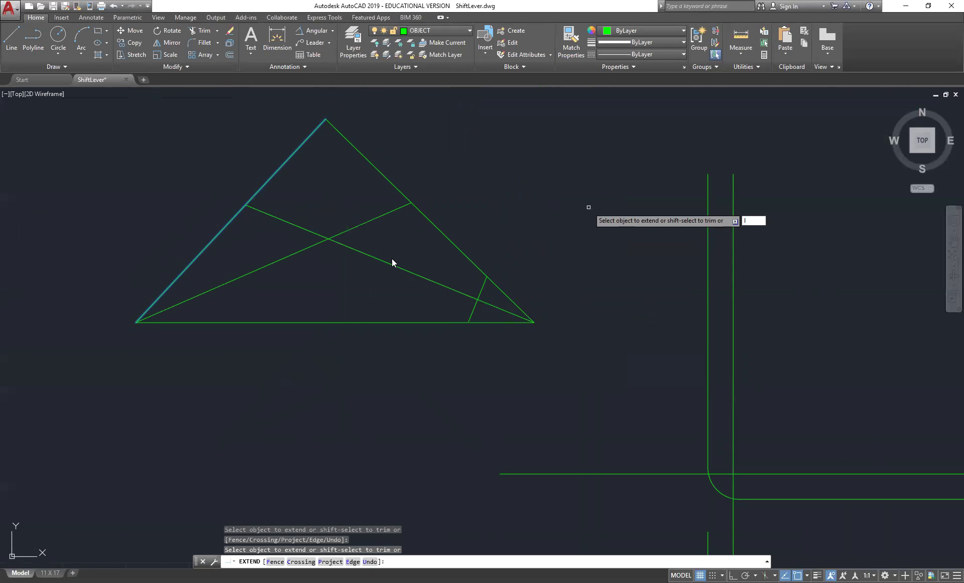
{"action": "key", "text": "Escape"}
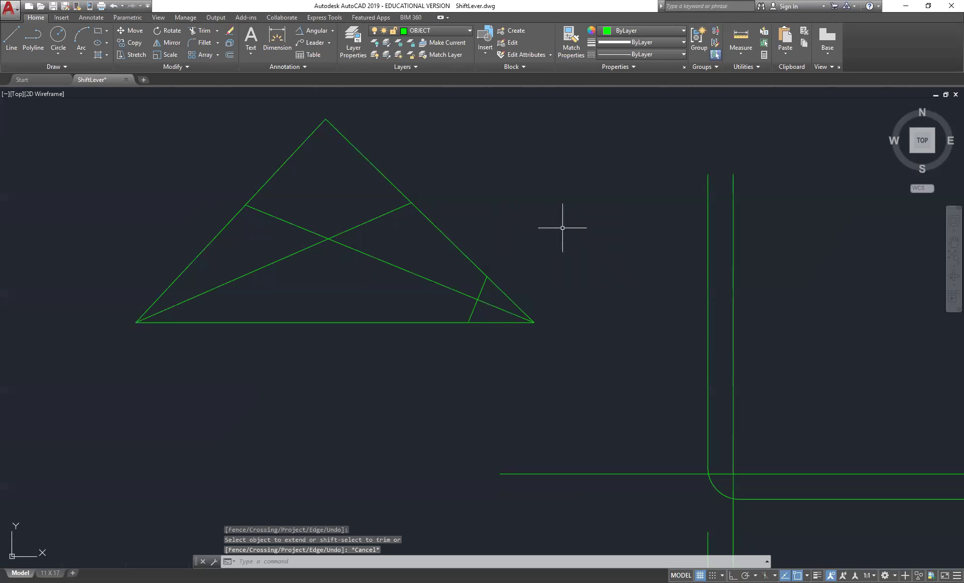
Draw a line from the bisectors' intersection, snapped perpendicular onto the triangle's bottom edge.
{"action": "type", "text": "L"}
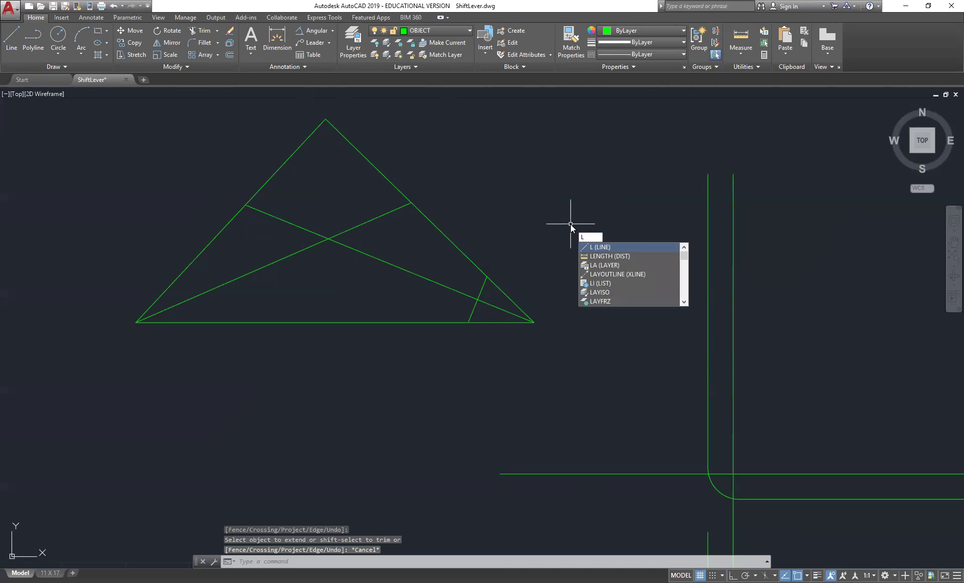
{"action": "key", "text": "Return"}
{"action": "left_click", "coordinate": [328, 238]}
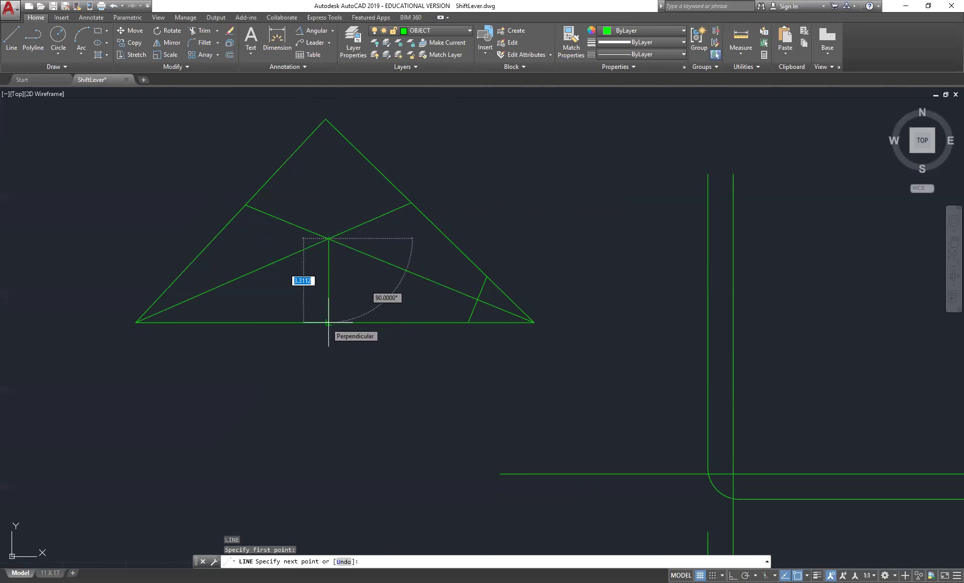
{"action": "type", "text": "perp"}
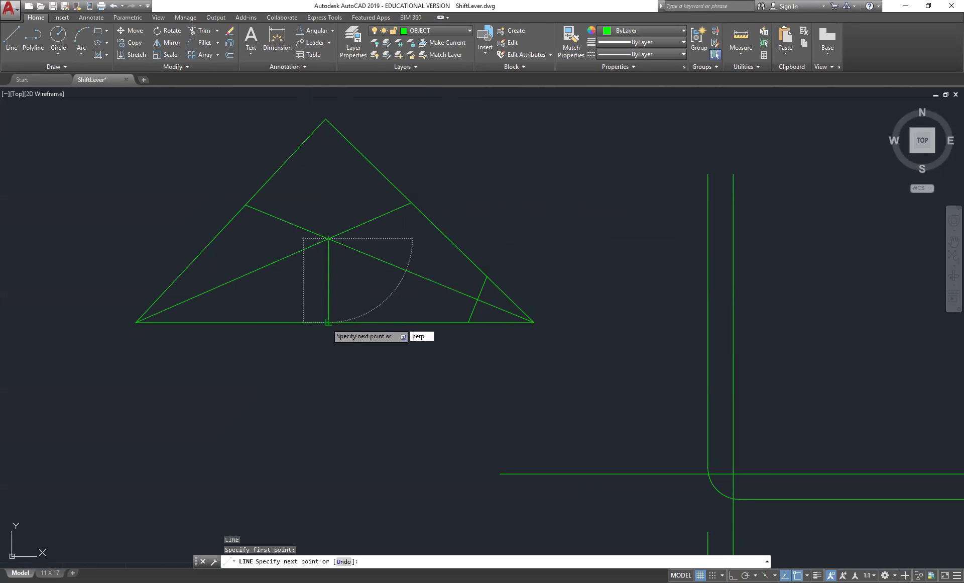
{"action": "key", "text": "Return"}
{"action": "scroll", "coordinate": [325, 331], "scroll_direction": "up", "scroll_amount": 5}
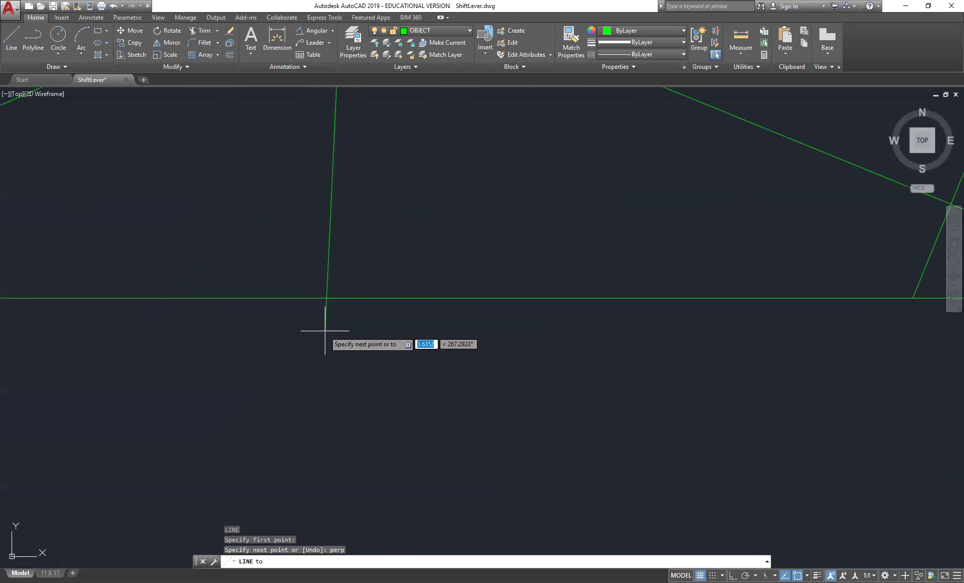
{"action": "left_click", "coordinate": [342, 298]}
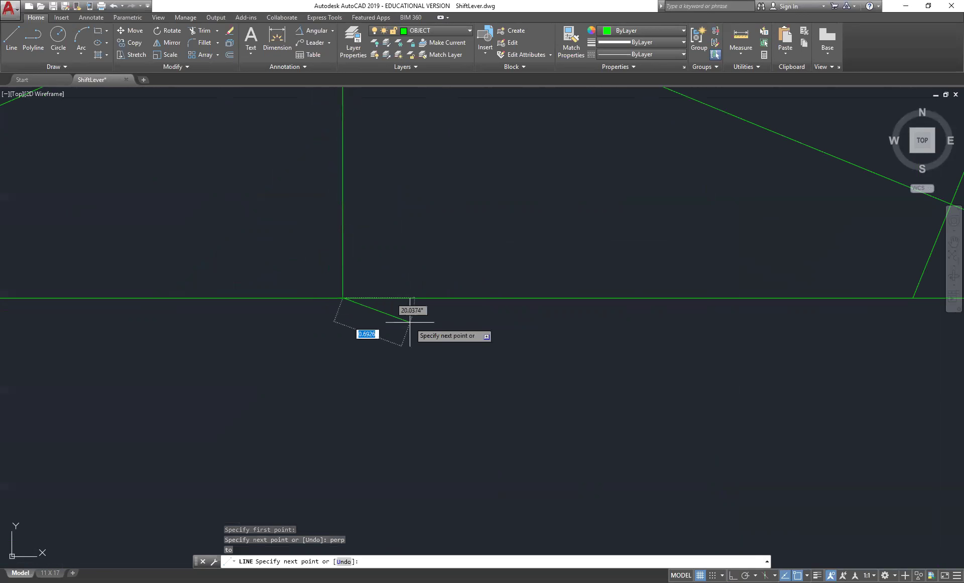
{"action": "key", "text": "Return"}
{"action": "scroll", "coordinate": [445, 323], "scroll_direction": "down", "scroll_amount": 3}
{"action": "scroll", "coordinate": [447, 324], "scroll_direction": "down", "scroll_amount": 1}
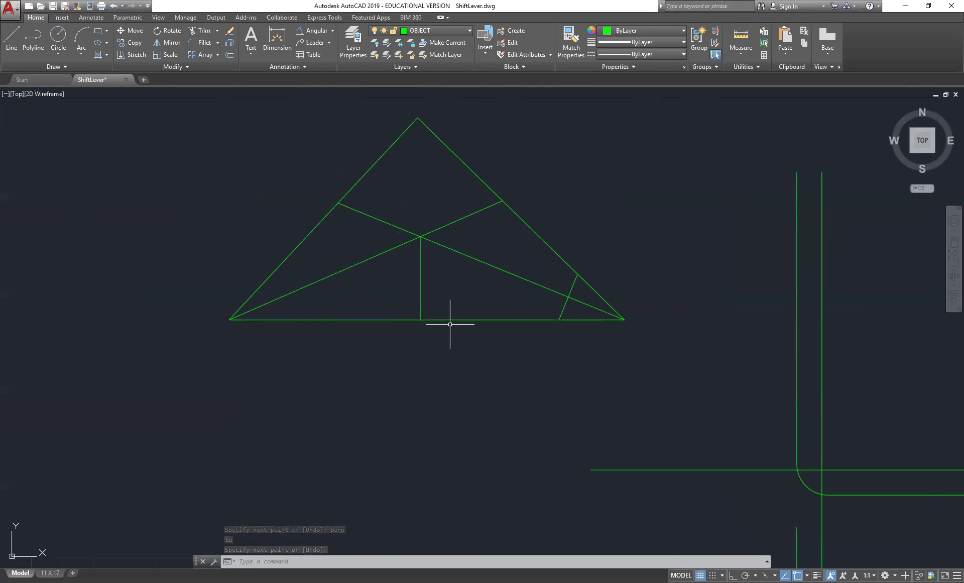
Draw a centre-radius circle at the bisectors' intersection, sized to touch the triangle's base.
{"action": "left_click", "coordinate": [57, 54]}
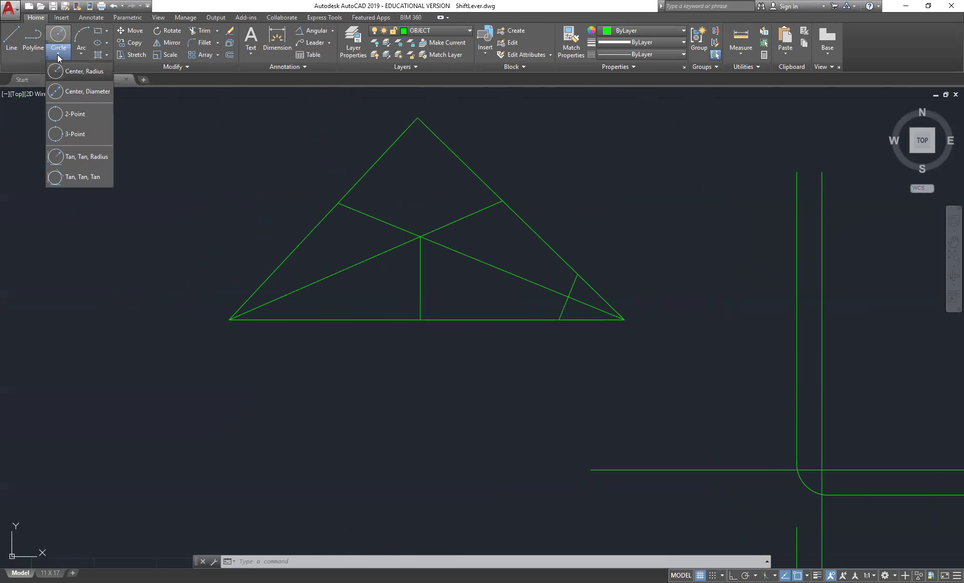
{"action": "left_click", "coordinate": [76, 71]}
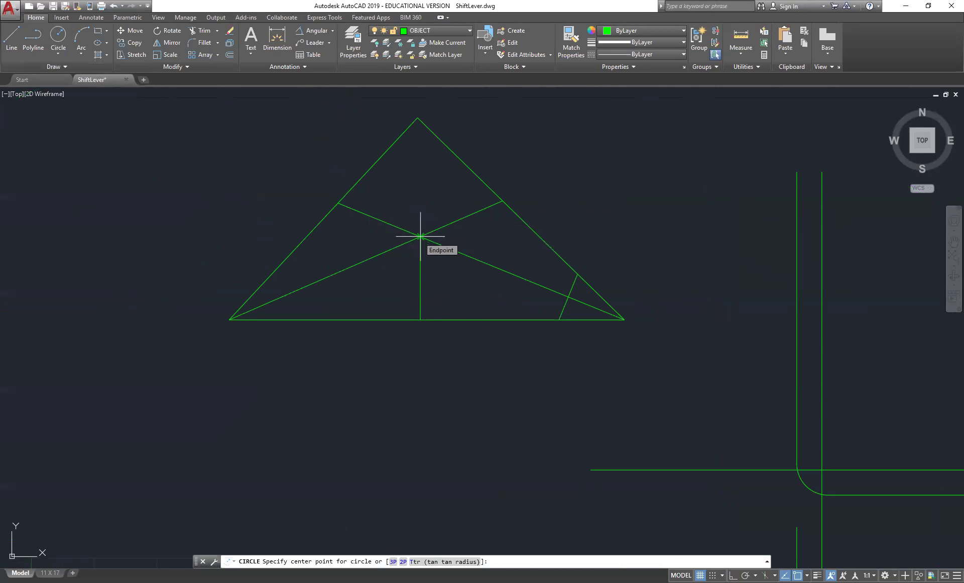
{"action": "left_click", "coordinate": [420, 235]}
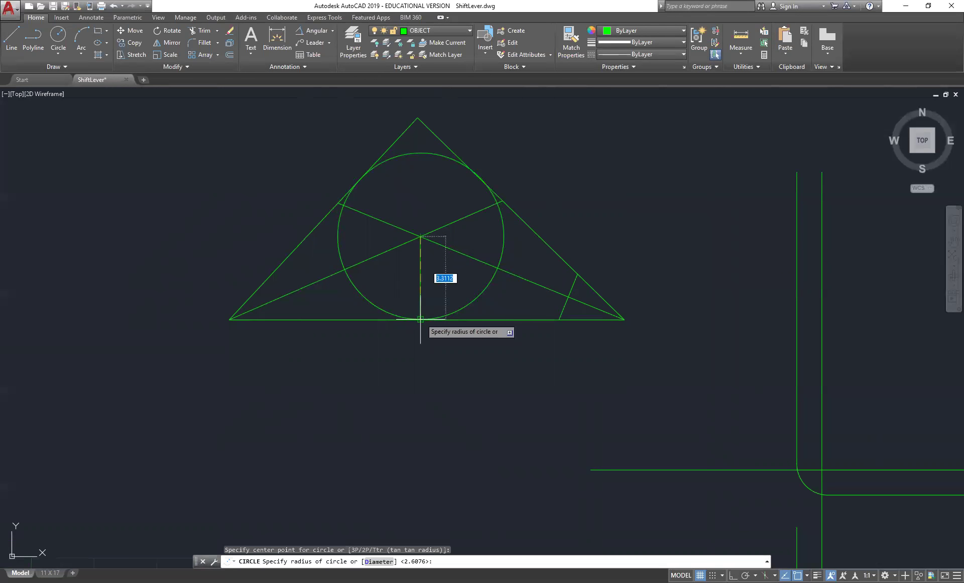
{"action": "left_click", "coordinate": [421, 319]}
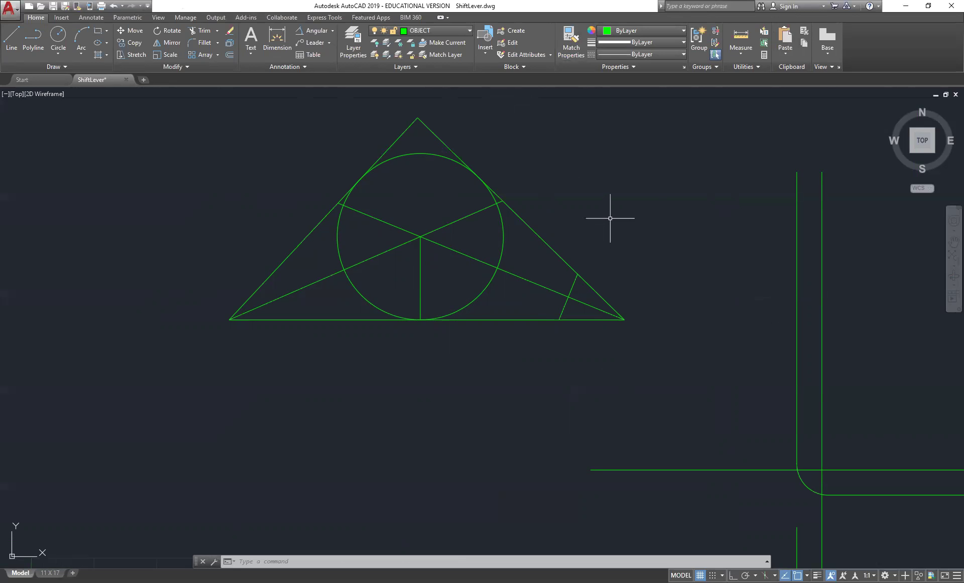
{"action": "key", "text": "alt"}
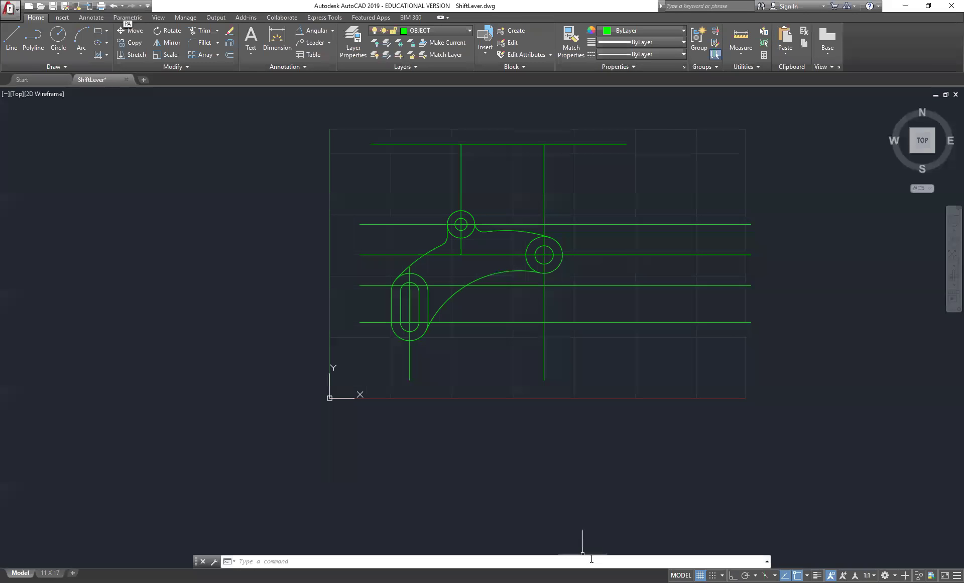
Offset the right boss's horizontal centreline 1 unit downward.
{"action": "type", "text": "o"}
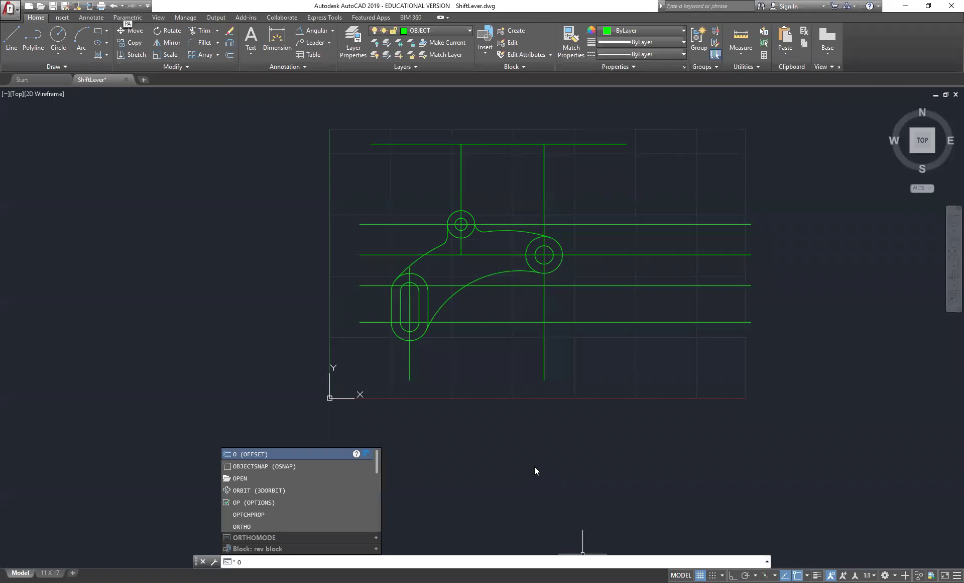
{"action": "key", "text": "Return"}
{"action": "type", "text": "1"}
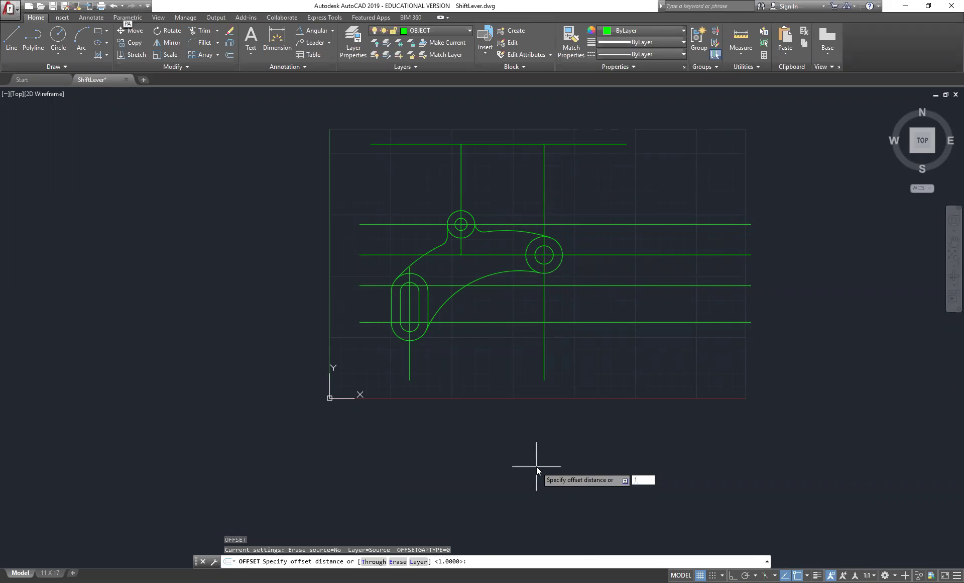
{"action": "key", "text": "Return"}
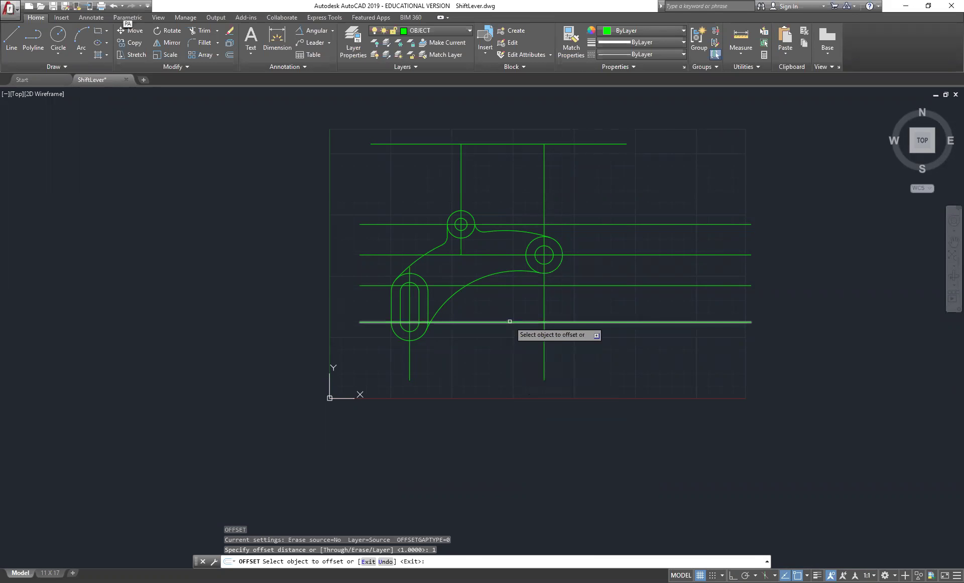
{"action": "left_click", "coordinate": [505, 255]}
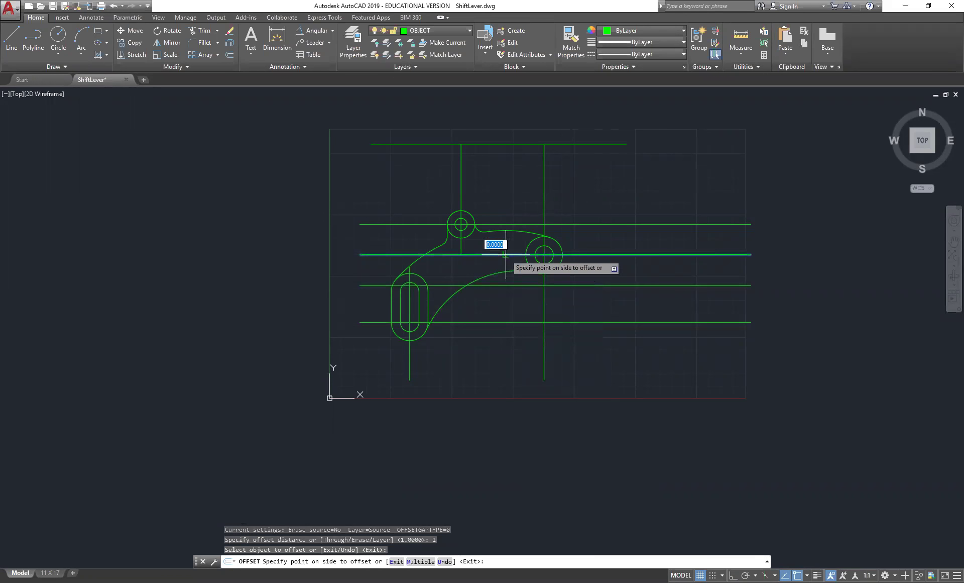
{"action": "left_click", "coordinate": [505, 272]}
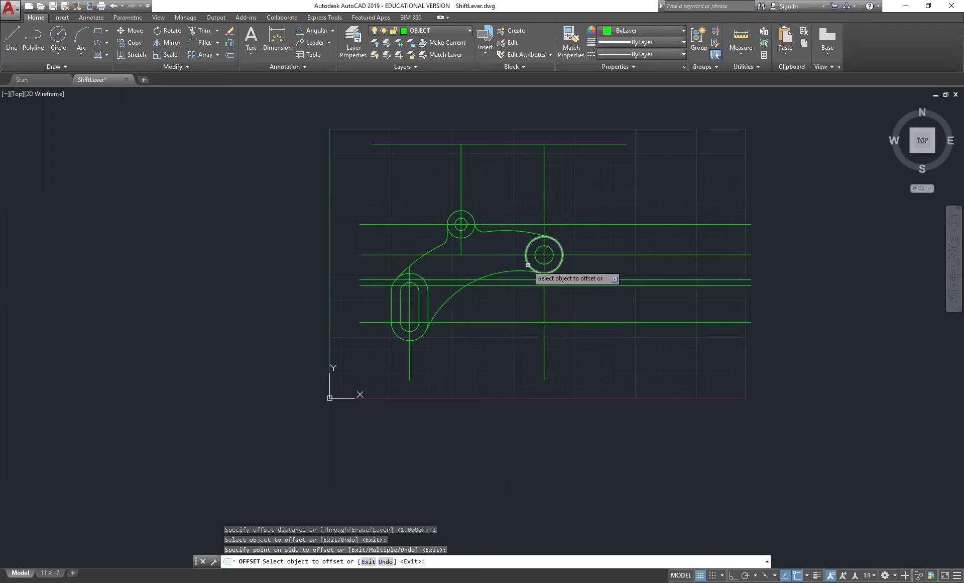
Offset the right boss's outer circle 1 unit outward.
{"action": "left_click", "coordinate": [528, 264]}
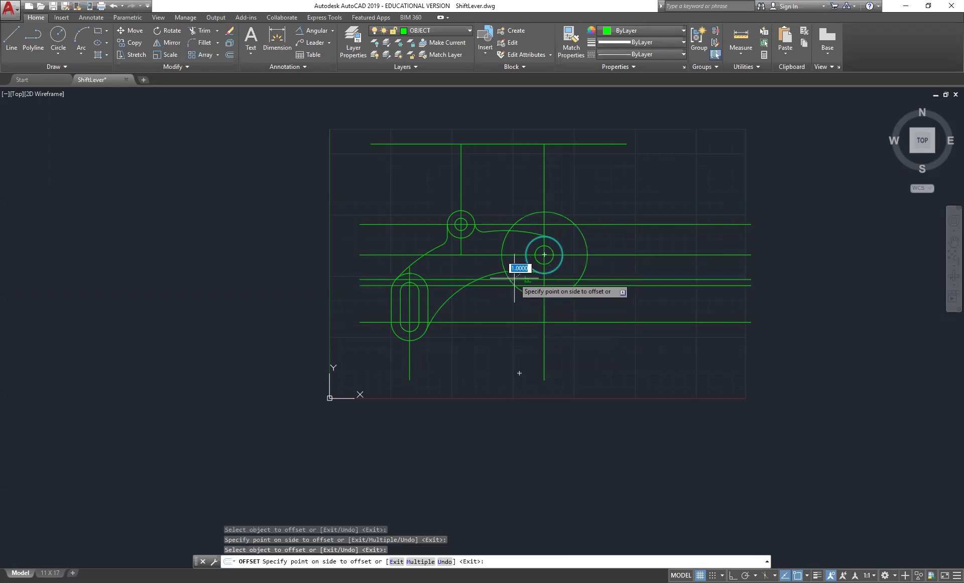
{"action": "left_click", "coordinate": [514, 278]}
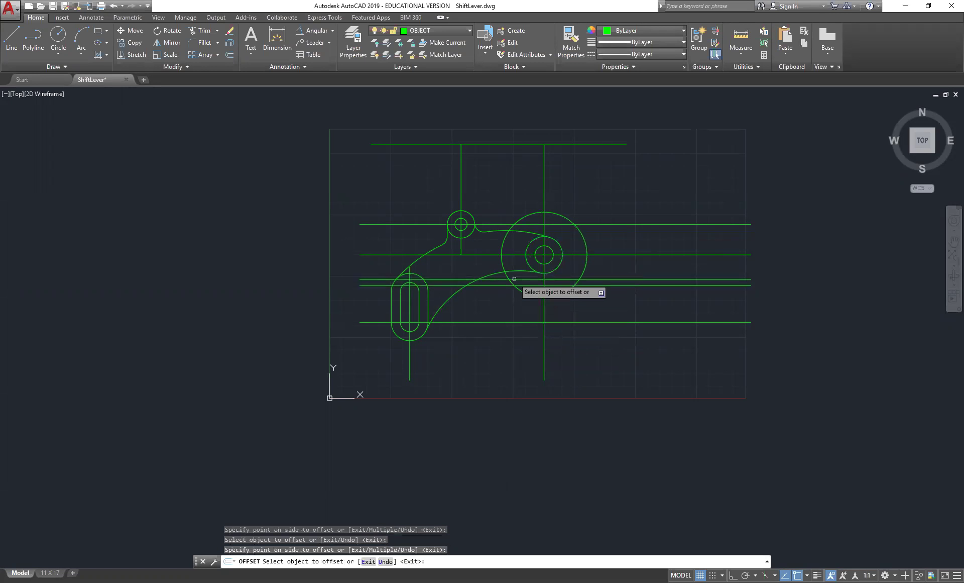
{"action": "key", "text": "Escape"}
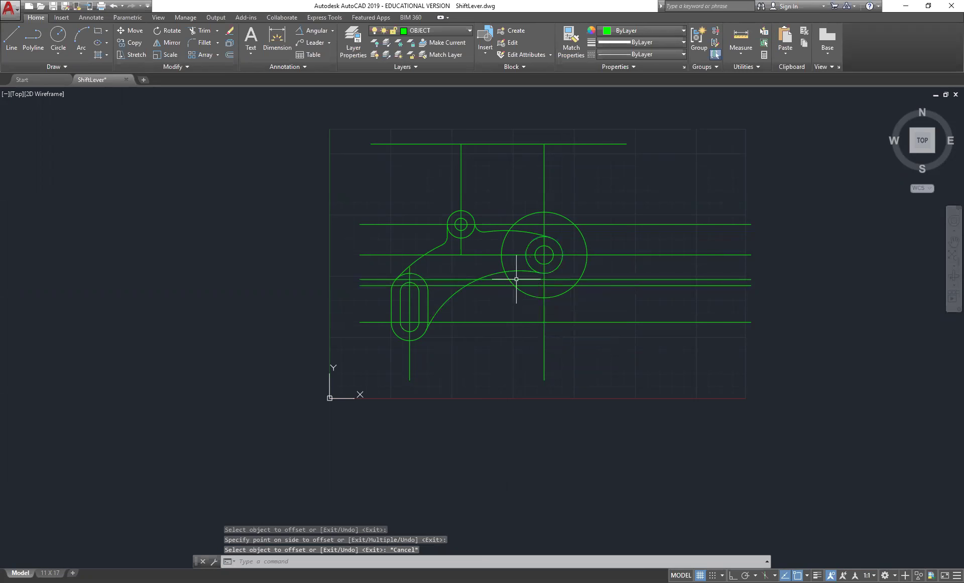
Undo both offsets and re-offset only the boss's outer circle outward by 1 unit.
{"action": "left_click", "coordinate": [113, 5]}
{"action": "right_click", "coordinate": [522, 282]}
{"action": "left_click", "coordinate": [543, 308]}
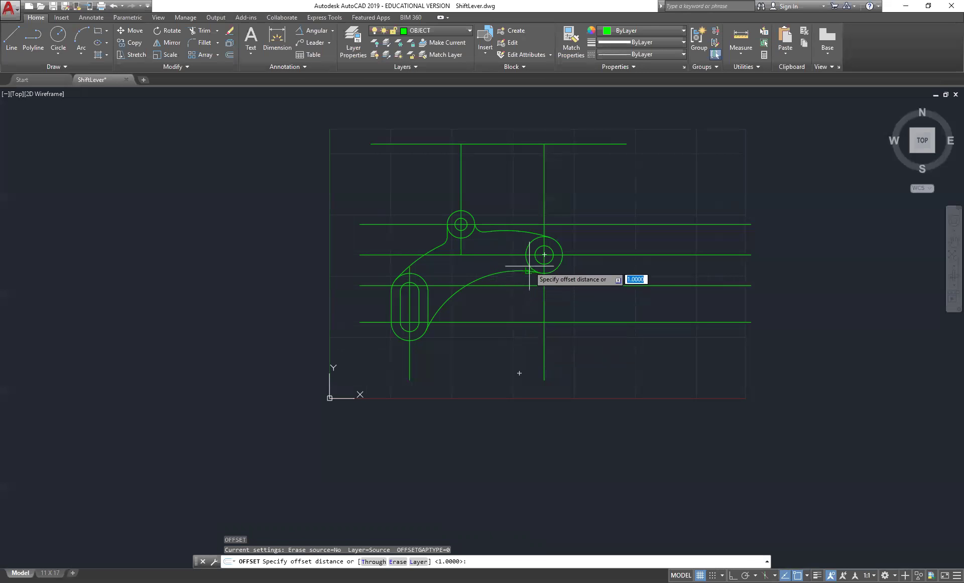
{"action": "key", "text": "Return"}
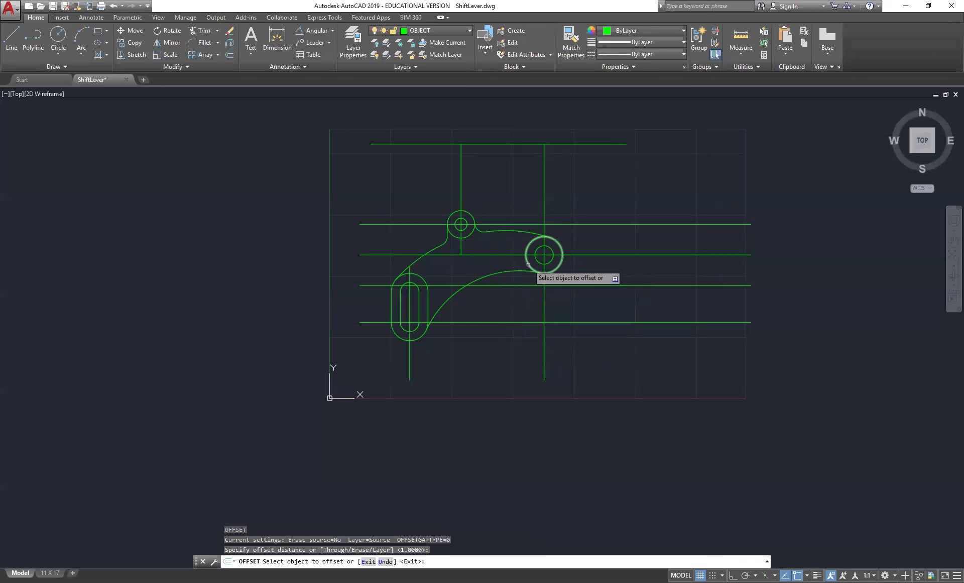
{"action": "left_click", "coordinate": [529, 266]}
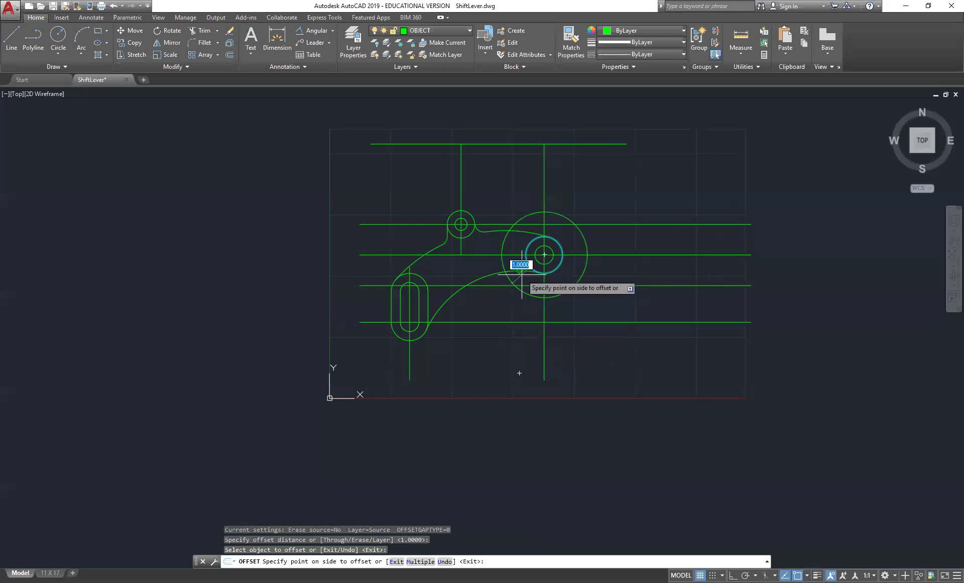
{"action": "left_click", "coordinate": [522, 274]}
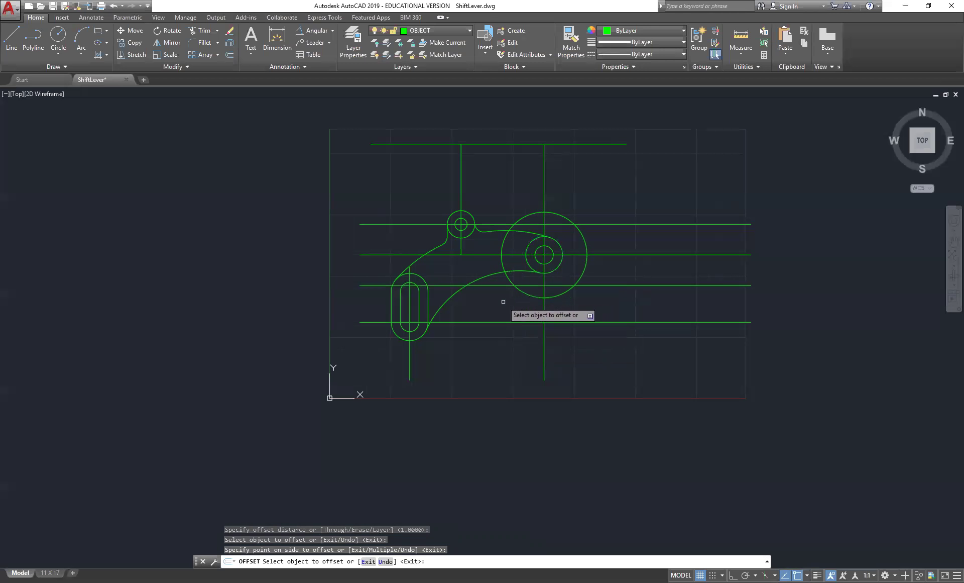
Start a 1.25 offset on the horizontal centreline, then abandon it without a copy.
{"action": "type", "text": "o"}
{"action": "key", "text": "Return"}
{"action": "key", "text": "Escape"}
{"action": "key", "text": "Escape"}
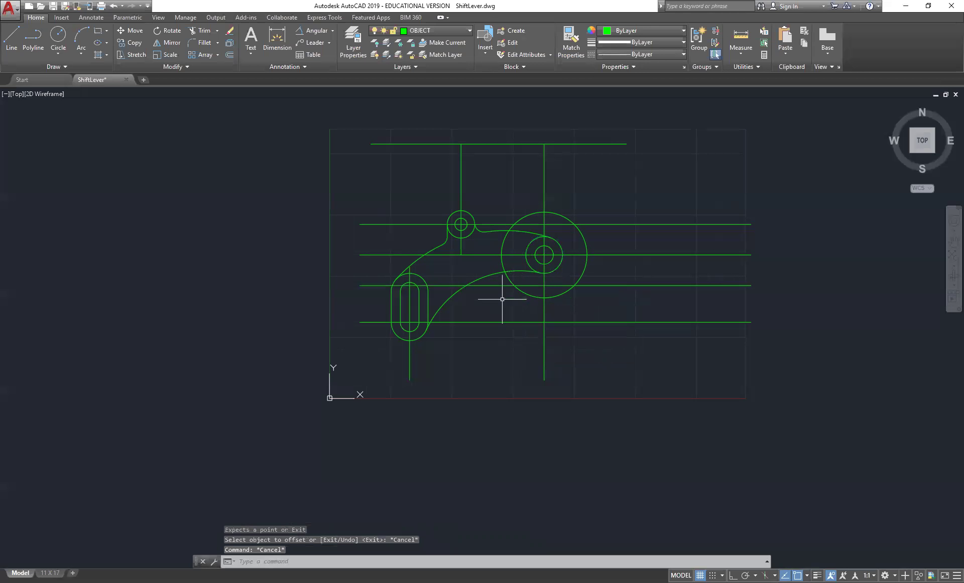
{"action": "type", "text": "o"}
{"action": "key", "text": "Return"}
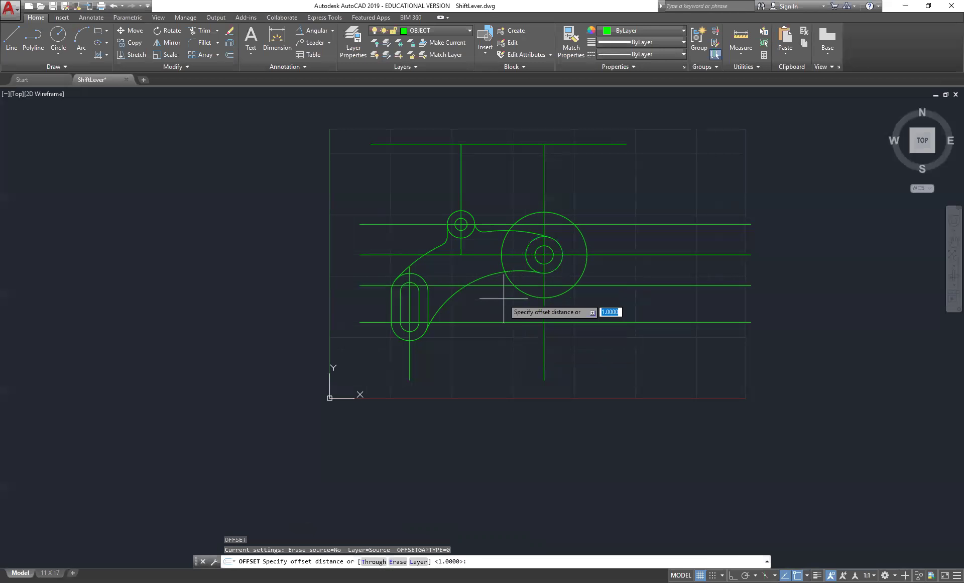
{"action": "type", "text": "1.25"}
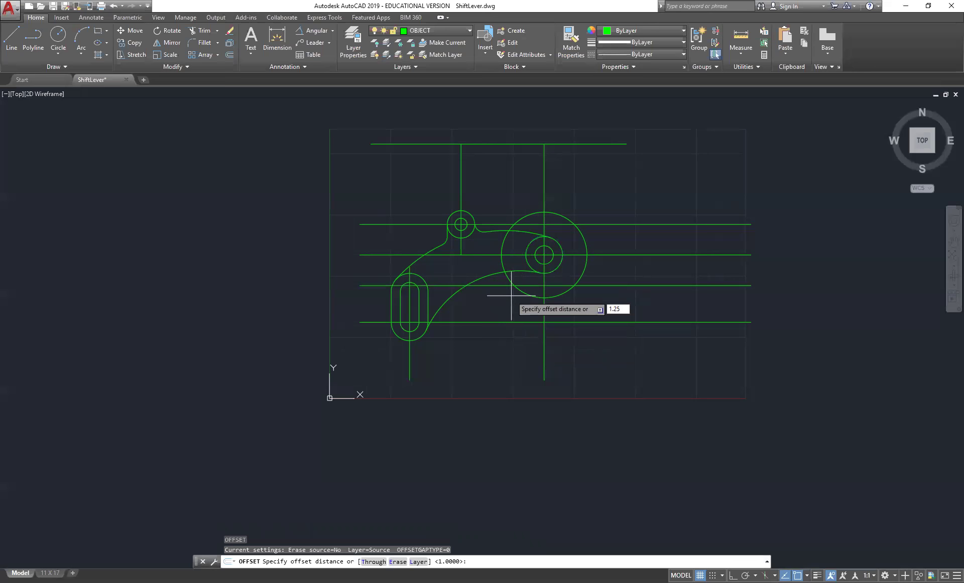
{"action": "key", "text": "Return"}
{"action": "left_click", "coordinate": [470, 254]}
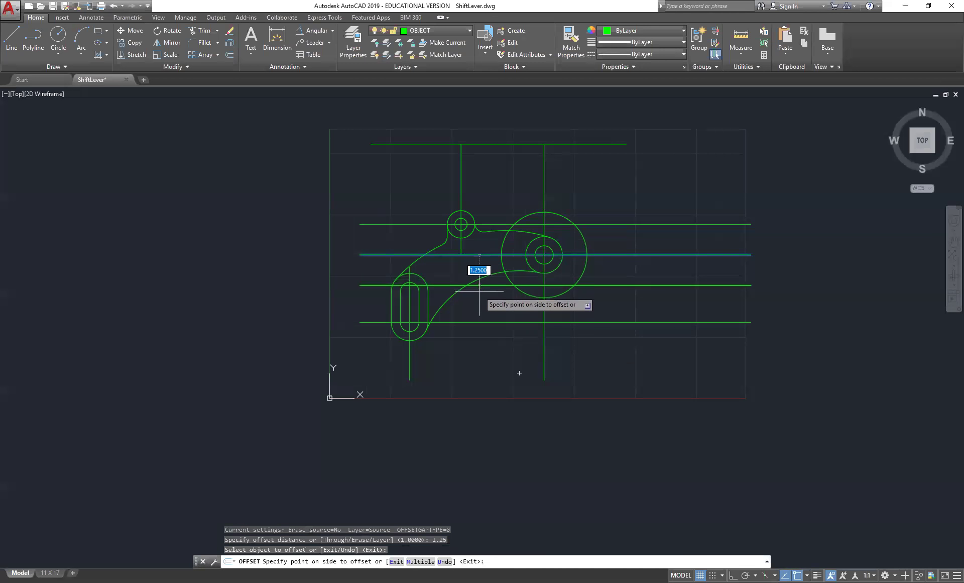
{"action": "key", "text": "Escape"}
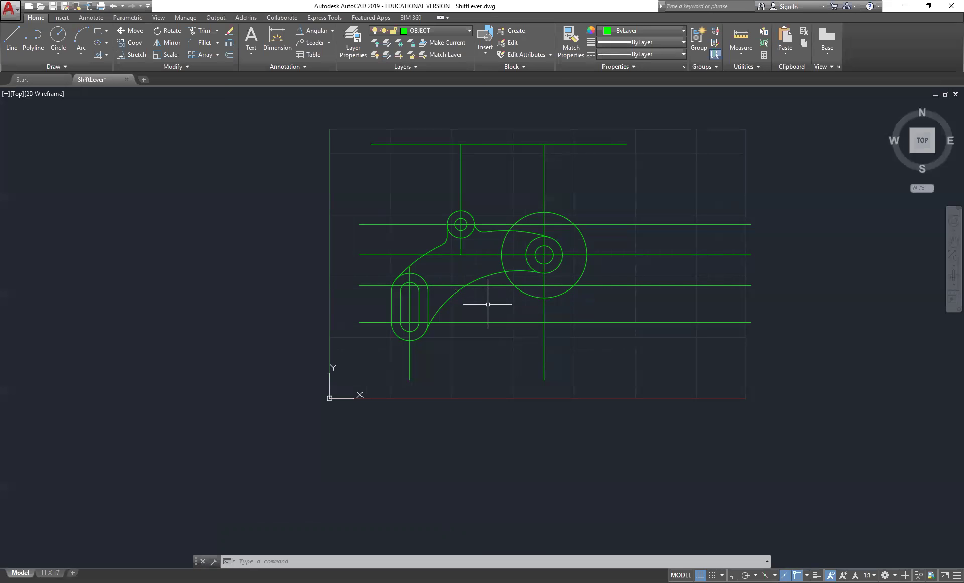
Erase the long slot-to-boss arc, then save the drawing over ShiftLever.dwg.
{"action": "type", "text": "E"}
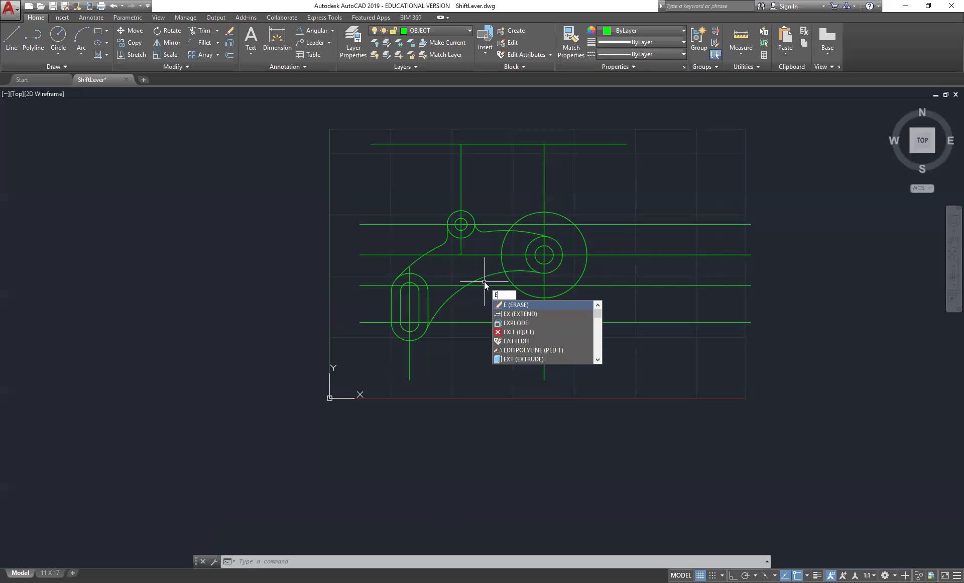
{"action": "key", "text": "Return"}
{"action": "left_click", "coordinate": [484, 276]}
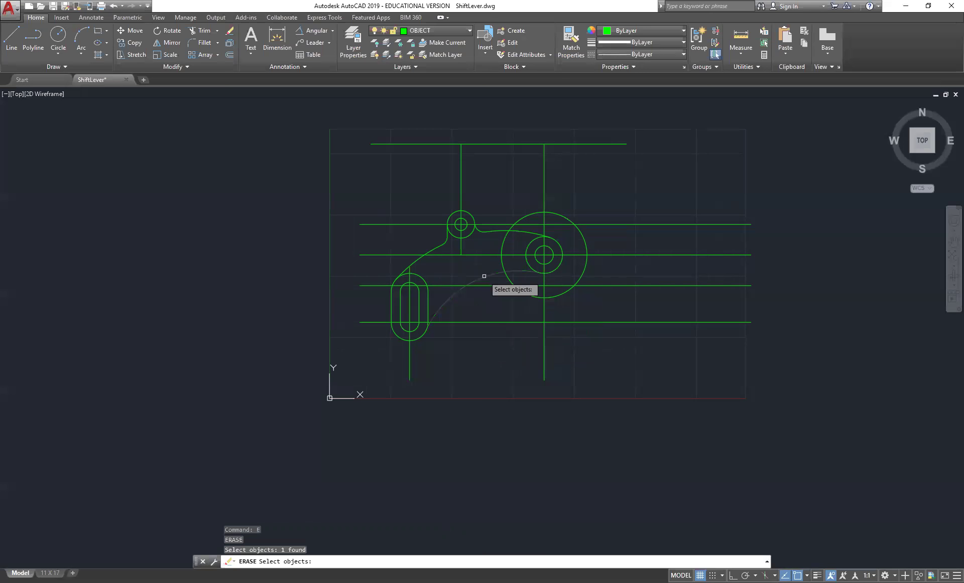
{"action": "key", "text": "Return"}
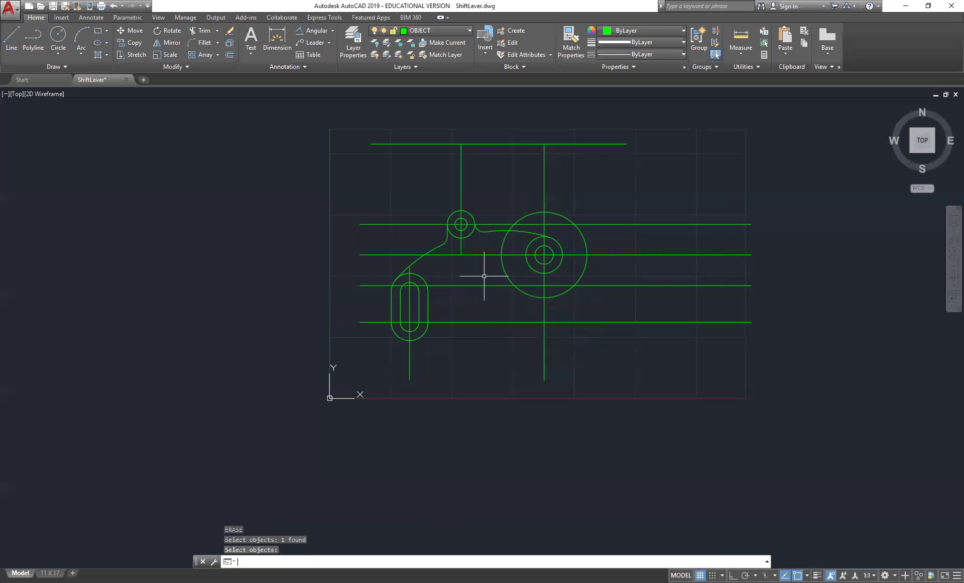
{"action": "left_click", "coordinate": [17, 13]}
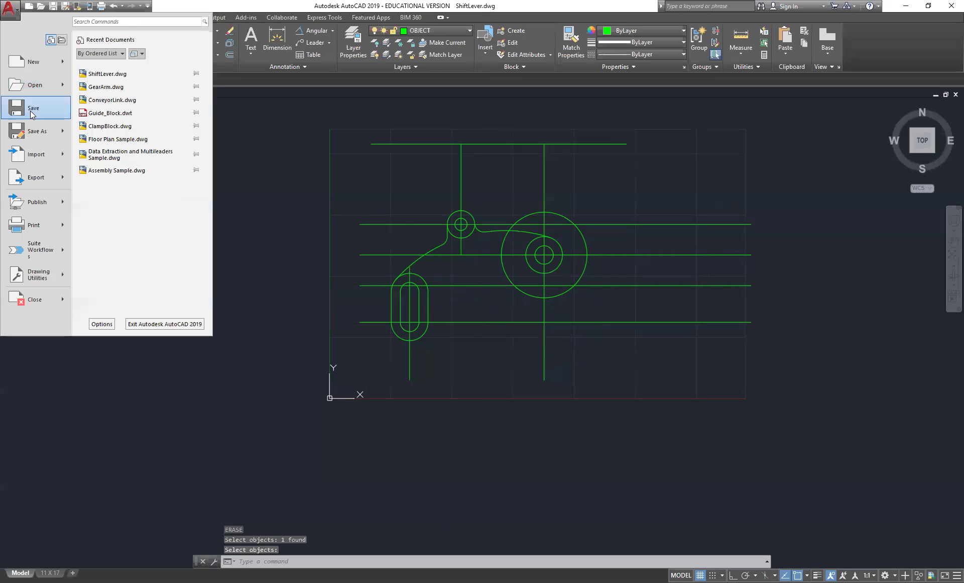
{"action": "left_click", "coordinate": [30, 111]}
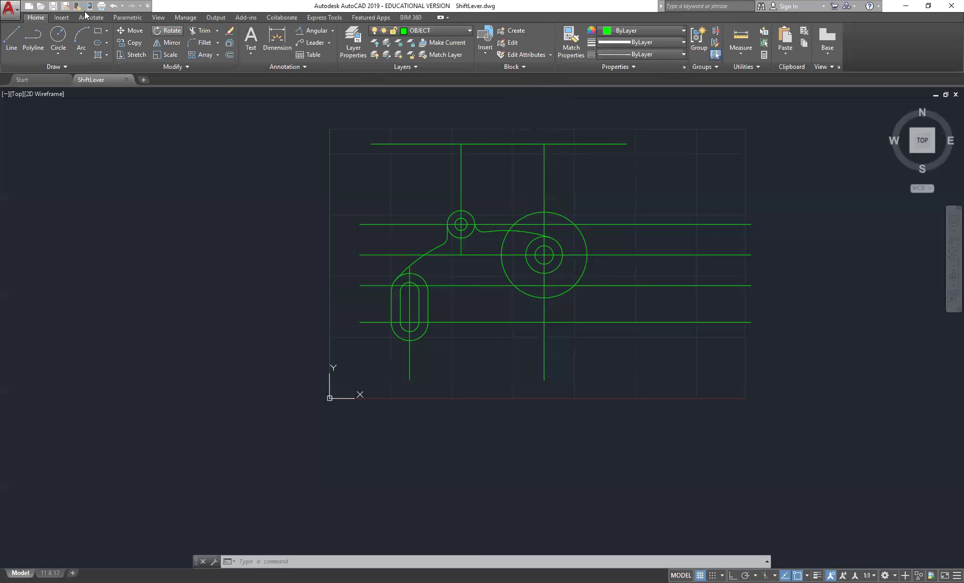
Draw a radius 1 circle centred where the large circle crosses the horizontal line.
{"action": "left_click", "coordinate": [58, 50]}
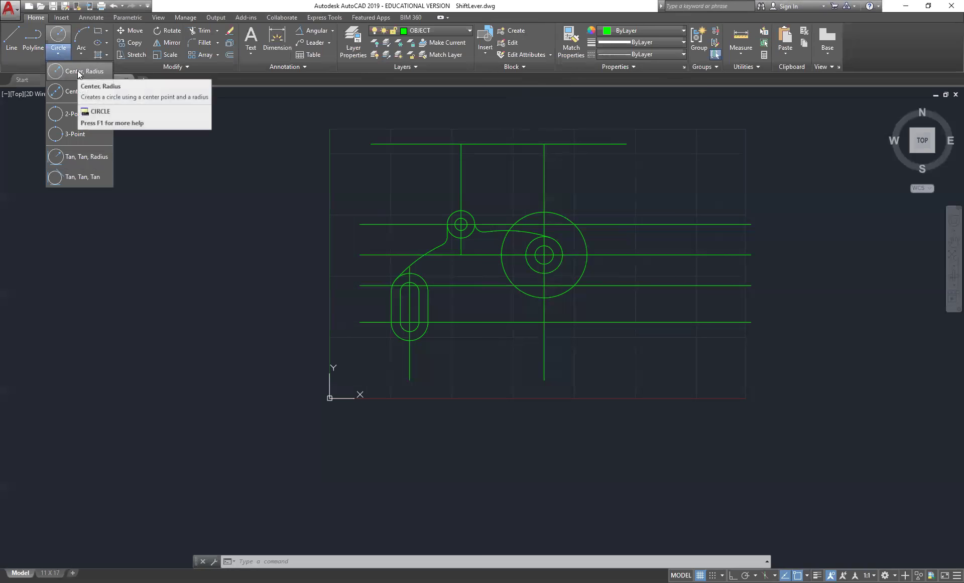
{"action": "mouse_move", "coordinate": [83, 70]}
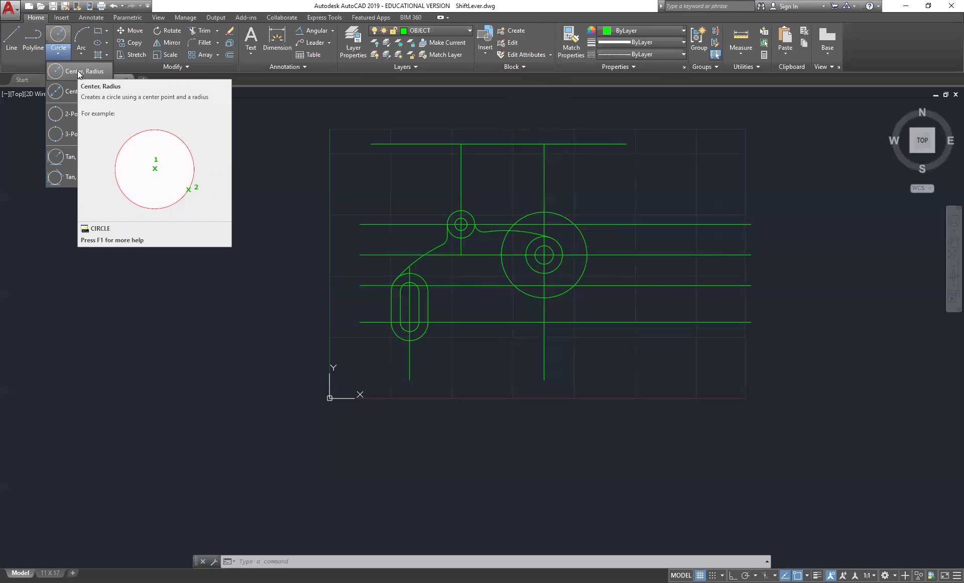
{"action": "left_click", "coordinate": [78, 71]}
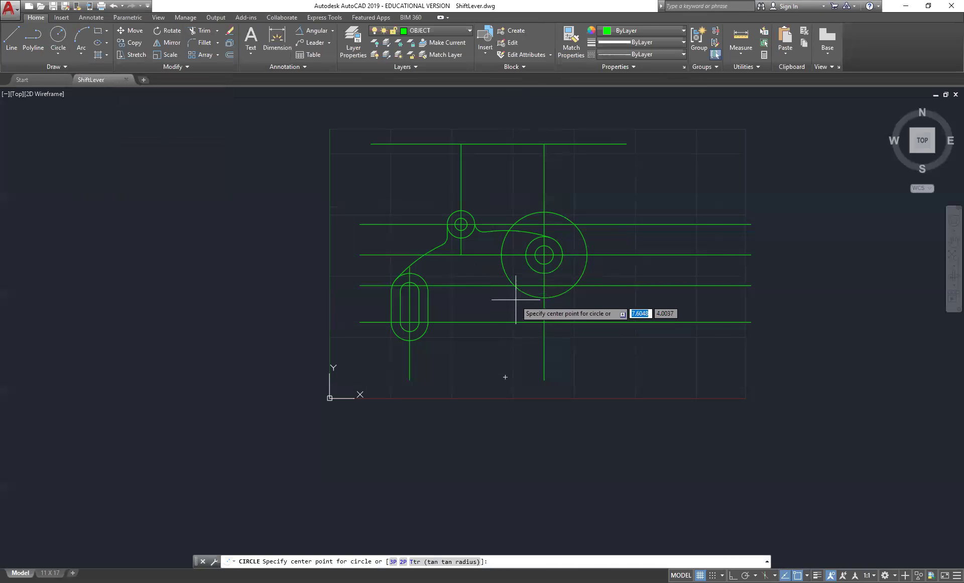
{"action": "scroll", "coordinate": [515, 285], "scroll_direction": "up", "scroll_amount": 8}
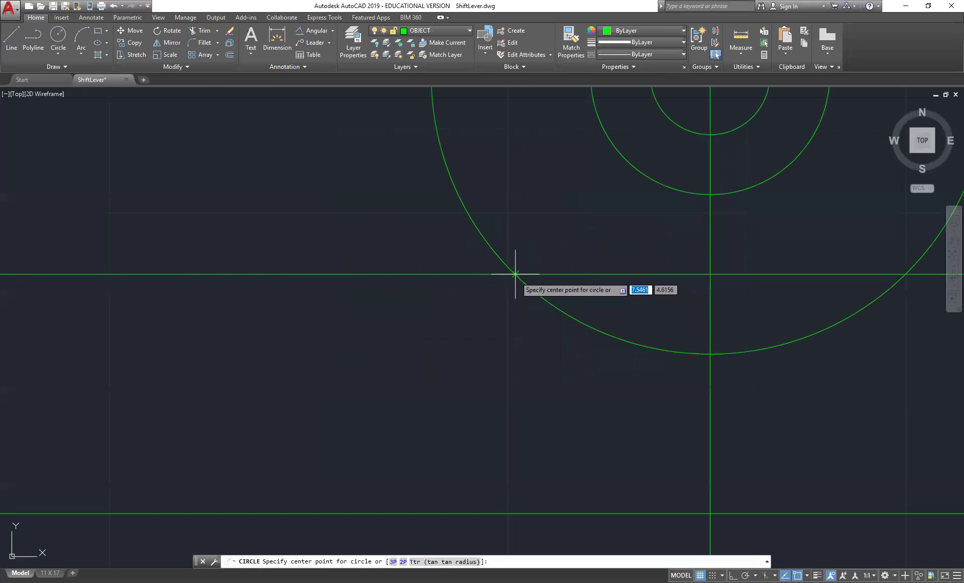
{"action": "left_click", "coordinate": [515, 273]}
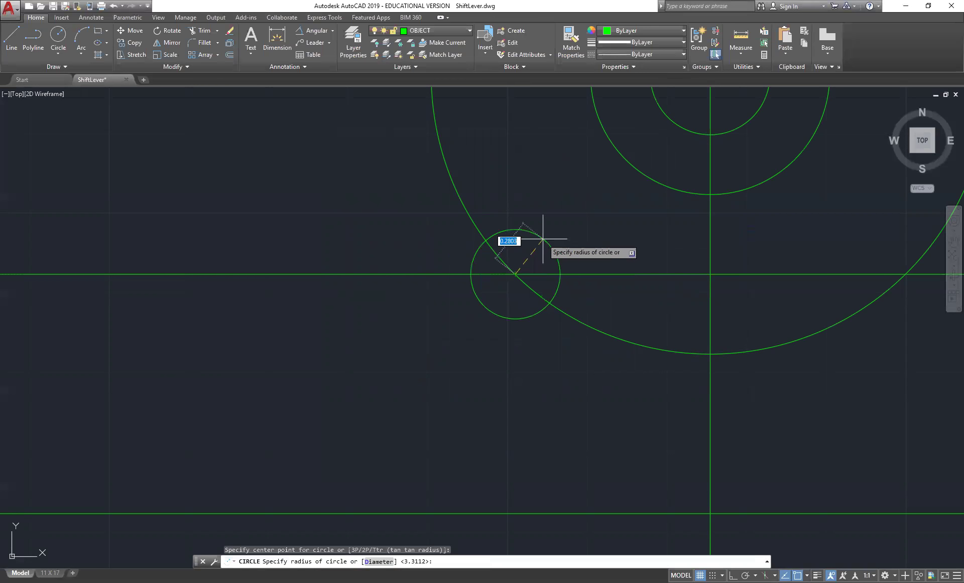
{"action": "type", "text": "1"}
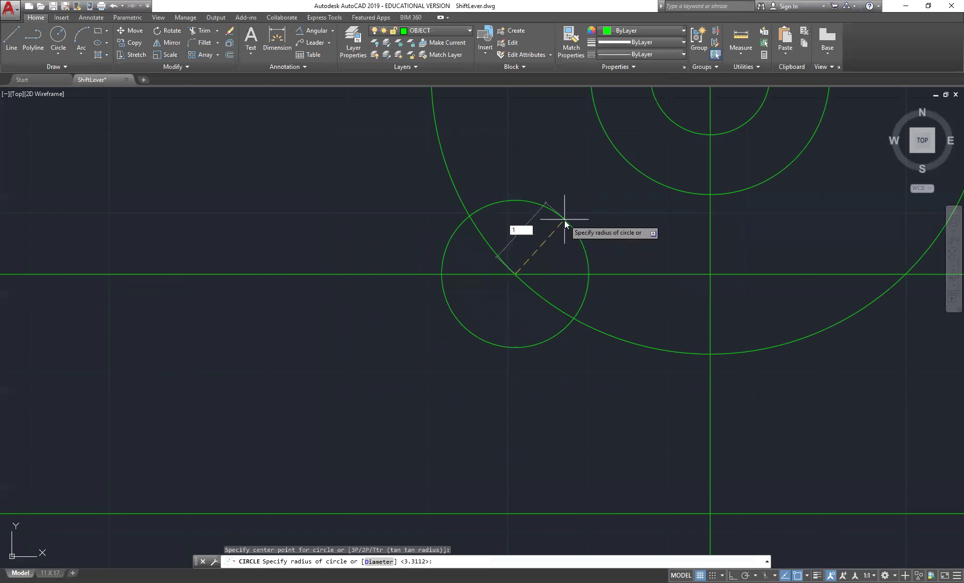
{"action": "key", "text": "Return"}
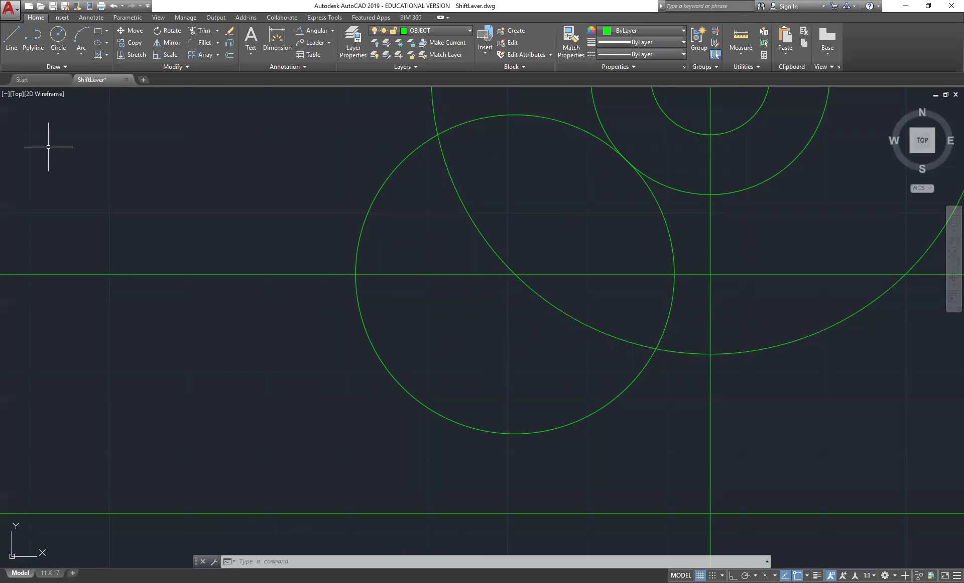
Draw a radius 4.2 circle tangent to the slot's outer arc and the small radius 1 circle.
{"action": "left_click", "coordinate": [59, 55]}
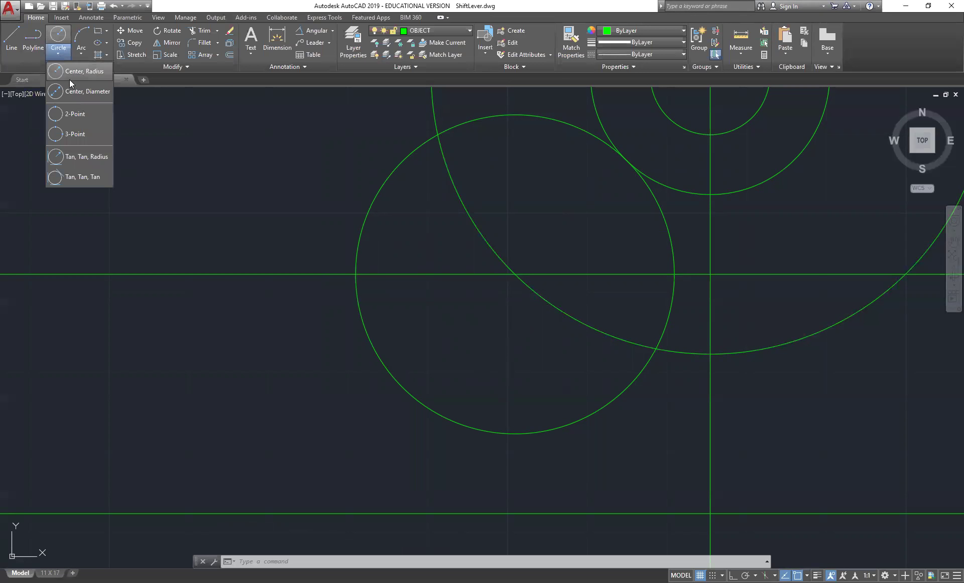
{"action": "left_click", "coordinate": [84, 157]}
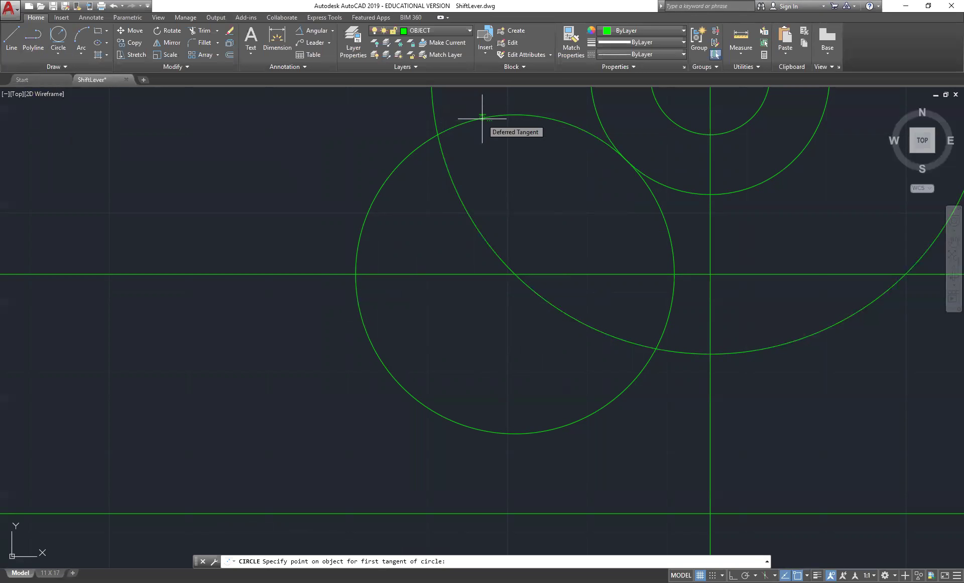
{"action": "scroll", "coordinate": [117, 418], "scroll_direction": "up", "scroll_amount": 2}
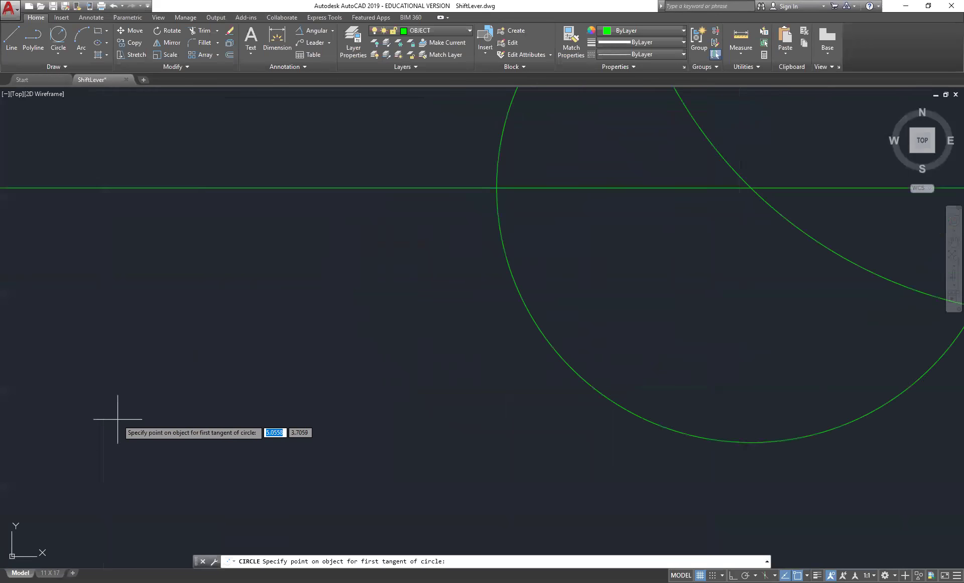
{"action": "scroll", "coordinate": [117, 418], "scroll_direction": "down", "scroll_amount": 3}
{"action": "left_click", "coordinate": [47, 477]}
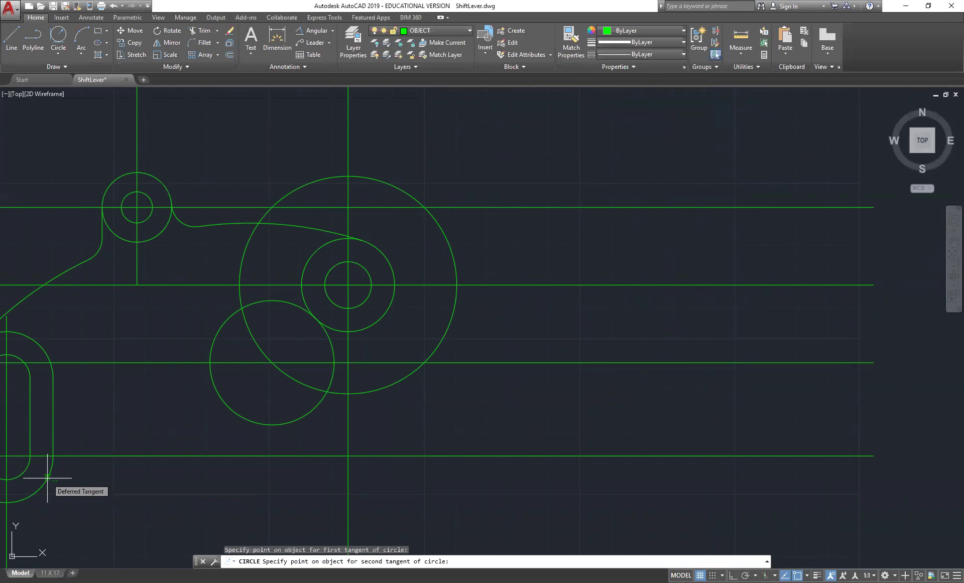
{"action": "left_click", "coordinate": [232, 315]}
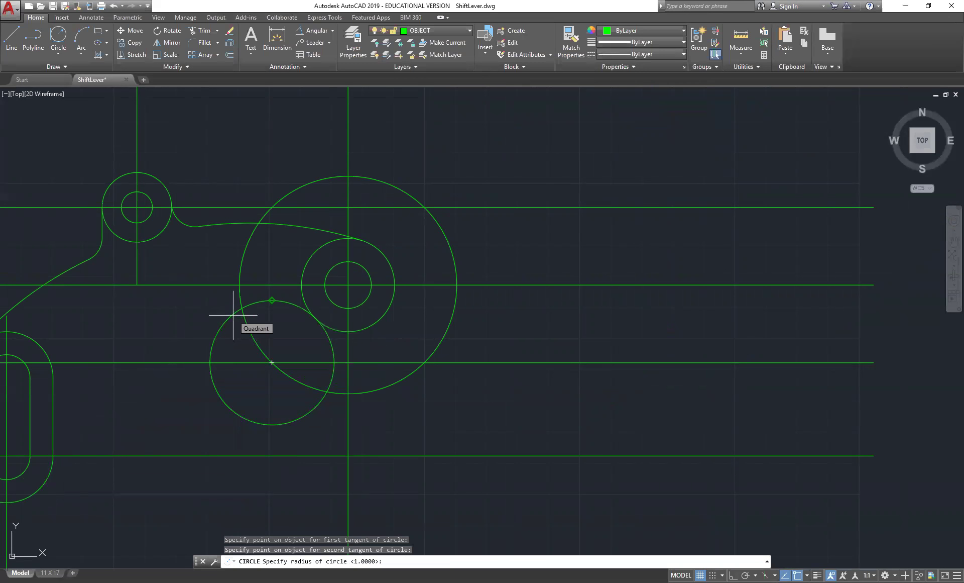
{"action": "type", "text": "4.2"}
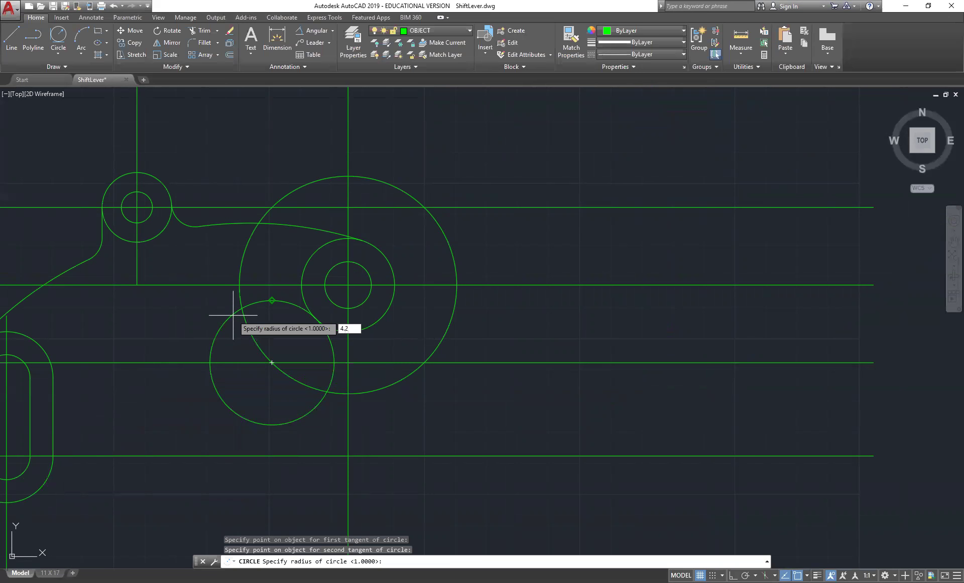
{"action": "key", "text": "Return"}
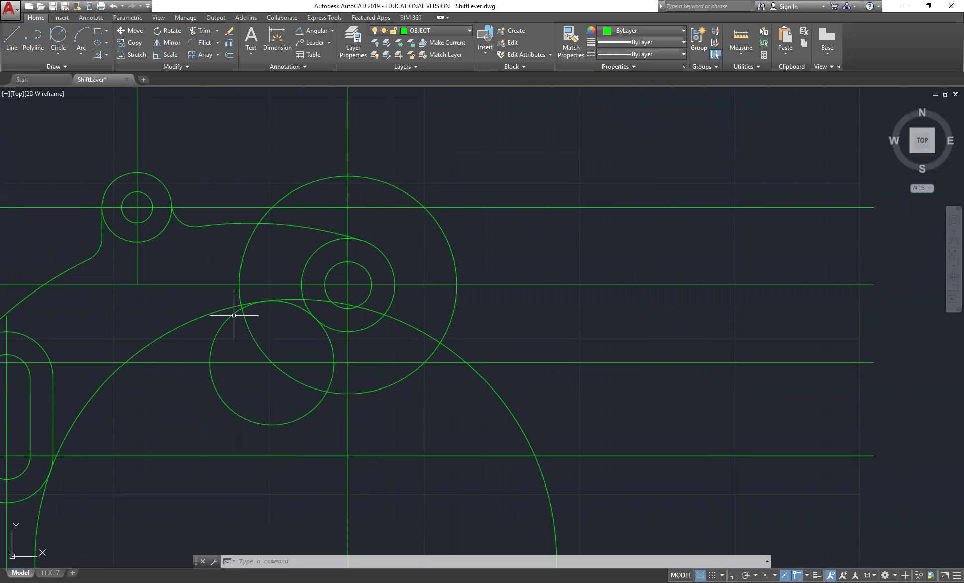
{"action": "key", "text": "Escape"}
{"action": "type", "text": "TR"}
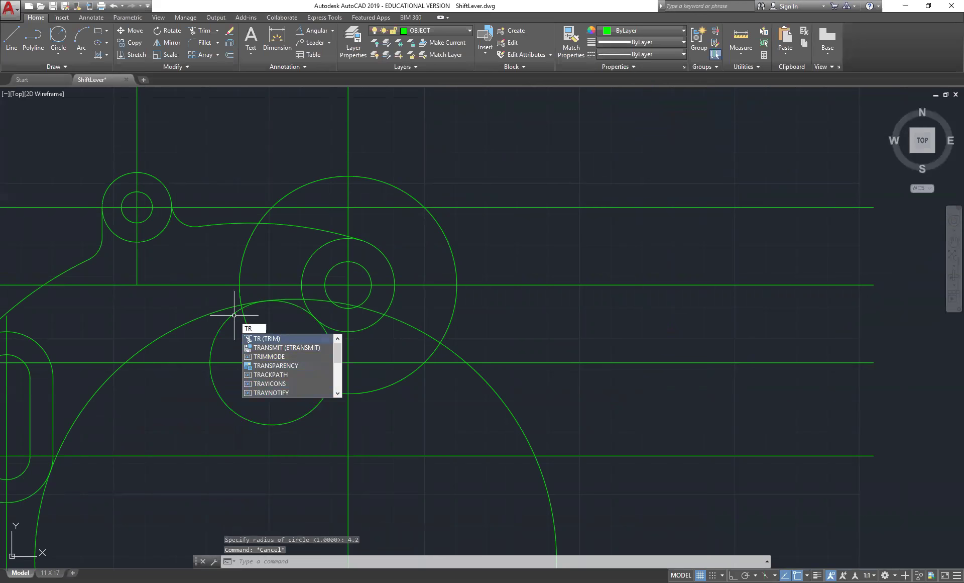
{"action": "key", "text": "Return"}
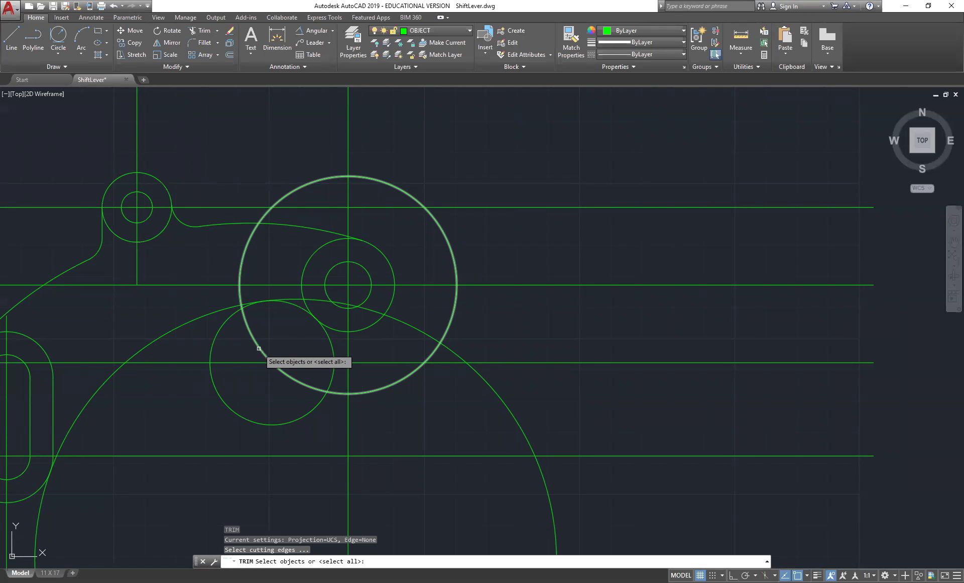
Cancel TRIM and erase the large construction circle around the right boss with E.
{"action": "key", "text": "Escape"}
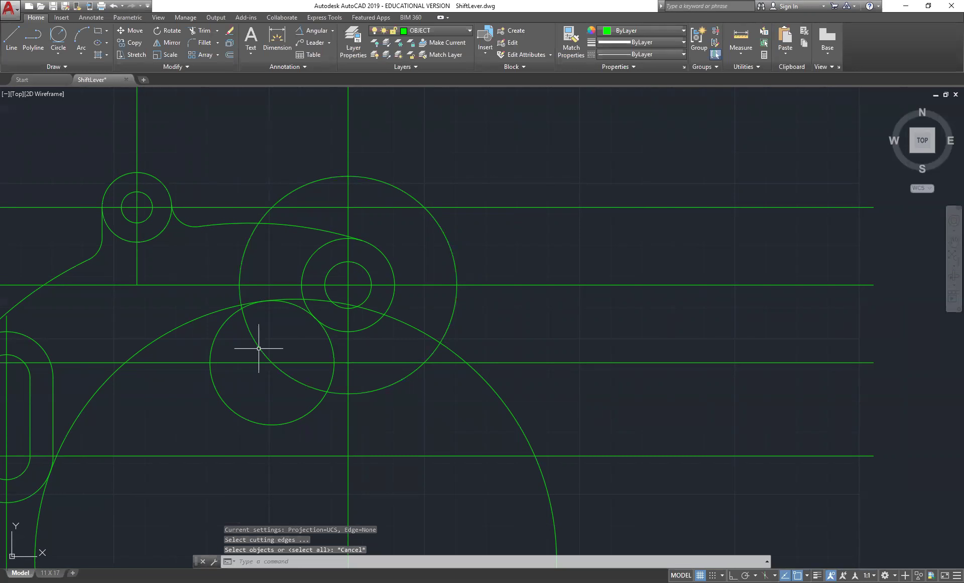
{"action": "type", "text": "E"}
{"action": "key", "text": "Return"}
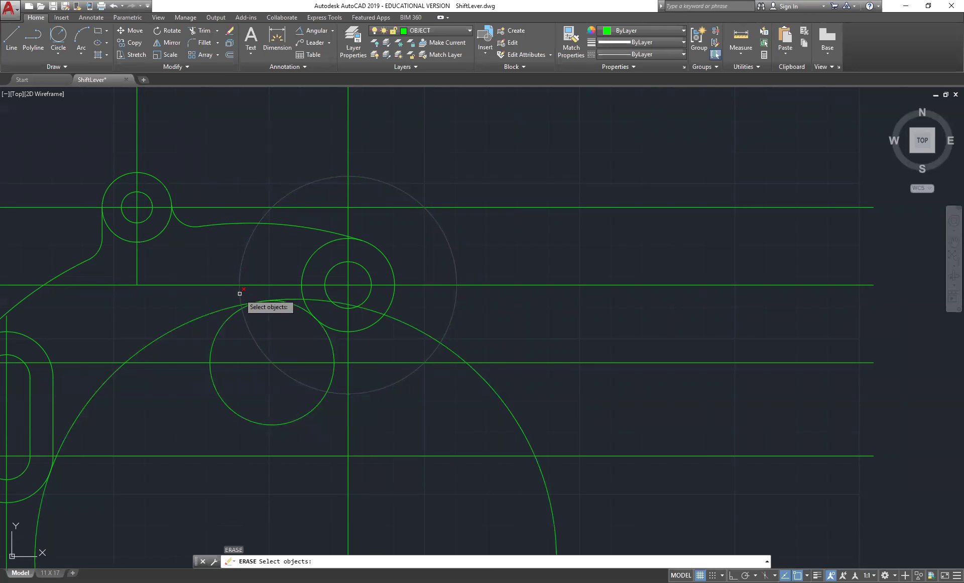
{"action": "left_click", "coordinate": [239, 293]}
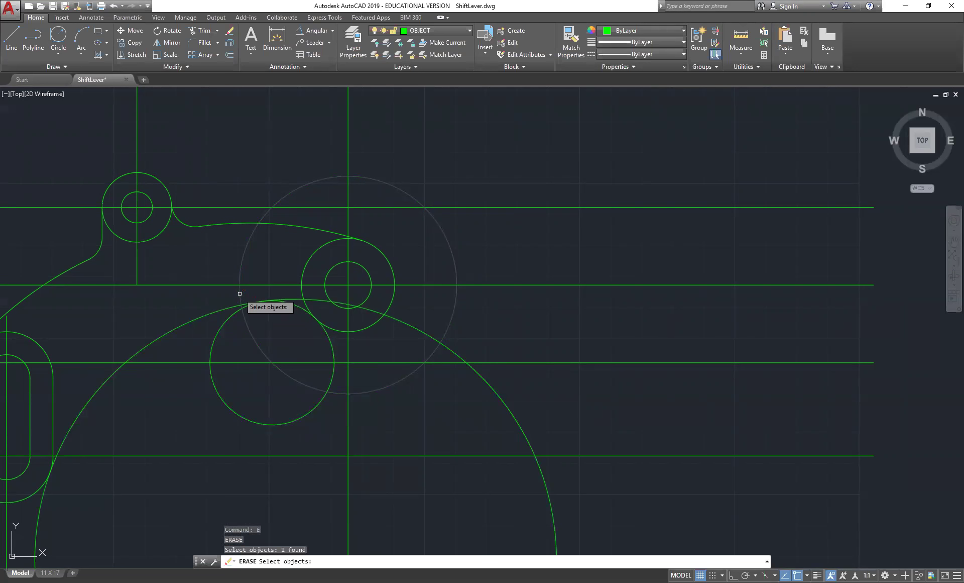
{"action": "key", "text": "Return"}
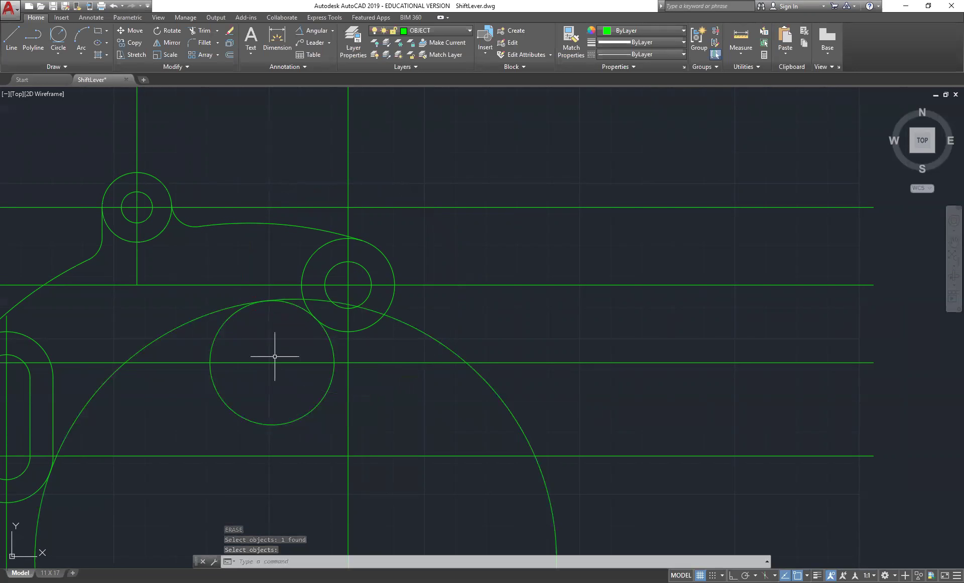
Trim the arc piece inside the right boss circle, using the small lower circle and boss circle as edges.
{"action": "type", "text": "TR"}
{"action": "key", "text": "Return"}
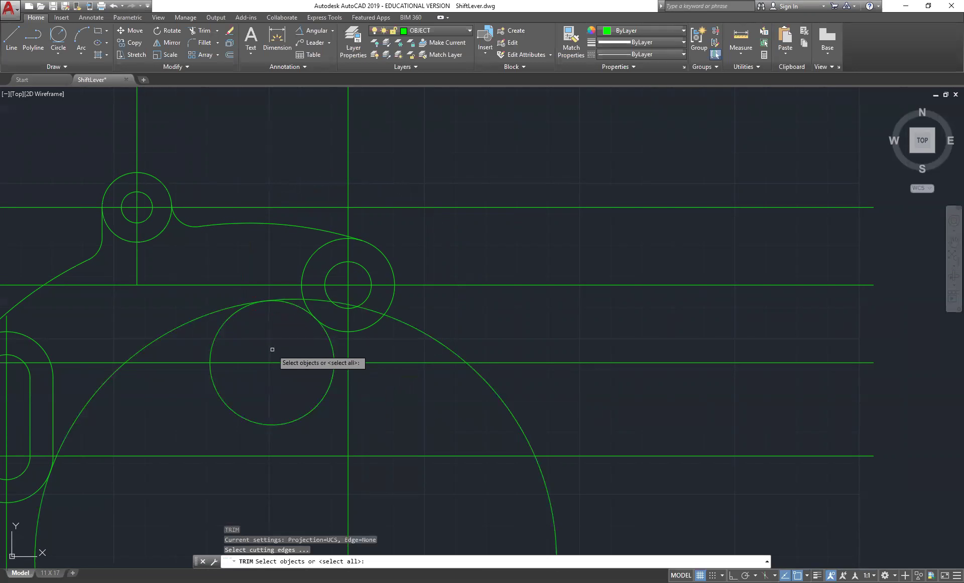
{"action": "left_click", "coordinate": [224, 323]}
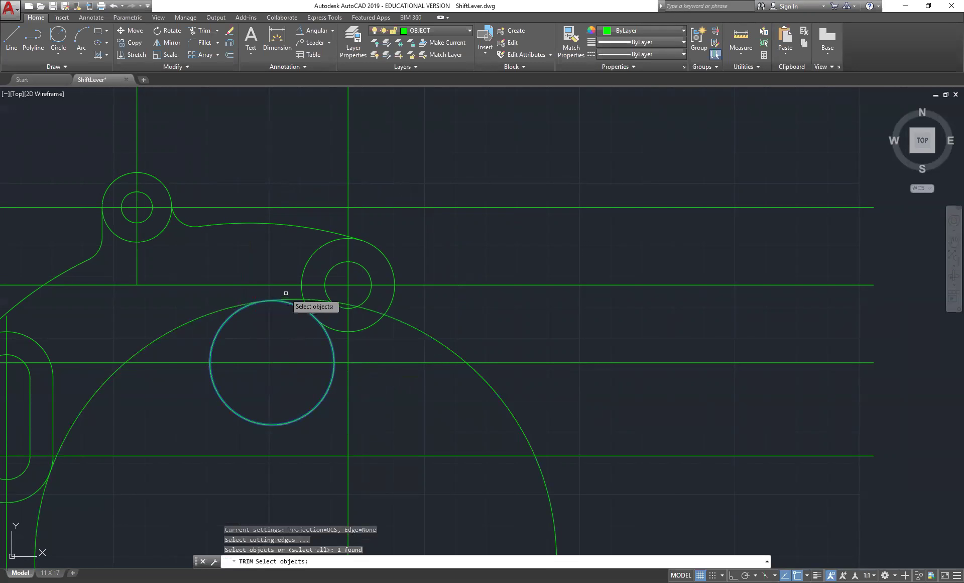
{"action": "left_click", "coordinate": [302, 276]}
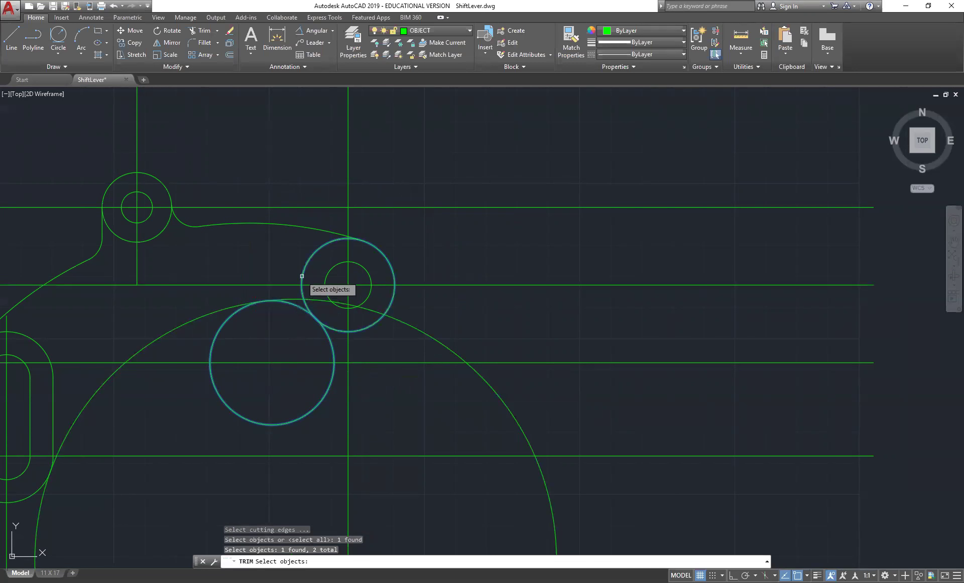
{"action": "key", "text": "Return"}
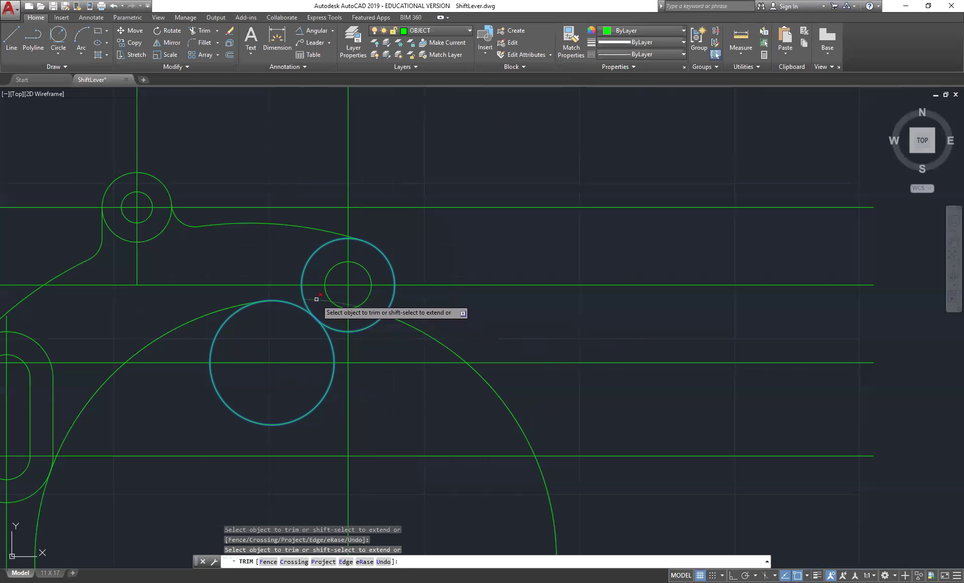
{"action": "left_click", "coordinate": [317, 299]}
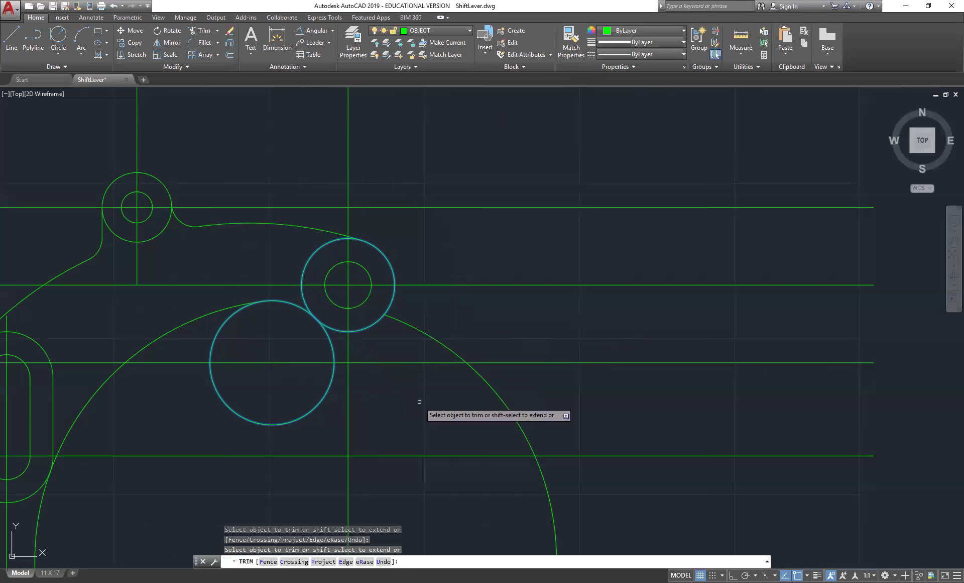
{"action": "key", "text": "Return"}
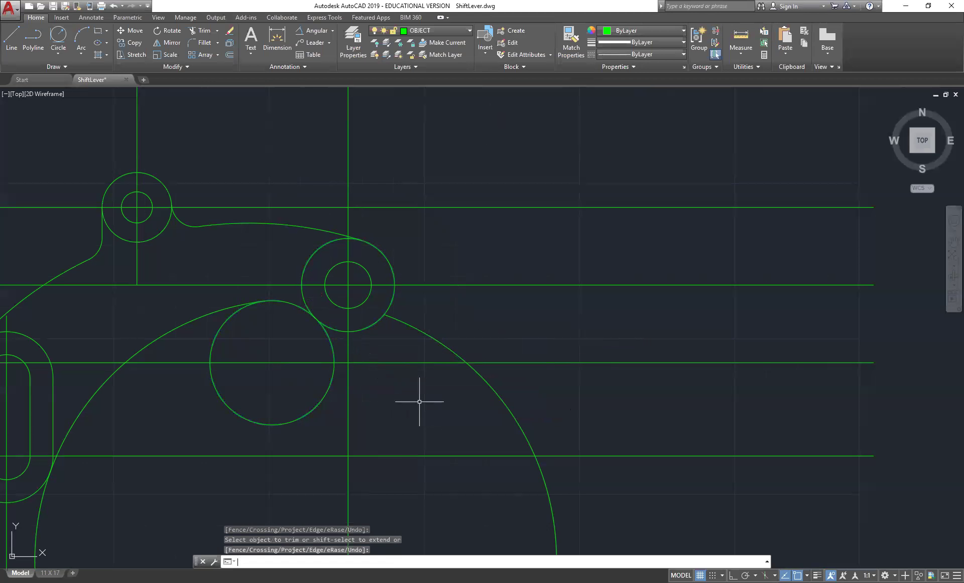
Trim again with the lower-left slot arc and right boss circle as cutting edges, then cancel.
{"action": "type", "text": "TR"}
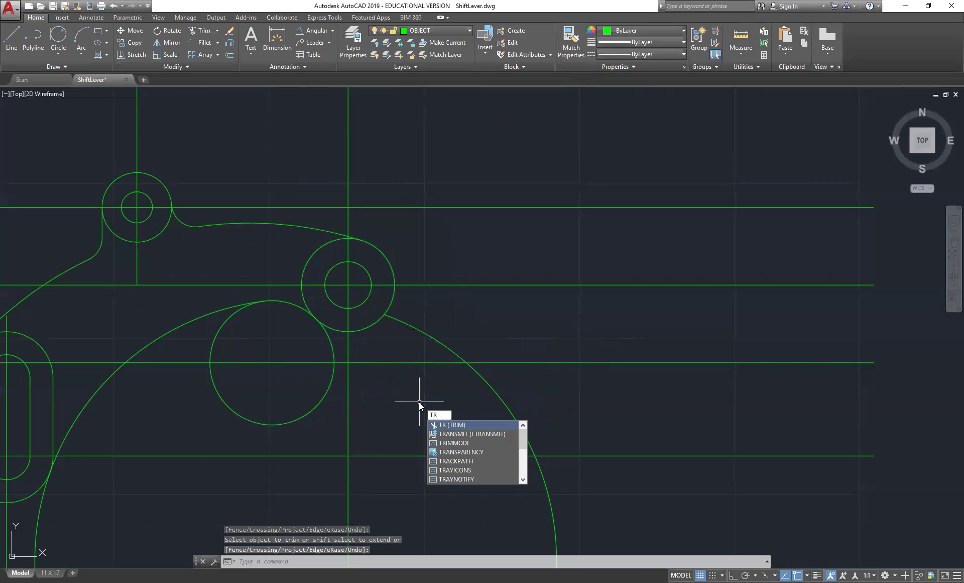
{"action": "key", "text": "Return"}
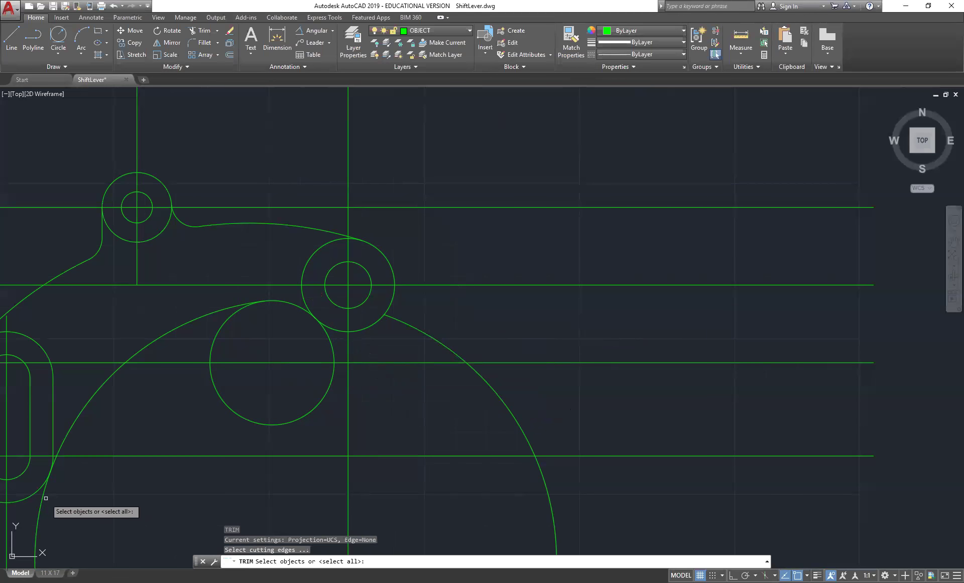
{"action": "left_click", "coordinate": [28, 495]}
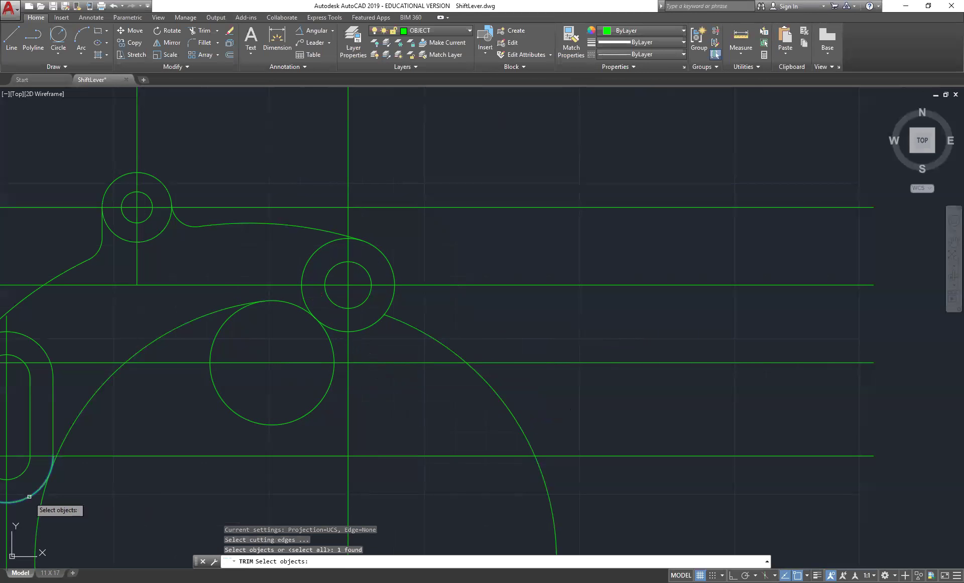
{"action": "left_click", "coordinate": [388, 303]}
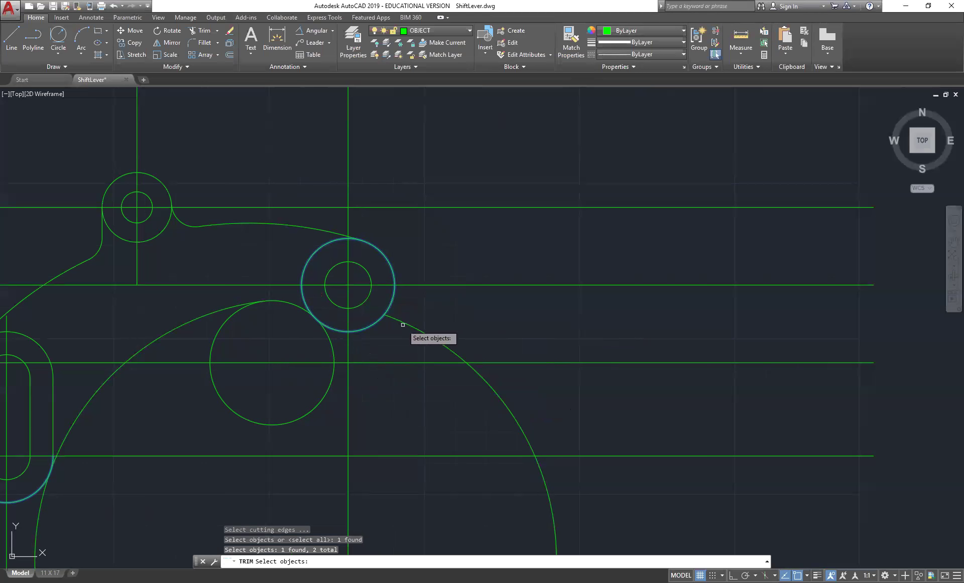
{"action": "key", "text": "Return"}
{"action": "scroll", "coordinate": [316, 382], "scroll_direction": "down", "scroll_amount": 2}
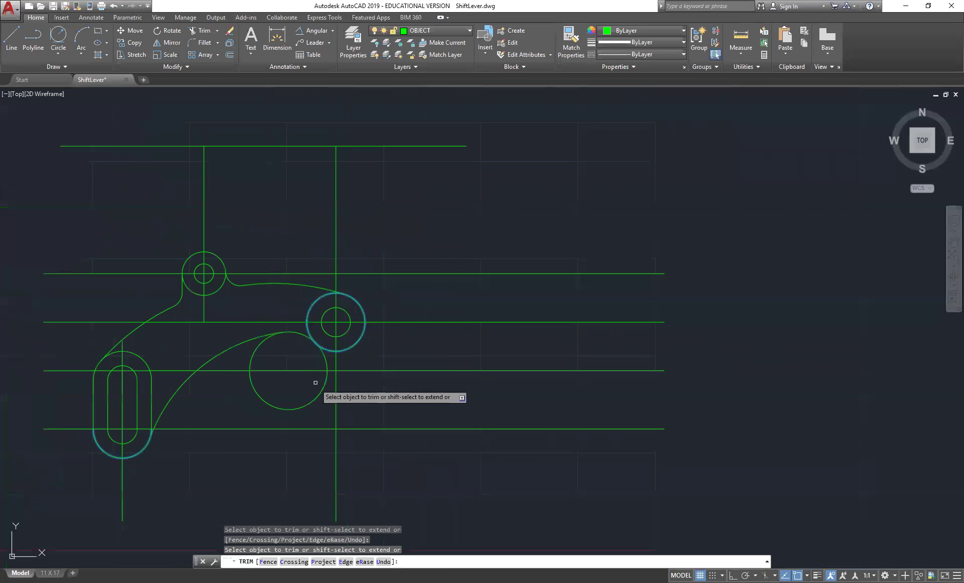
{"action": "scroll", "coordinate": [315, 382], "scroll_direction": "down", "scroll_amount": 2}
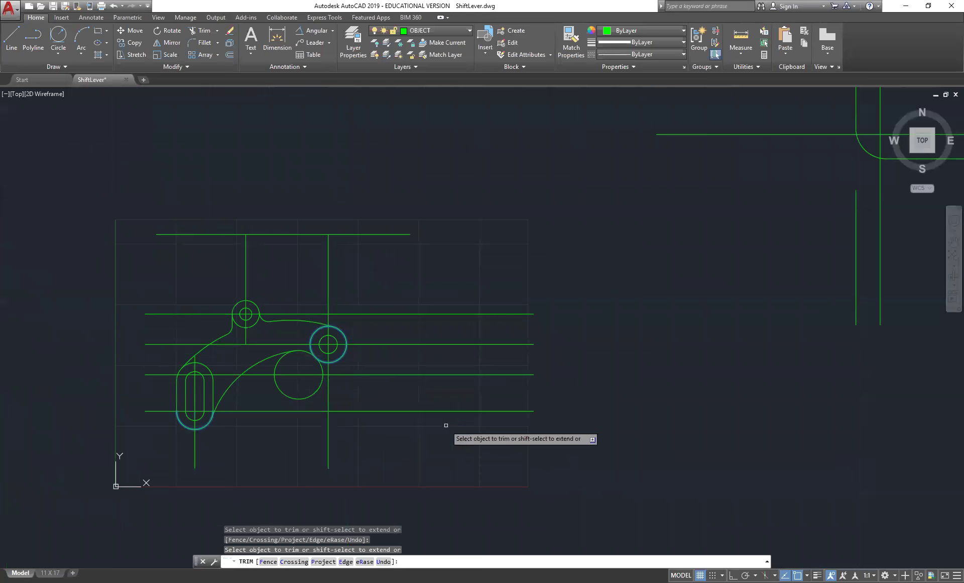
{"action": "key", "text": "Escape"}
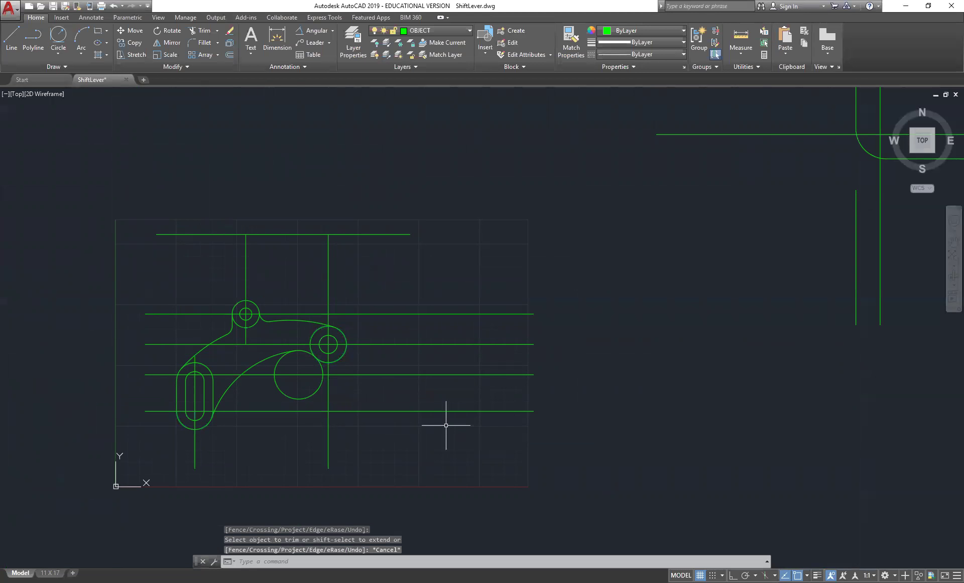
Erase the seven horizontal and vertical construction lines around the lever.
{"action": "type", "text": "E"}
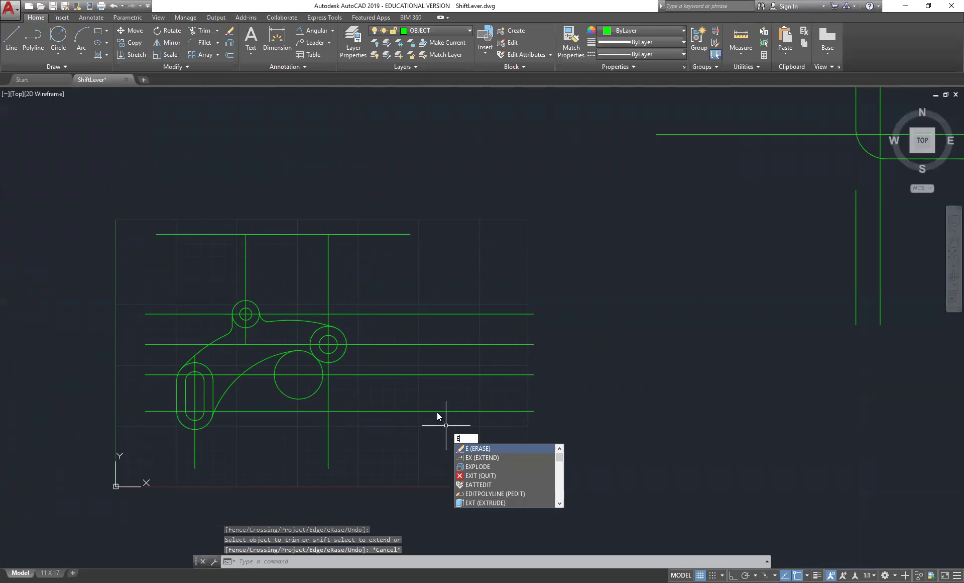
{"action": "key", "text": "Return"}
{"action": "left_click", "coordinate": [436, 411]}
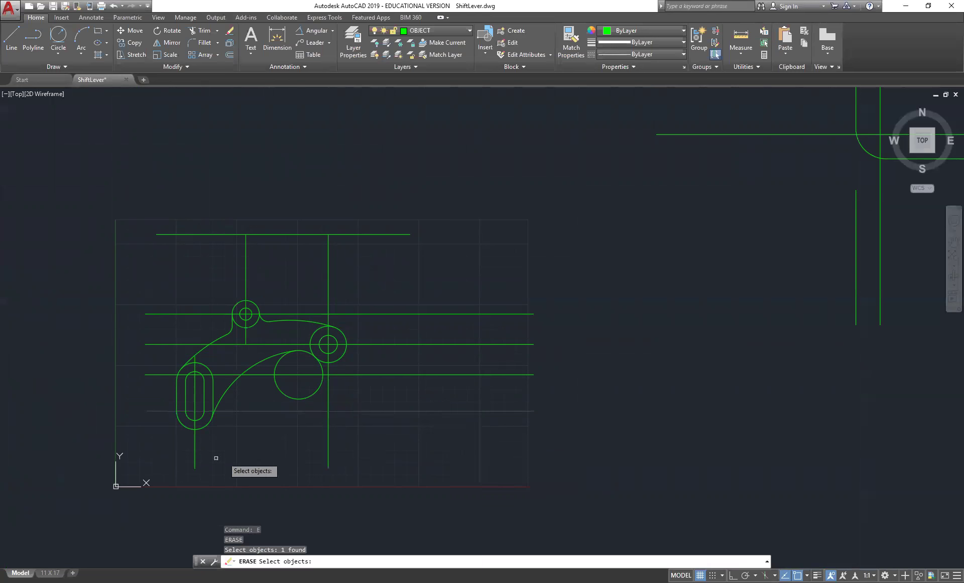
{"action": "left_click", "coordinate": [196, 458]}
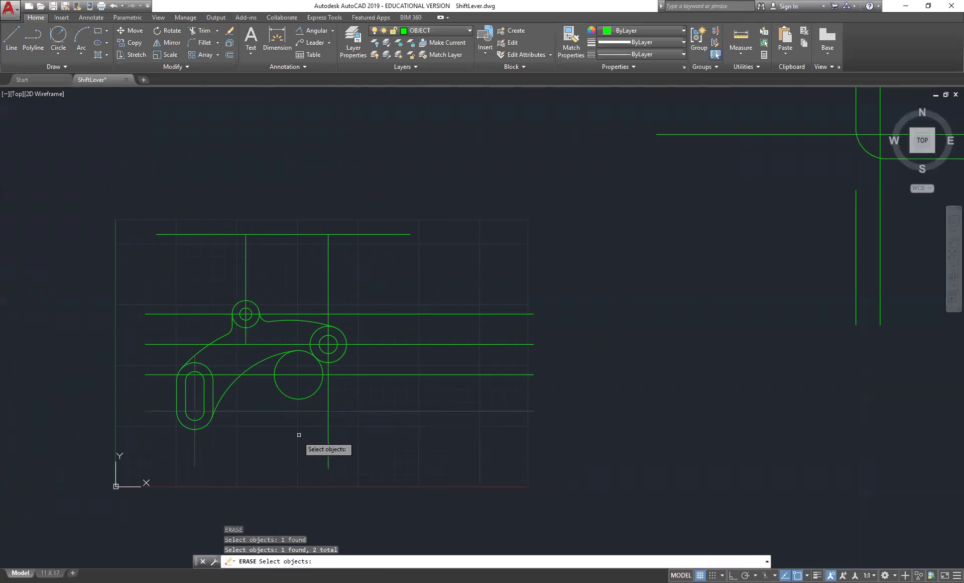
{"action": "left_click", "coordinate": [260, 374]}
{"action": "left_click", "coordinate": [257, 345]}
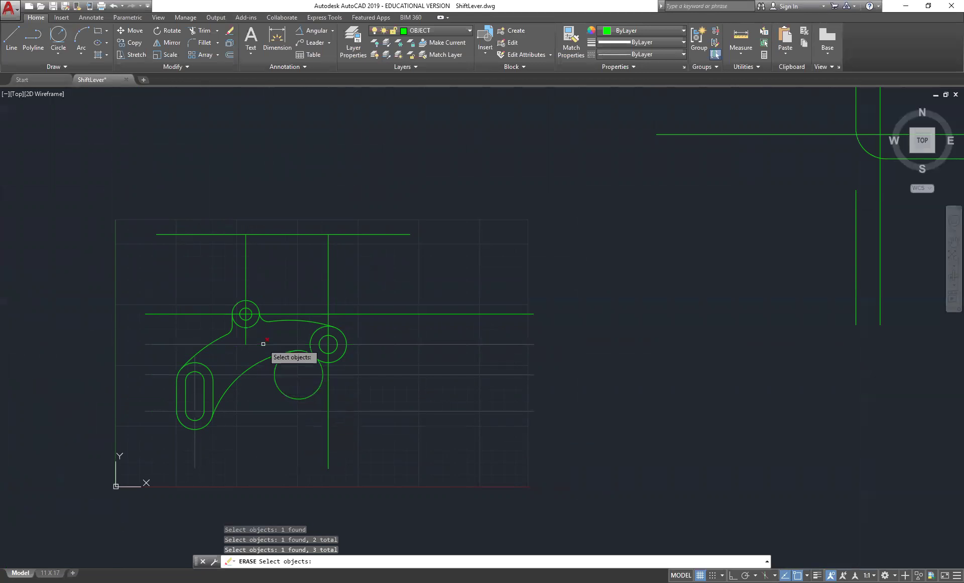
{"action": "left_click", "coordinate": [246, 339]}
{"action": "left_click", "coordinate": [296, 314]}
{"action": "left_click", "coordinate": [295, 234]}
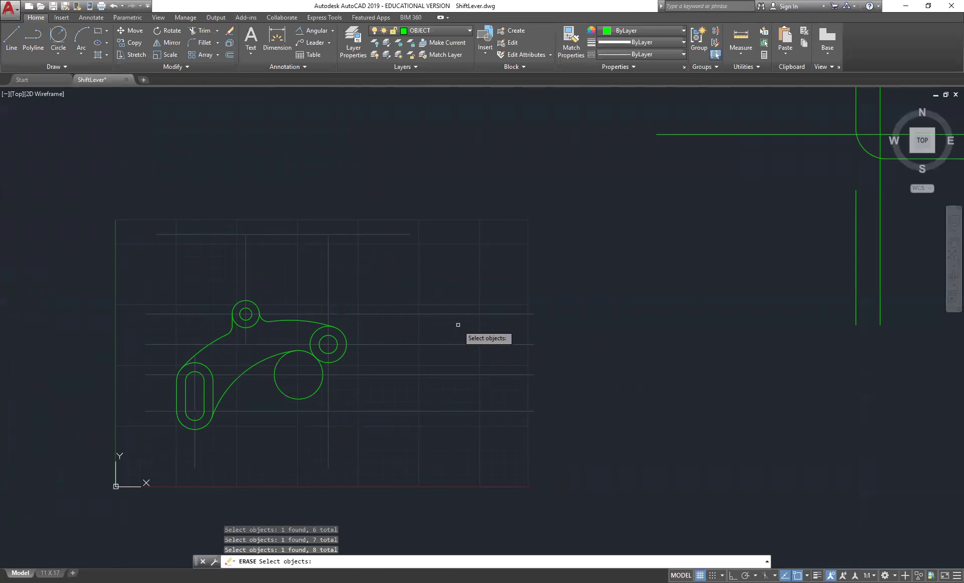
{"action": "key", "text": "Return"}
Window-select the leftover triangle sketch and filleted corner lines for erasing.
{"action": "middle_click_drag", "start_coordinate": [635, 297], "coordinate": [258, 454]}
{"action": "scroll", "coordinate": [259, 456], "scroll_direction": "up", "scroll_amount": 2}
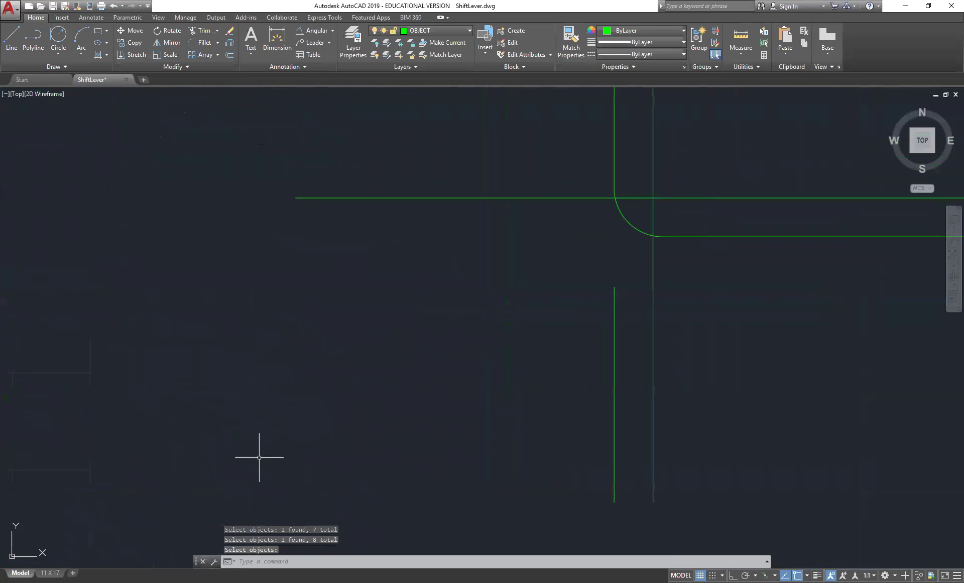
{"action": "scroll", "coordinate": [271, 446], "scroll_direction": "down", "scroll_amount": 5}
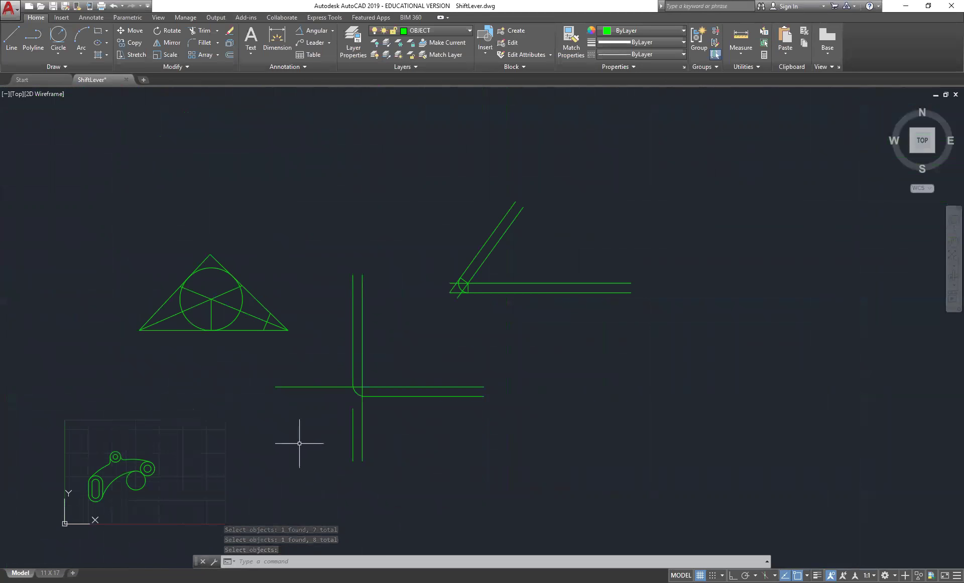
{"action": "type", "text": "e"}
{"action": "key", "text": "Return"}
{"action": "left_click", "coordinate": [104, 215]}
{"action": "left_click", "coordinate": [315, 363]}
{"action": "left_click", "coordinate": [298, 262]}
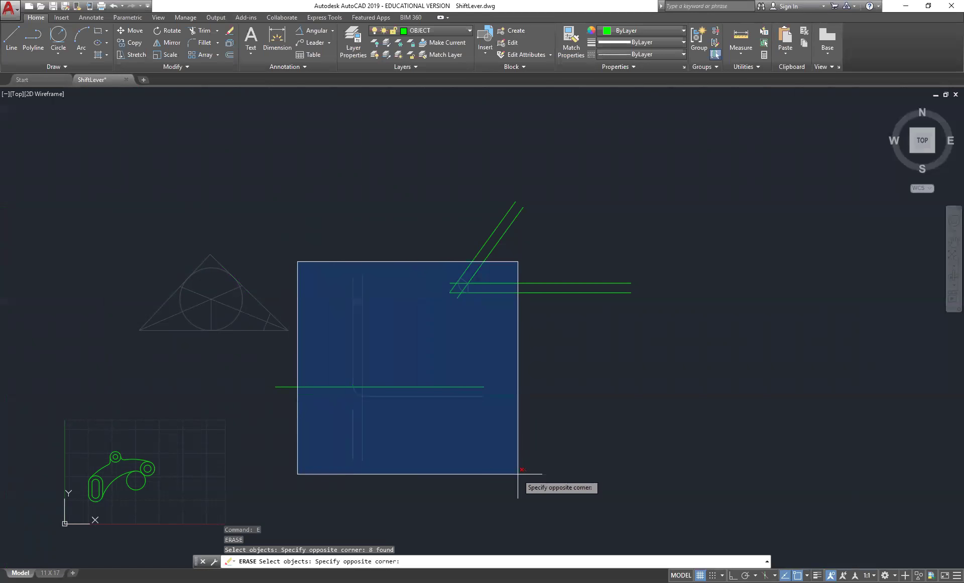
{"action": "left_click", "coordinate": [522, 464]}
Add the remaining corner pieces and angled lines, erase them all, and recentre on the lever.
{"action": "left_click", "coordinate": [238, 355]}
{"action": "left_click", "coordinate": [527, 413]}
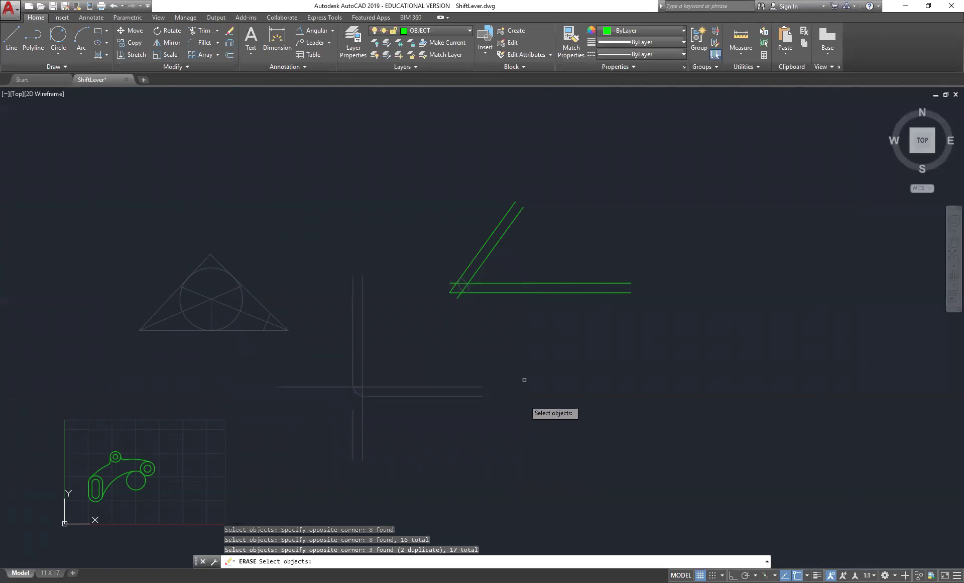
{"action": "left_click", "coordinate": [420, 319]}
{"action": "left_click", "coordinate": [665, 182]}
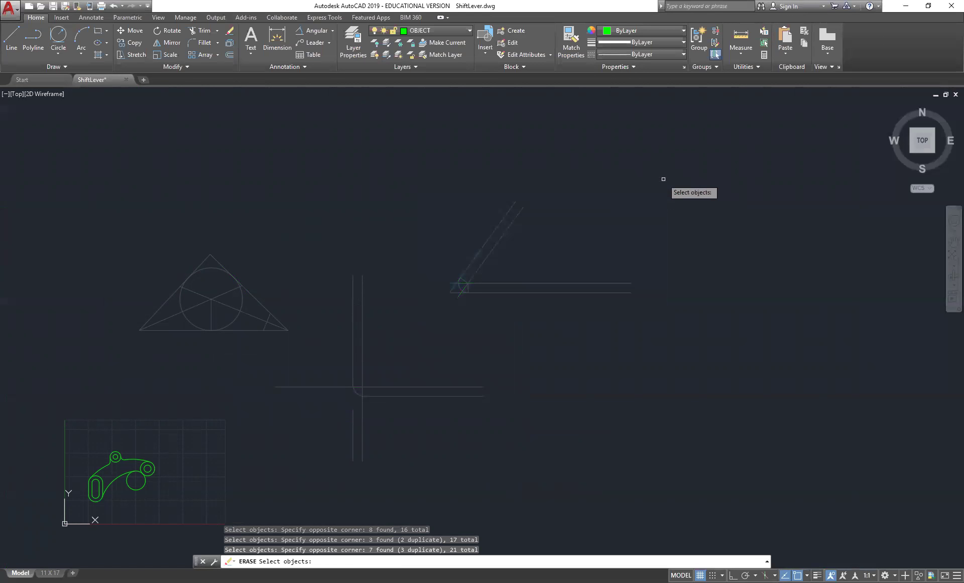
{"action": "key", "text": "Return"}
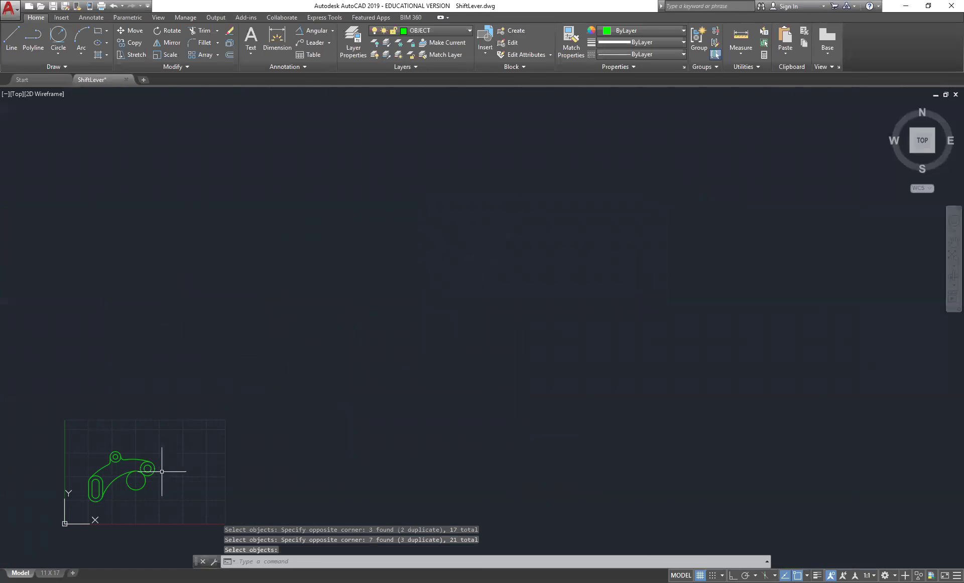
{"action": "middle_click_drag", "start_coordinate": [133, 473], "coordinate": [525, 292]}
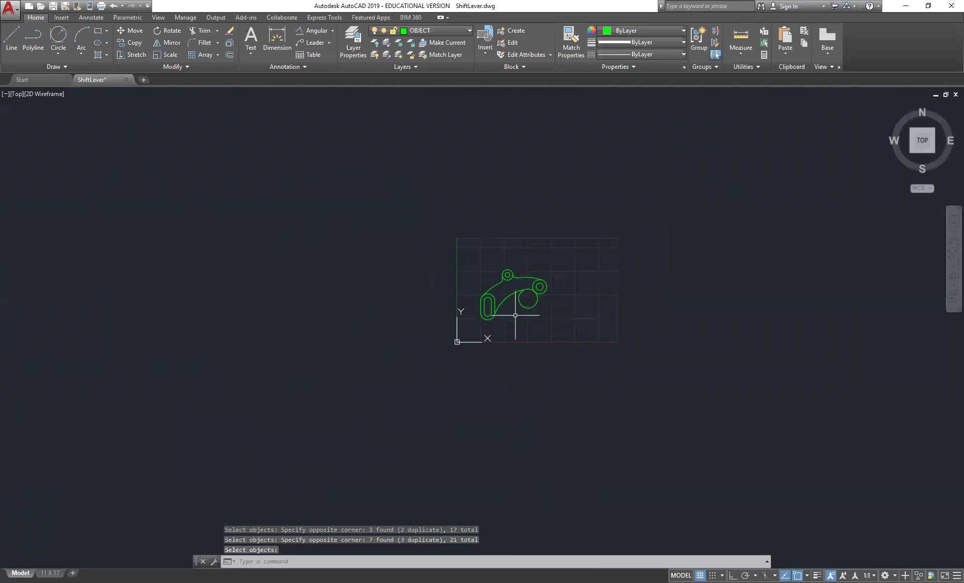
{"action": "scroll", "coordinate": [506, 344], "scroll_direction": "up", "scroll_amount": 4}
{"action": "scroll", "coordinate": [525, 318], "scroll_direction": "up", "scroll_amount": 2}
{"action": "middle_click_drag", "start_coordinate": [534, 229], "coordinate": [458, 410]}
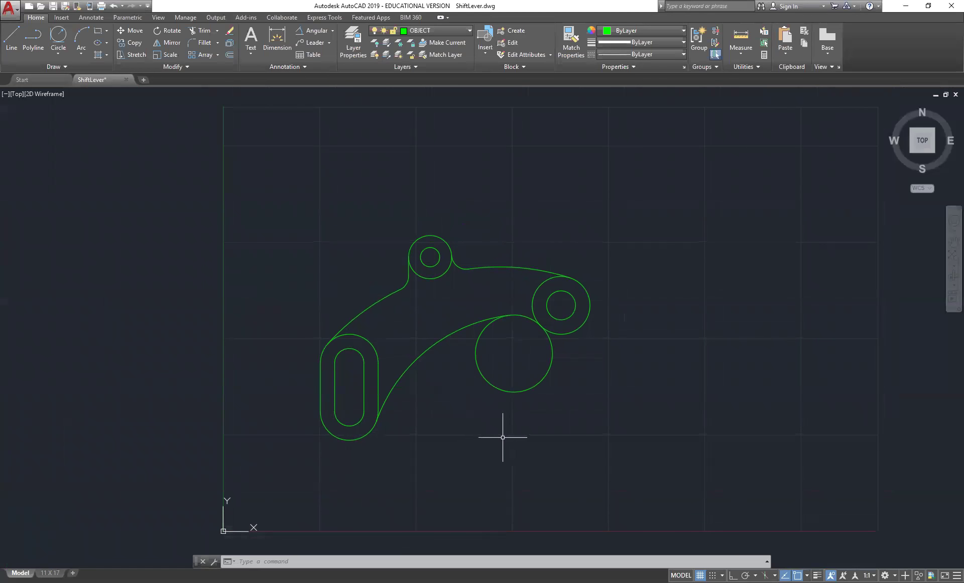
Trim the large middle circle to a blending arc between the lower curved arc and right outer circle.
{"action": "type", "text": "TR"}
{"action": "key", "text": "Return"}
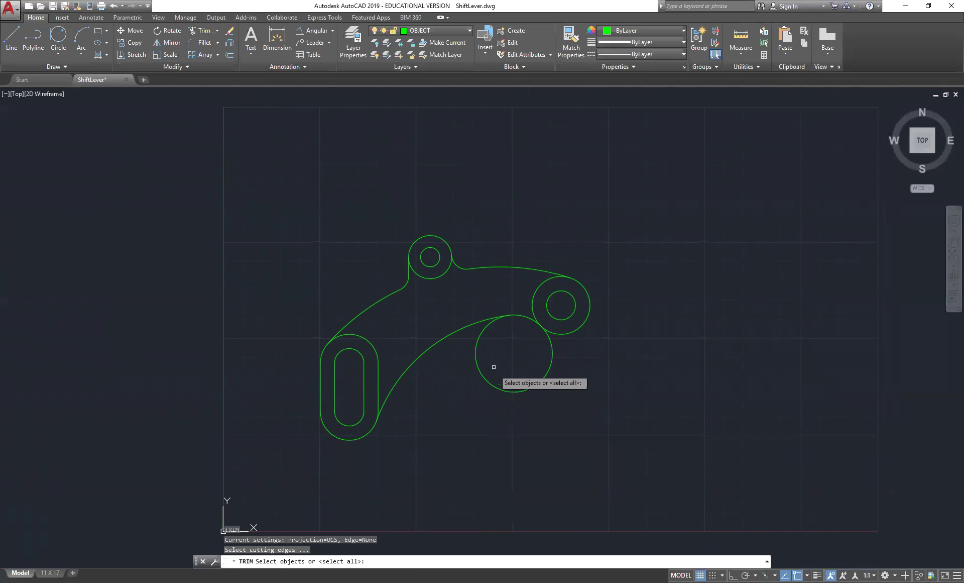
{"action": "left_click", "coordinate": [487, 319]}
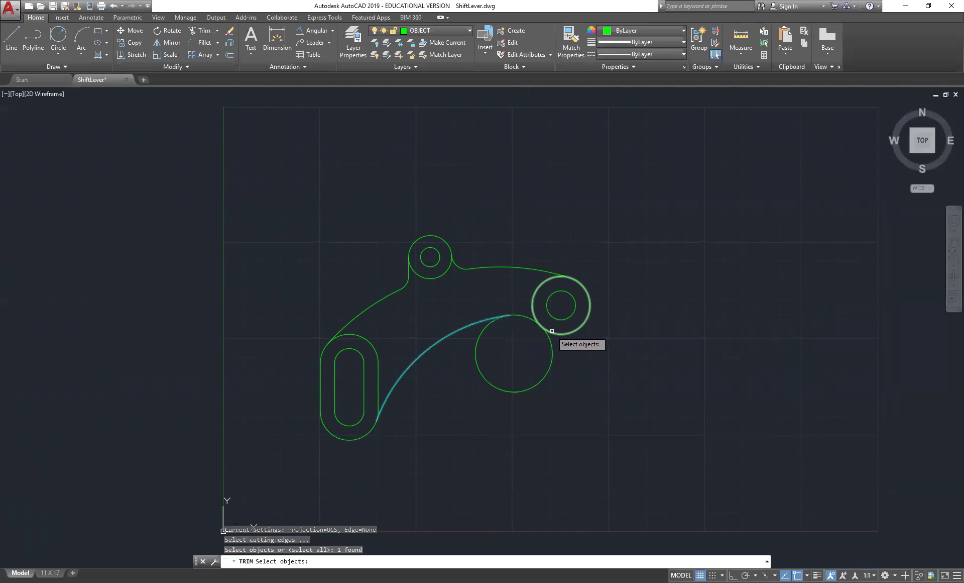
{"action": "left_click", "coordinate": [557, 332]}
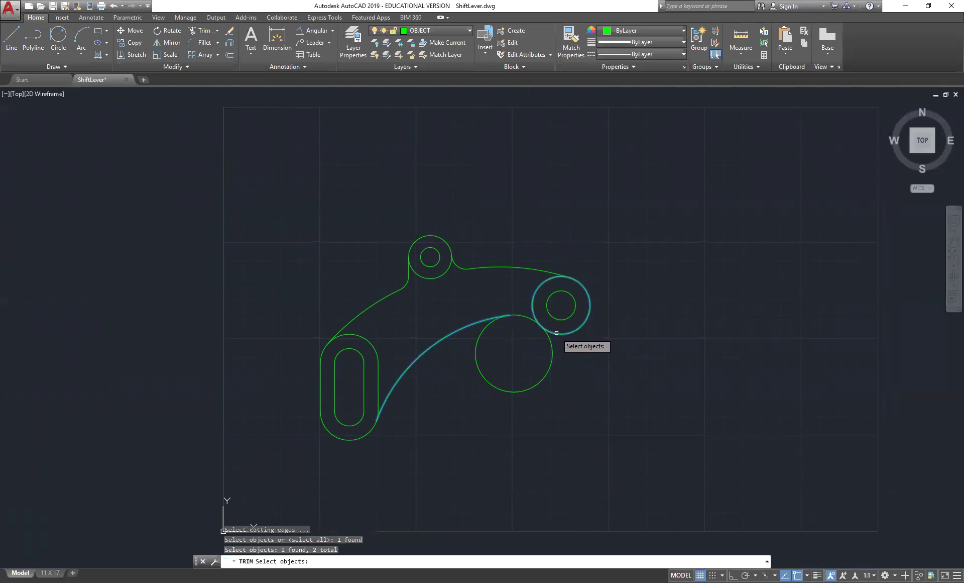
{"action": "key", "text": "Return"}
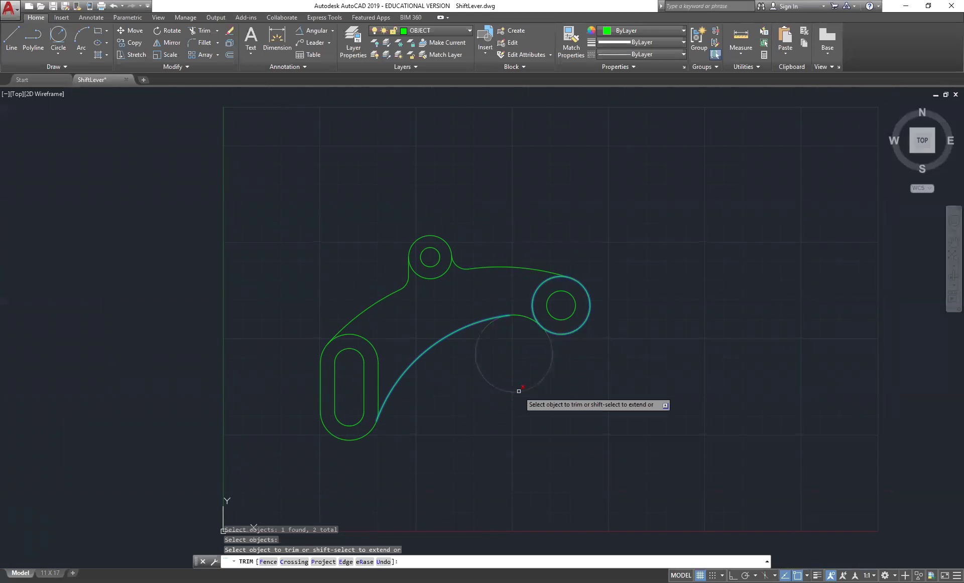
{"action": "left_click", "coordinate": [521, 391]}
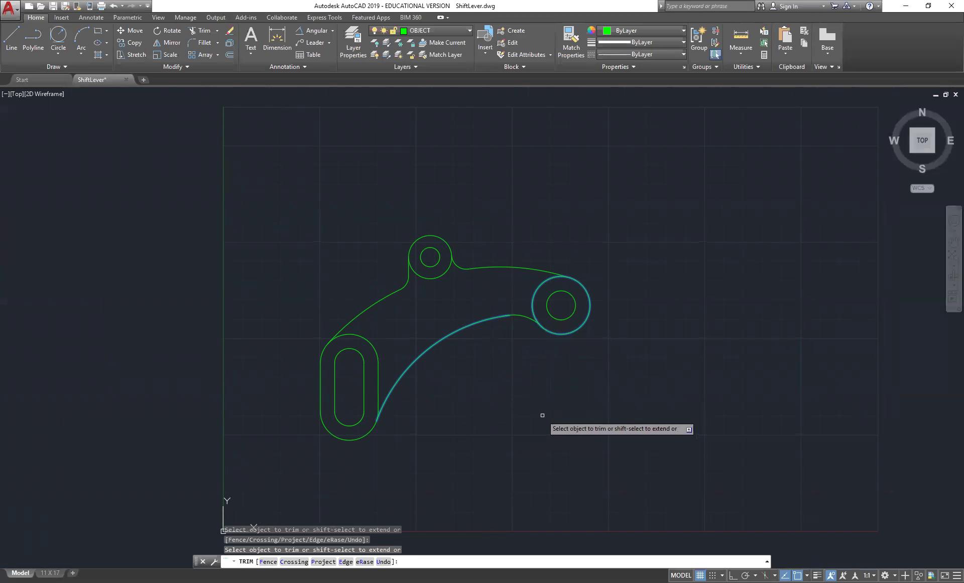
{"action": "key", "text": "Return"}
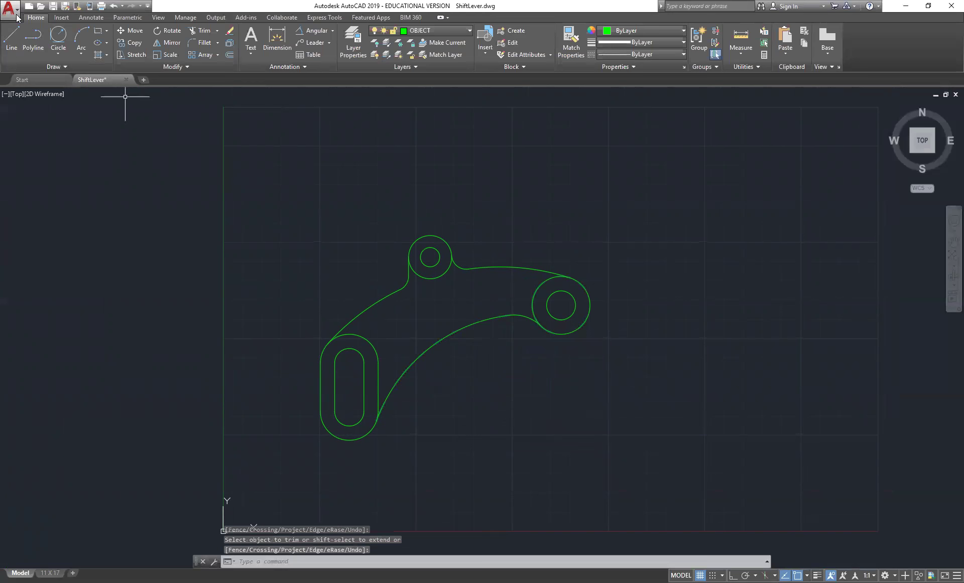
Save As ShiftLever, replacing the existing ShiftLever.dwg.
{"action": "left_click", "coordinate": [17, 13]}
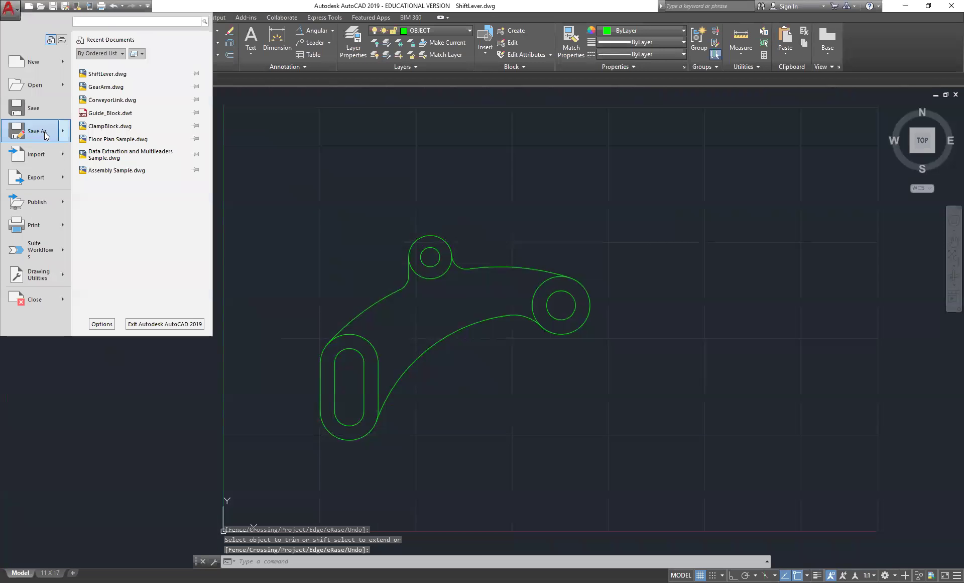
{"action": "mouse_move", "coordinate": [33, 131]}
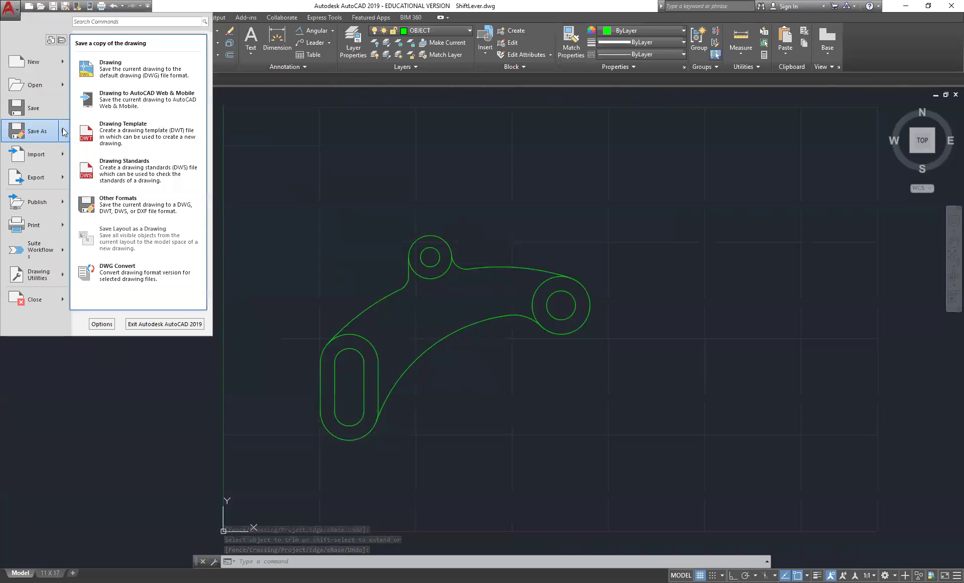
{"action": "left_click", "coordinate": [117, 74]}
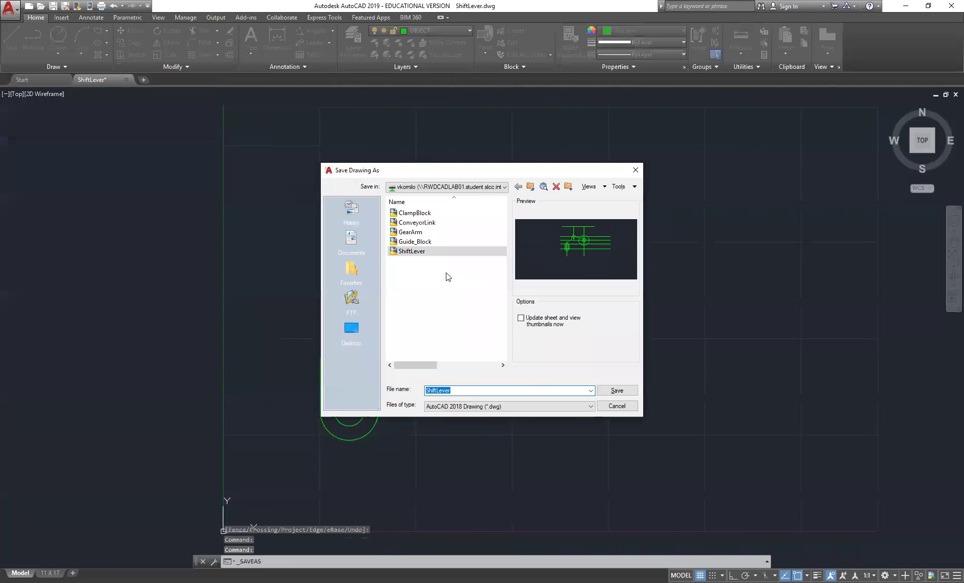
{"action": "left_click", "coordinate": [617, 393]}
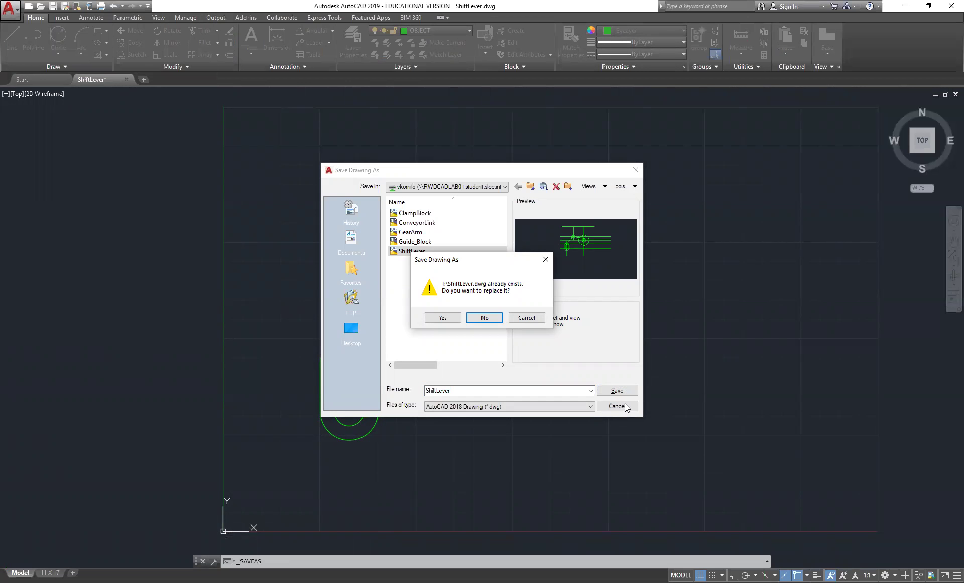
{"action": "left_click", "coordinate": [436, 319]}
{"action": "middle_click_drag", "start_coordinate": [413, 324], "coordinate": [458, 289]}
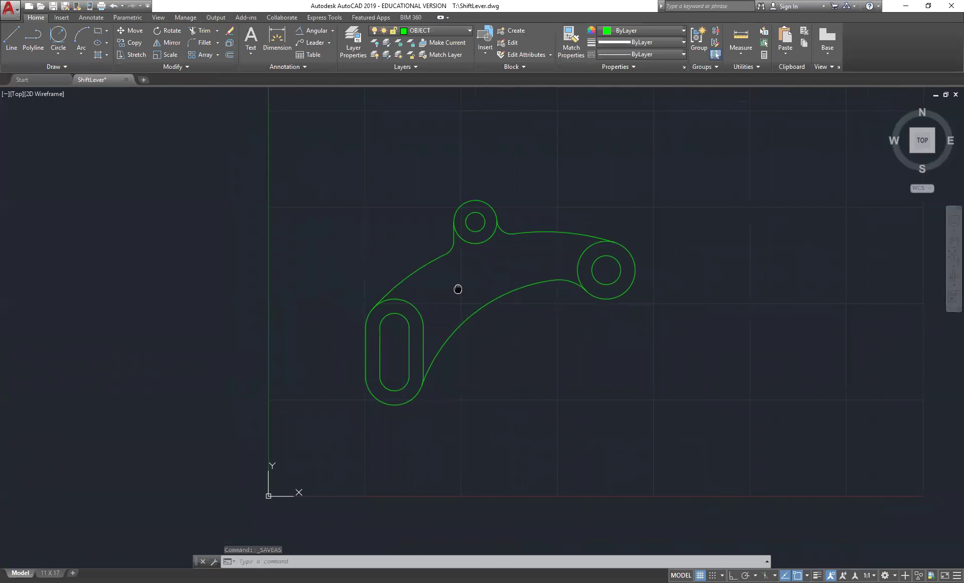